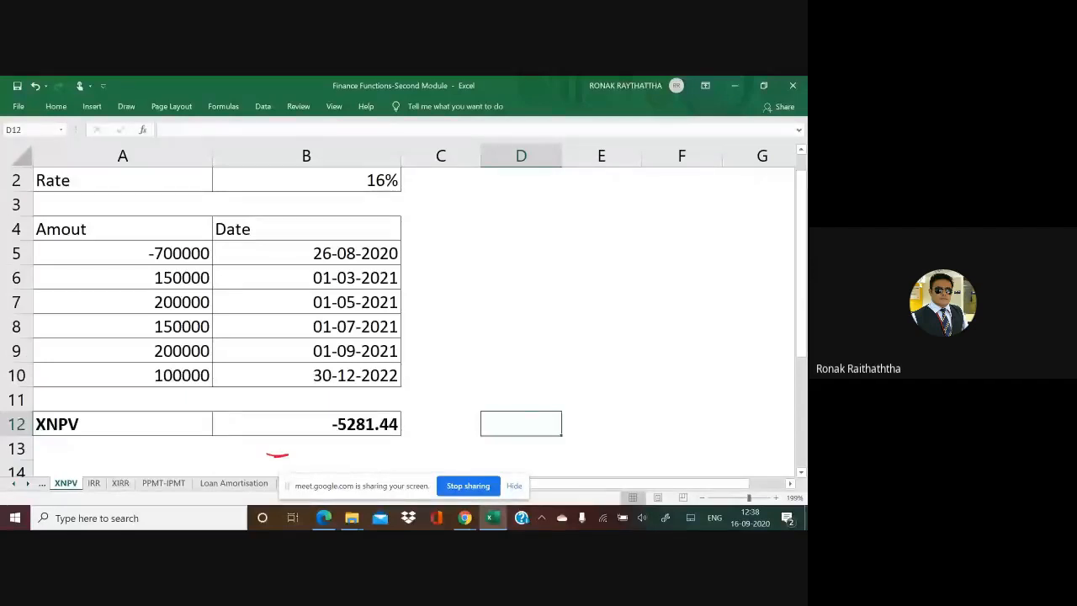
Step: Circle the XNPV label in A12 in black ink and add a red tick beside it
mouse_move(98, 429)
mouse_down()
mouse_move(34, 425)
mouse_move(98, 425)
mouse_move(67, 462)
mouse_up()
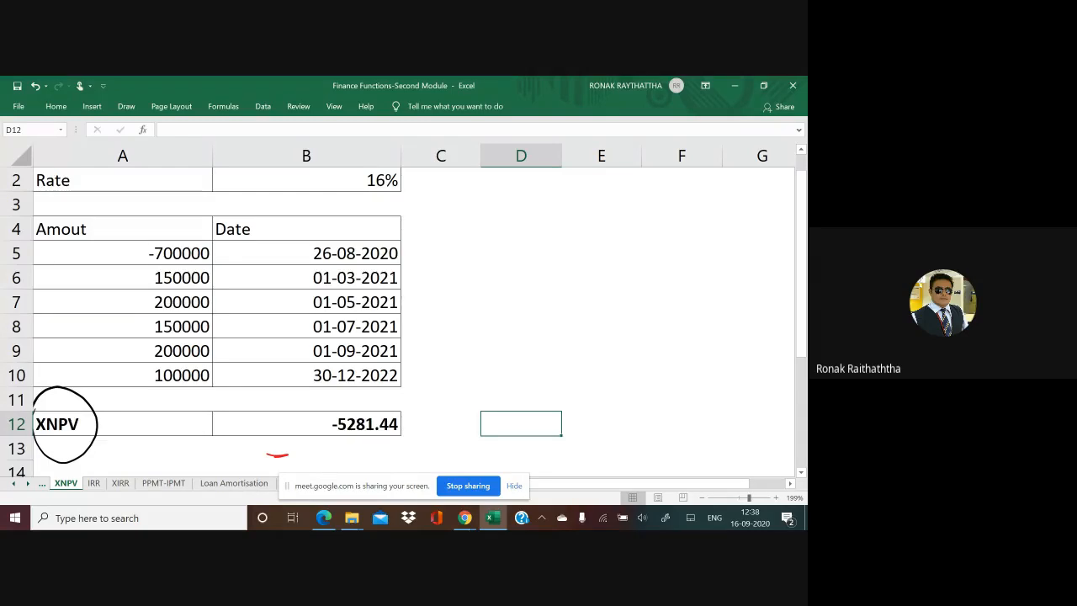
drag(84, 441, 131, 401)
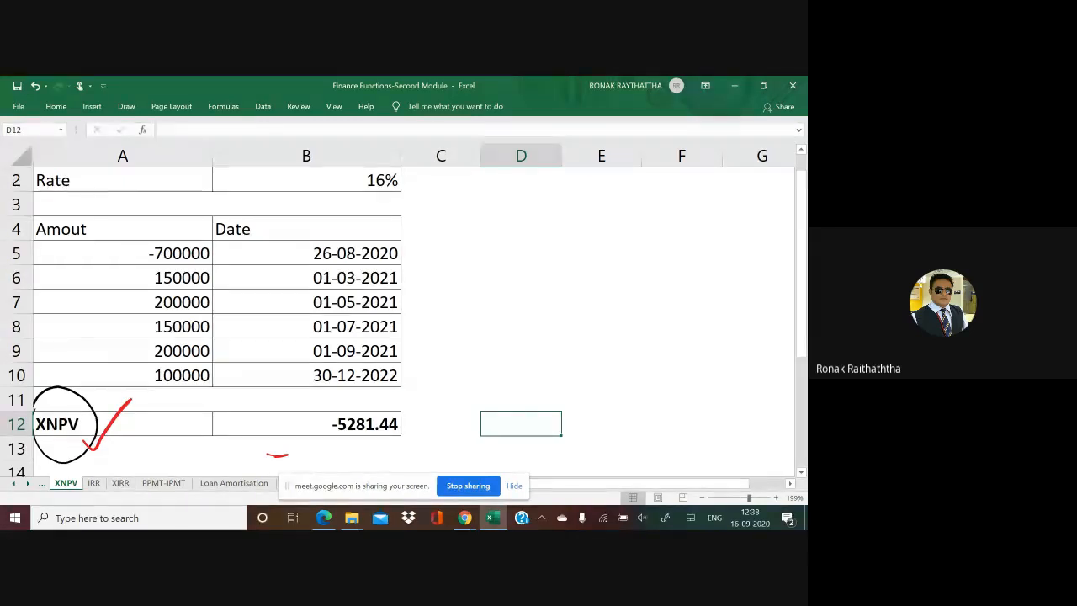
Step: Handwrite "Net present value = PVCI - PVCO" in red beside the cash-flow table, with underlines and an arrow to PVCI
mouse_move(468, 276)
mouse_down()
mouse_move(476, 297)
mouse_move(512, 264)
mouse_up()
mouse_move(516, 258)
mouse_down()
mouse_move(526, 284)
mouse_move(520, 269)
mouse_move(538, 247)
mouse_move(625, 190)
mouse_move(655, 195)
mouse_move(669, 181)
mouse_up()
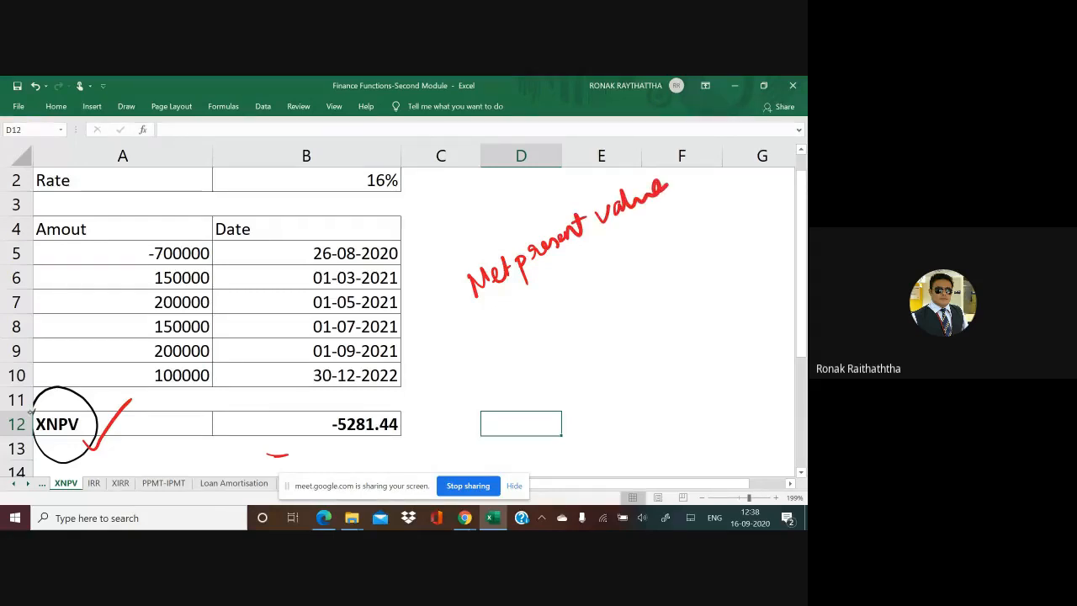
click(485, 332)
drag(485, 330, 496, 329)
drag(485, 336, 514, 309)
mouse_move(514, 308)
mouse_down()
mouse_move(518, 320)
mouse_move(539, 297)
mouse_move(554, 311)
mouse_move(571, 285)
mouse_up()
mouse_move(565, 289)
mouse_down()
mouse_move(566, 302)
mouse_move(592, 278)
mouse_up()
drag(603, 274, 602, 254)
drag(602, 254, 604, 264)
drag(613, 247, 638, 254)
drag(646, 232, 646, 232)
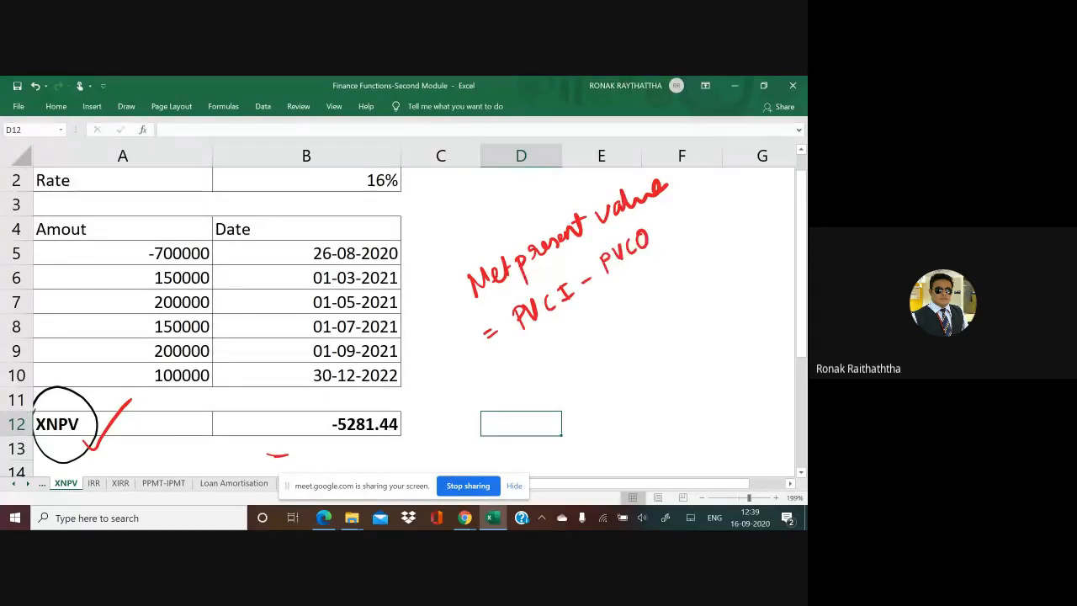
mouse_move(608, 286)
mouse_down()
mouse_move(649, 256)
mouse_move(577, 242)
mouse_move(551, 283)
mouse_move(559, 277)
mouse_up()
drag(484, 299, 509, 286)
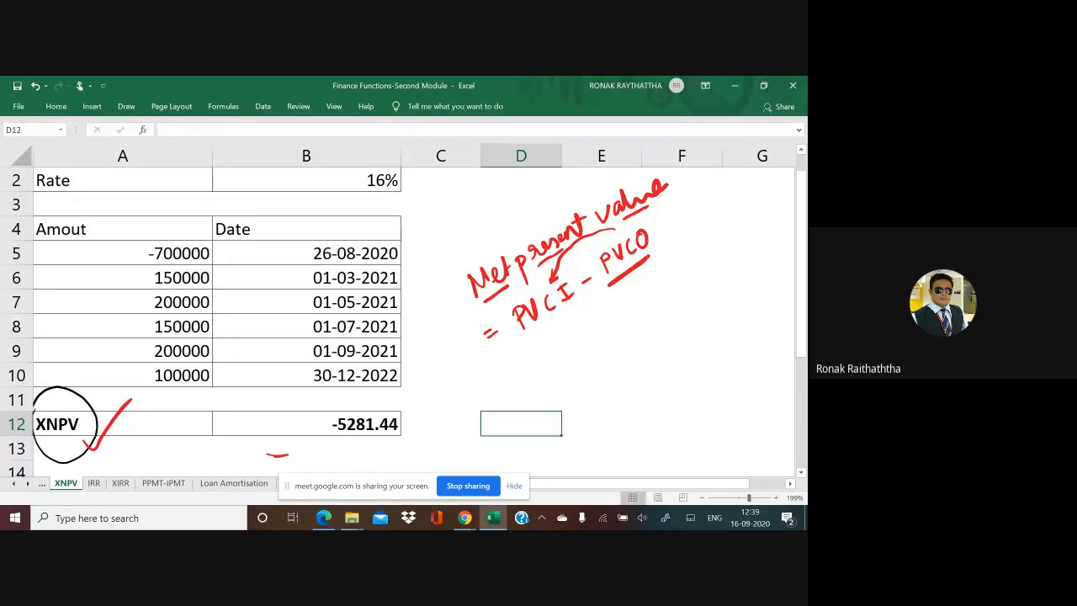
Step: Tick the -700000 outflow and every date in B5:B10 in red, and bracket the inflows in A6:A10
mouse_move(74, 257)
mouse_down()
mouse_move(81, 265)
mouse_move(116, 235)
mouse_up()
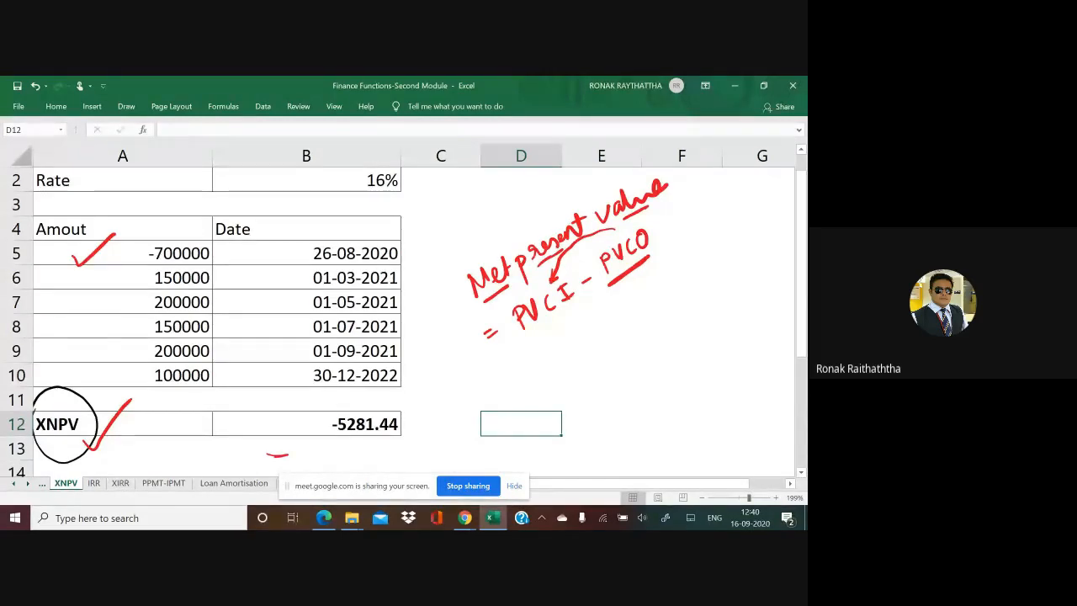
drag(278, 257, 308, 243)
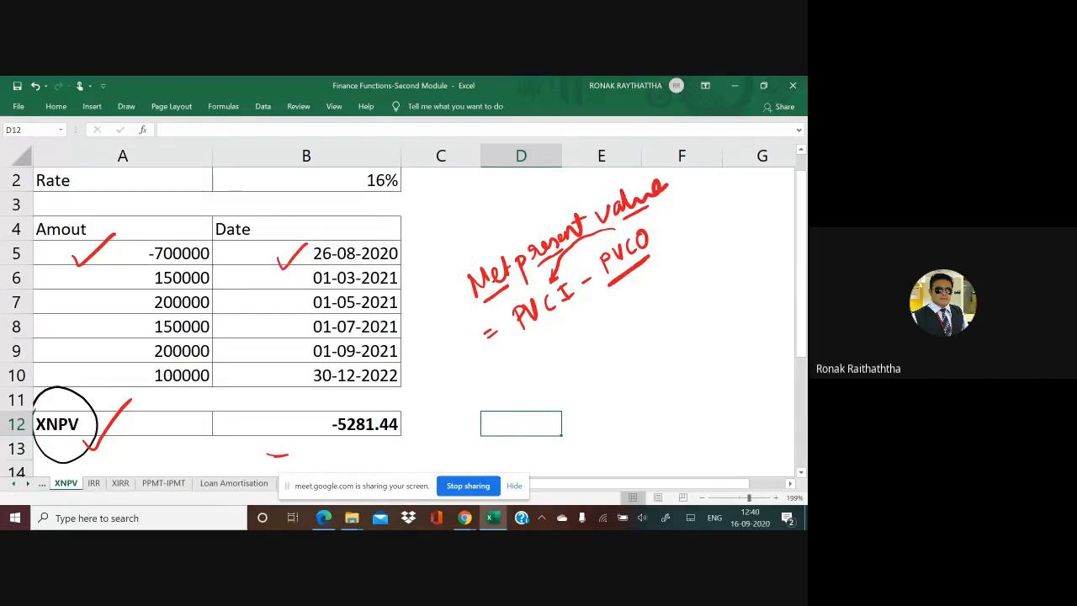
mouse_move(122, 270)
mouse_down()
mouse_move(111, 327)
mouse_move(147, 392)
mouse_up()
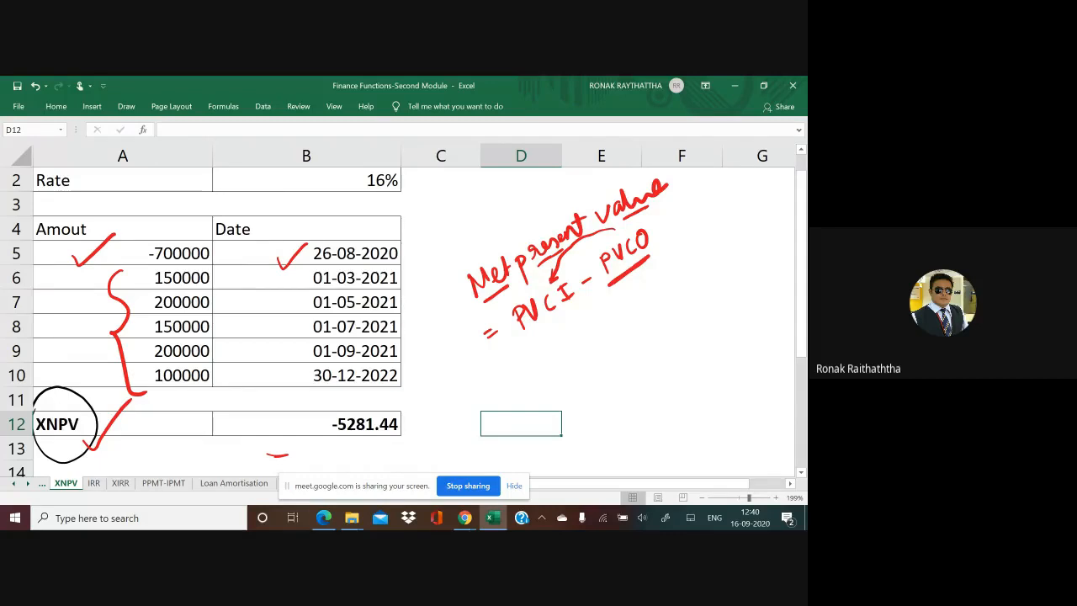
drag(284, 281, 309, 274)
drag(281, 308, 310, 297)
drag(288, 333, 318, 320)
drag(286, 353, 320, 343)
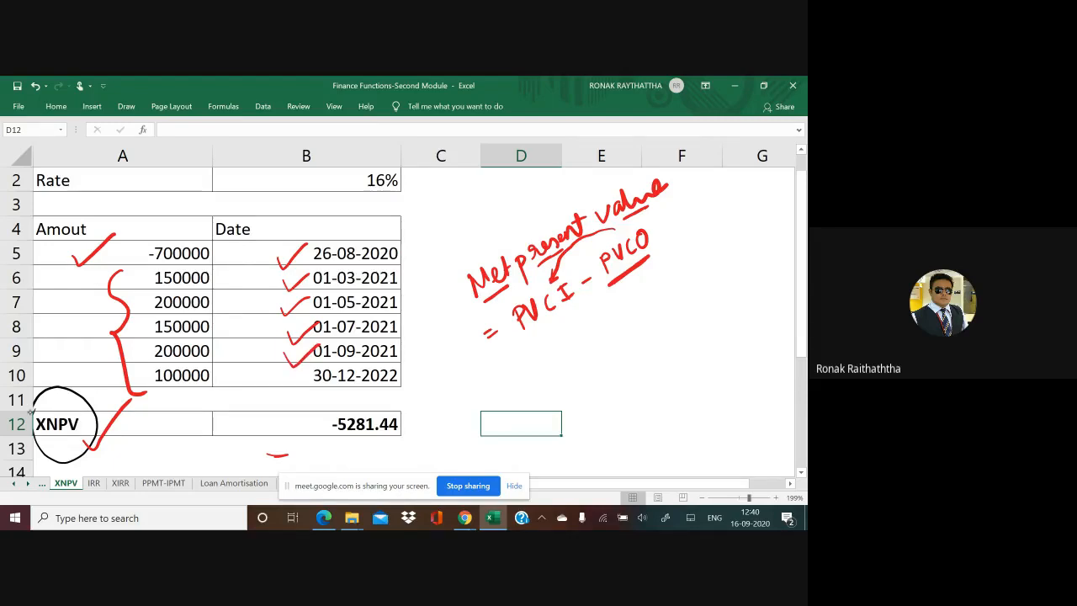
mouse_move(278, 385)
mouse_down()
mouse_move(290, 396)
mouse_move(318, 369)
mouse_up()
Step: Draw red brackets beside the inflow dates and handwrite "2m" to mark the two-month intervals
drag(411, 266, 402, 335)
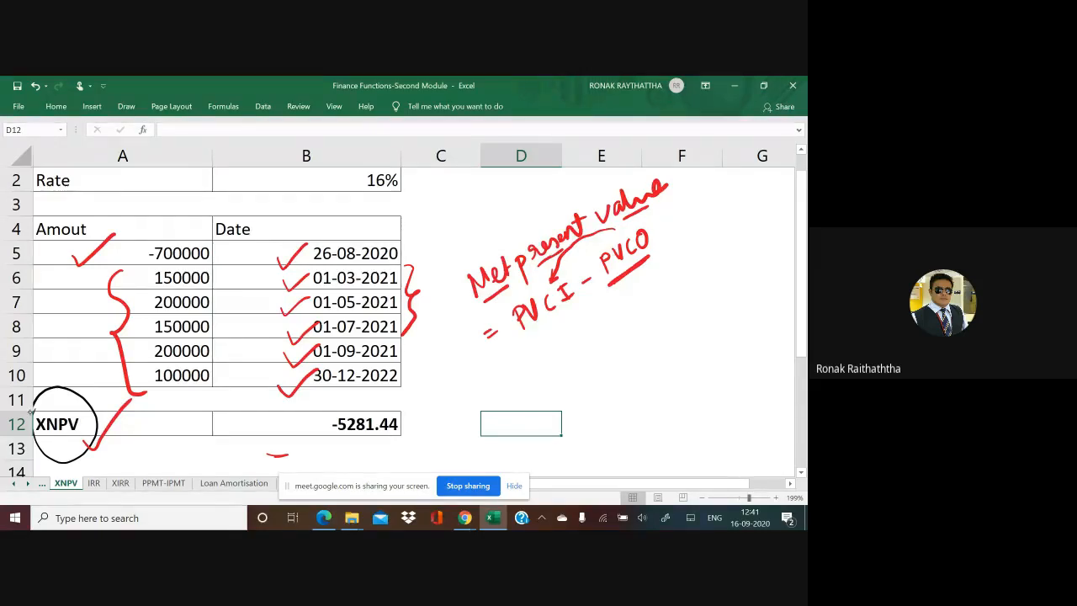
drag(420, 285, 433, 294)
drag(442, 278, 461, 283)
mouse_move(420, 328)
mouse_down()
mouse_move(446, 323)
mouse_move(421, 354)
mouse_move(443, 343)
mouse_up()
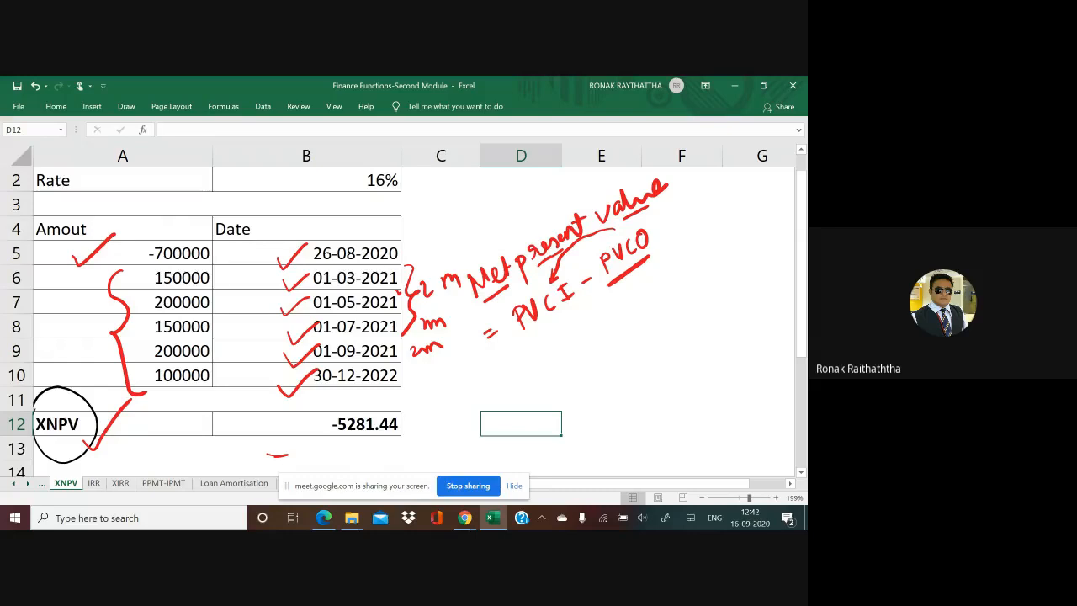
Step: Re-enter the formula =XNPV(B2,A5:A10,B5:B10) in B12 and mark its result with a red tick
click(290, 426)
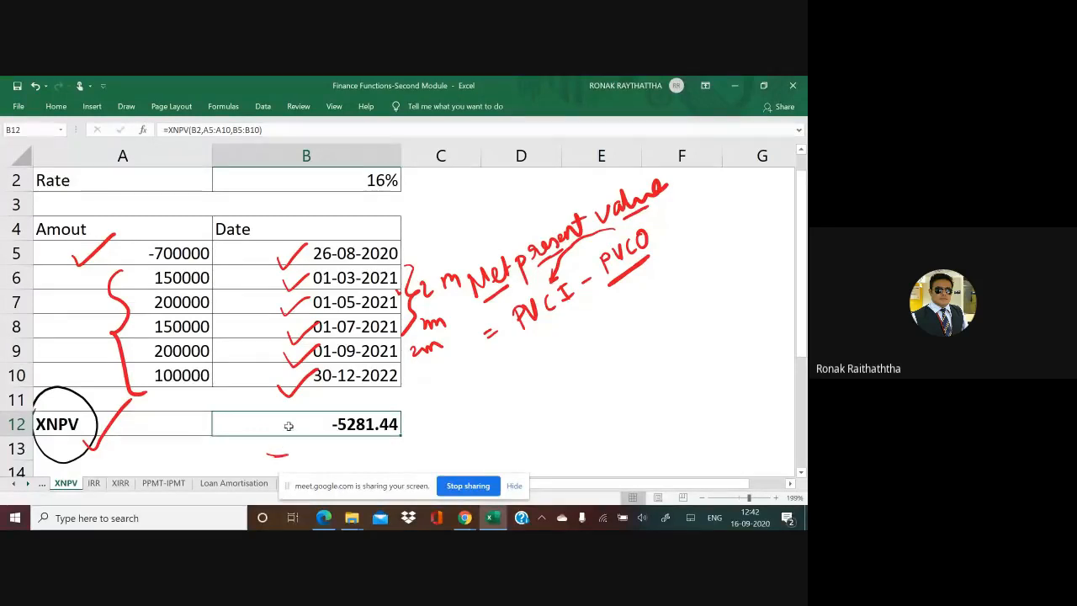
double_click(288, 425)
key(Escape)
text(=)
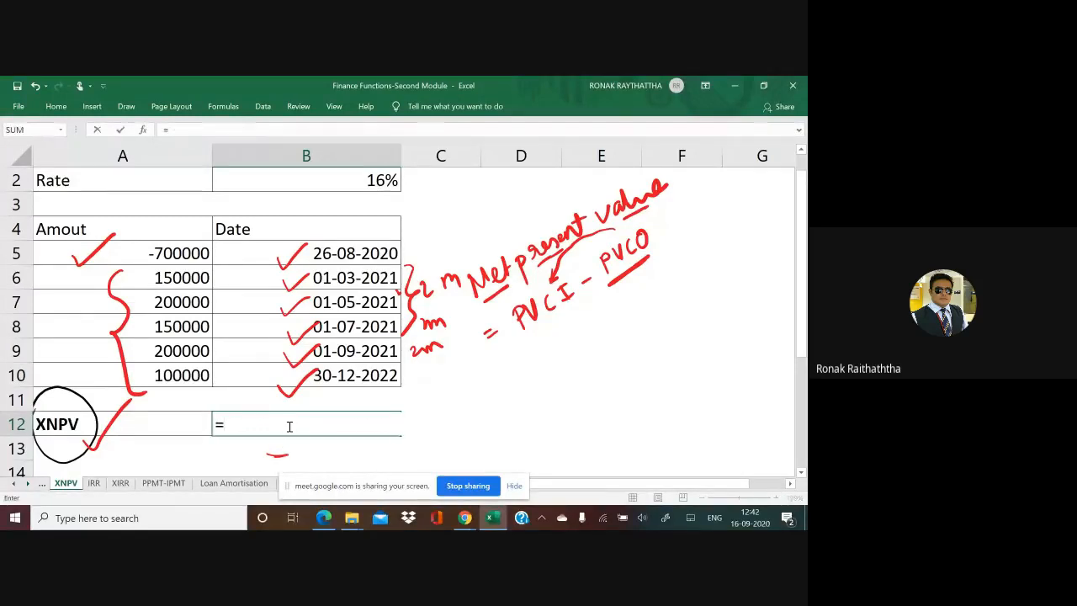
text(xnpv)
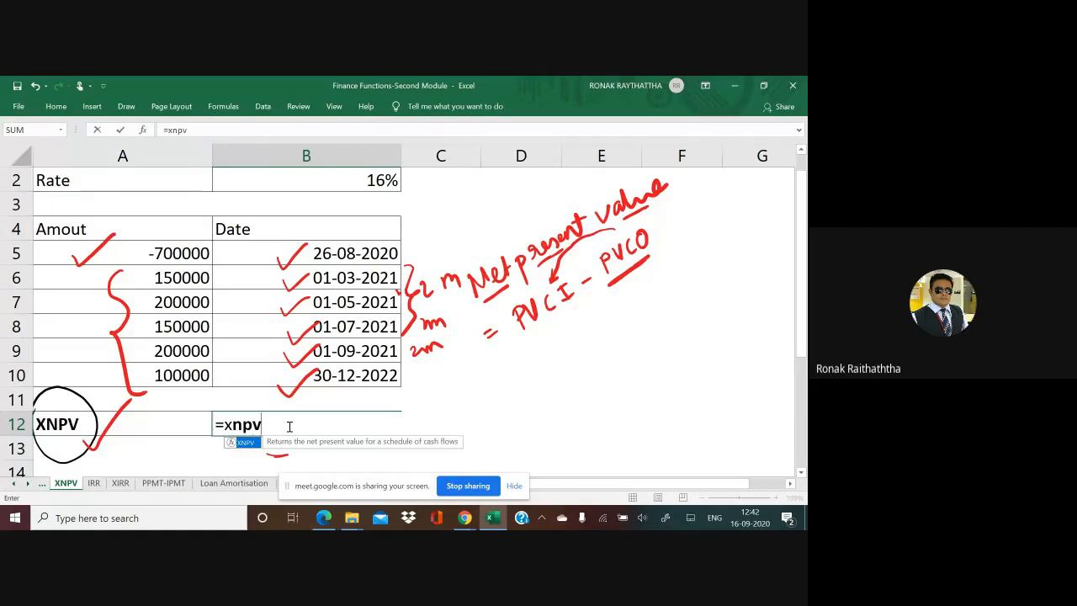
text(()
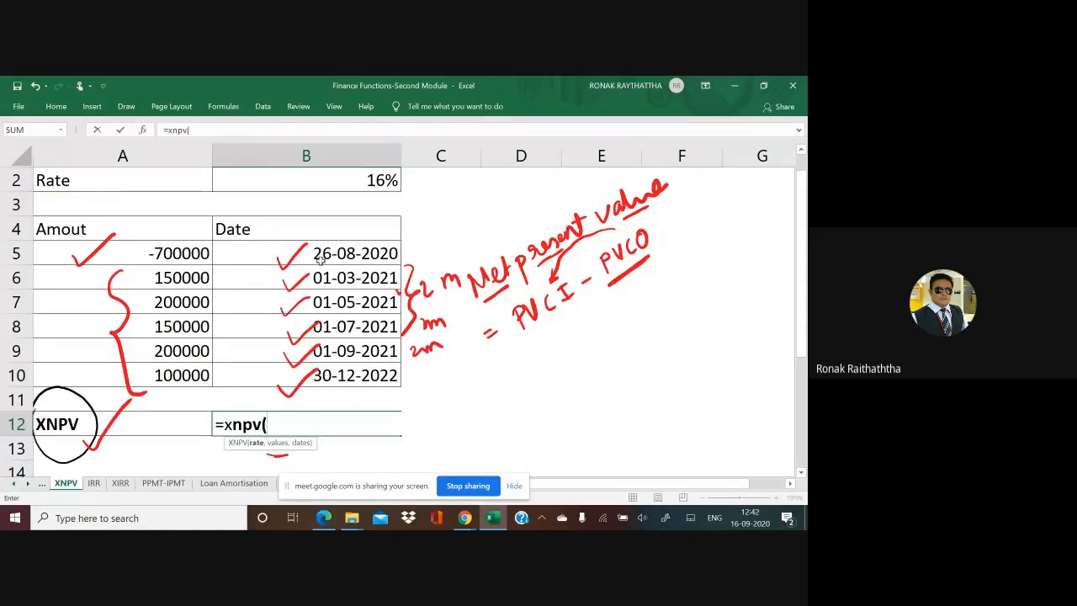
click(316, 181)
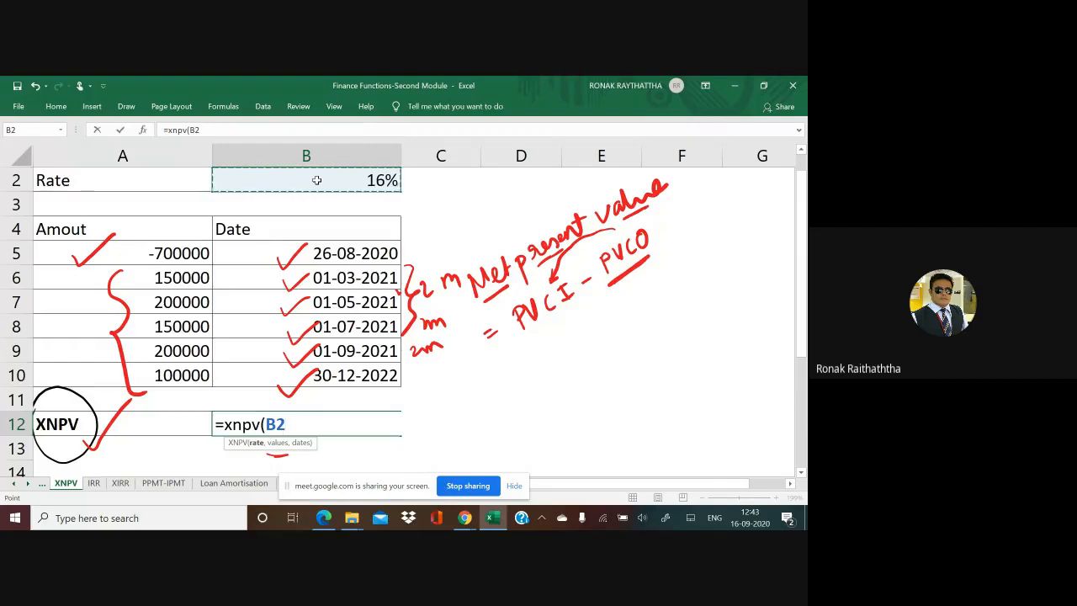
text(,)
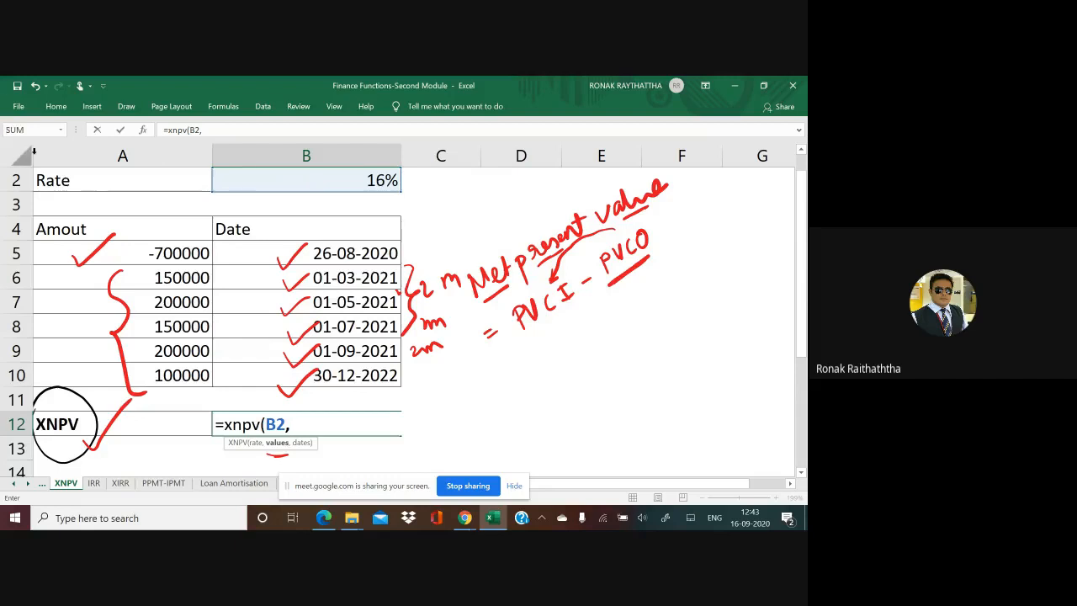
drag(139, 253, 155, 373)
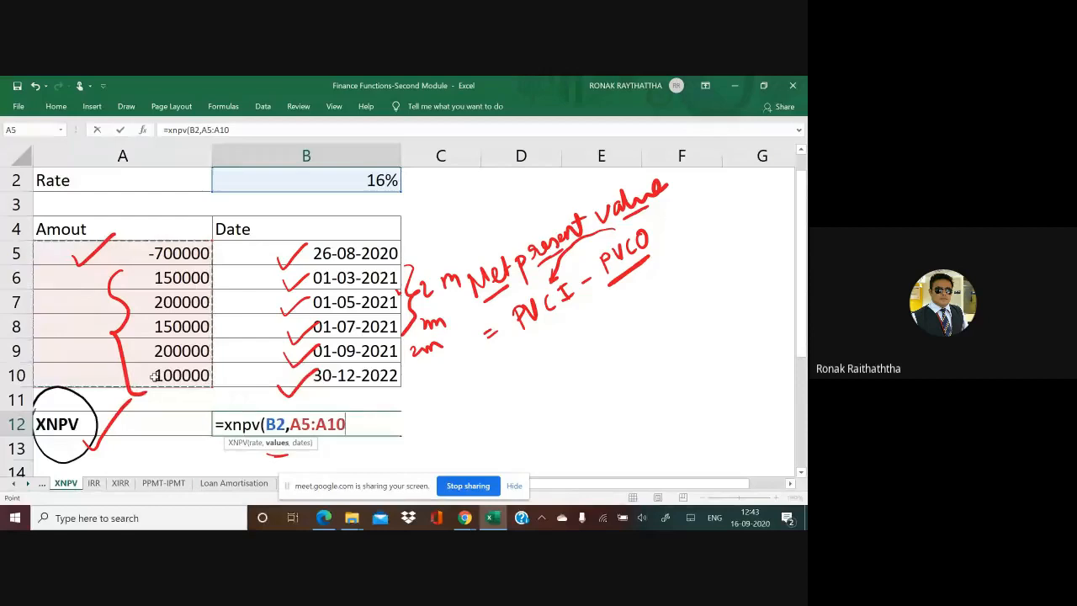
text(,)
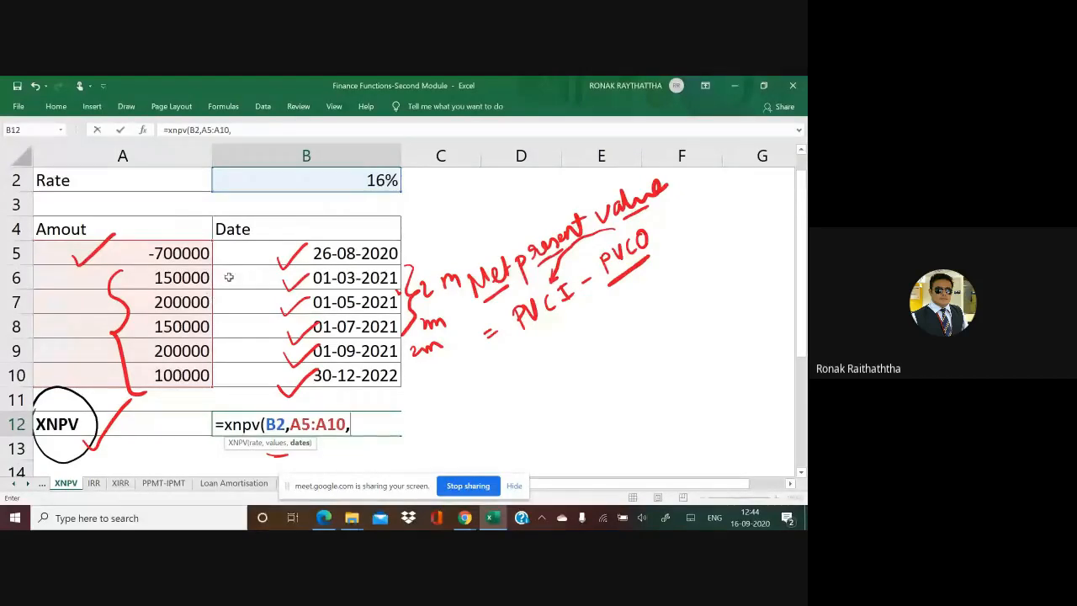
drag(251, 254, 257, 372)
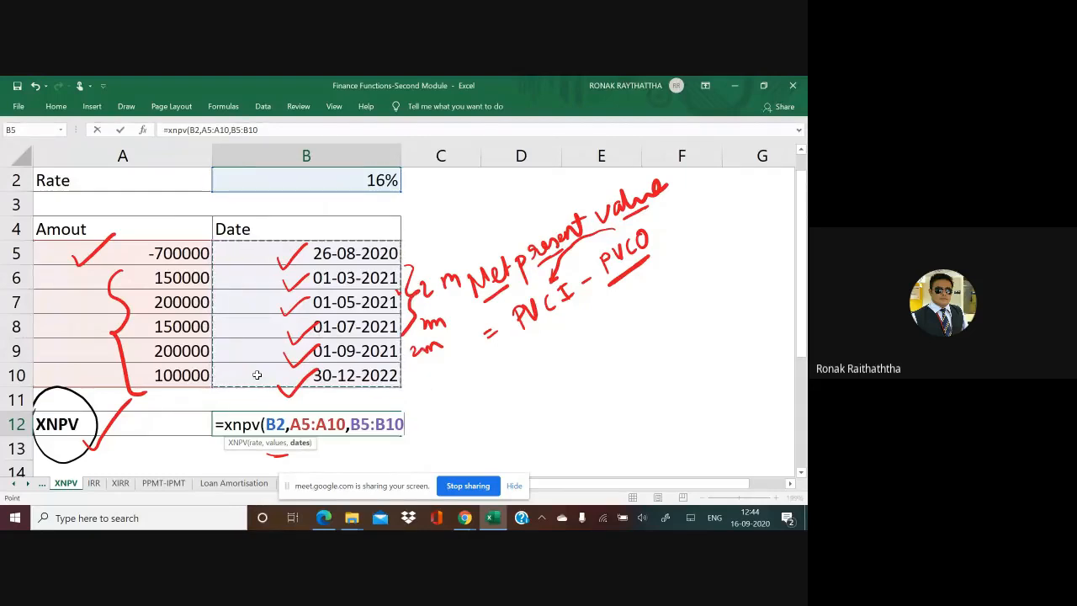
text())
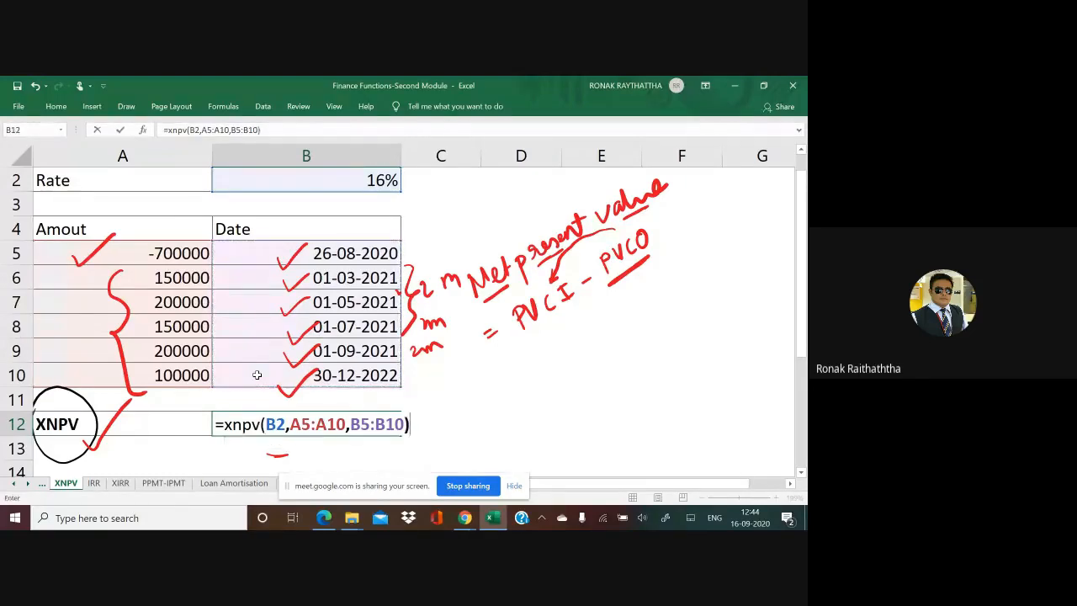
key(Return)
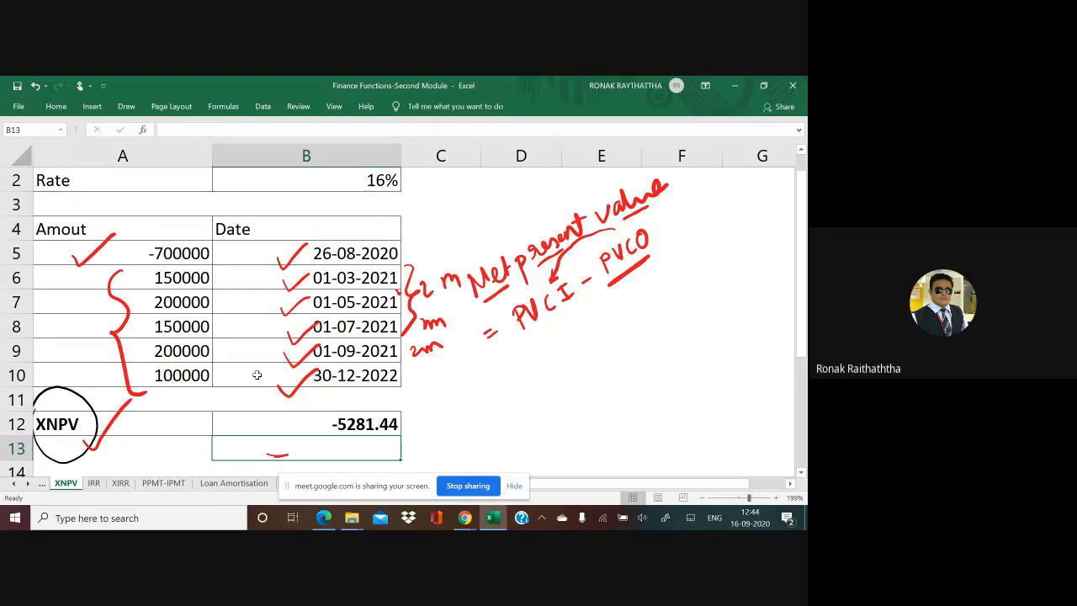
mouse_move(405, 417)
mouse_down()
mouse_move(420, 429)
mouse_move(463, 383)
mouse_up()
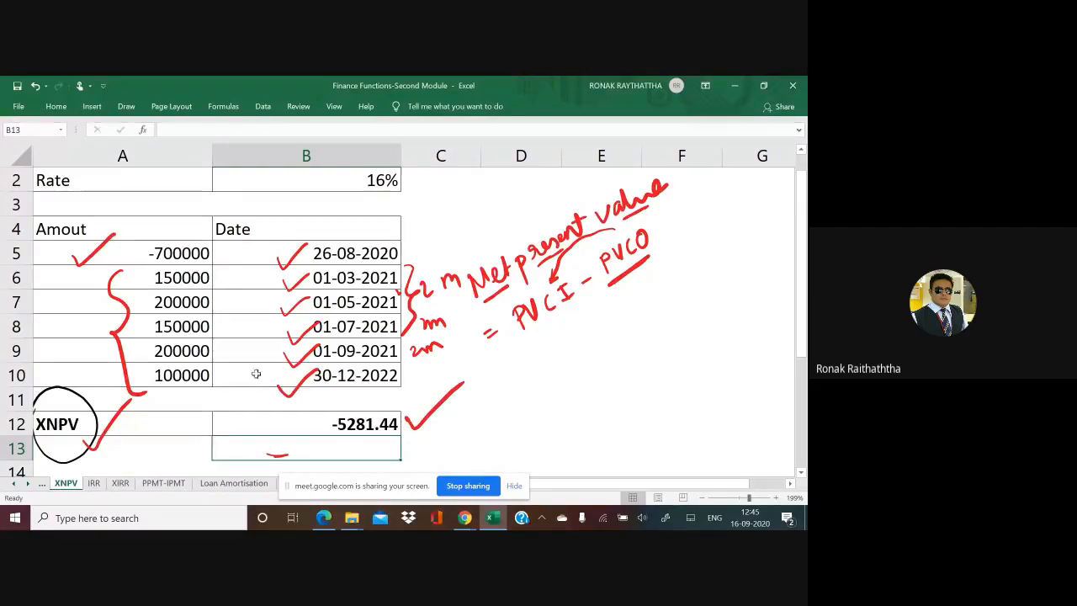
Step: Set the date in B9 to 01-10-2021 and undo that change
click(345, 353)
double_click(345, 353)
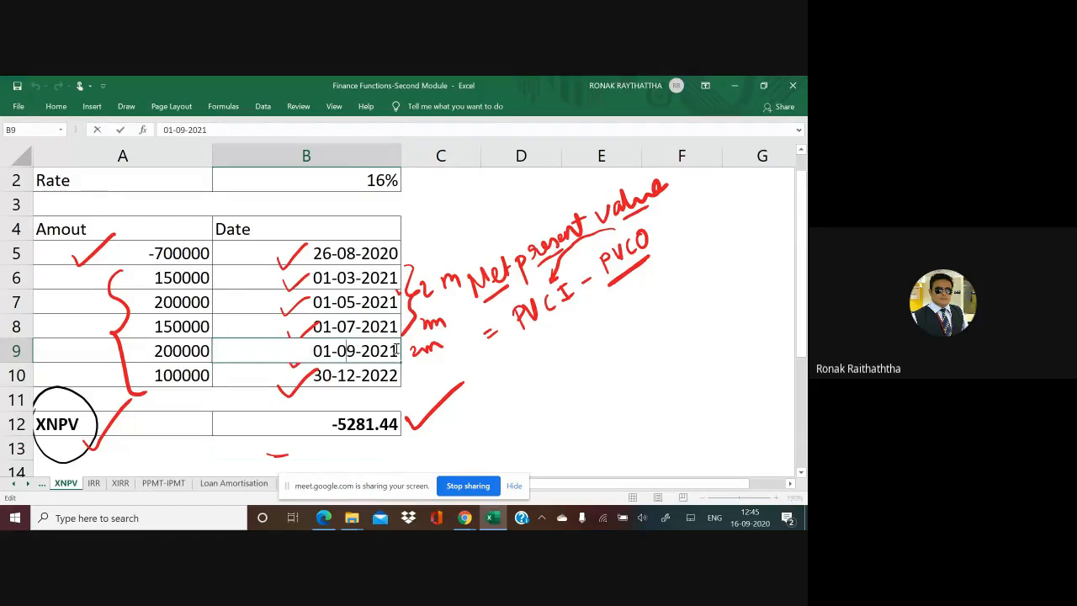
click(357, 347)
key(BackSpace)
key(BackSpace)
text(10)
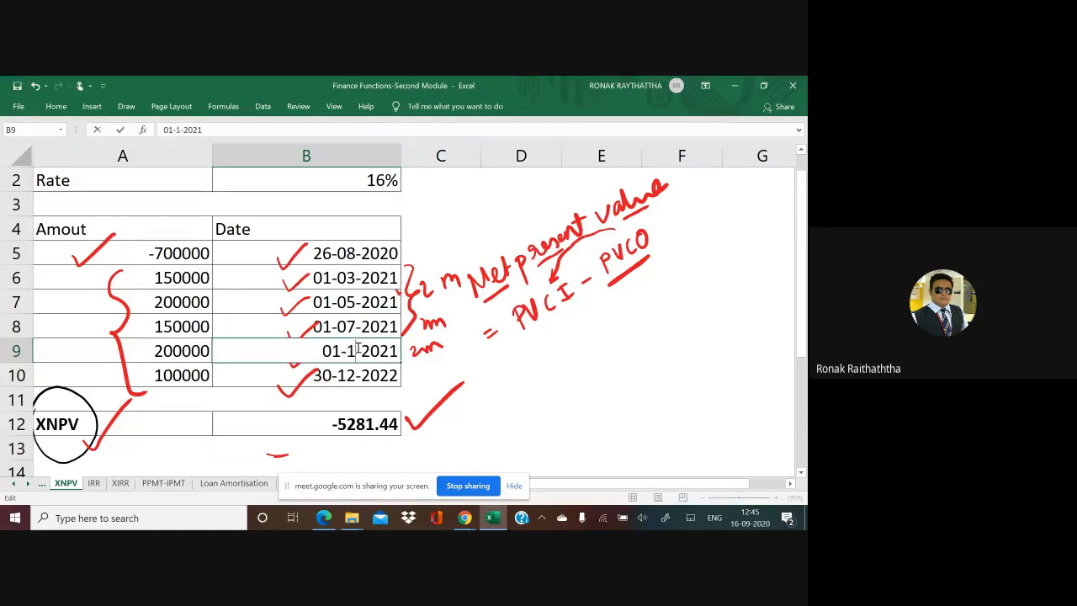
key(ctrl+Return)
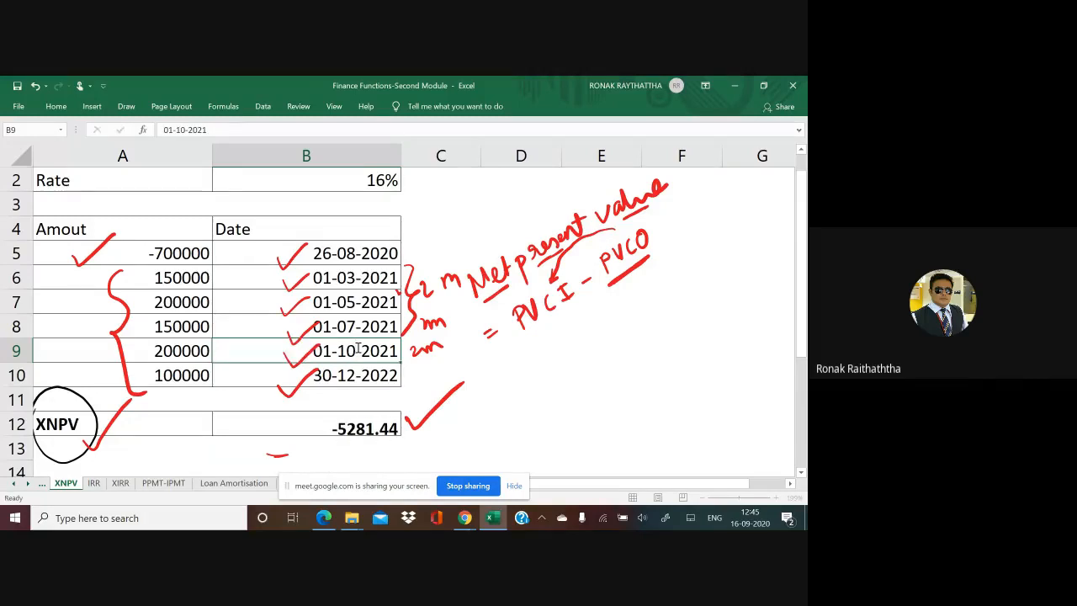
key(Return)
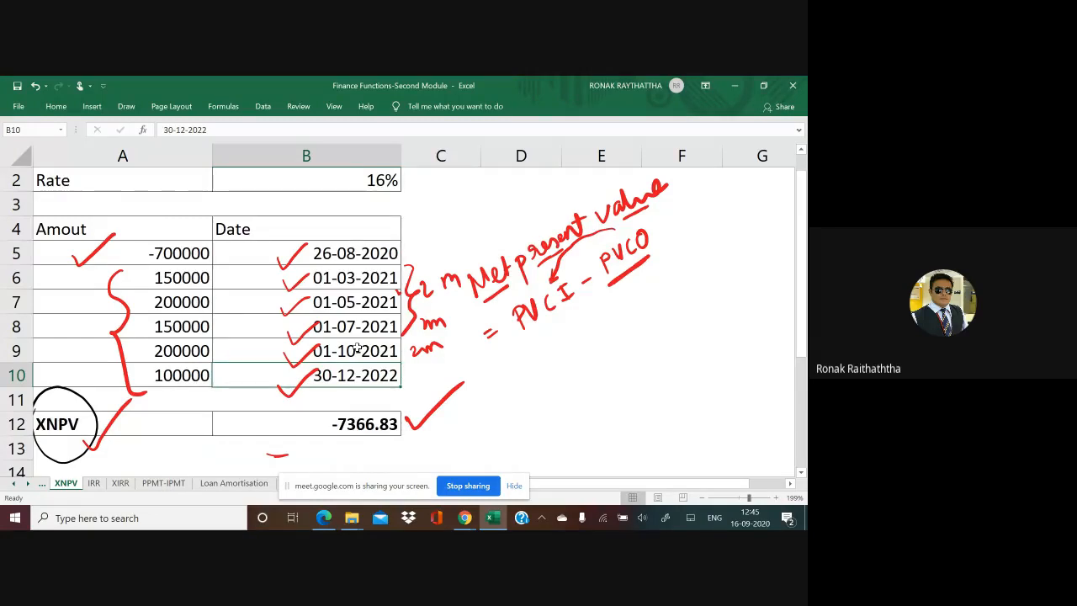
key(ctrl+z)
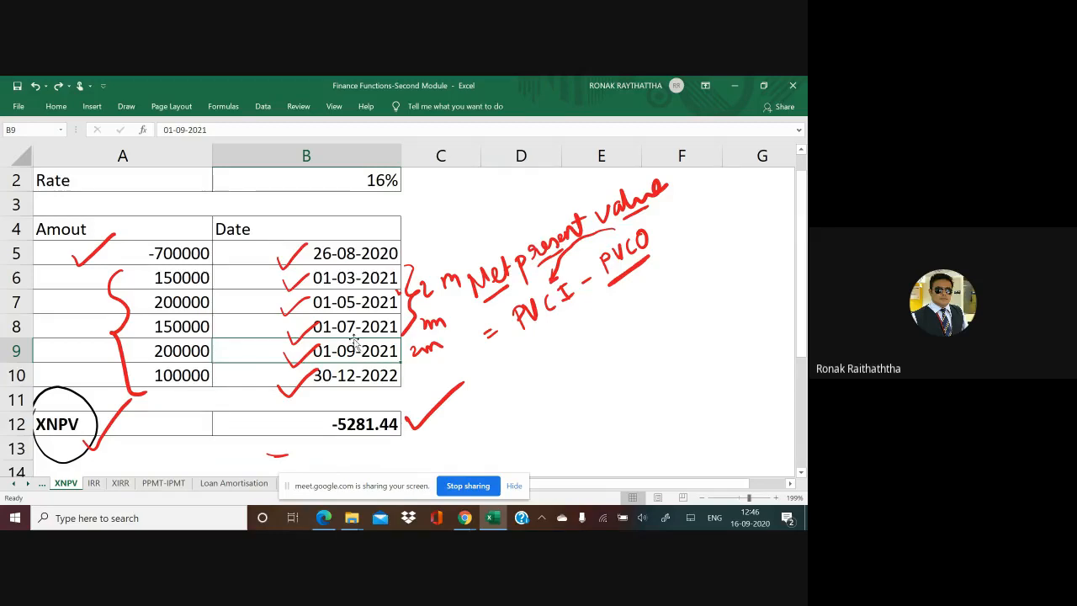
Step: Enter the date 16-09-2020 in C16 below the XNPV table and select the adjacent cell D16
scroll(373, 342, down, 8)
scroll(375, 342, up, 8)
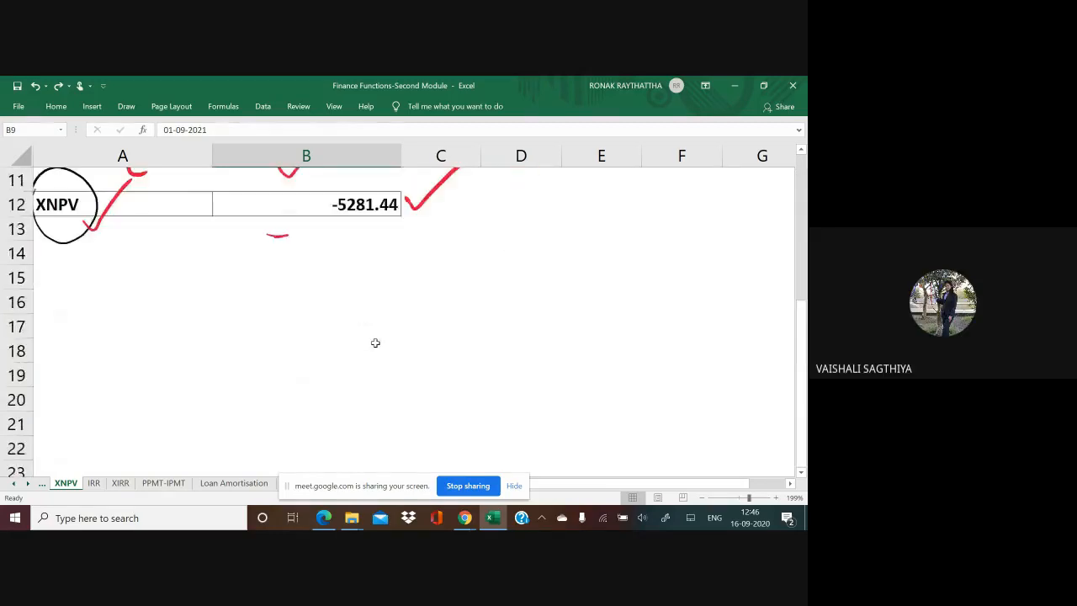
scroll(375, 342, down, 4)
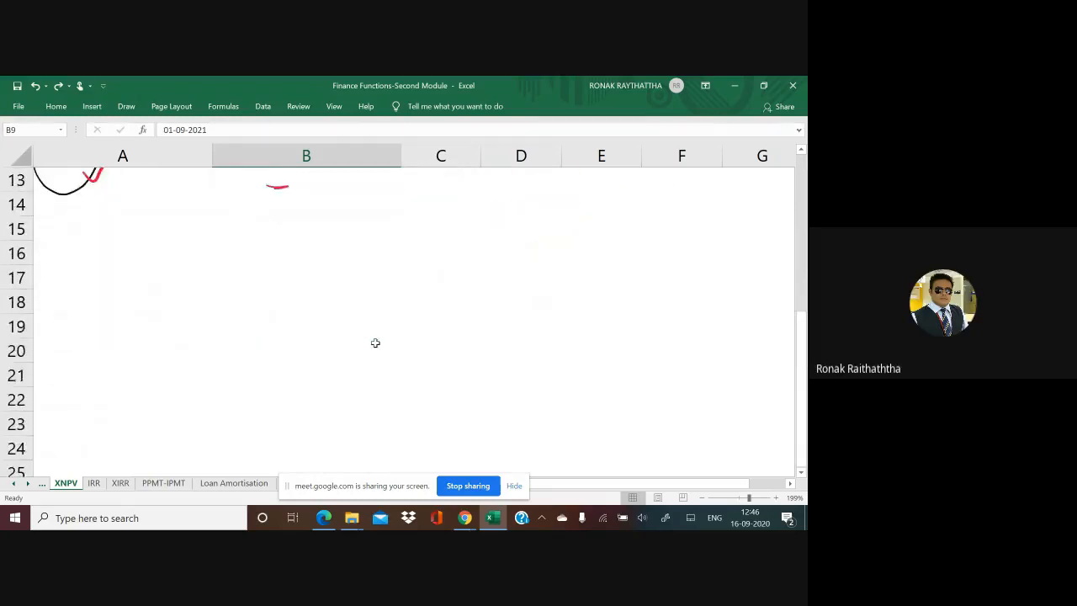
click(246, 237)
click(447, 227)
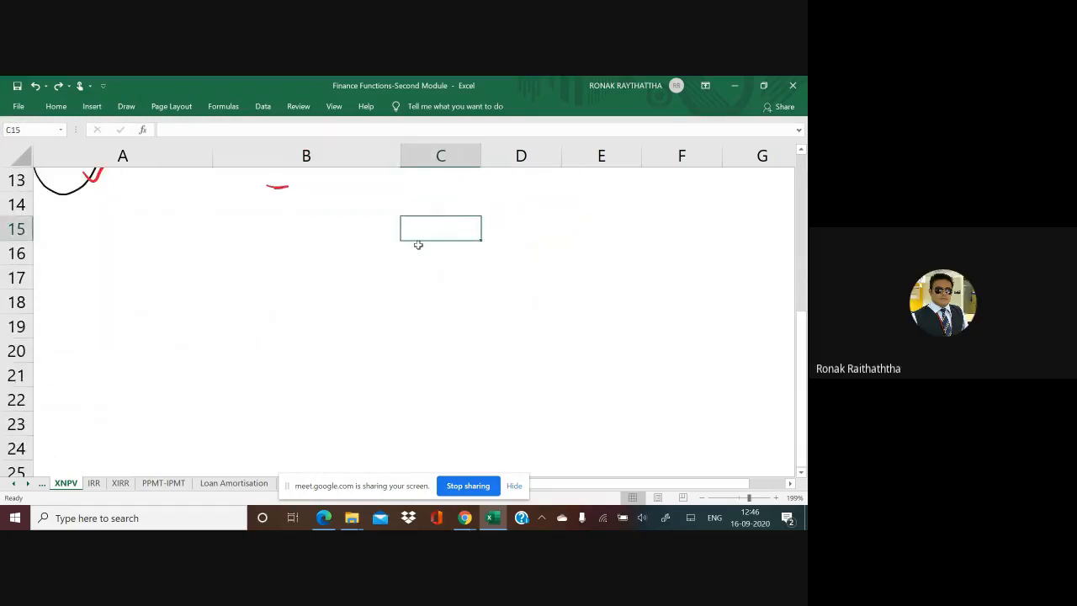
click(359, 233)
click(423, 231)
click(413, 263)
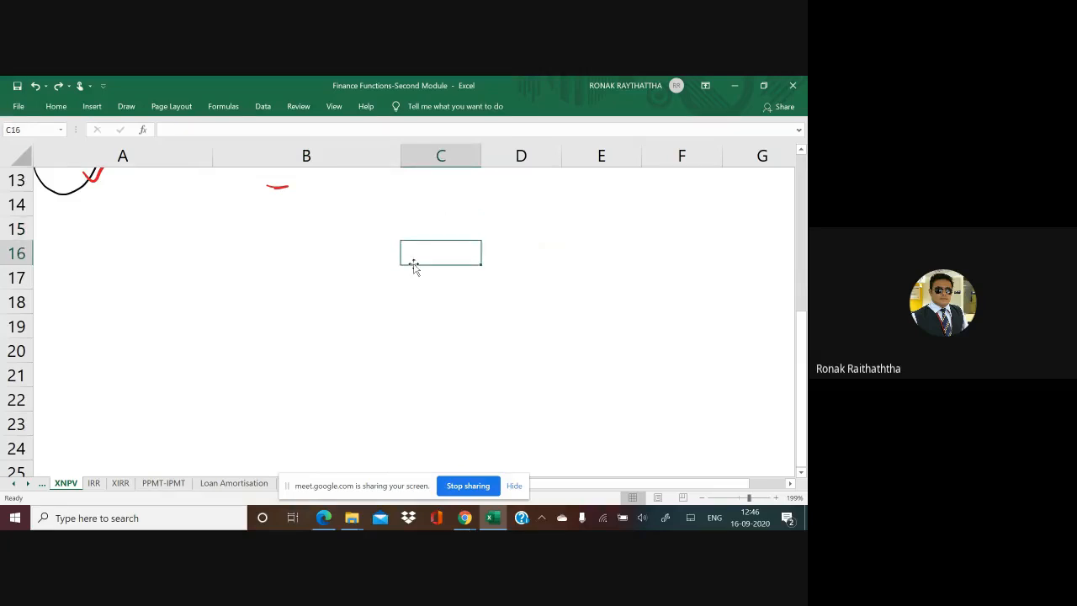
text(16-09)
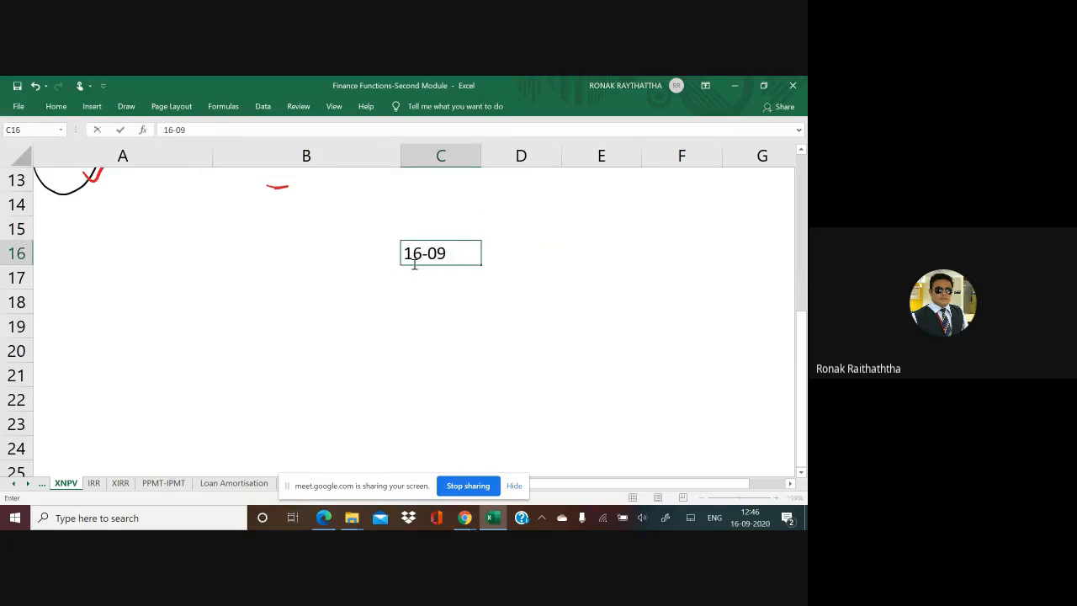
text(-2020)
key(Return)
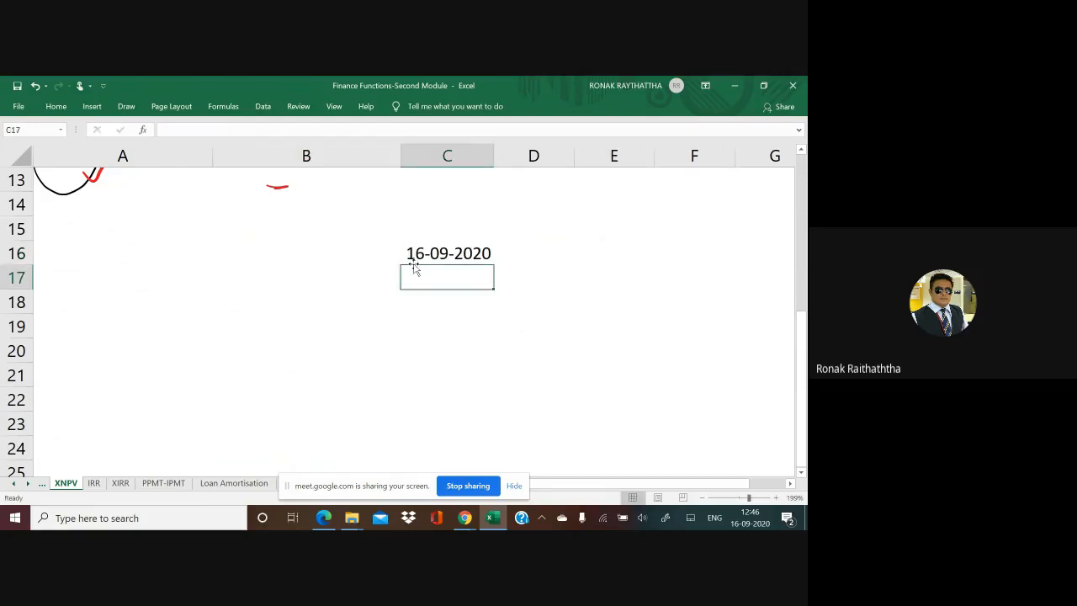
click(413, 264)
key(Right)
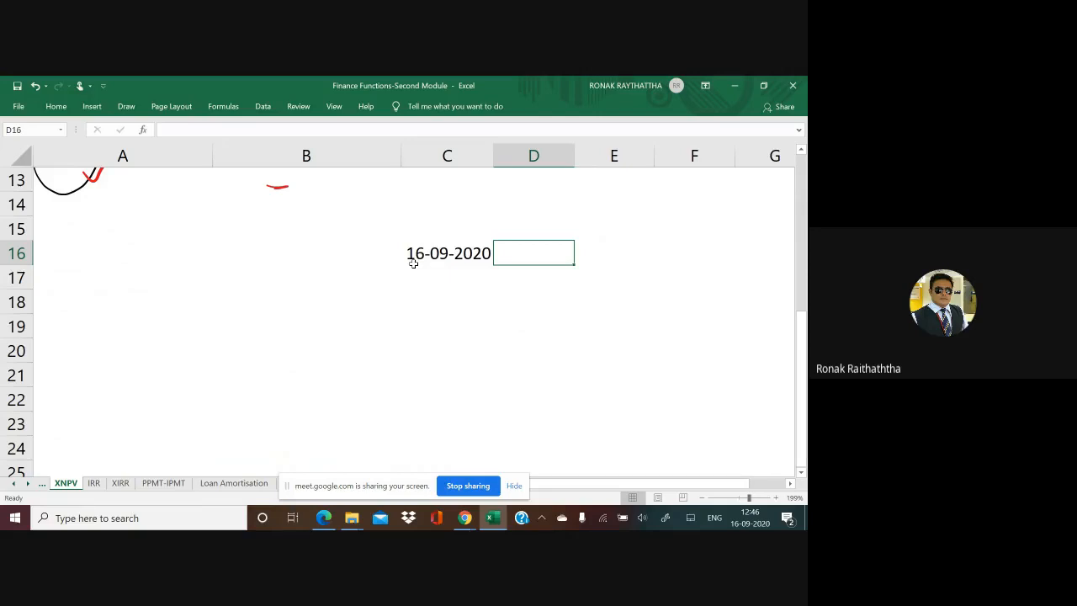
Step: Enter the initial outflow -5000000 in D16 beside the 16-09-2020 date
text(-5000000)
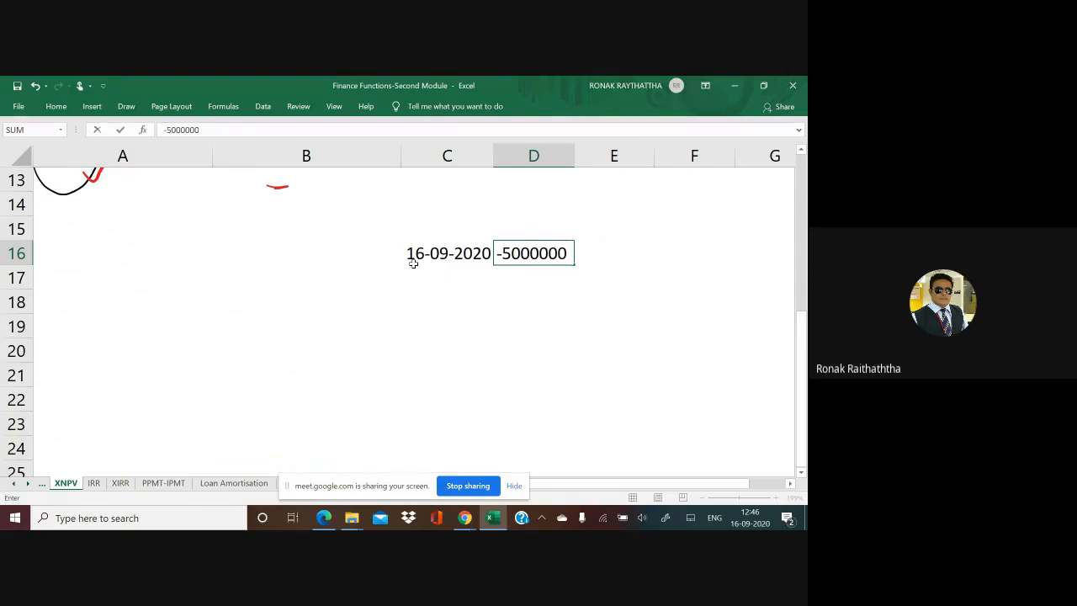
key(Return)
key(Up)
key(Left)
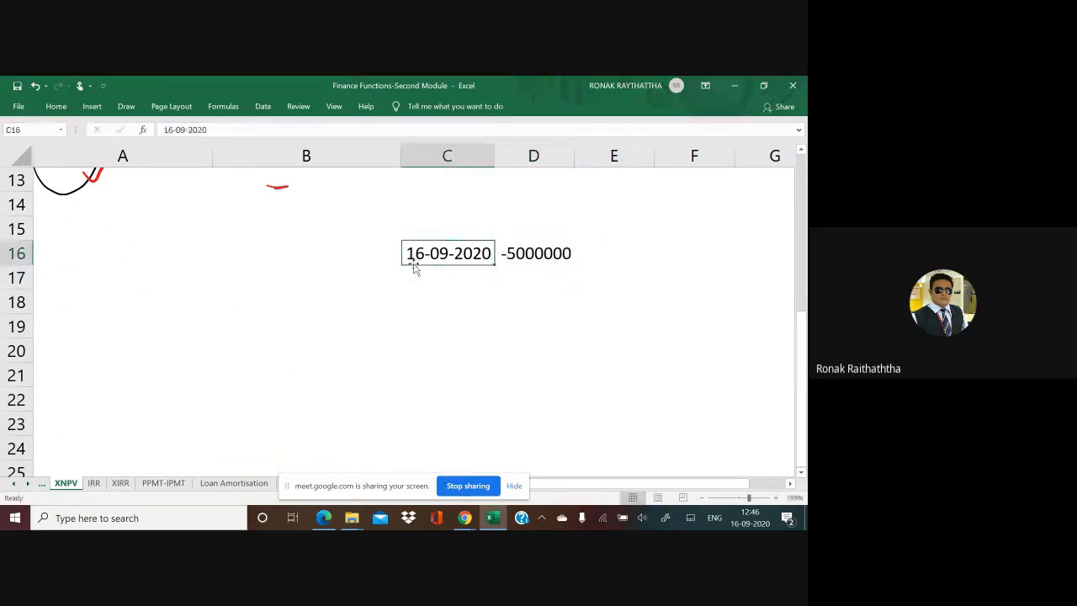
Step: Add the first inflow in row 17, with date 10-10-2021 in C17 and amount 1400000 in D17
key(Down)
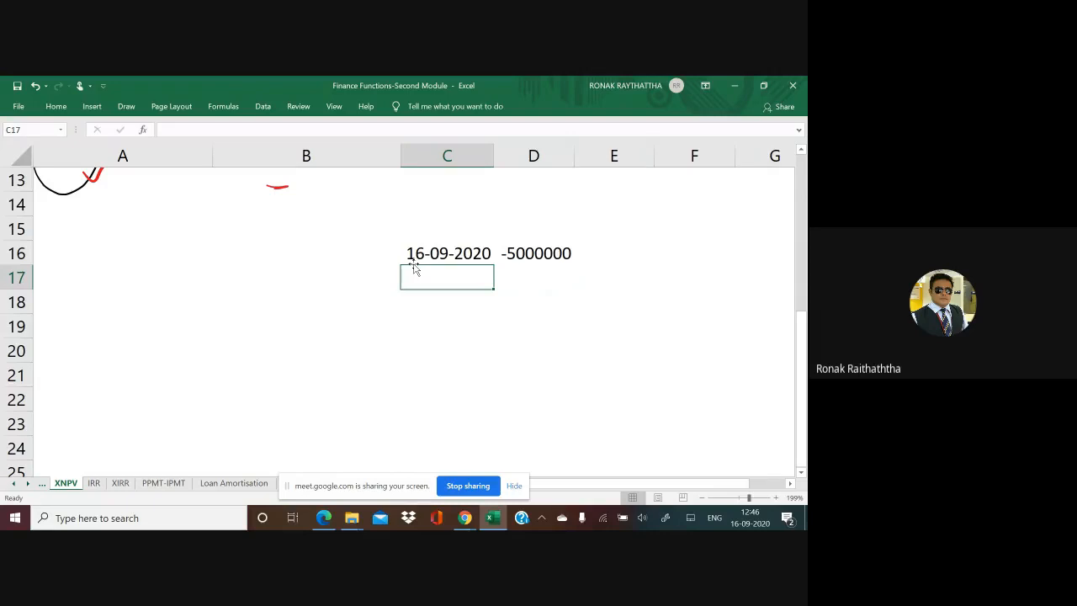
text(10-10)
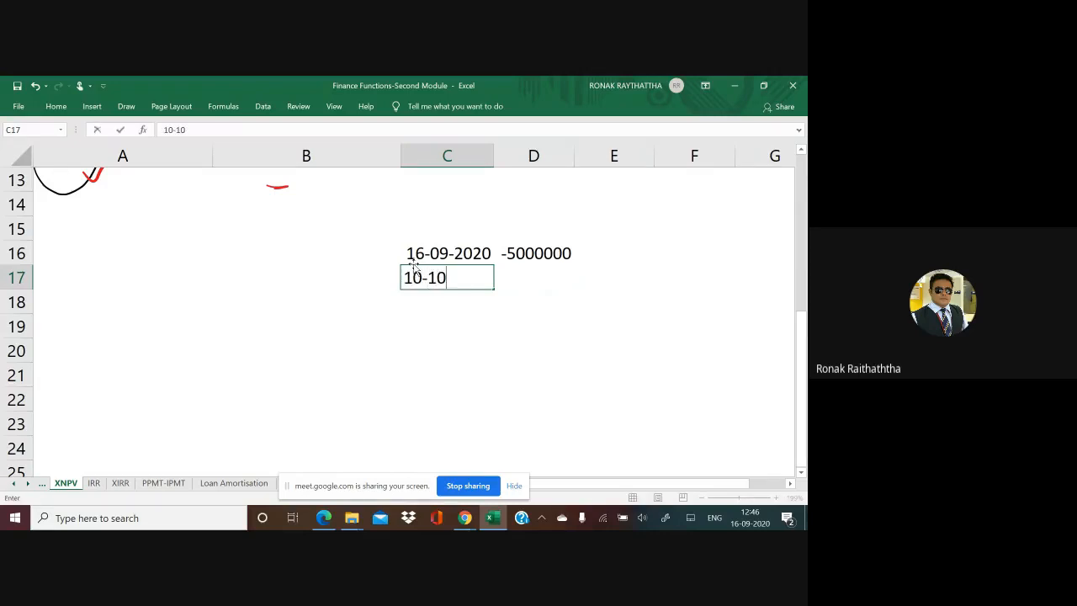
text(-2021)
key(Return)
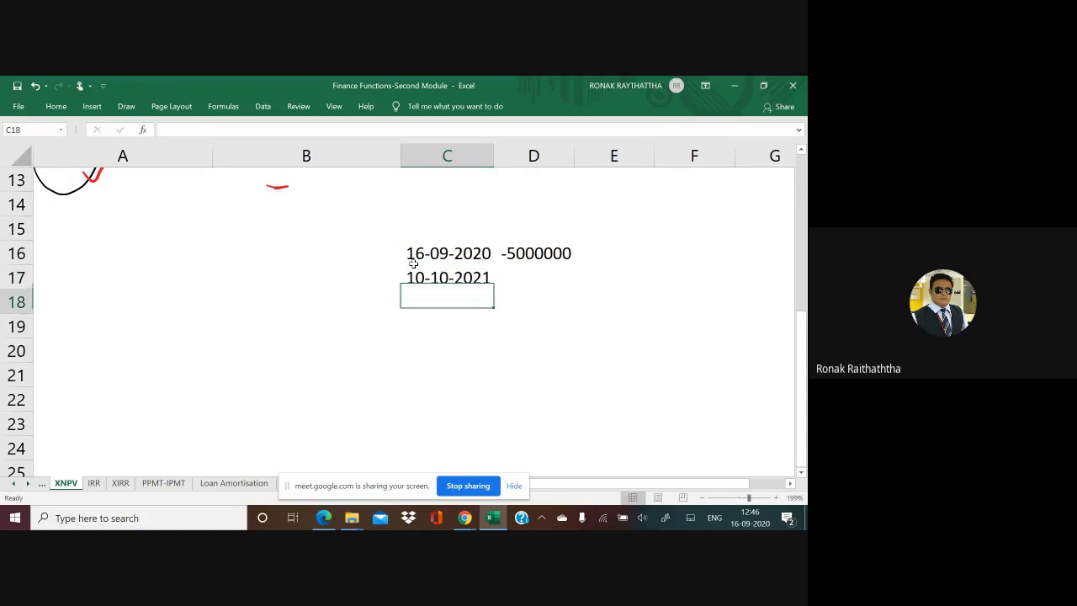
key(Up)
key(Right)
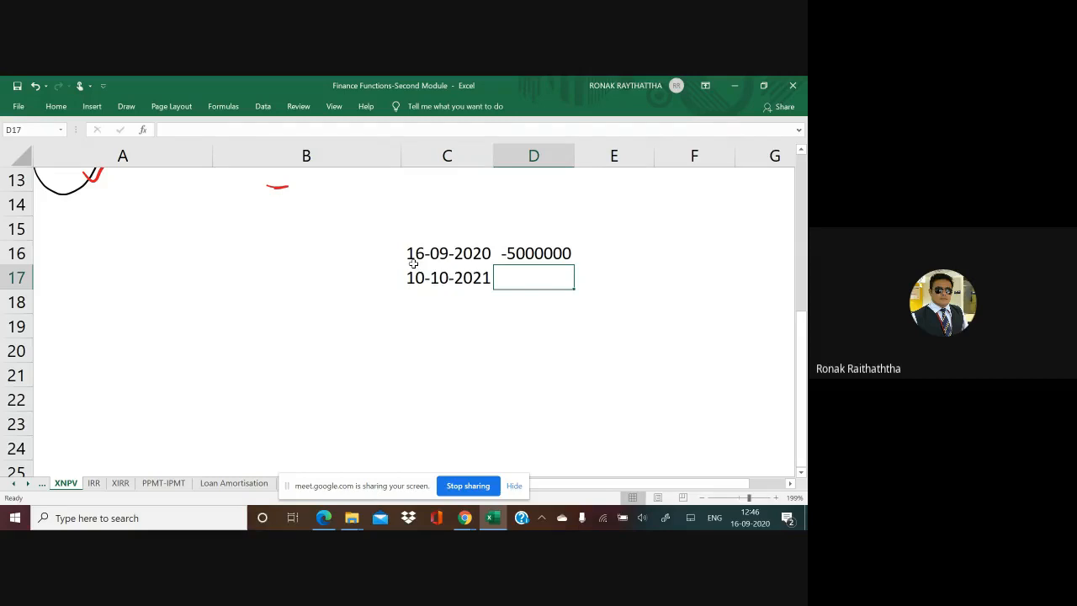
text(140000)
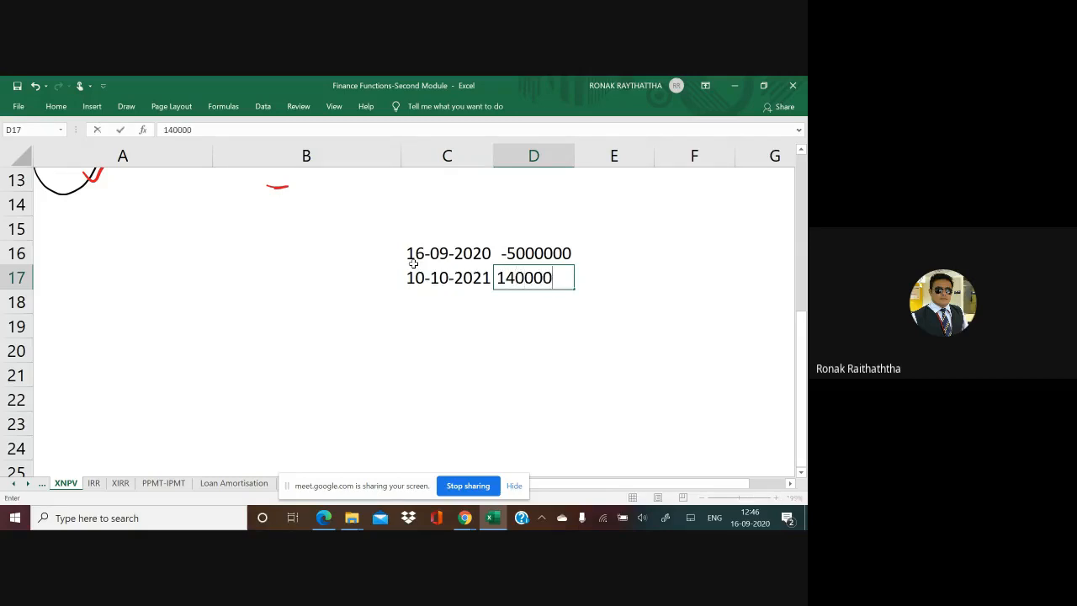
text(0)
key(Return)
key(Left)
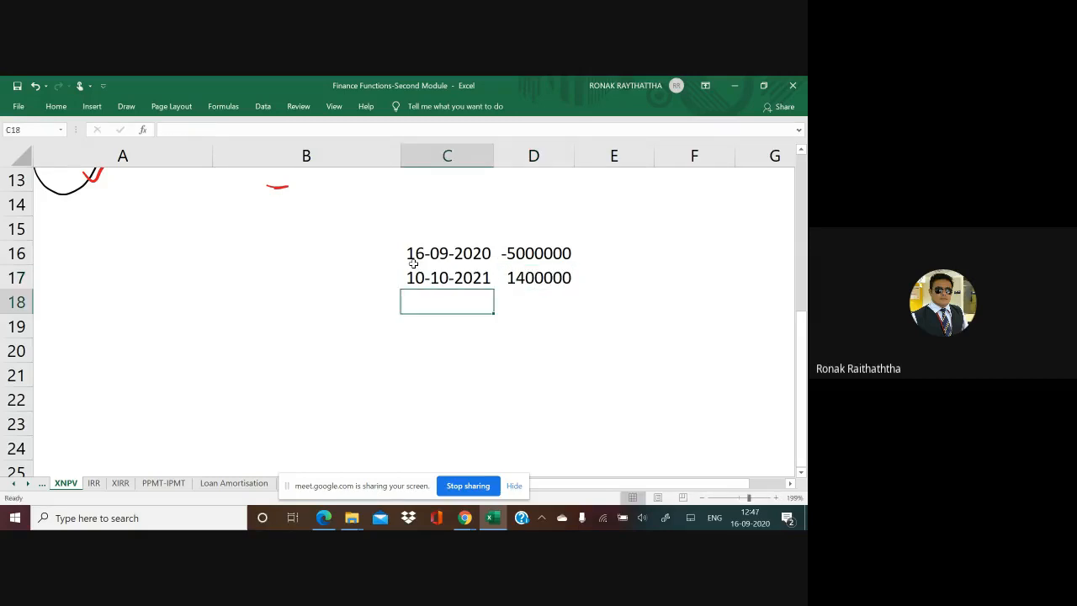
Step: Add the second inflow in row 18, with date 03-04-2022 in C18 and amount 1500000 in D18
text(0)
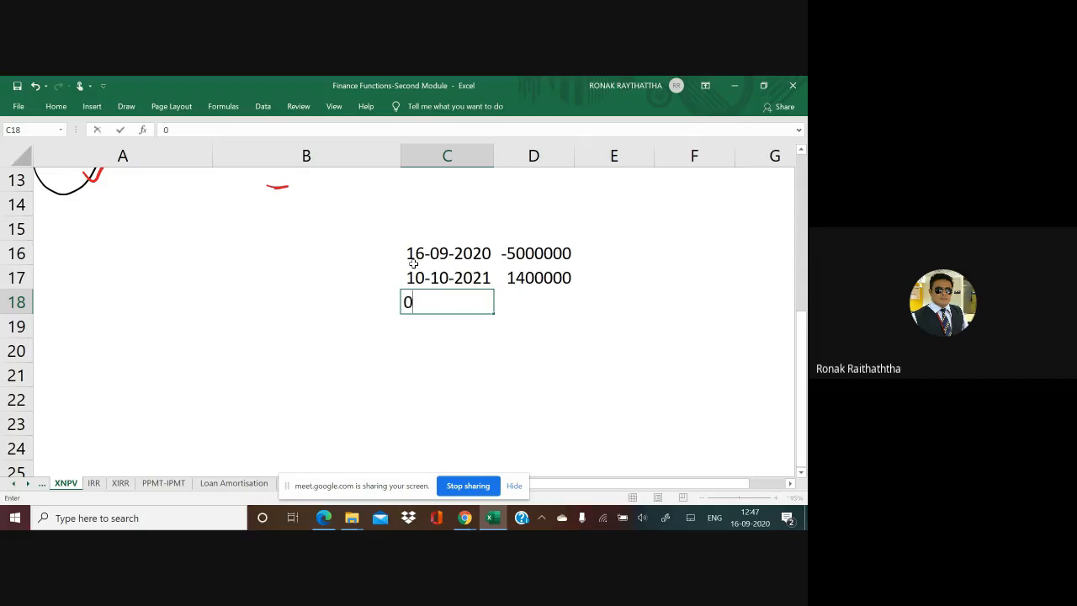
text(3-04-2020)
key(BackSpace)
text(2)
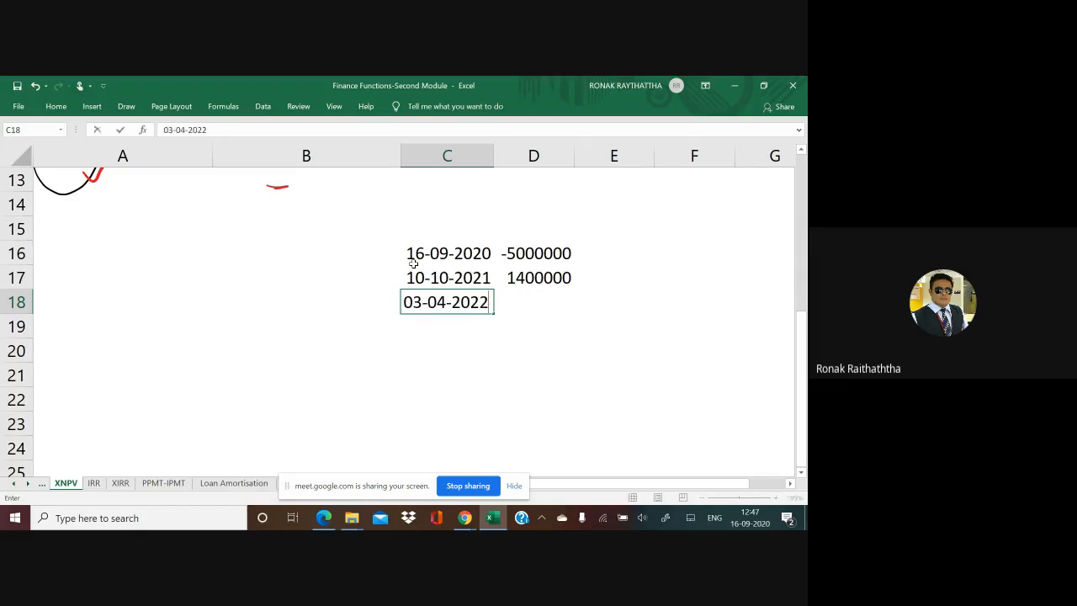
key(Return)
key(Up)
key(Right)
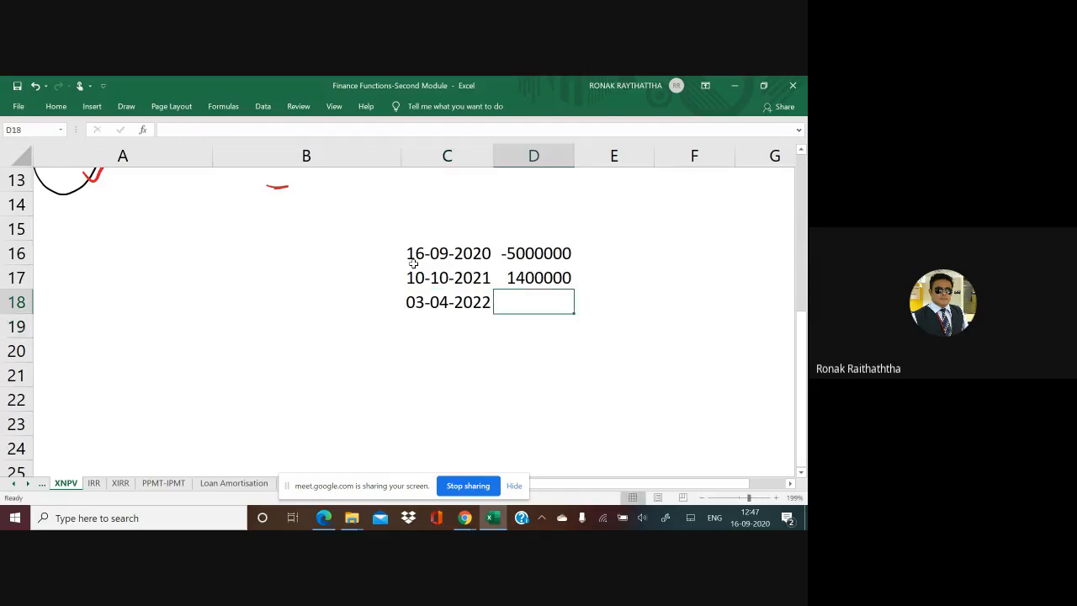
text(15000)
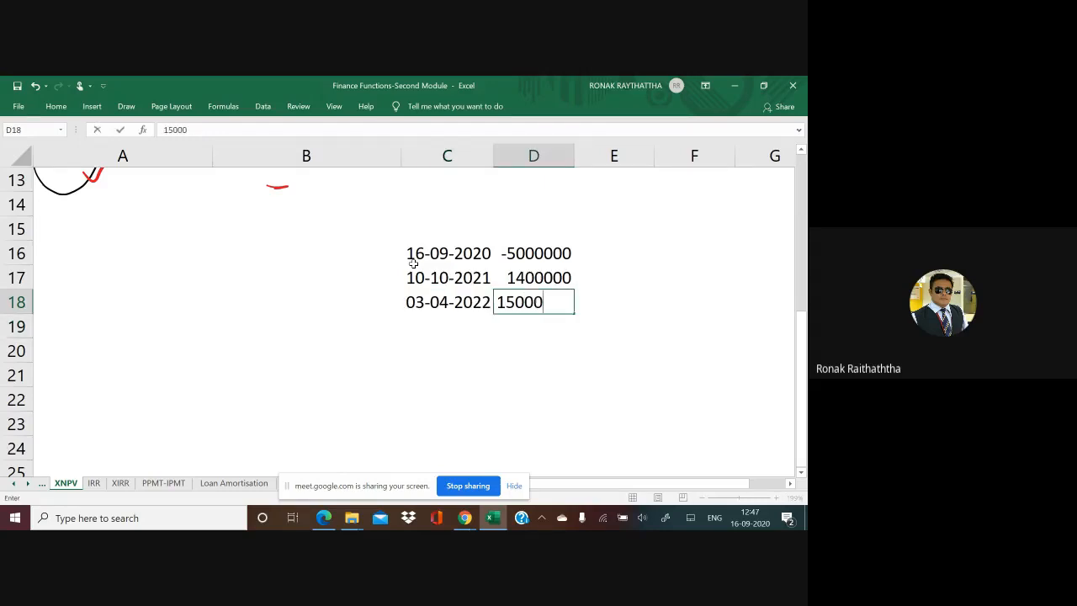
text(00)
key(Return)
key(Left)
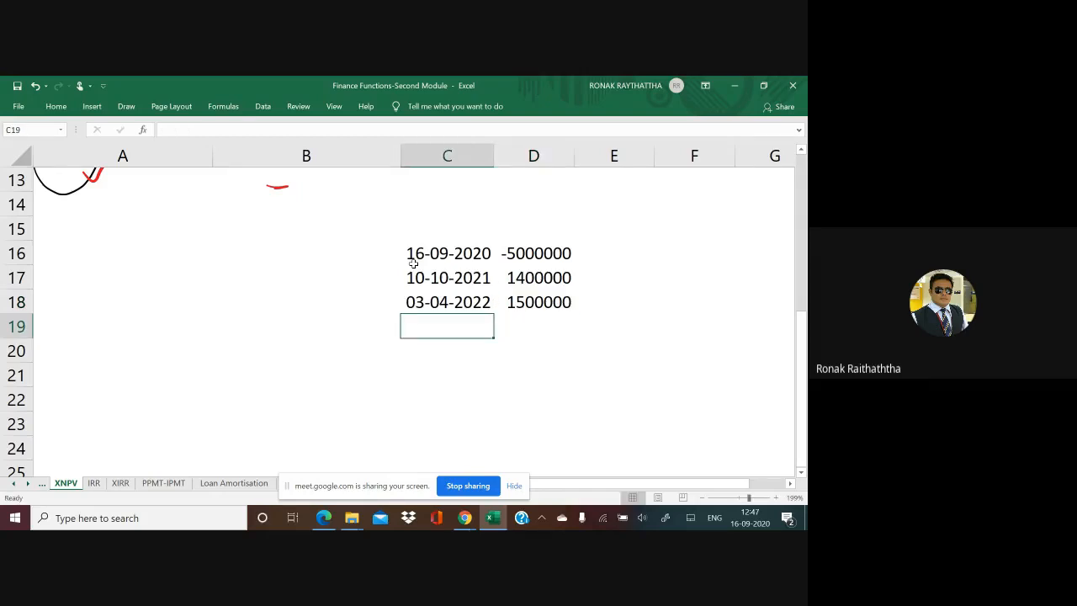
Step: Enter the third inflow's date, 06-06-2023, in C19
text(06)
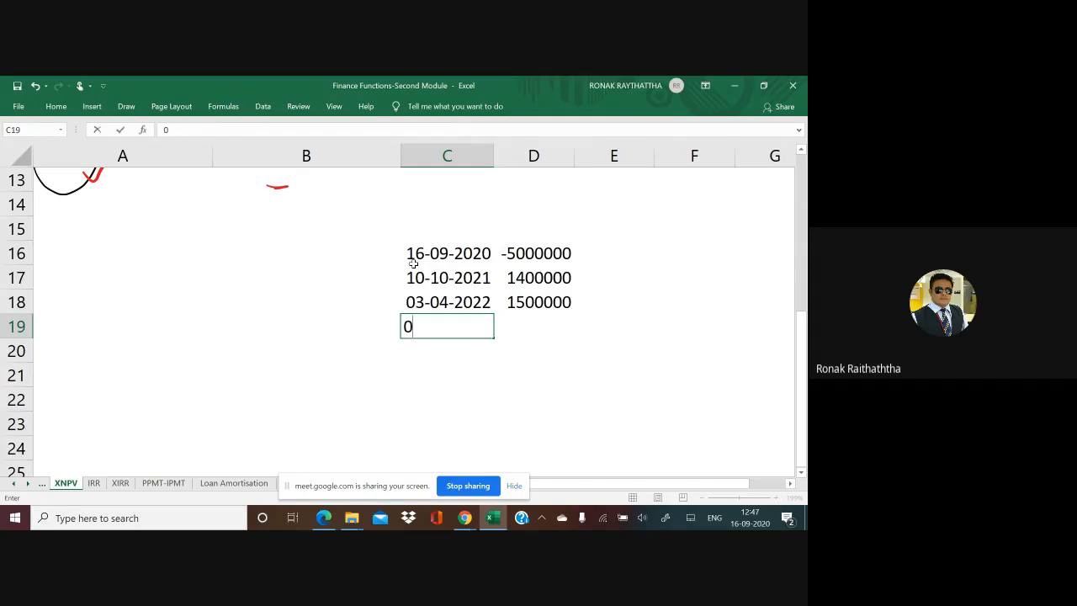
text(-06-2023)
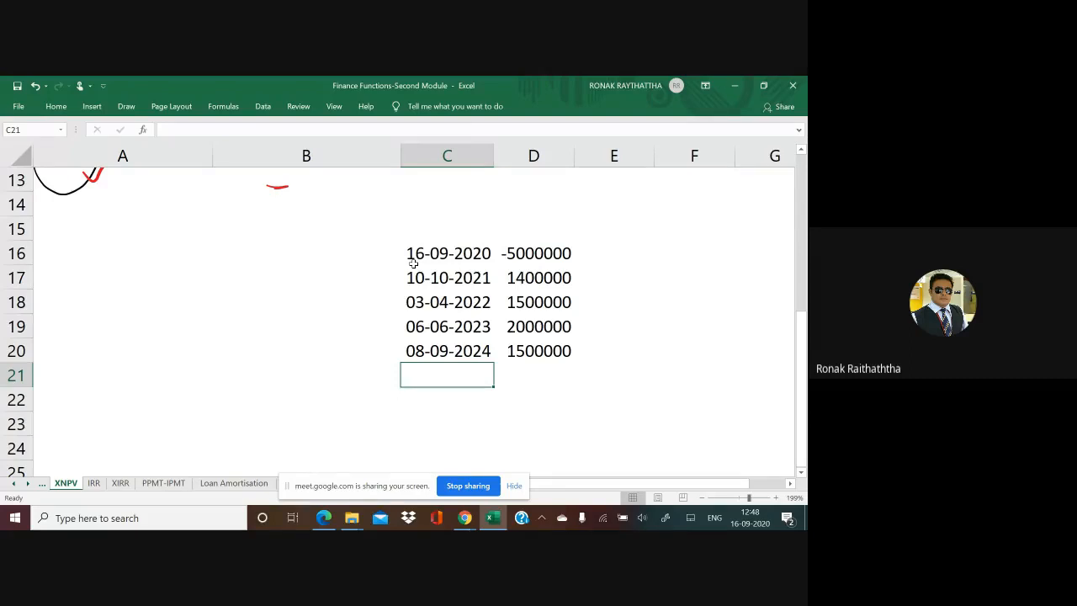
Step: Add the last inflow in row 21, with date 01-04-2025 in C21 and amount 1200000 in D21
text(1)
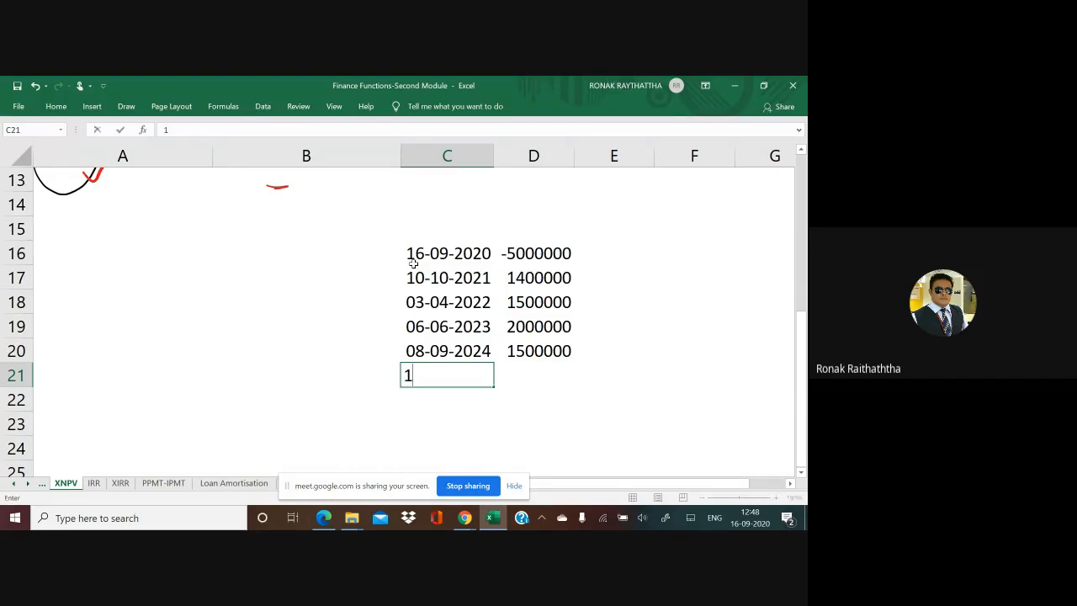
key(BackSpace)
text(01-04-2025)
key(Return)
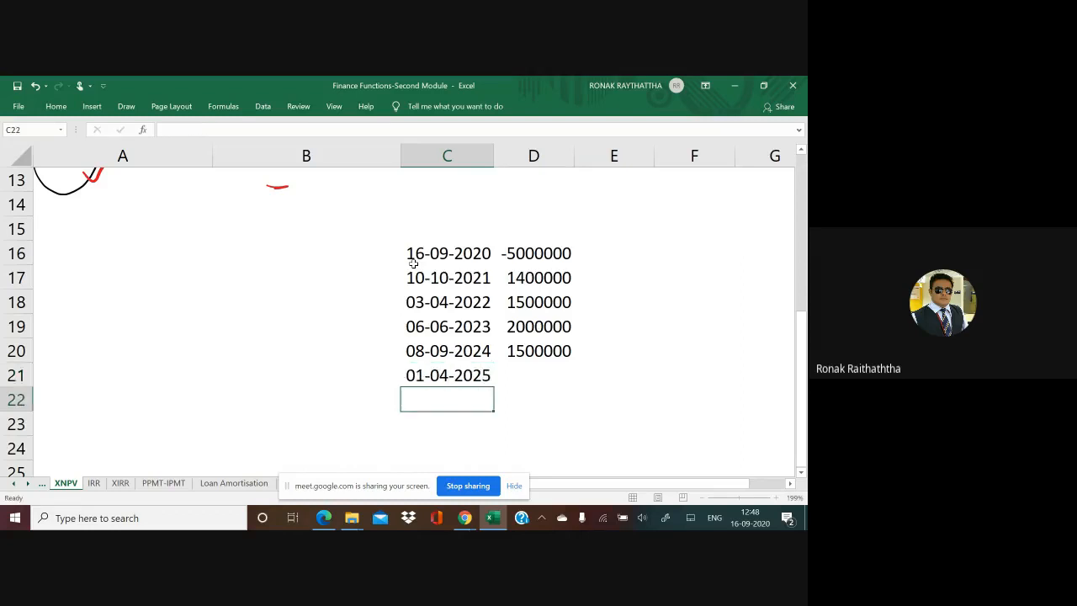
key(Up)
key(Right)
text(1200000)
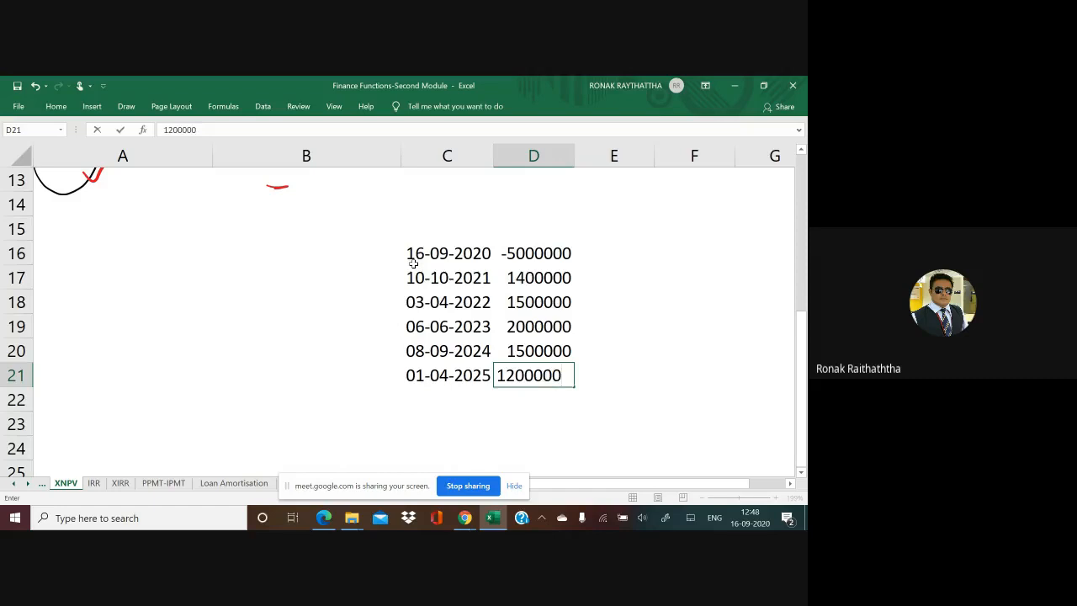
key(Return)
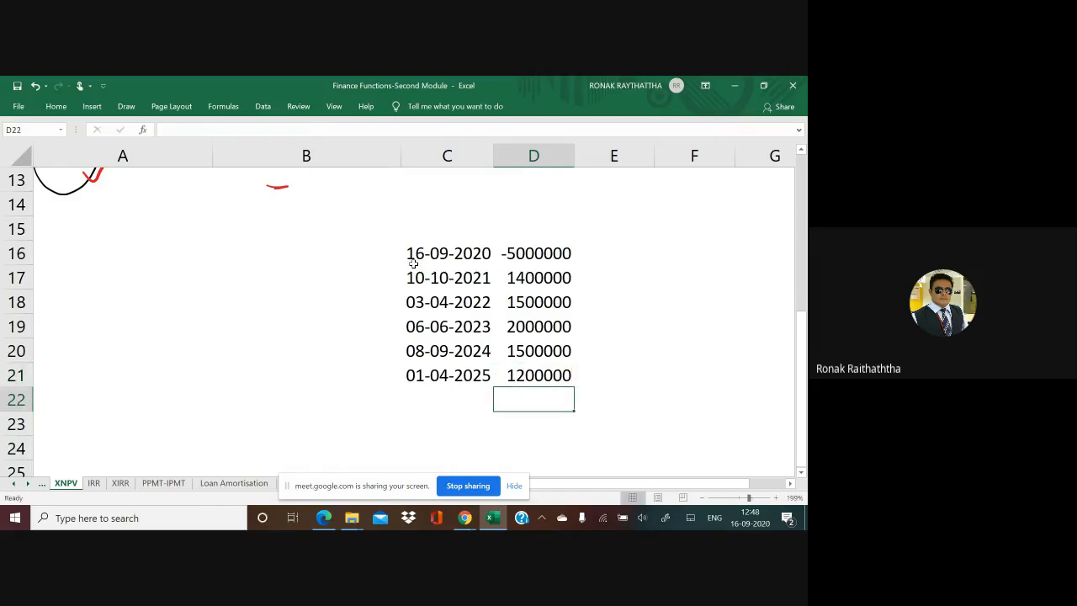
Step: Select the inflow amounts D17:D21 to check their total, ending on the empty cell D22
key(Up)
key(Up)
key(Up)
key(ctrl+shift+Down)
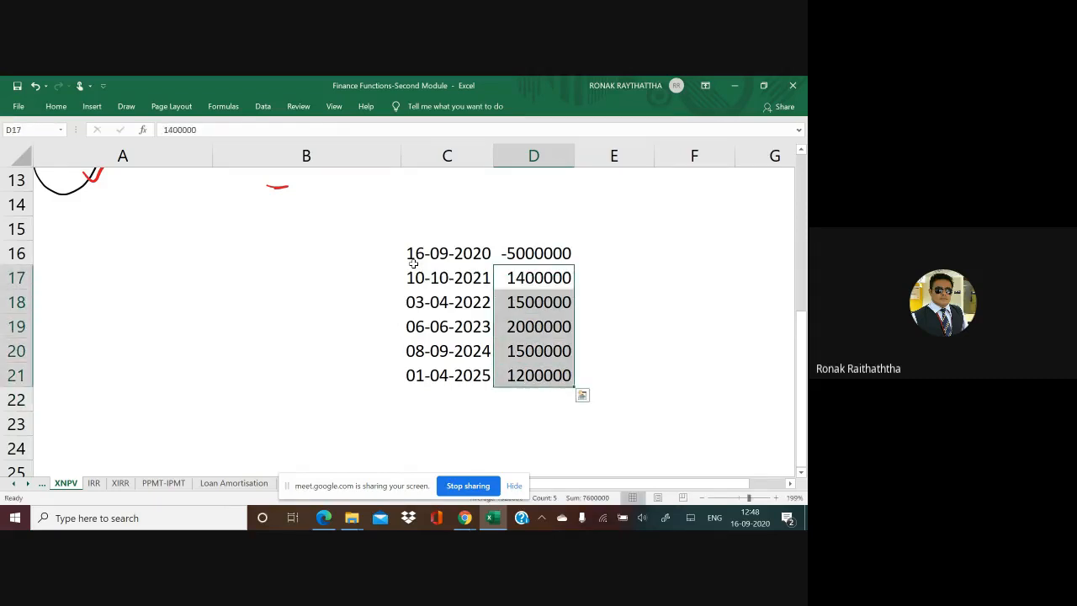
key(Down)
key(Down)
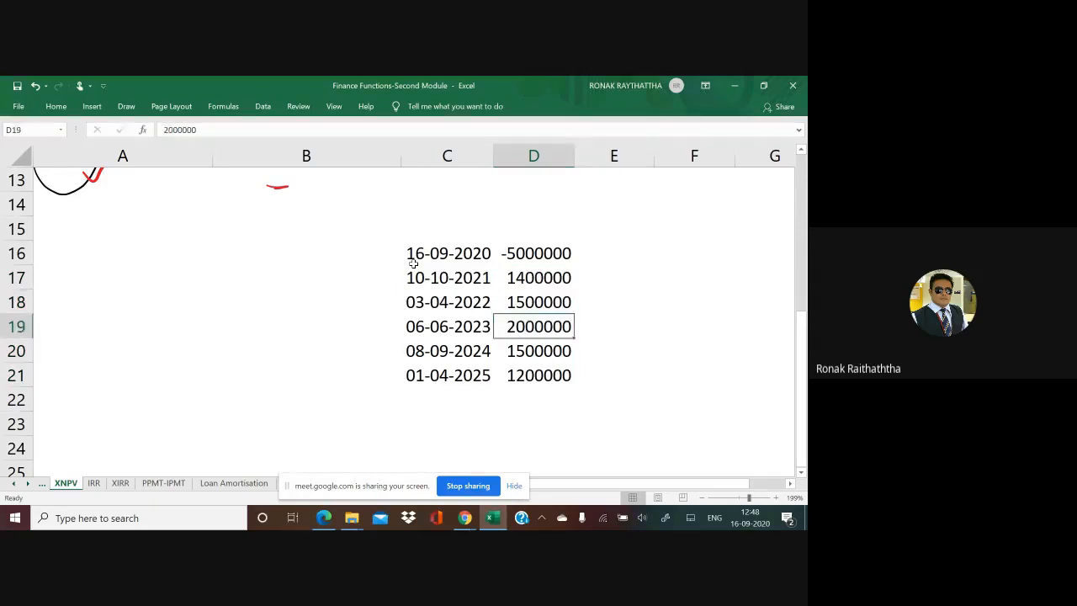
key(Down)
key(Down)
key(Down)
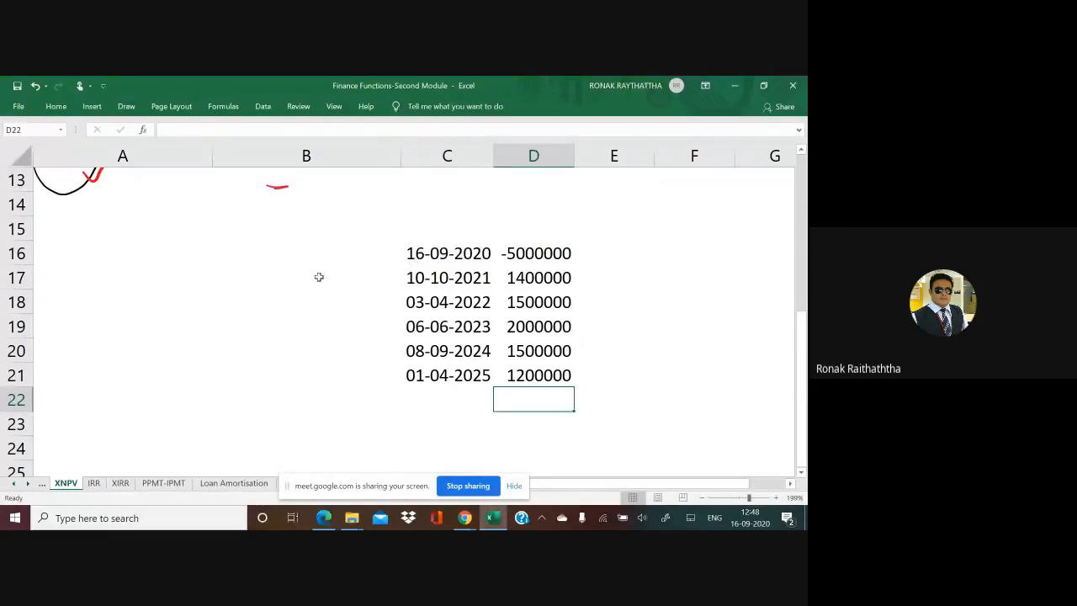
Step: Handwrite the discount rate 12% in red beside the cash flow dates and draw a box around it
mouse_move(329, 294)
mouse_down()
mouse_move(335, 313)
mouse_move(350, 306)
mouse_up()
mouse_move(364, 272)
mouse_down()
mouse_move(368, 299)
mouse_move(328, 343)
mouse_up()
mouse_move(303, 298)
mouse_down()
mouse_move(389, 296)
mouse_move(329, 344)
mouse_up()
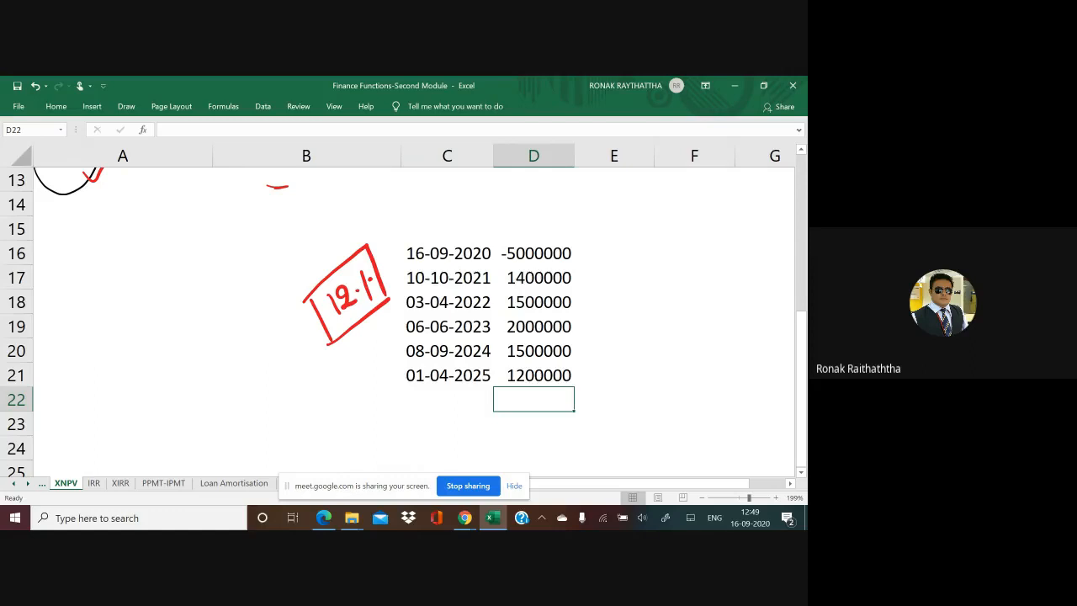
Step: Apply borders to all cells of the cash flow table C16:D21
click(447, 252)
key(shift+Right)
key(ctrl+shift+Down)
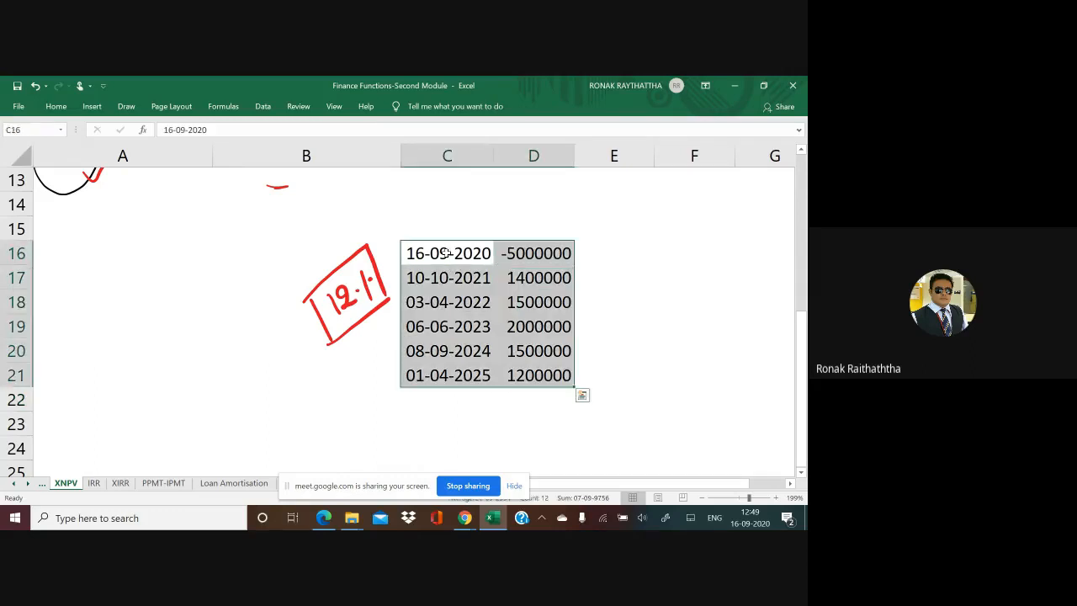
key(alt+h)
key(Escape)
key(Down)
key(Down)
key(Down)
key(Down)
key(Down)
key(Down)
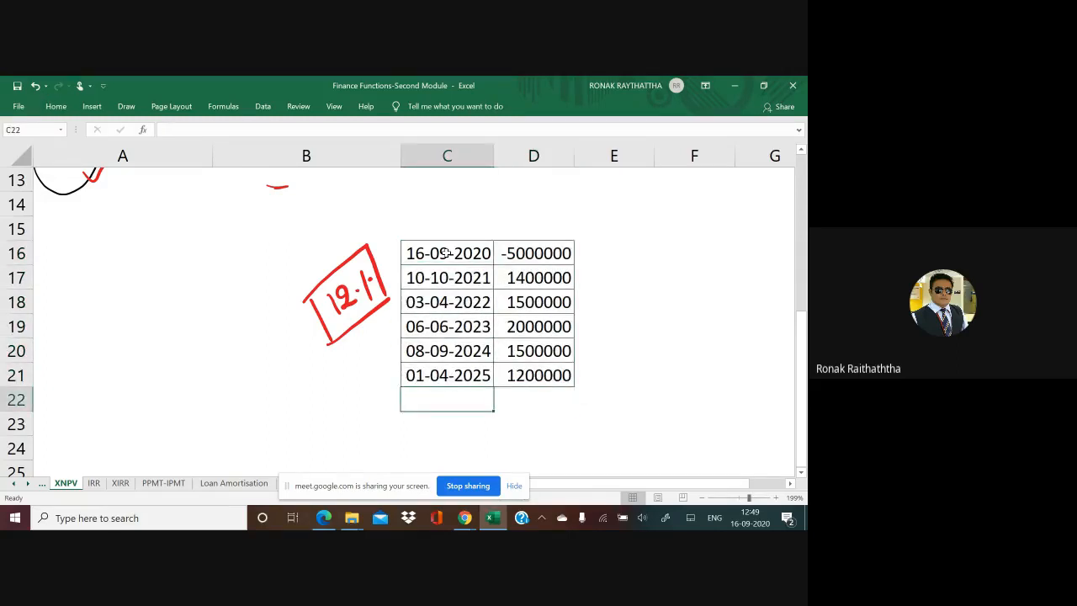
Step: Label C22 below the dates as NPV and select D22 for the result
key(Right)
key(Left)
text(NPV)
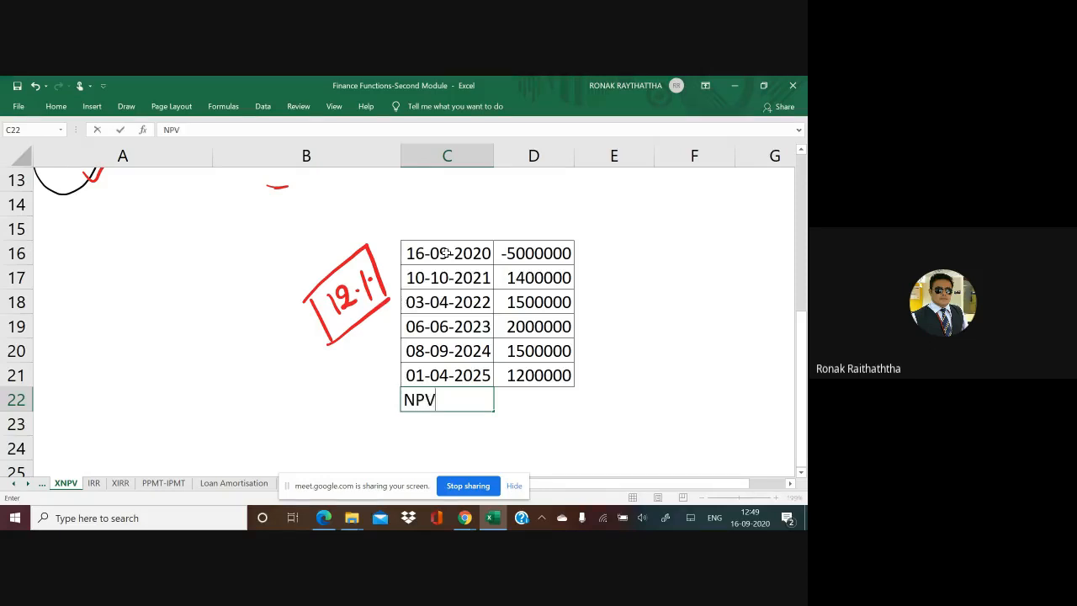
key(Right)
key(Left)
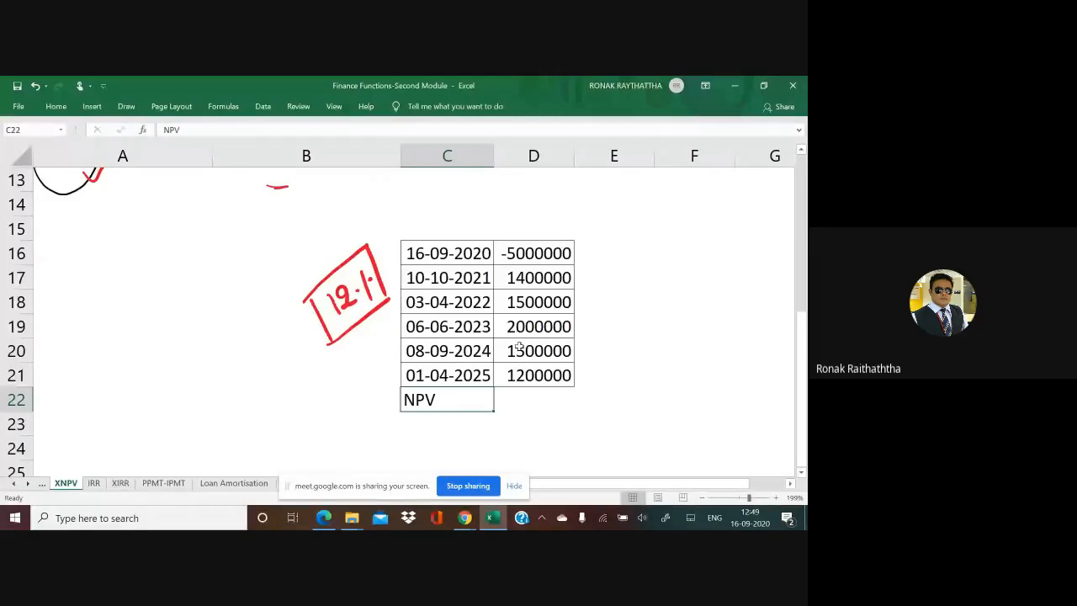
click(524, 405)
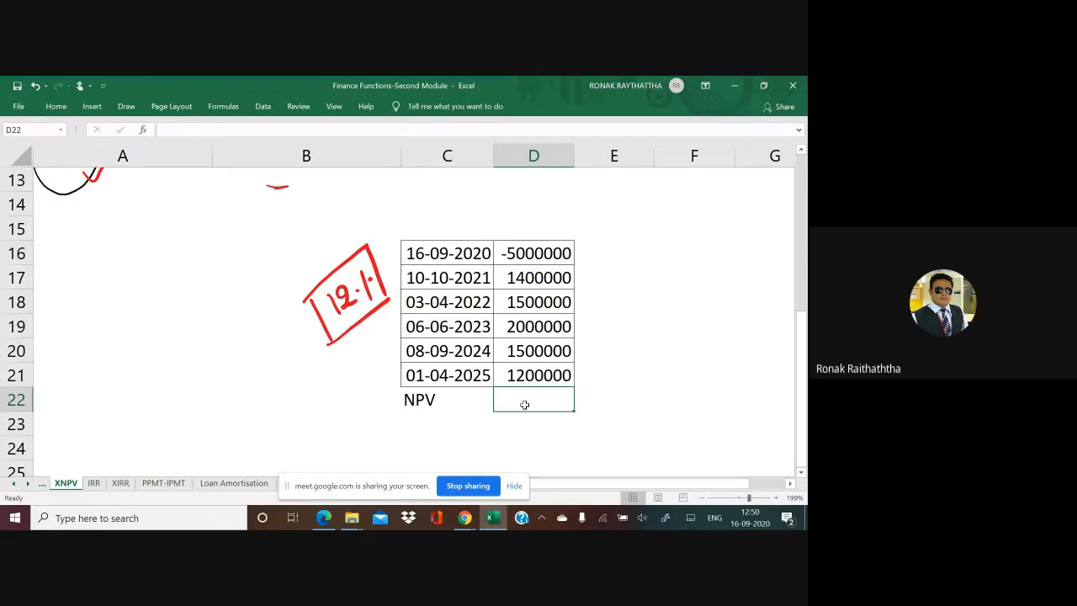
Step: Switch to the Google Meet window and review the chat replies and the full participant list
key(alt+Tab)
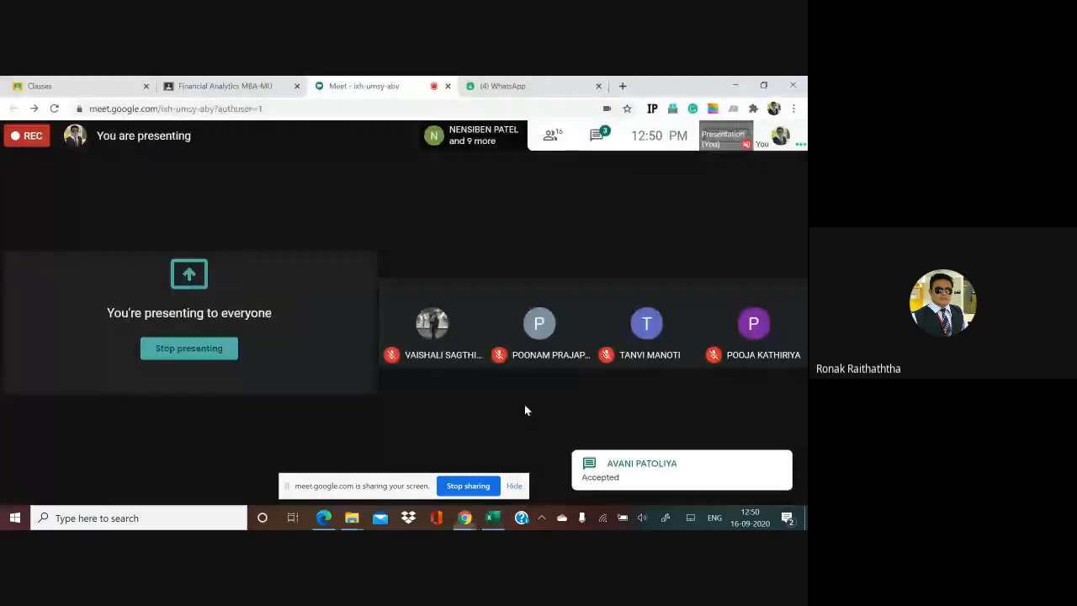
click(622, 154)
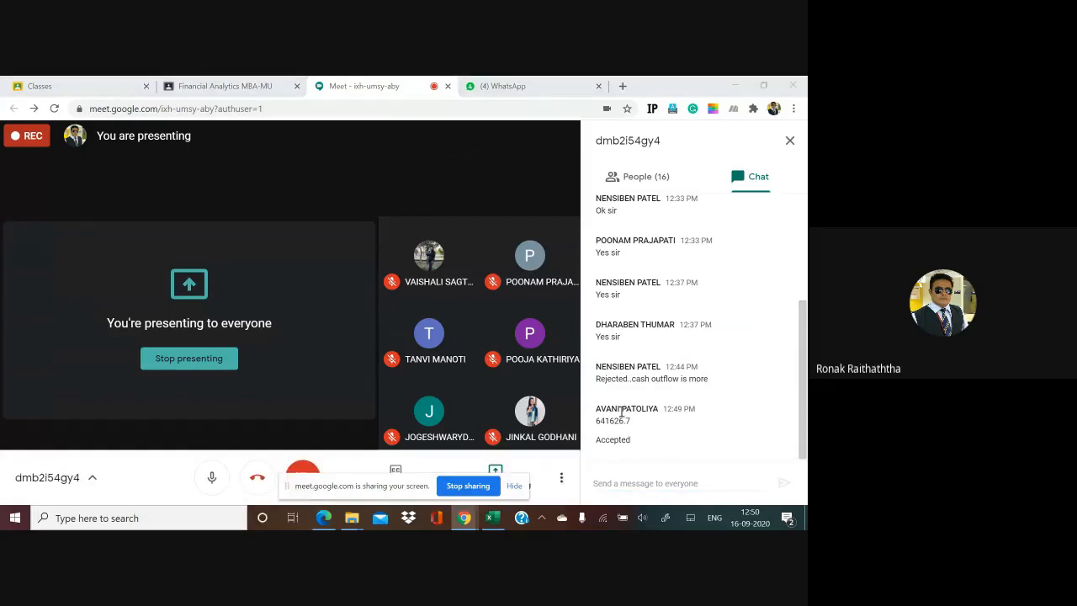
click(644, 182)
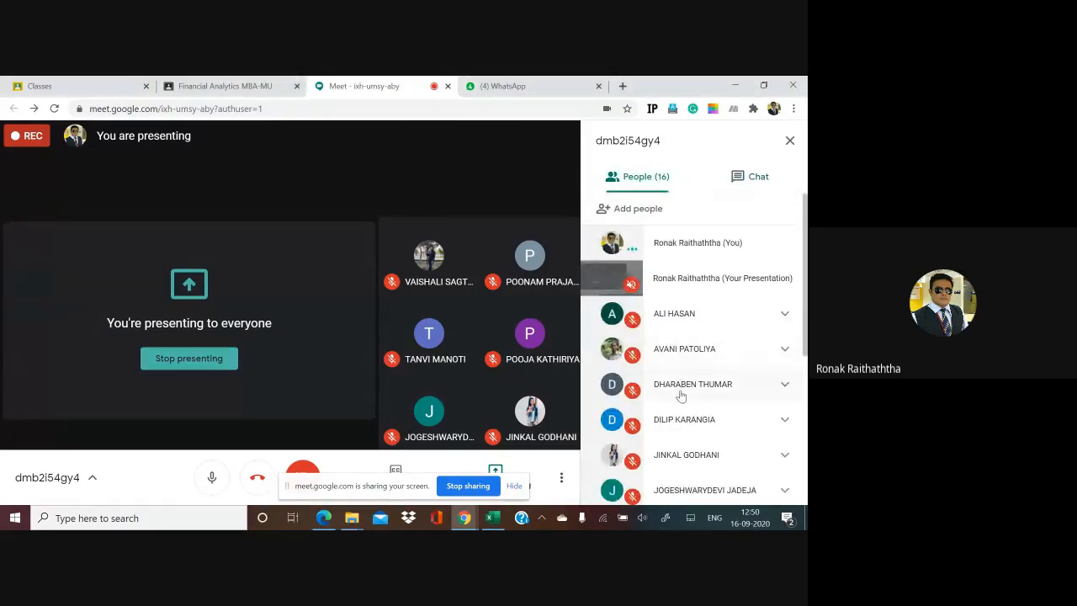
scroll(681, 396, down, 3)
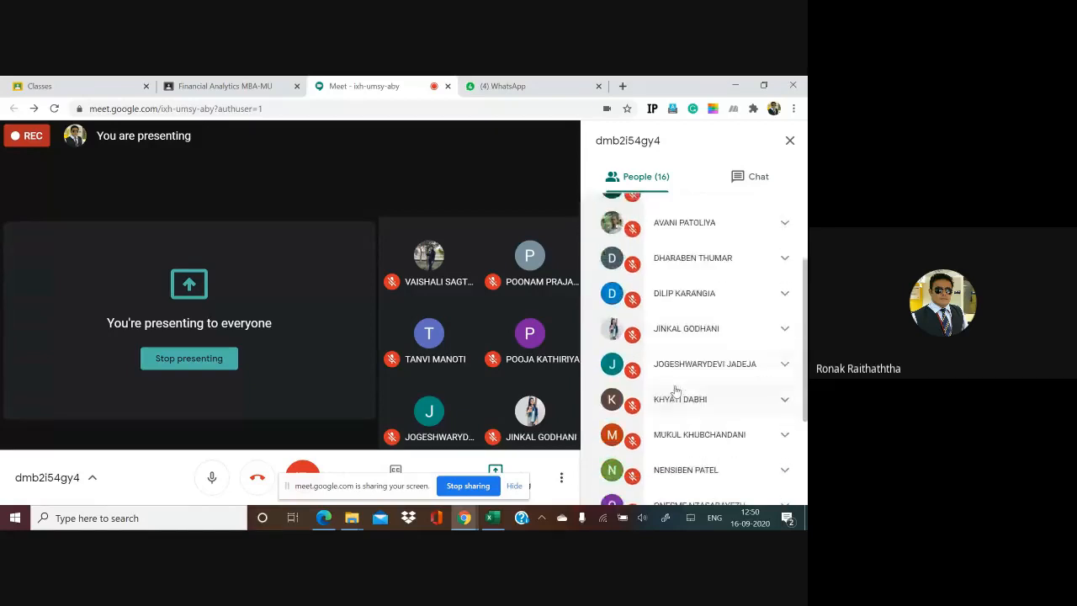
scroll(676, 390, down, 1)
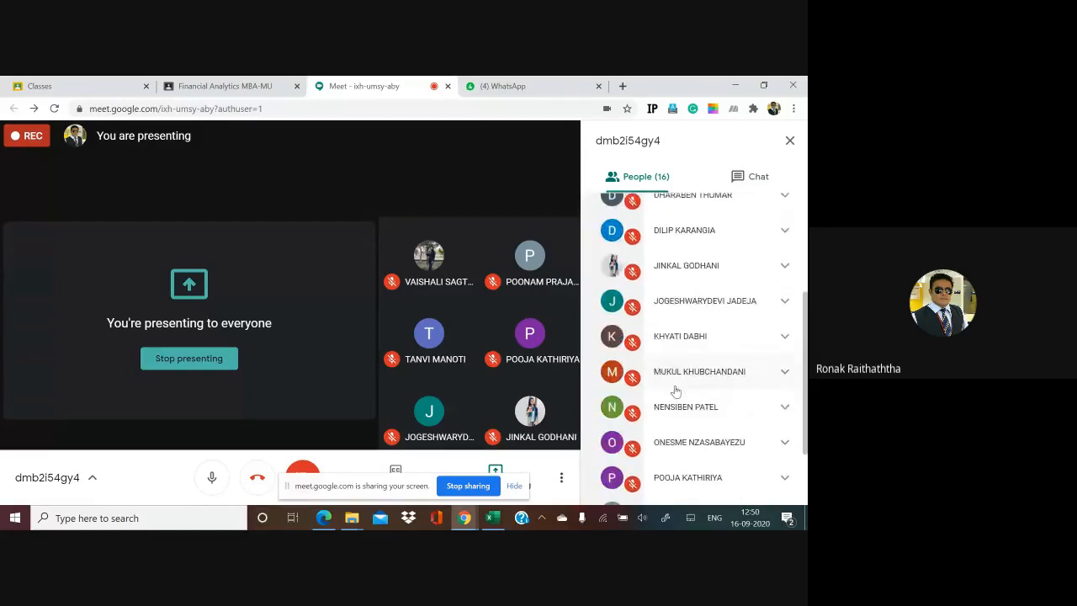
scroll(674, 393, down, 1)
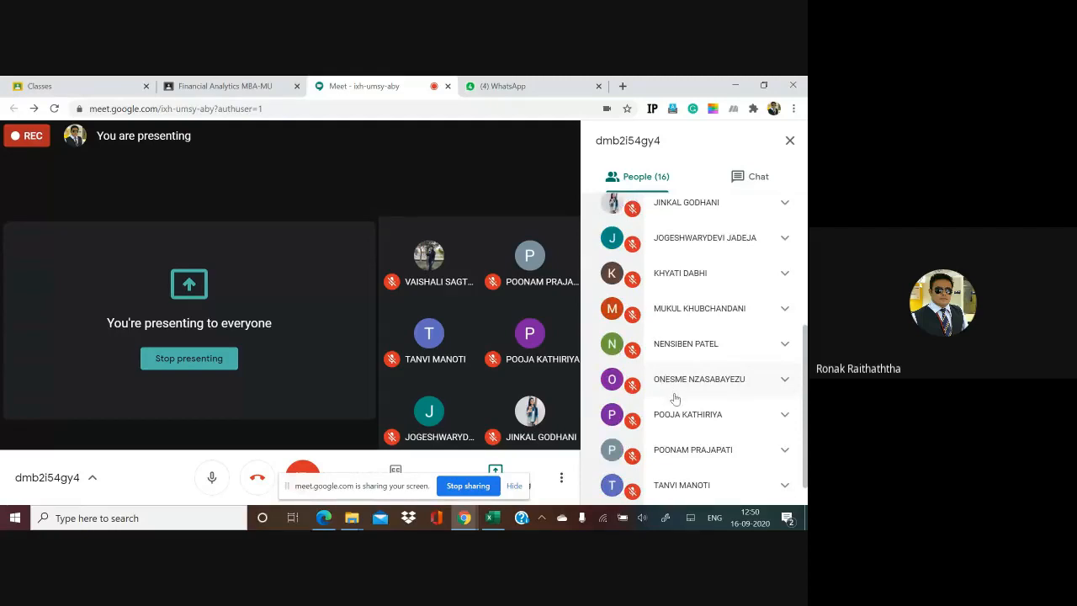
scroll(675, 399, down, 1)
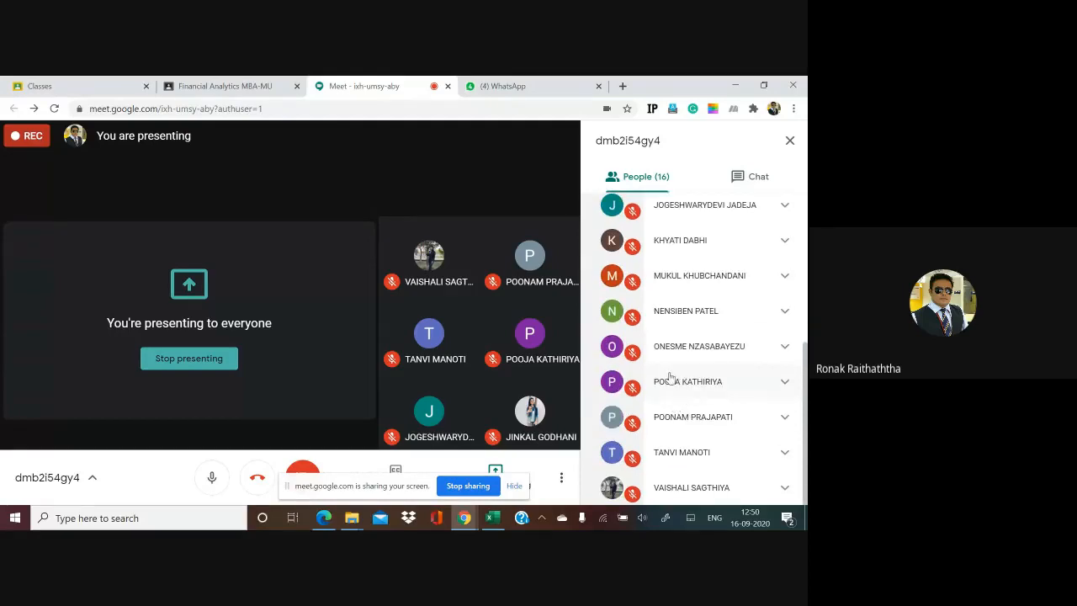
Step: Return to the Excel workbook and start an XNPV formula in D22 with a rate of 12%
key(alt+Tab)
key(alt+Tab)
key(alt+Tab)
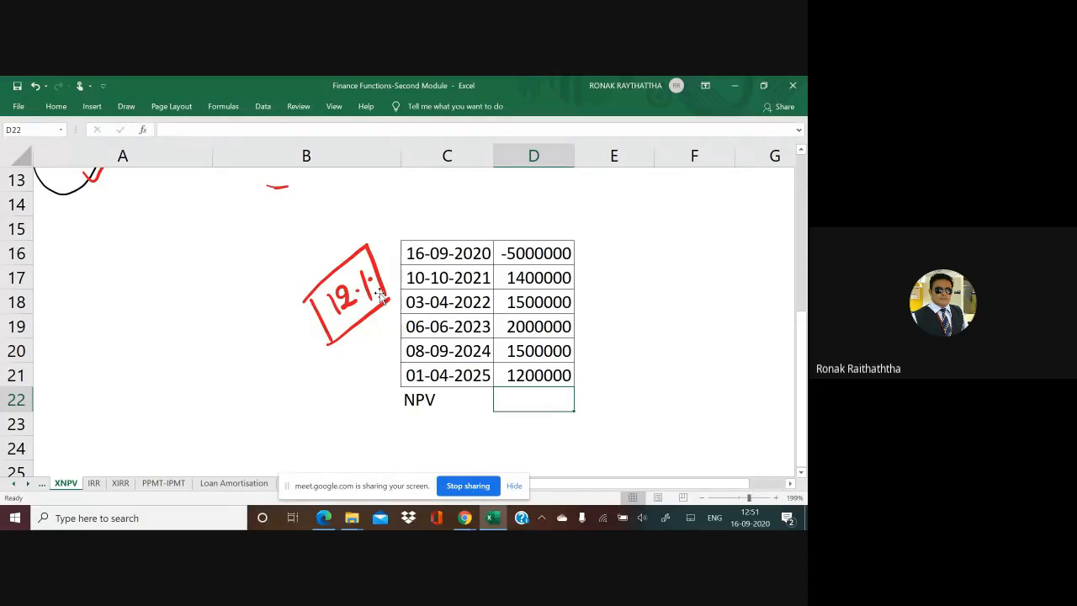
text(=xn)
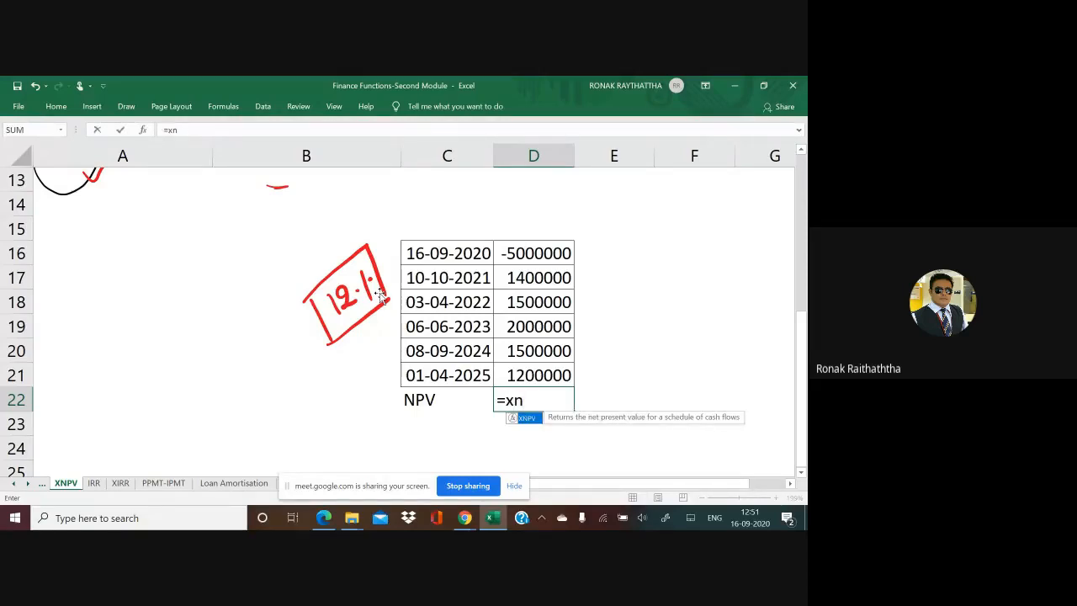
text(pv()
key(Up)
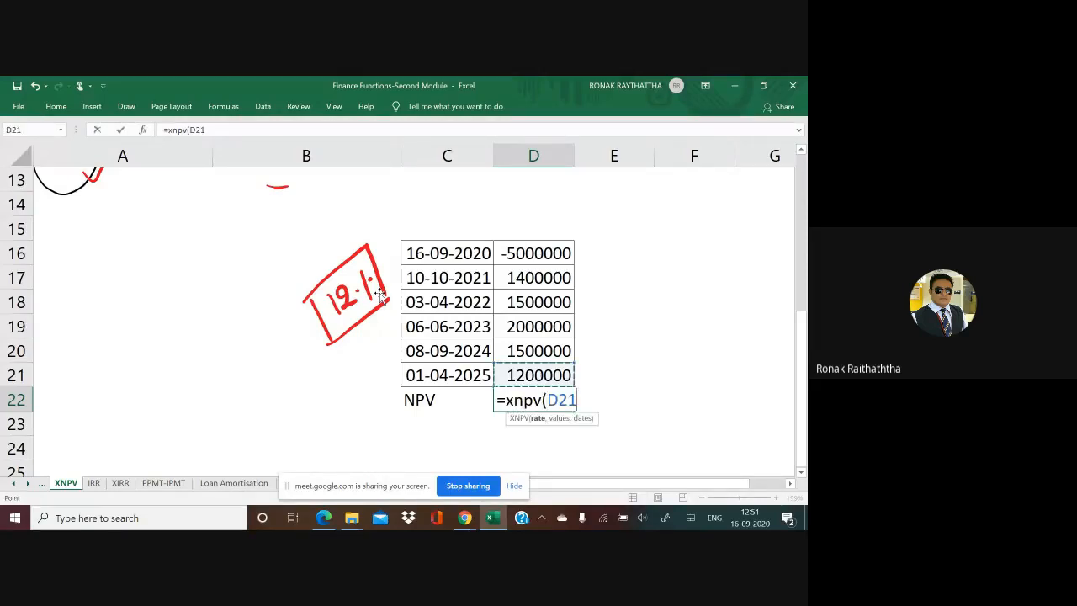
key(Down)
key(Down)
key(Up)
key(BackSpace)
key(BackSpace)
key(BackSpace)
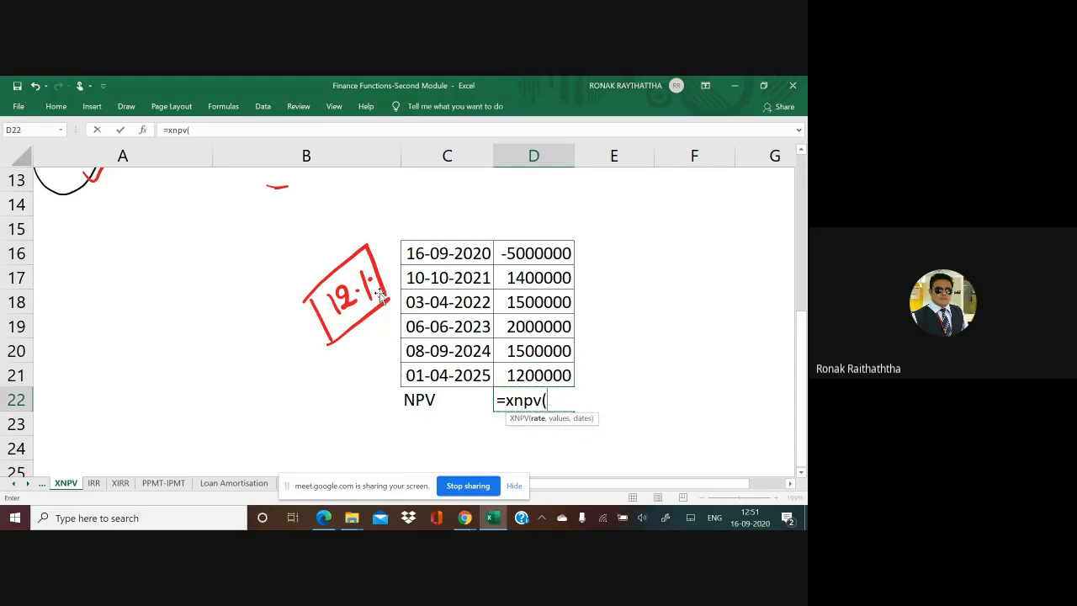
text(12%,)
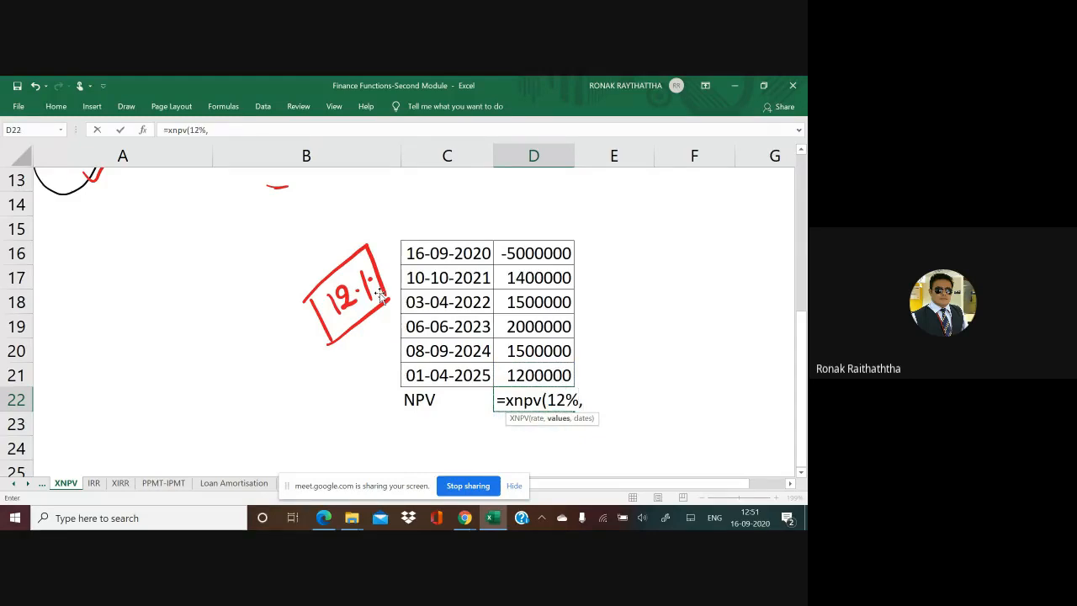
Step: Complete the XNPV formula with D16:D21 as the values and C16:C21 as the dates, keeping D22 selected
drag(524, 258, 543, 375)
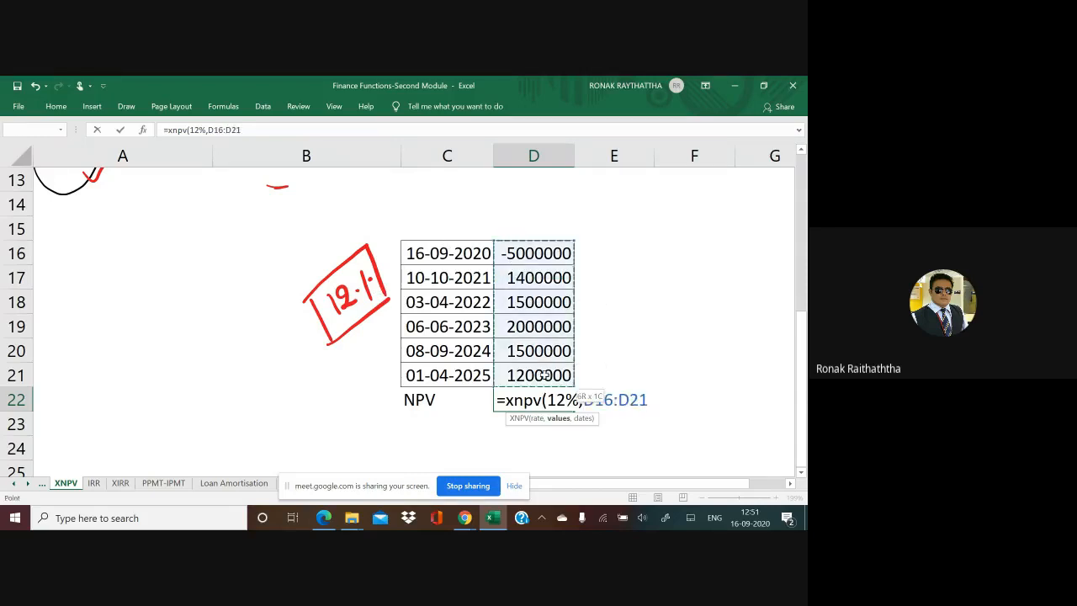
text(,)
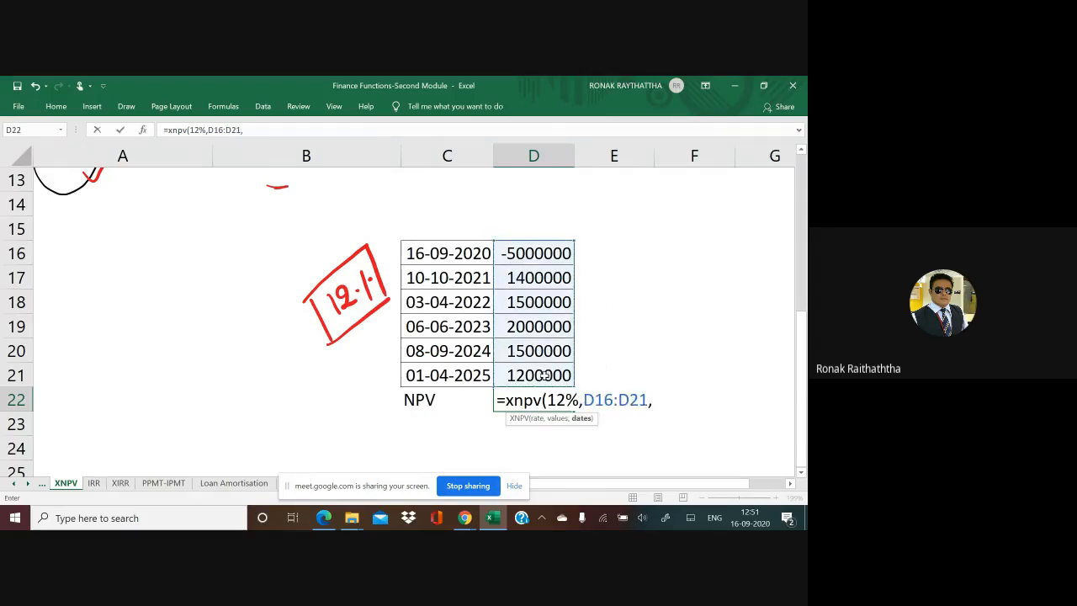
drag(459, 250, 463, 383)
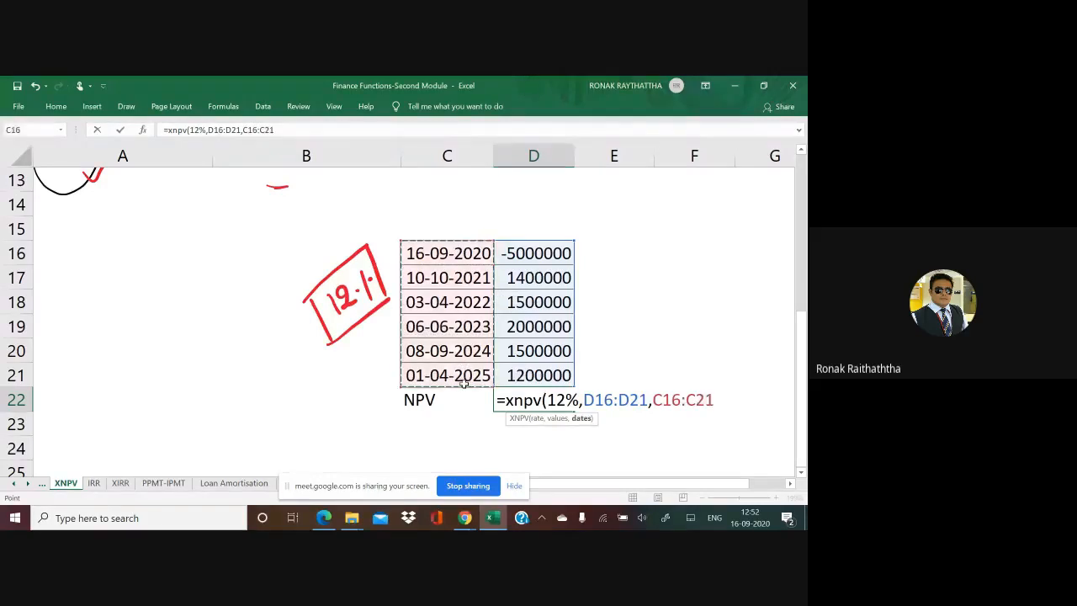
text())
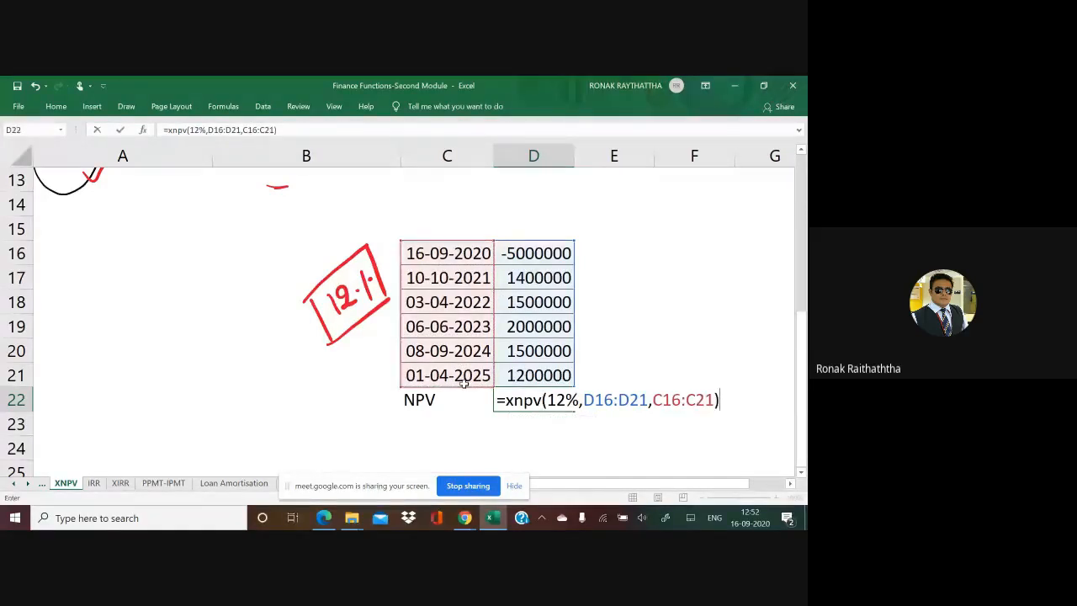
key(Return)
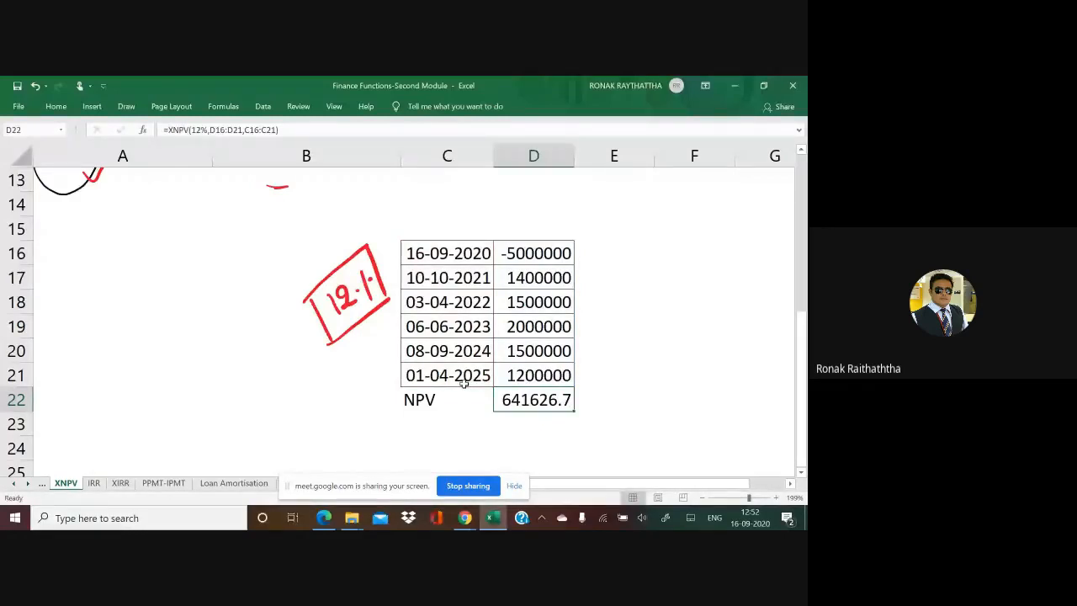
key(Left)
key(Right)
key(Right)
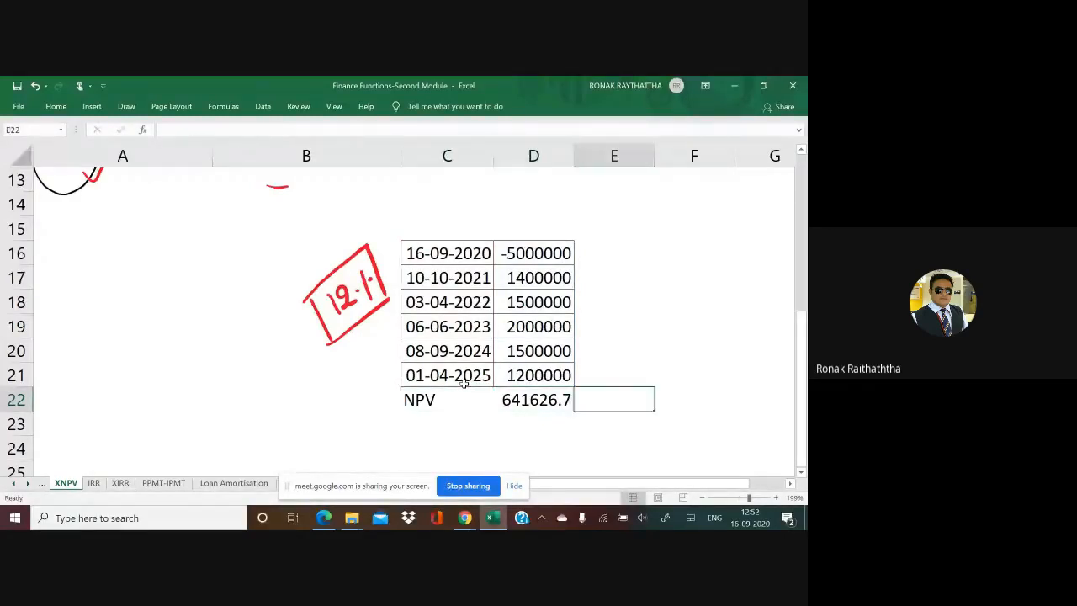
key(Left)
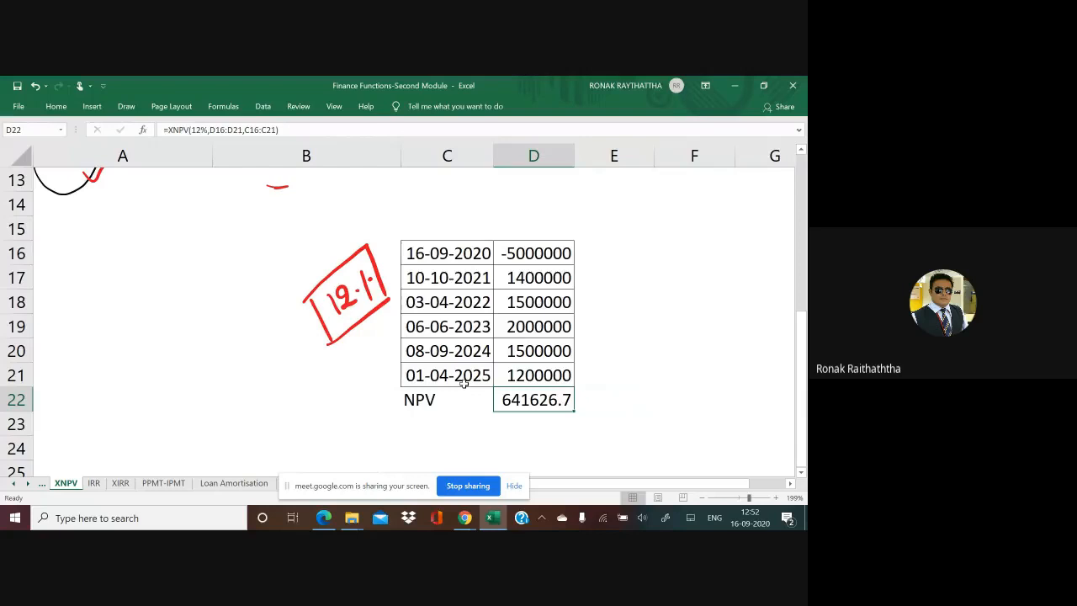
Step: Handwrite a boxed 16% in red below the 12% and add arrows pointing at both rates
mouse_move(313, 378)
mouse_down()
mouse_move(314, 397)
mouse_move(353, 388)
mouse_up()
click(338, 381)
mouse_move(299, 436)
mouse_down()
mouse_move(348, 333)
mouse_move(300, 441)
mouse_up()
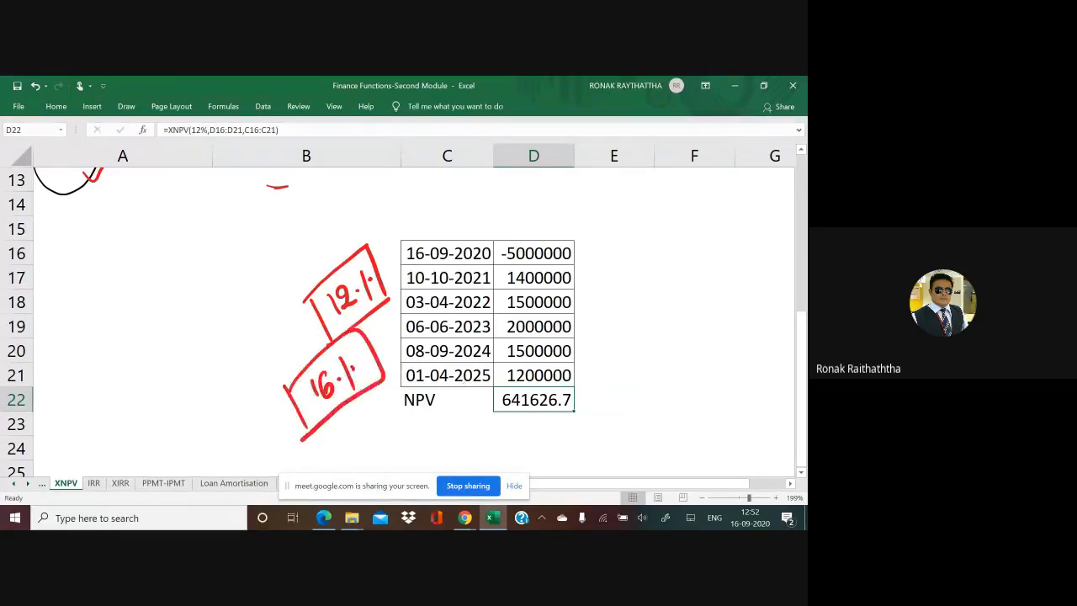
mouse_move(294, 334)
mouse_down()
mouse_move(319, 323)
mouse_move(313, 336)
mouse_up()
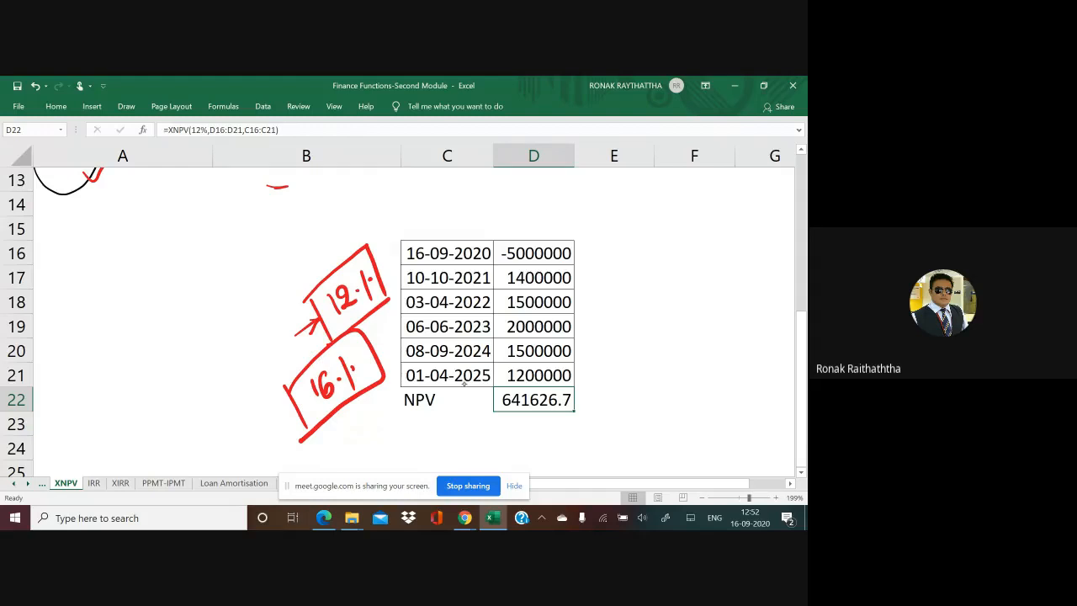
mouse_move(269, 428)
mouse_down()
mouse_move(291, 407)
mouse_move(292, 426)
mouse_move(308, 419)
mouse_move(321, 357)
mouse_up()
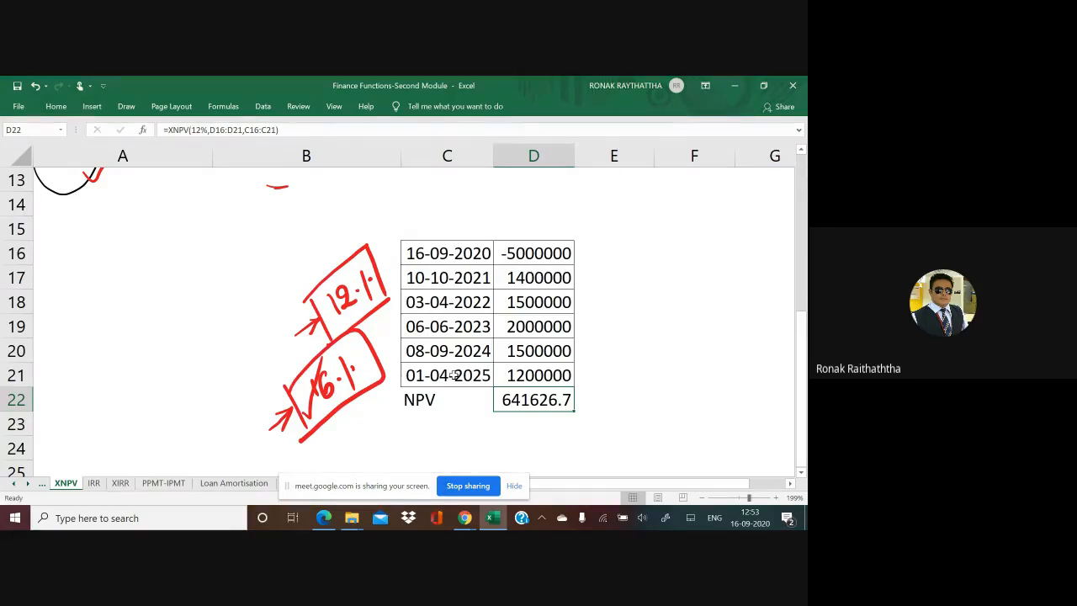
Step: Switch to the Google Meet window and open the chat to read the students' answers
key(alt+Tab)
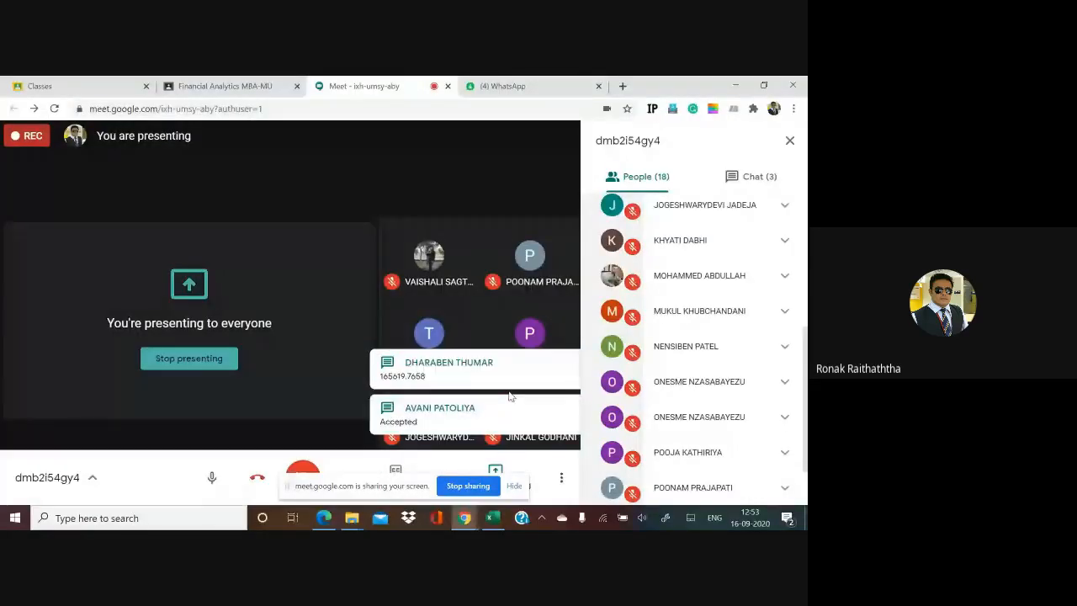
click(510, 410)
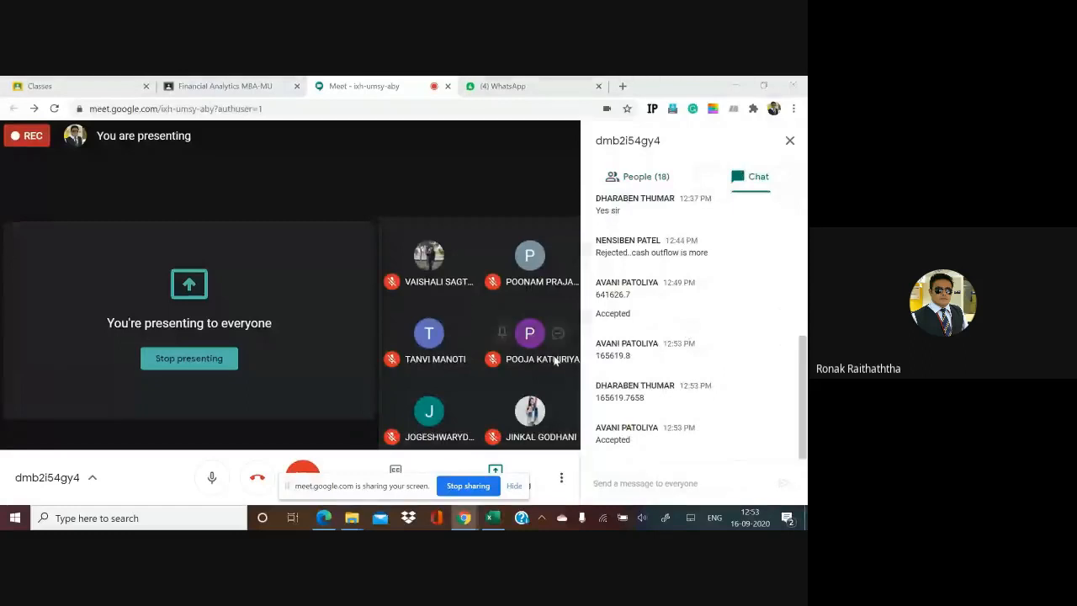
Step: Return to the Excel workbook and draw large red ticks beside the boxed 12% and 16% rates
key(alt+Tab)
key(alt+Tab)
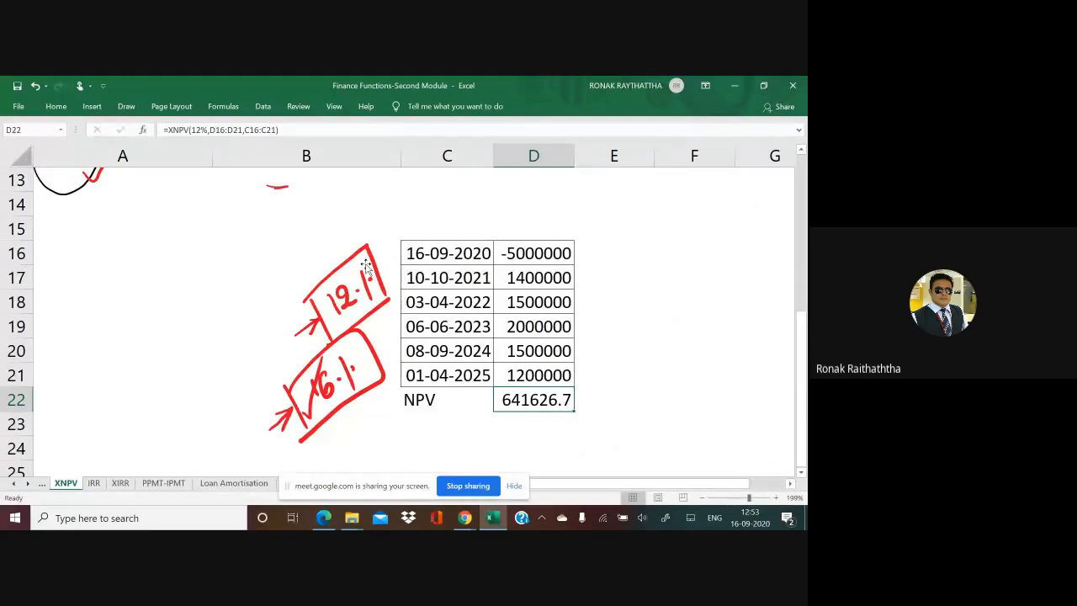
drag(217, 358, 291, 283)
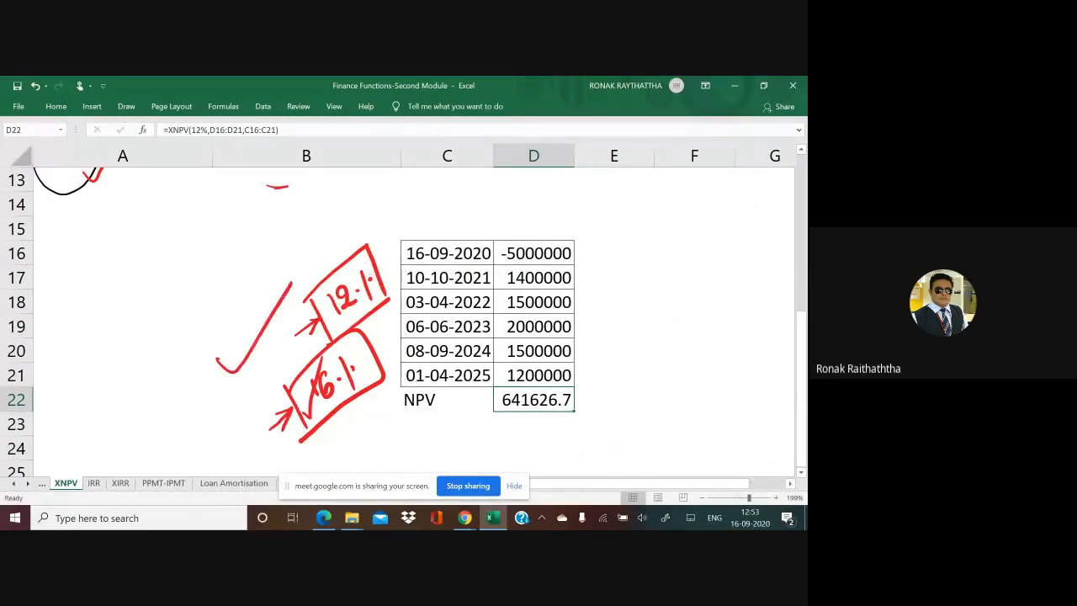
mouse_move(221, 448)
mouse_down()
mouse_move(258, 440)
mouse_move(308, 360)
mouse_up()
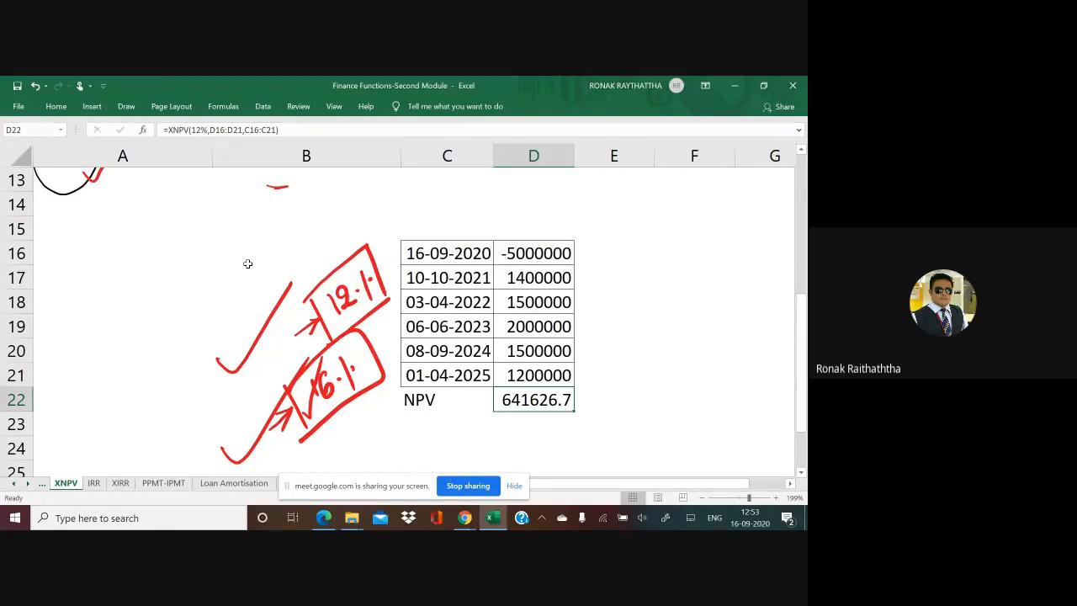
Step: Open the XIRR sheet and set the initial outflow in A4 to -2500000
click(120, 483)
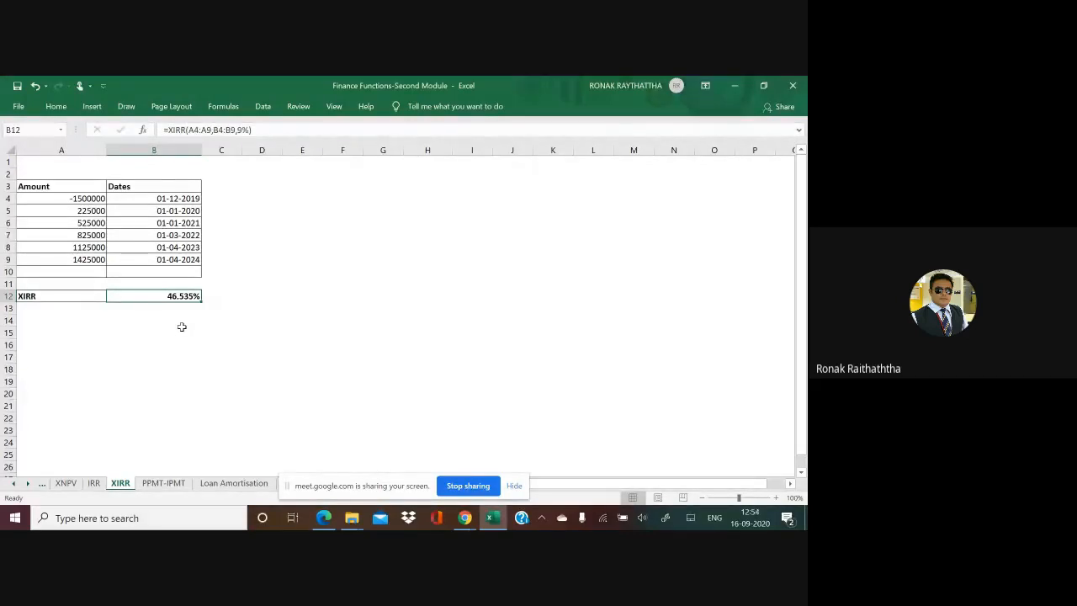
scroll(182, 327, up, 5)
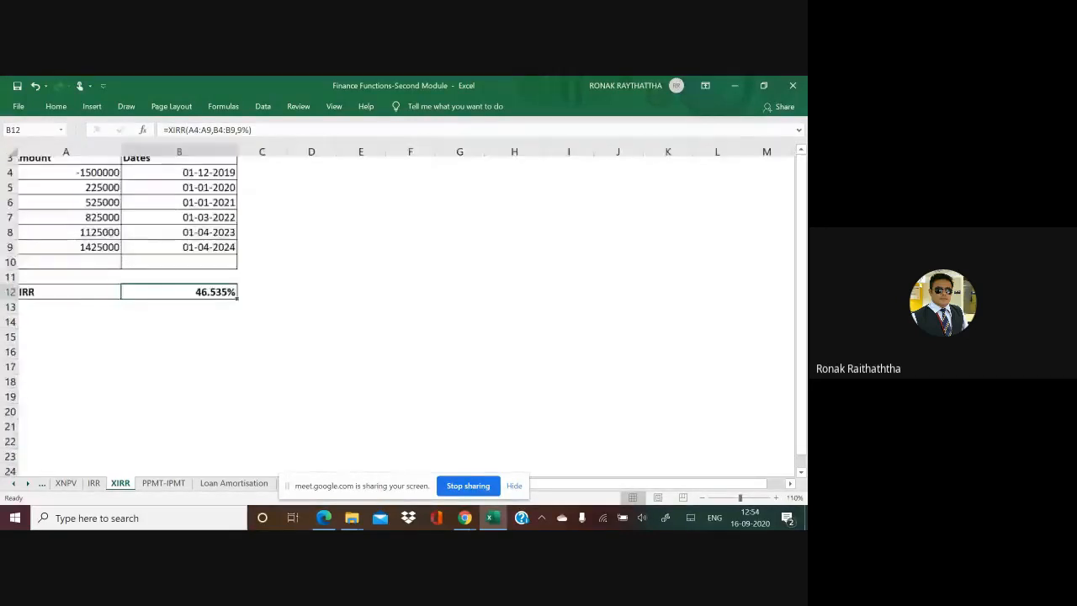
scroll(181, 327, up, 3)
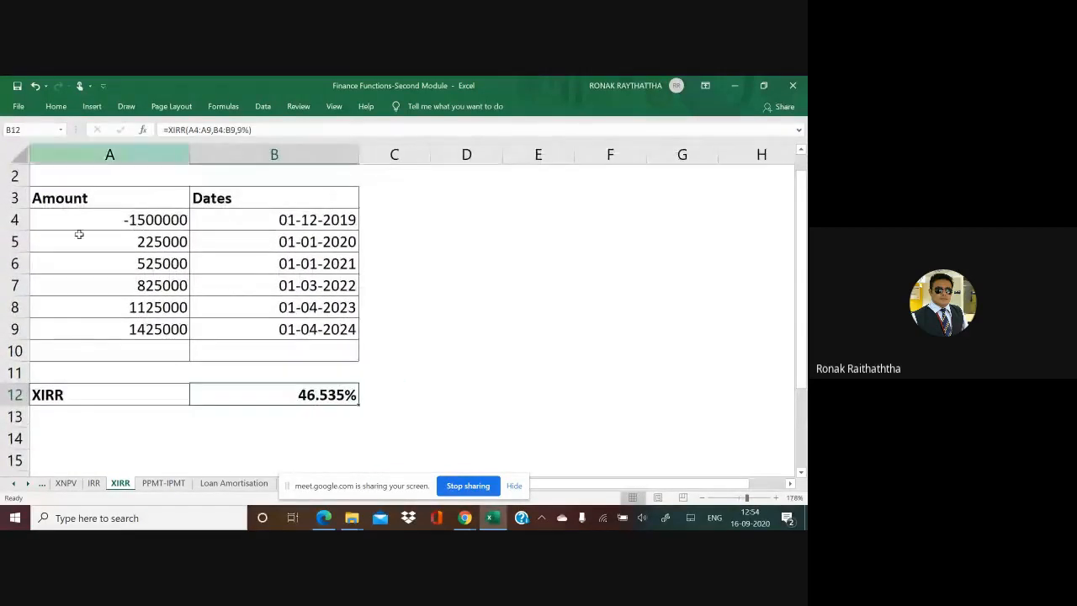
click(126, 217)
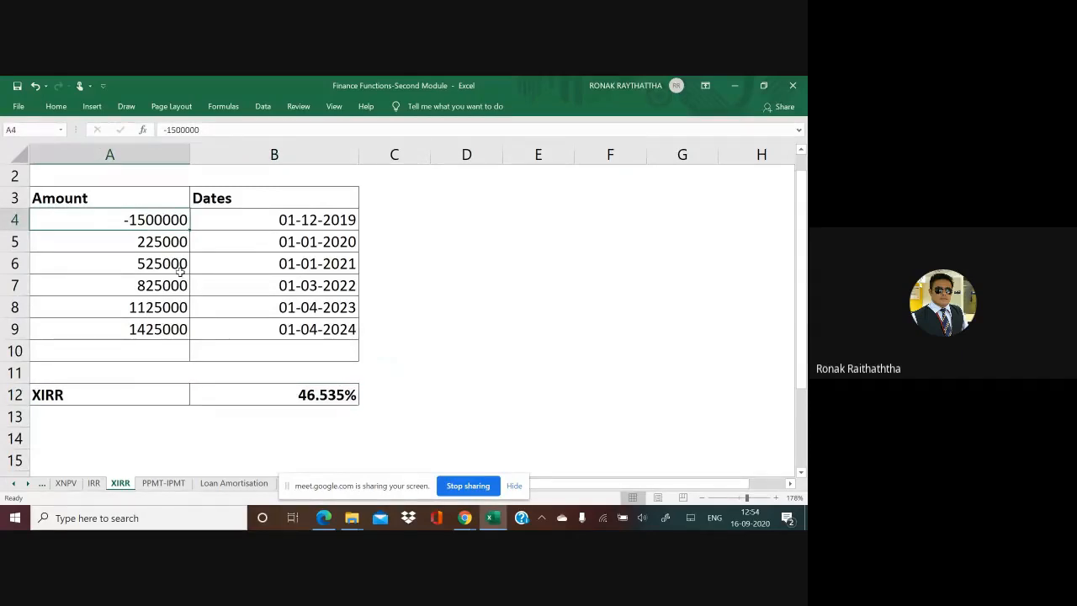
text(-2)
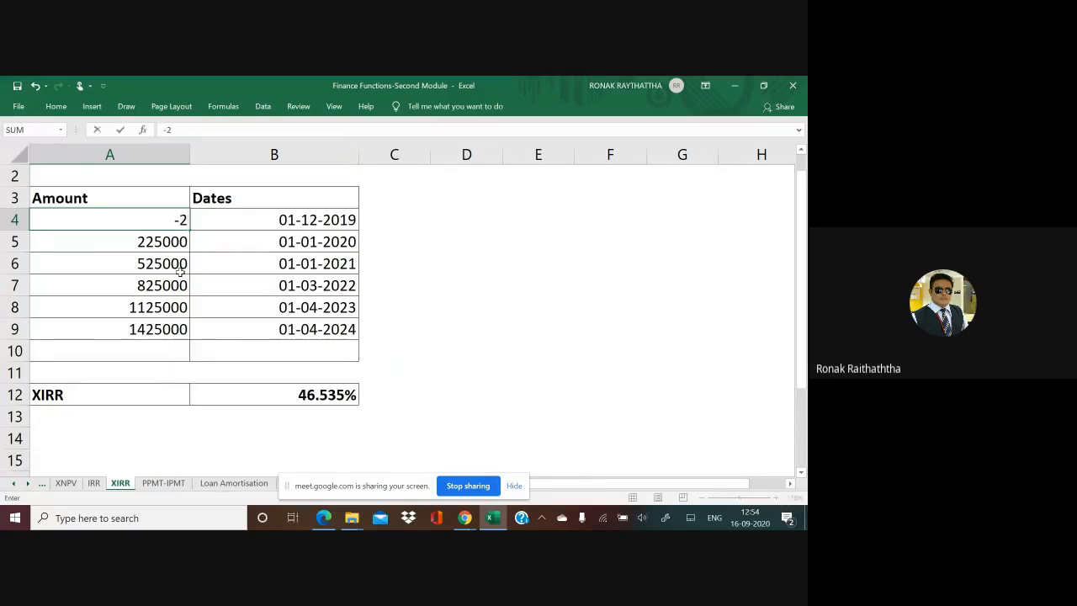
text(500000)
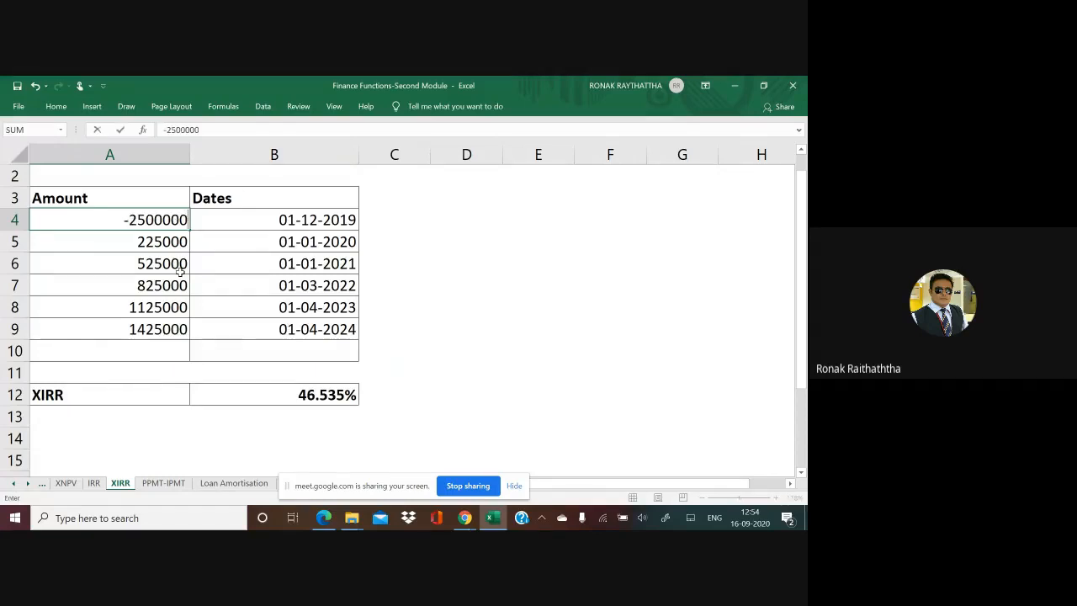
key(Return)
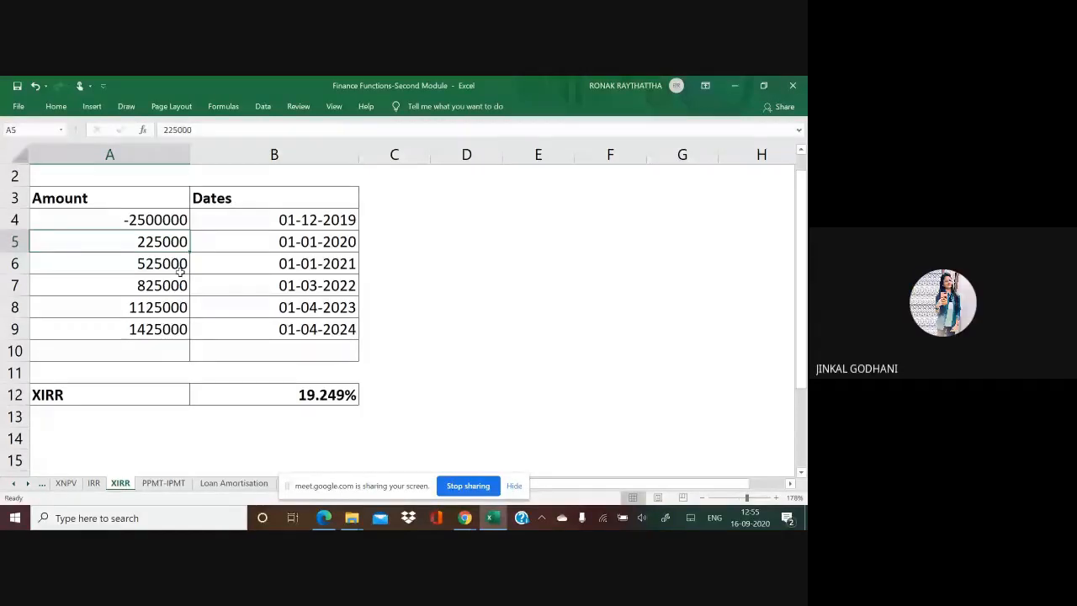
Step: On the XNPV sheet, handwrite a second enclosed 12% above the first, tick both, and draw a red brace beside the cash flow table
click(65, 483)
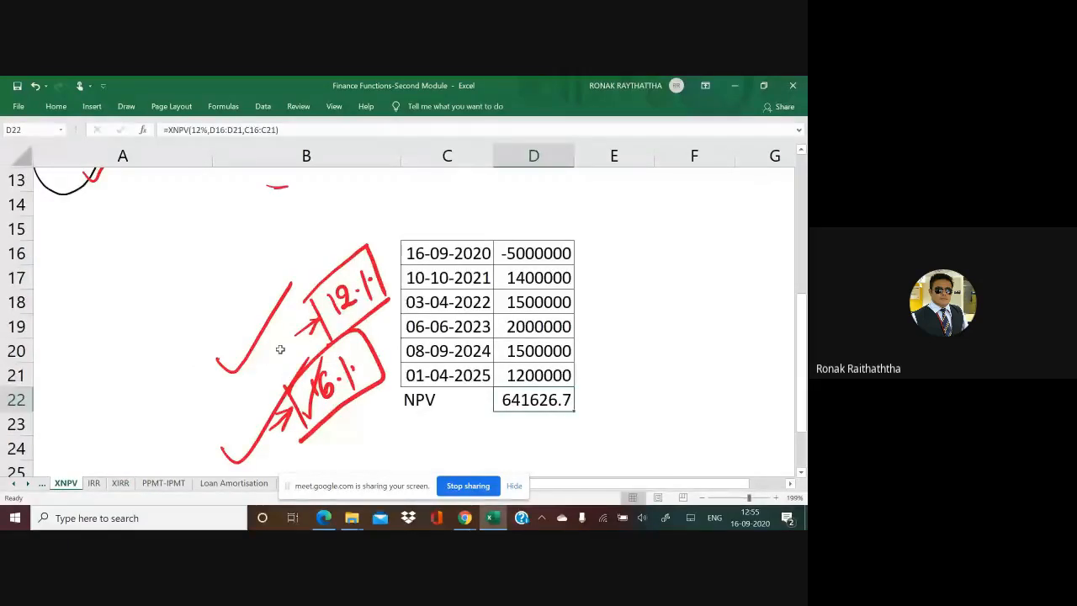
drag(272, 351, 321, 319)
mouse_move(285, 242)
mouse_down()
mouse_move(288, 268)
mouse_move(323, 248)
mouse_move(273, 284)
mouse_up()
mouse_move(275, 224)
mouse_down()
mouse_move(292, 211)
mouse_move(337, 248)
mouse_move(236, 321)
mouse_move(303, 217)
mouse_up()
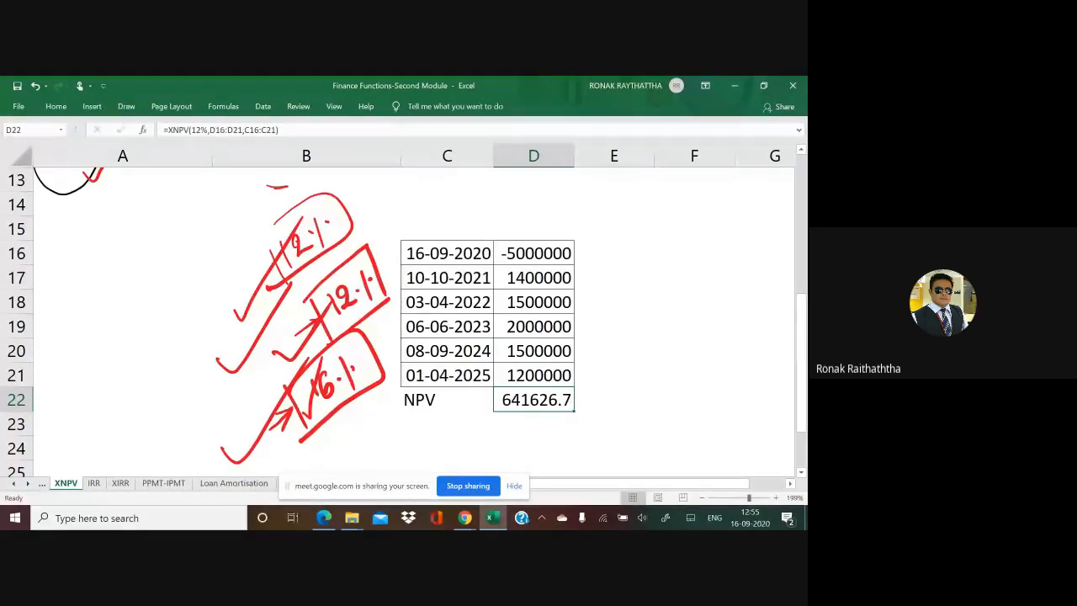
mouse_move(577, 236)
mouse_down()
mouse_move(611, 418)
mouse_move(559, 470)
mouse_up()
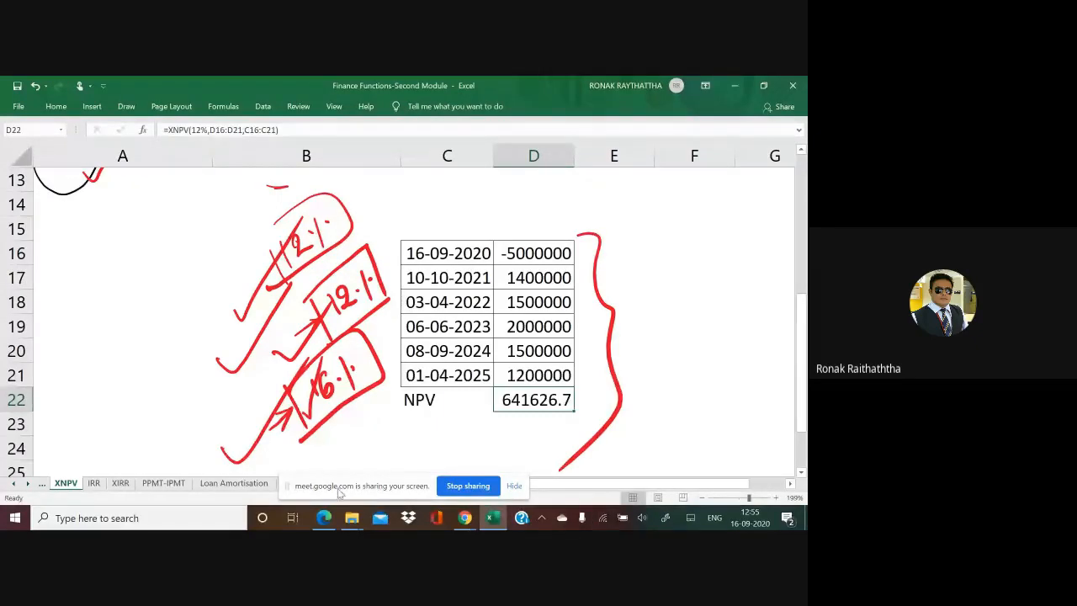
Step: Move the screen-sharing bar off the sheet names and, on the XIRR sheet, handwrite XIRR and IRR in red, circling each
drag(370, 485, 389, 515)
click(119, 484)
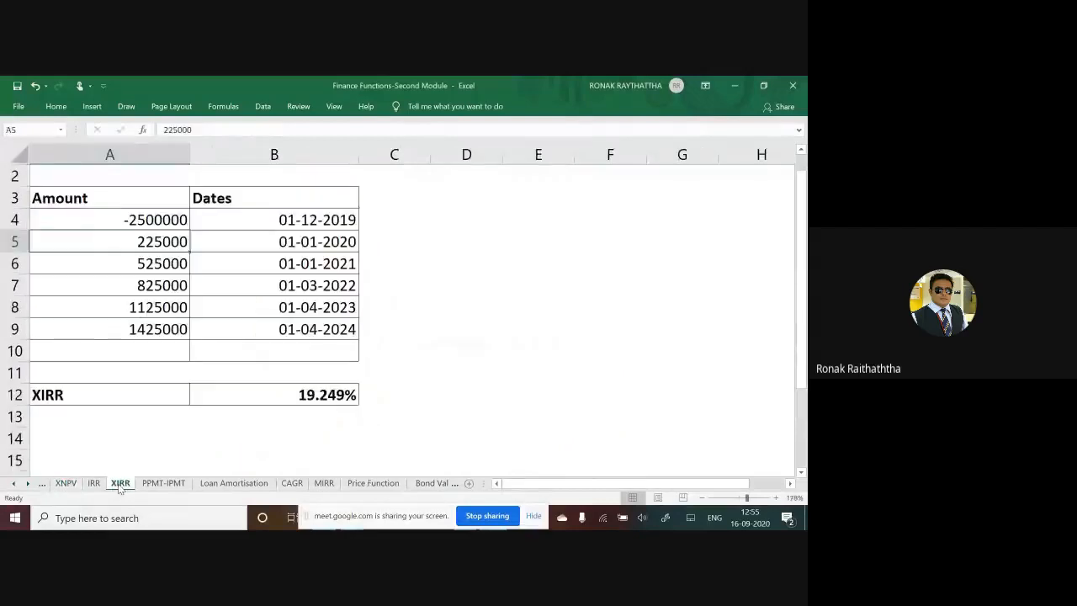
click(262, 247)
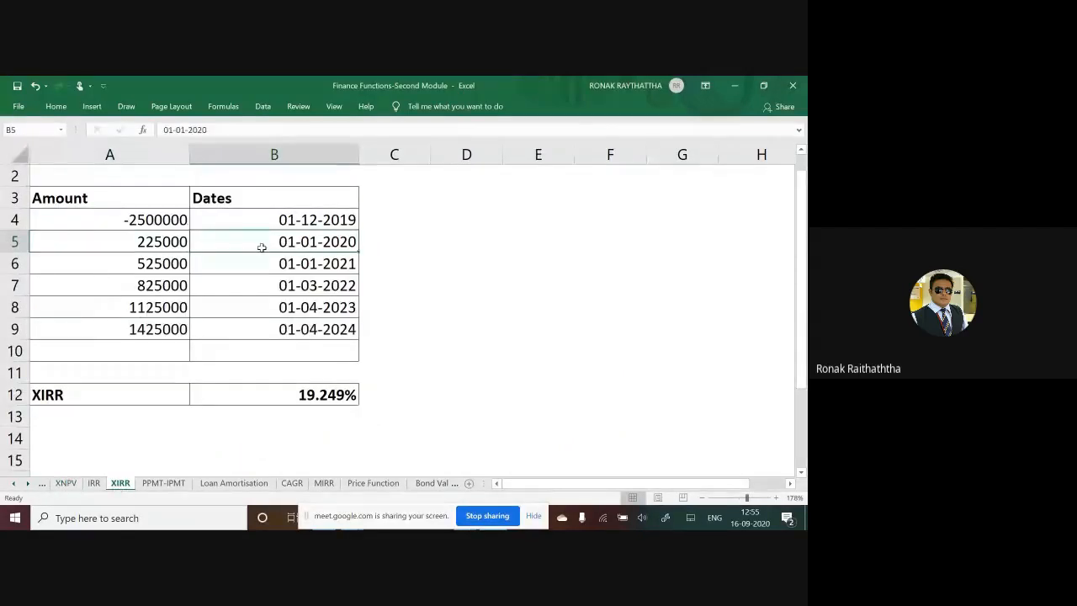
mouse_move(457, 278)
mouse_down()
mouse_move(476, 291)
mouse_move(462, 299)
mouse_move(526, 268)
mouse_up()
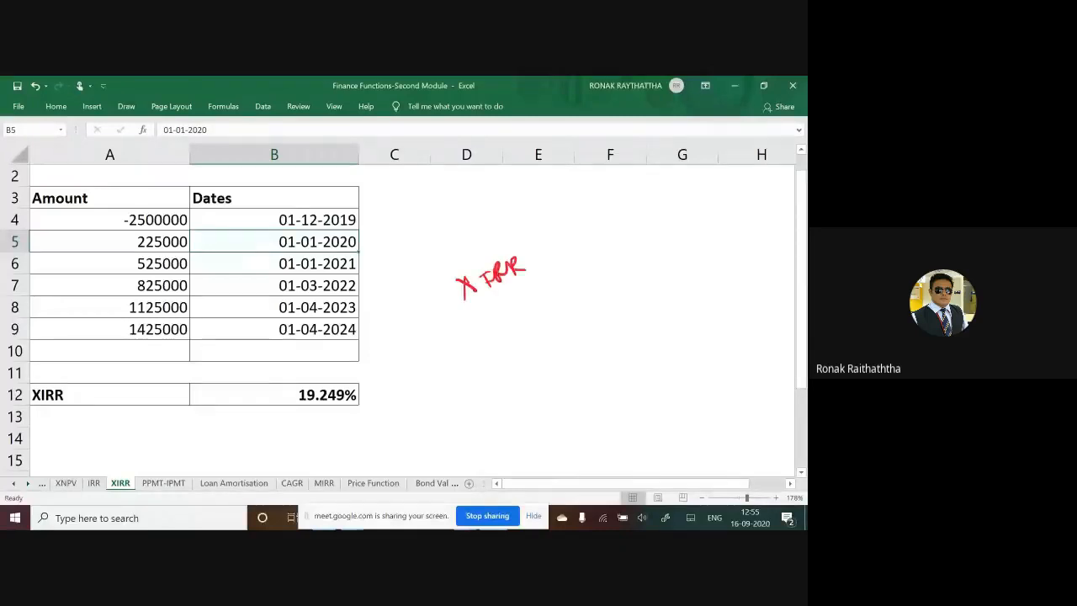
mouse_move(574, 229)
mouse_down()
mouse_move(570, 249)
mouse_move(612, 238)
mouse_move(625, 217)
mouse_up()
mouse_move(519, 243)
mouse_down()
mouse_move(465, 251)
mouse_move(534, 261)
mouse_up()
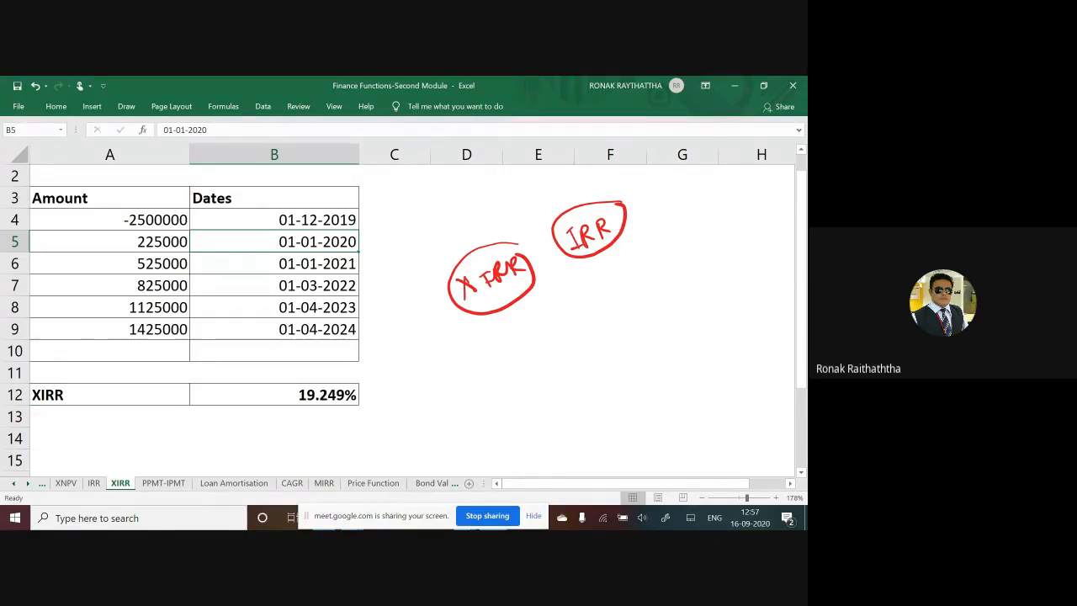
Step: Relabel the result row in A12 as IRR
click(75, 396)
text(IRR)
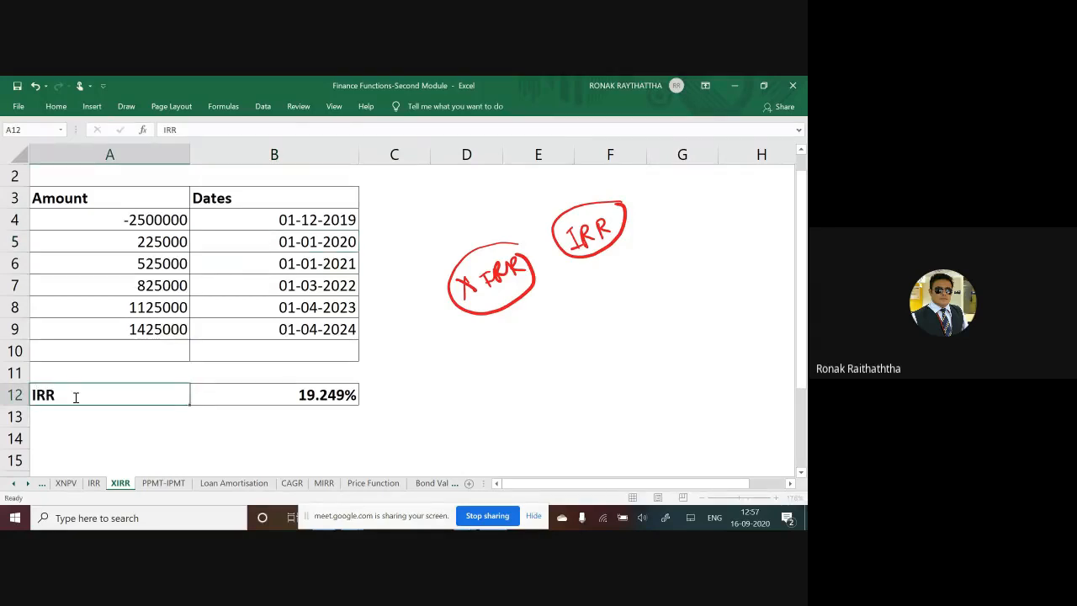
key(Tab)
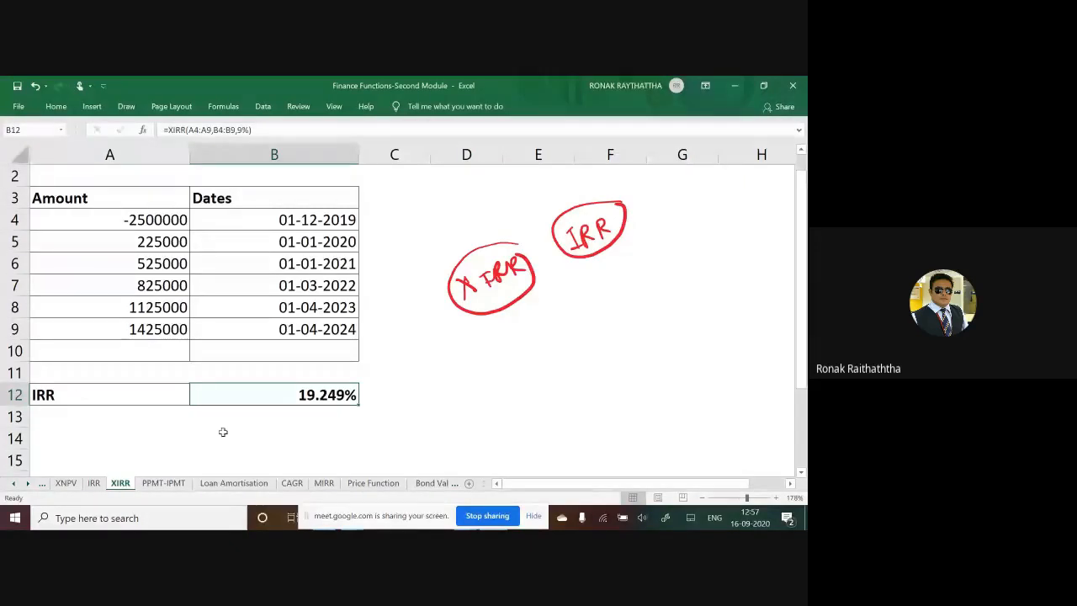
Step: Enter =XIRR(A4:A9,B4:B9,12%) in B12, using the amounts, their dates and a 12% guess
key(F2)
key(Escape)
text(=)
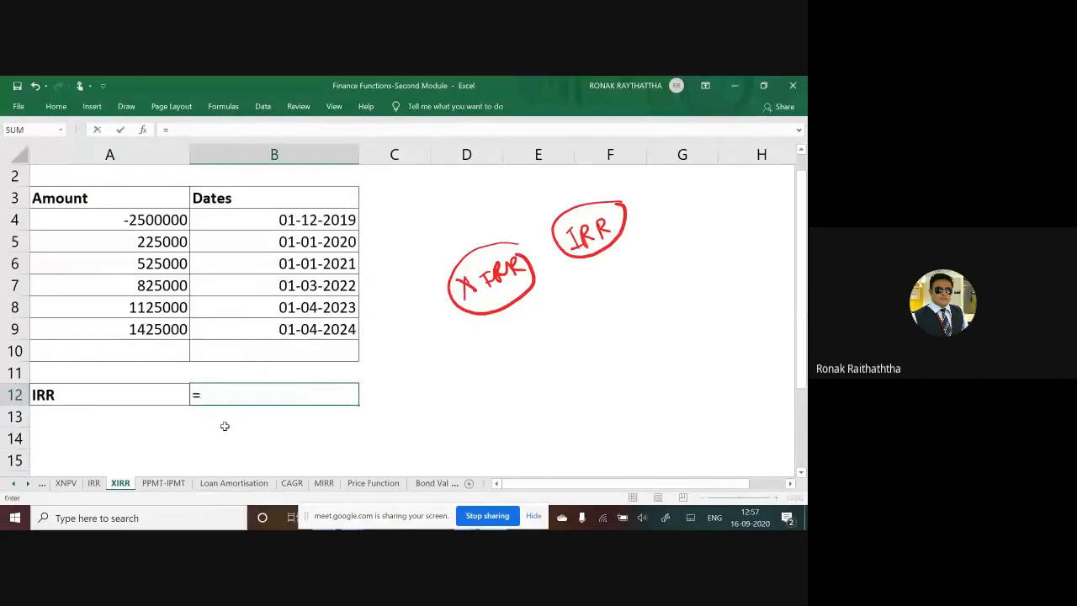
text(xirr()
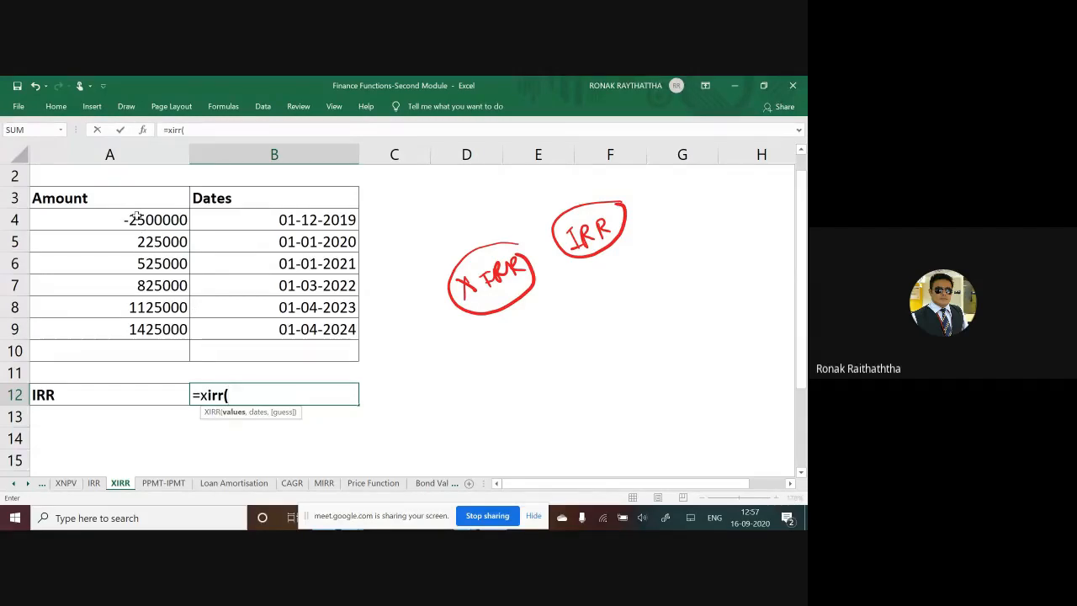
drag(135, 217, 152, 333)
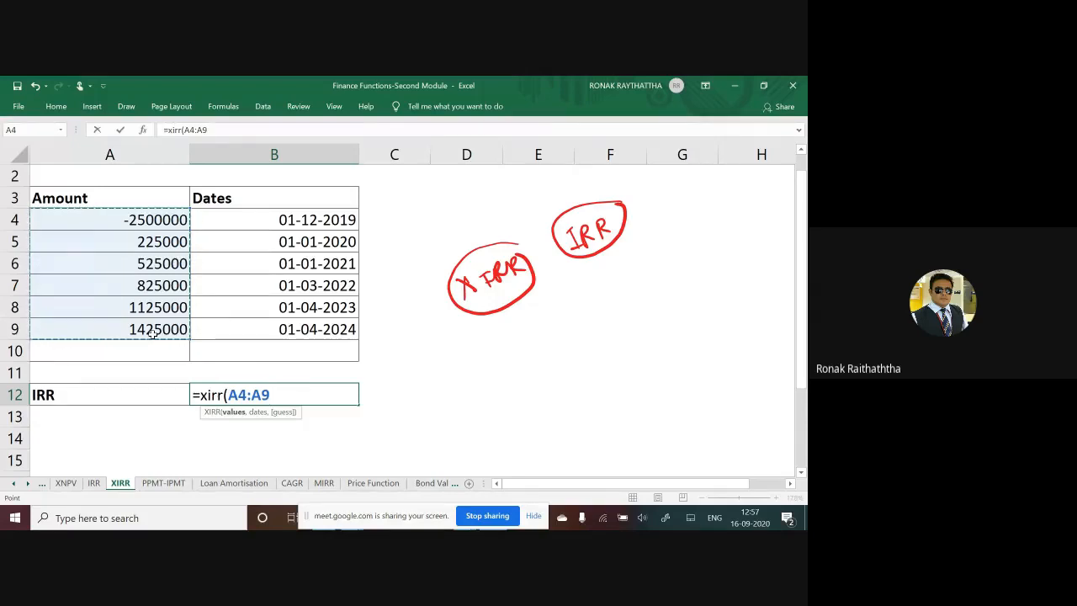
text(,)
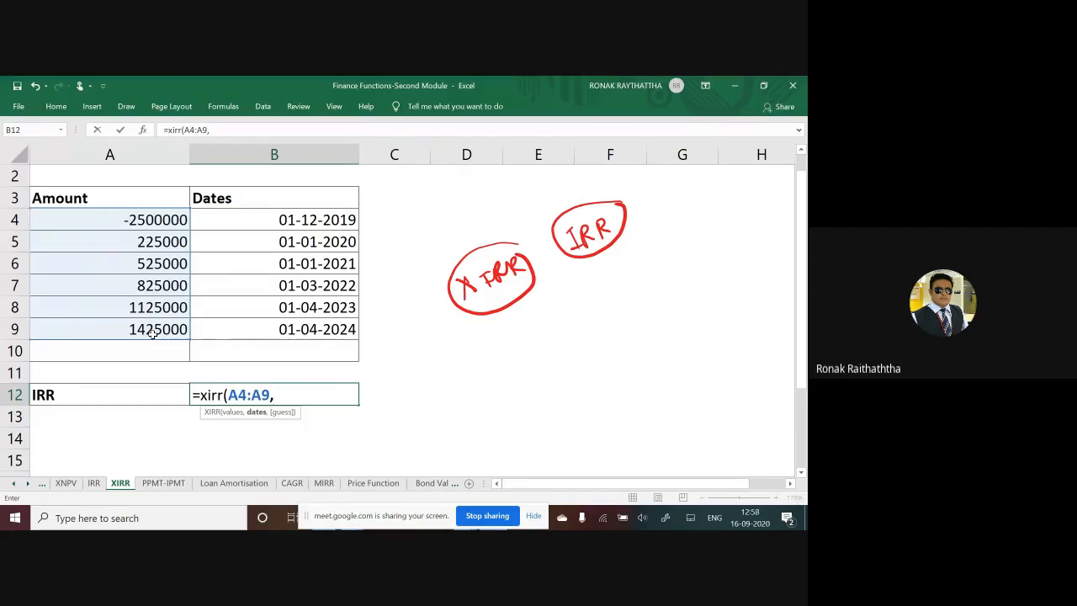
drag(244, 223, 287, 331)
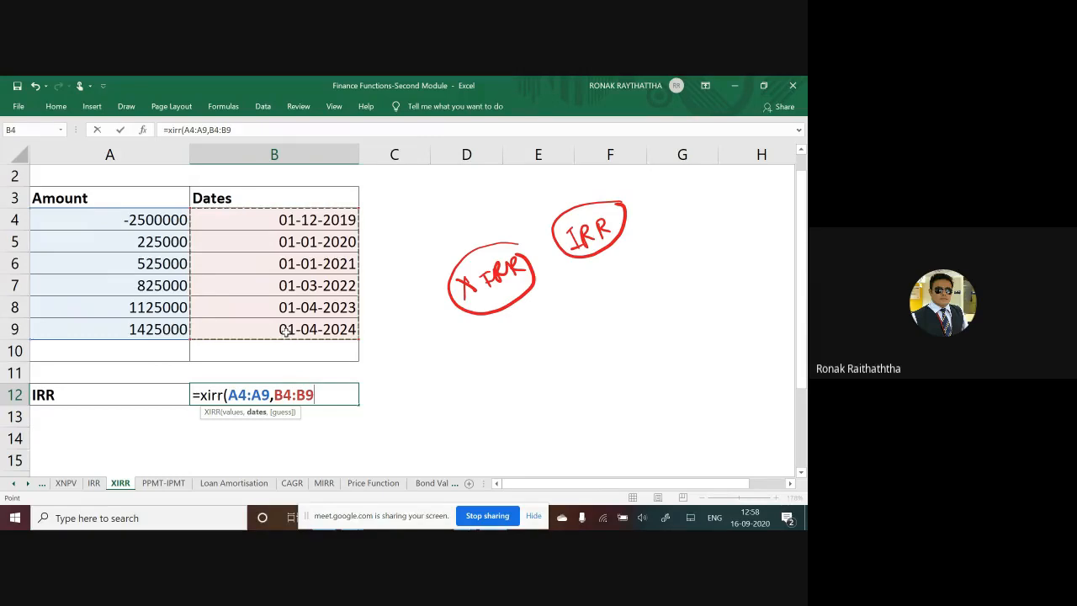
text(,)
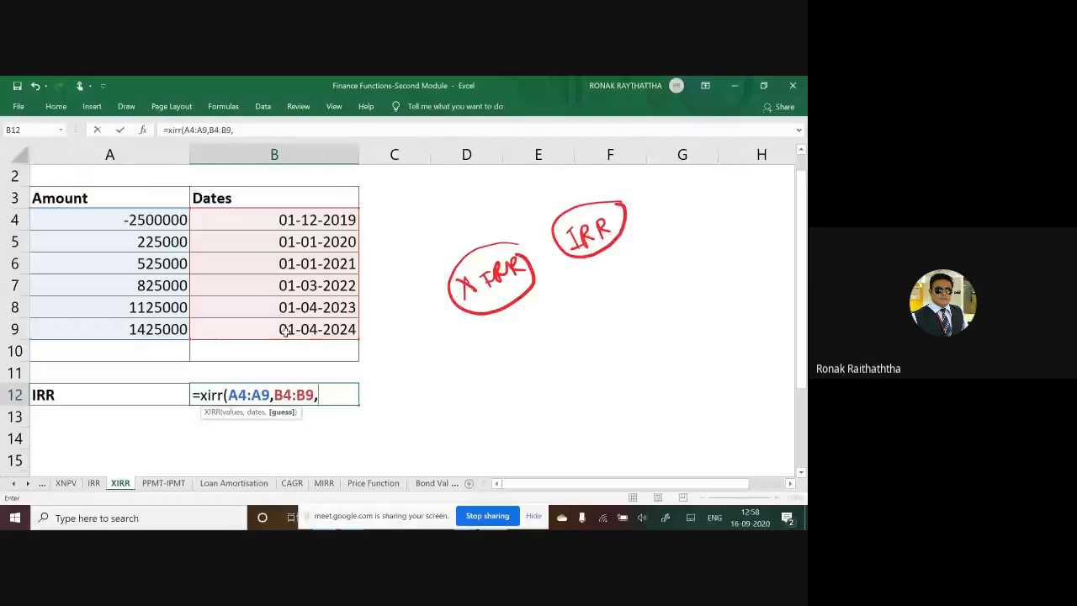
text(12%)
drag(303, 423, 311, 434)
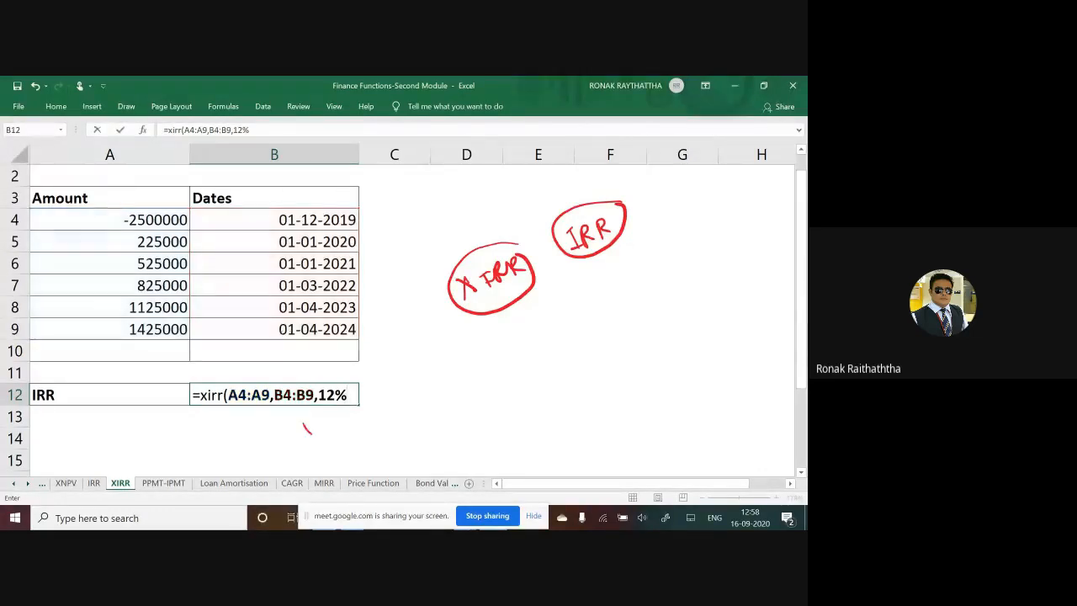
click(352, 393)
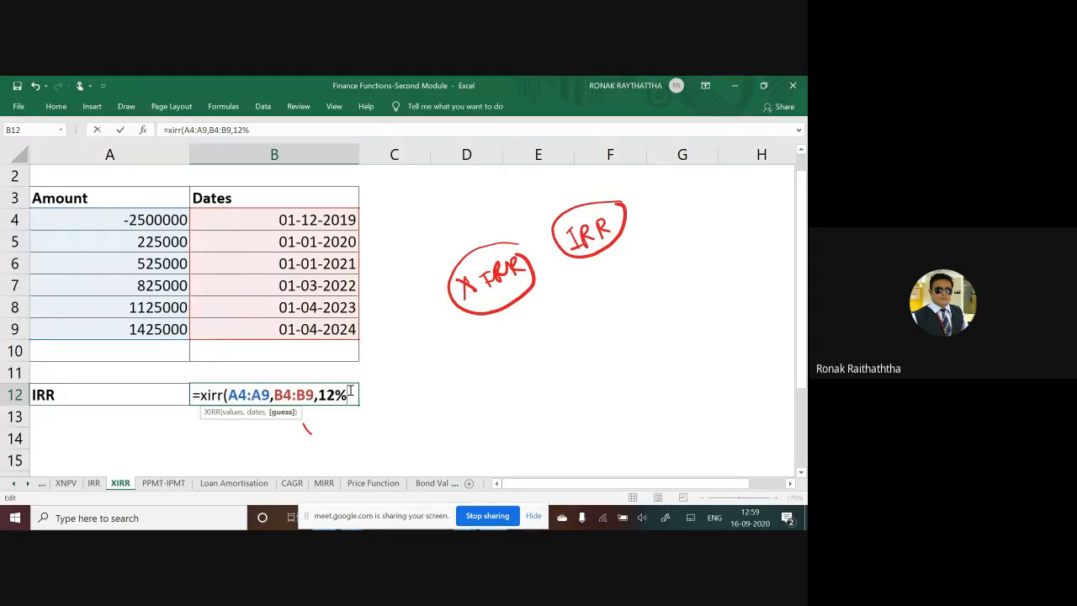
text())
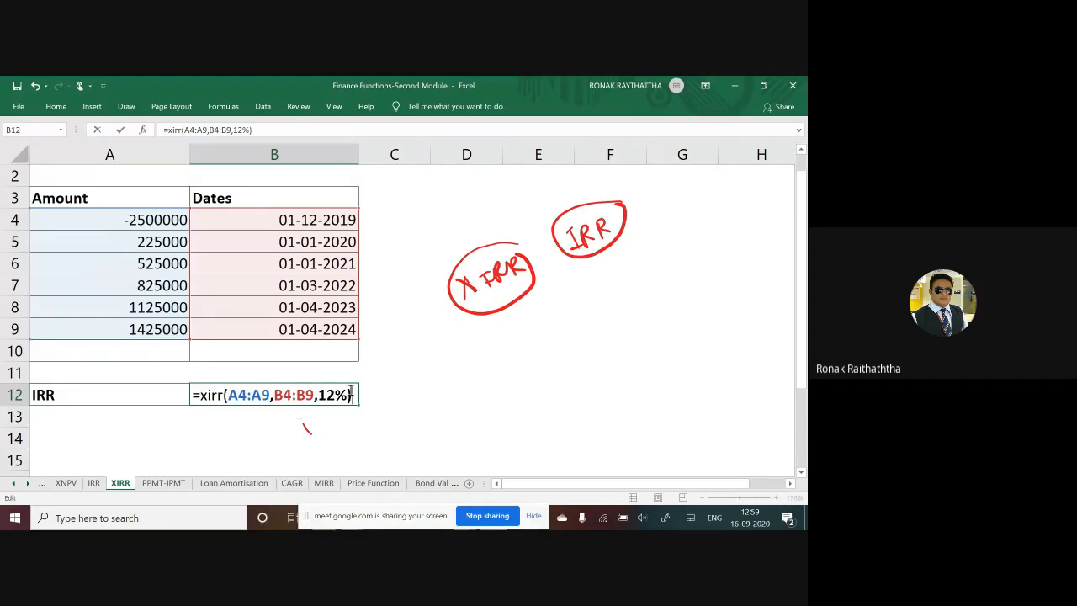
key(Return)
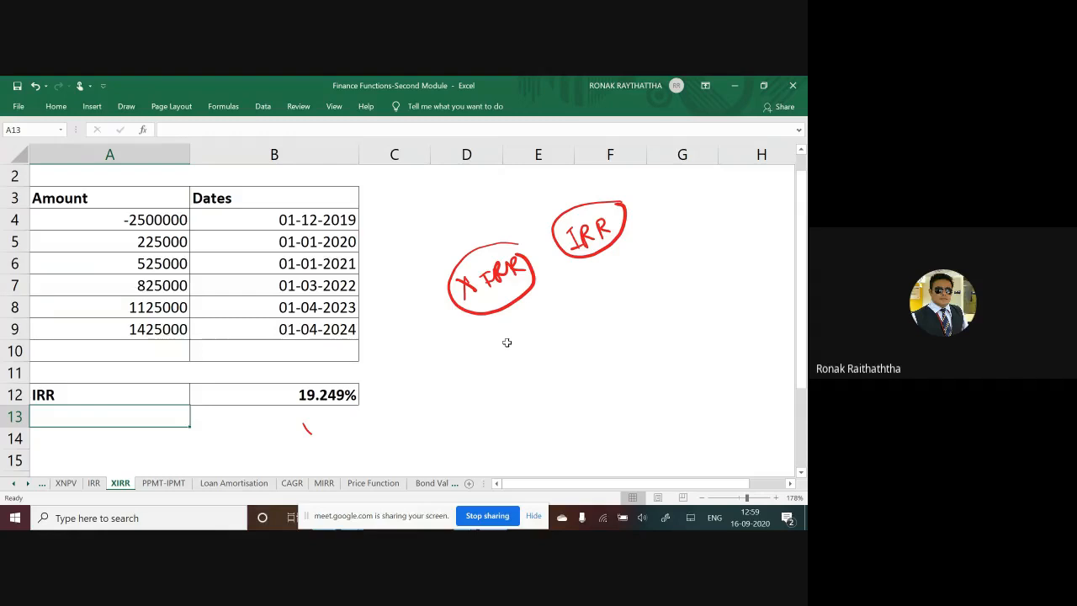
Step: Circle the XIRR result in B12 in red, glance at the PPMT-IPMT sheet and return to the XIRR sheet
mouse_move(362, 364)
mouse_down()
mouse_move(269, 400)
mouse_move(345, 365)
mouse_up()
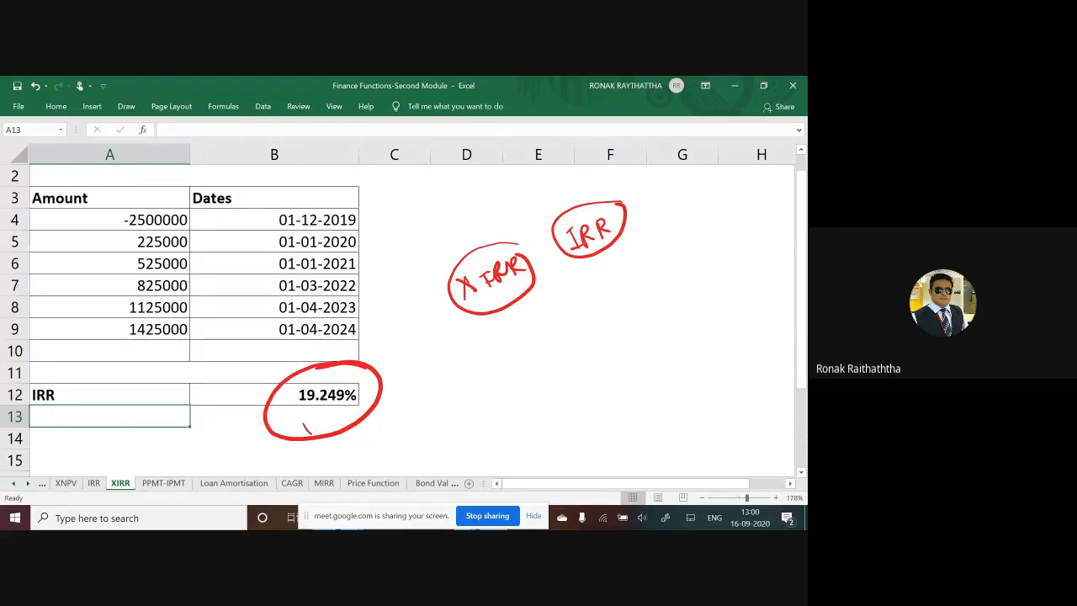
click(180, 487)
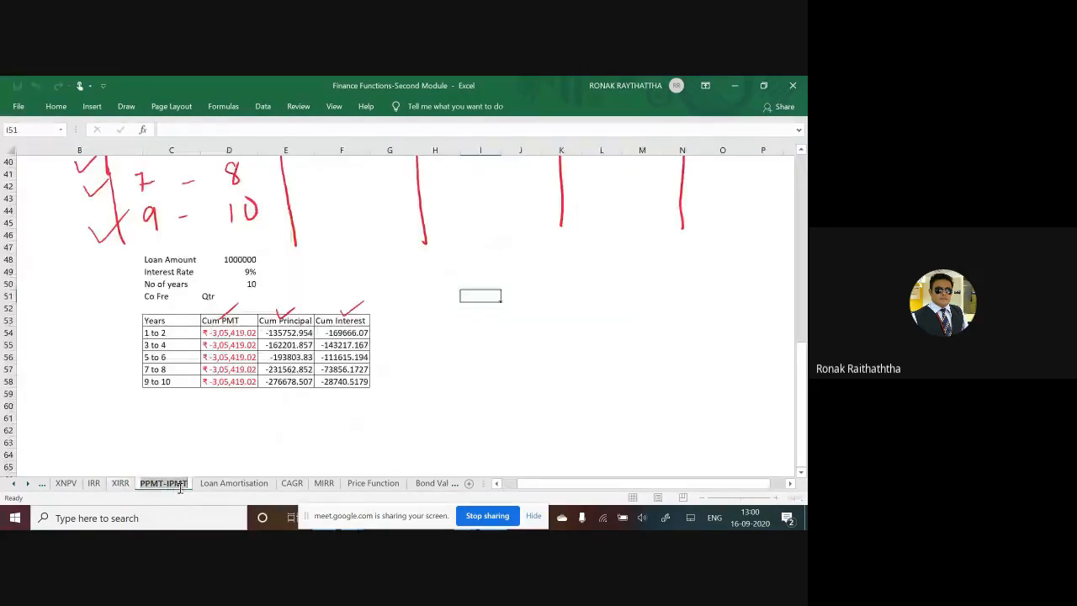
click(123, 484)
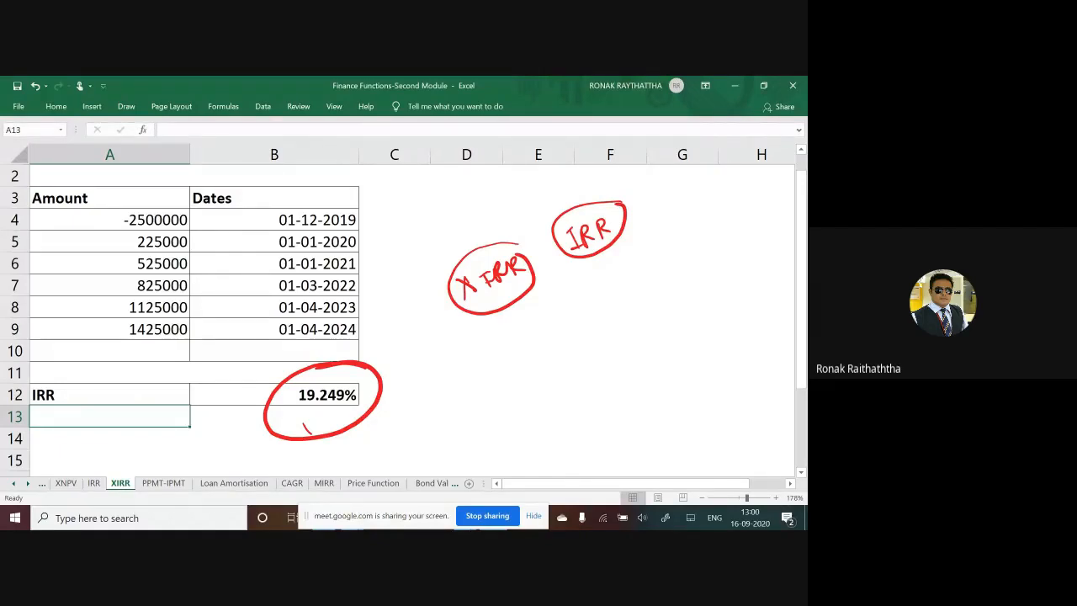
Step: Read the participants' answers in the Google Meet chat and inspect the initial outflow in A4 of the Excel workbook
key(alt+Tab)
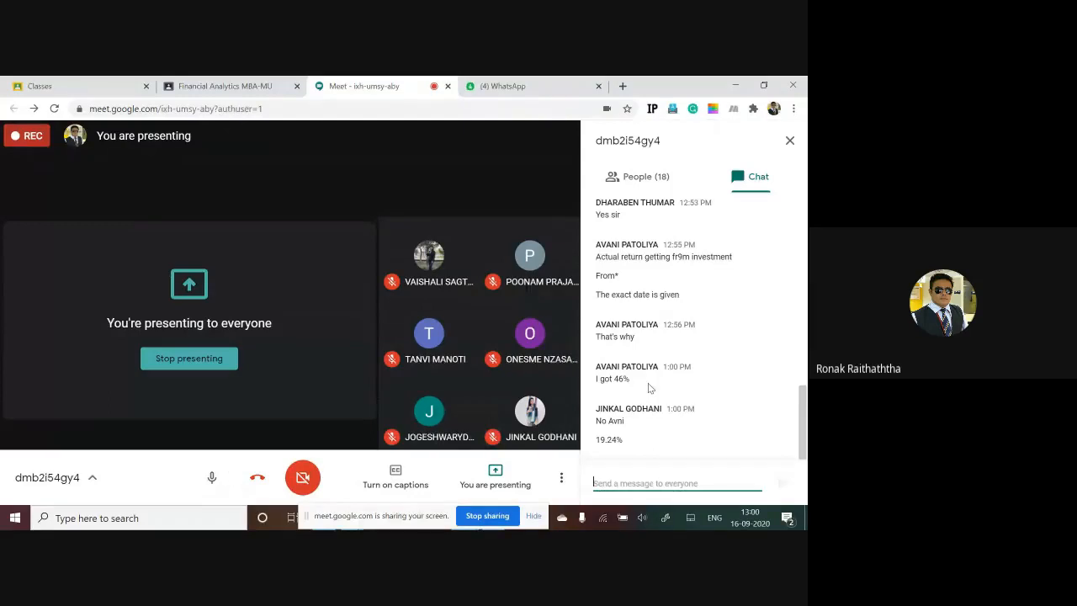
key(alt+Tab)
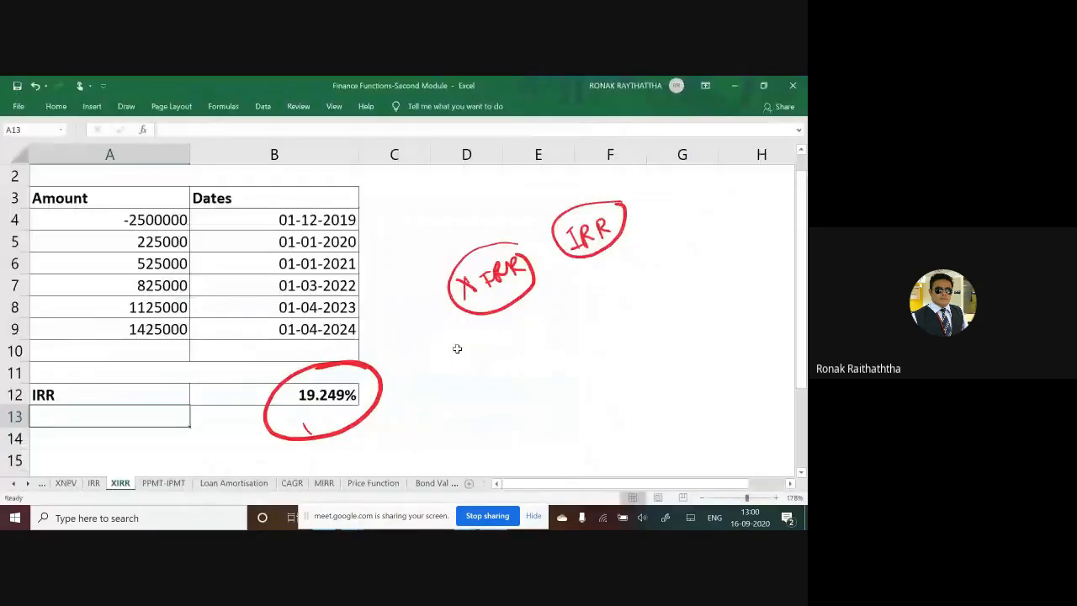
click(146, 218)
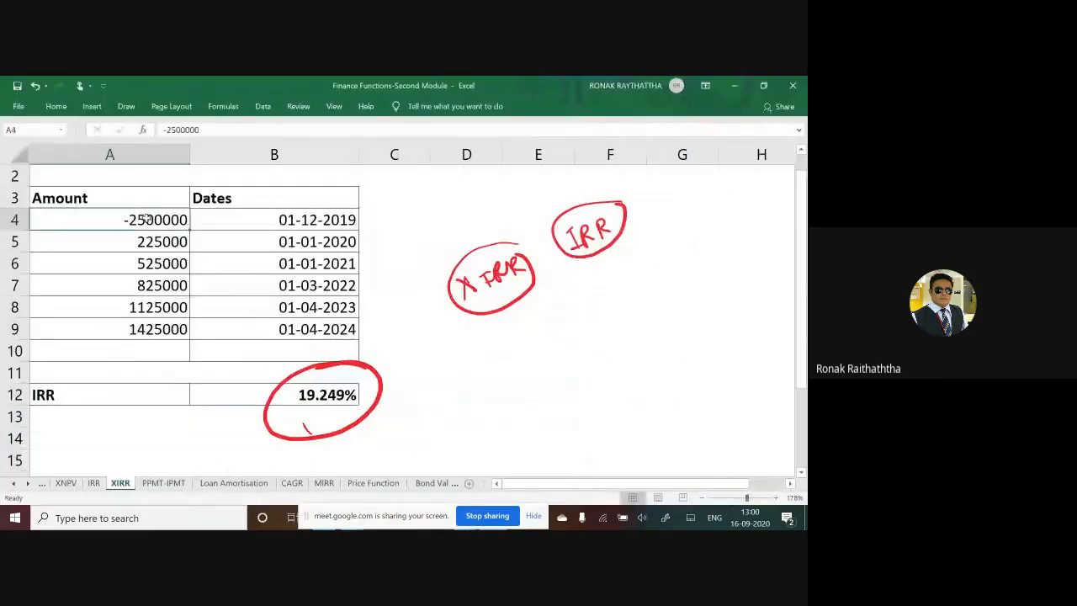
double_click(146, 218)
key(Escape)
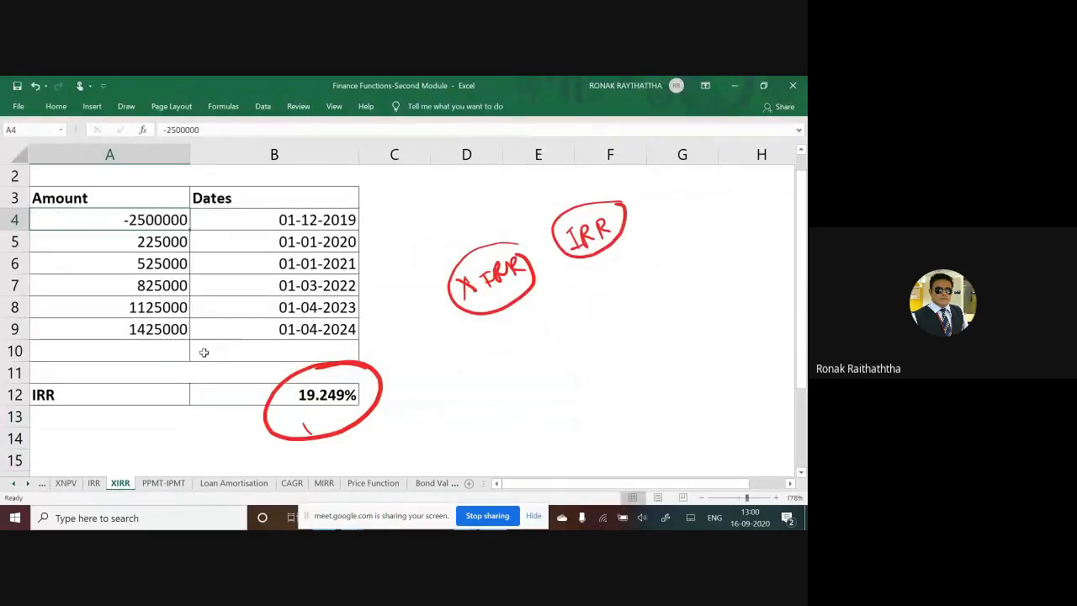
key(alt+Tab)
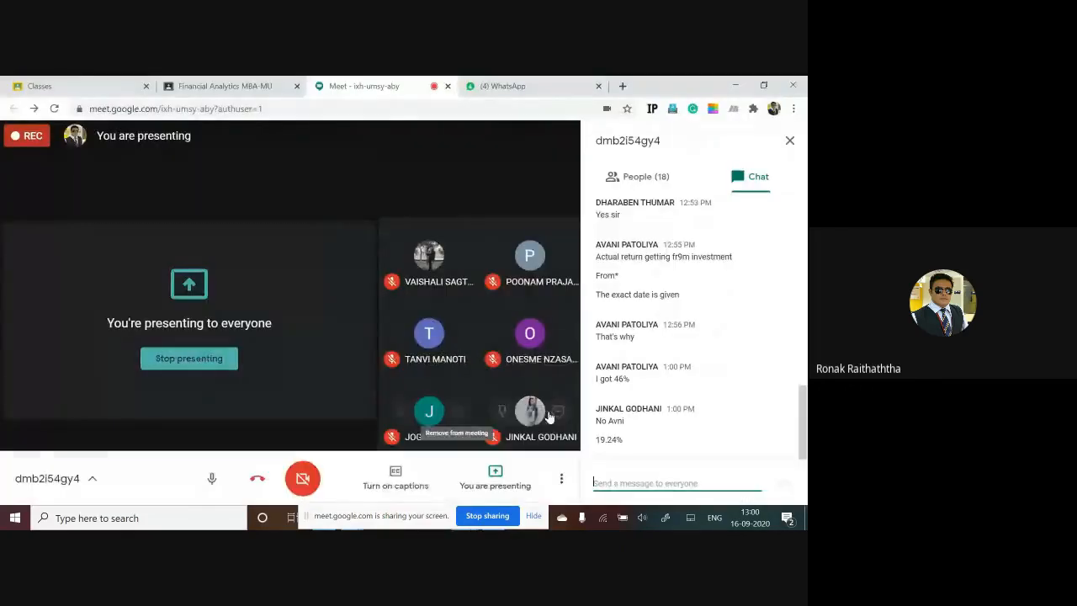
key(alt+Tab)
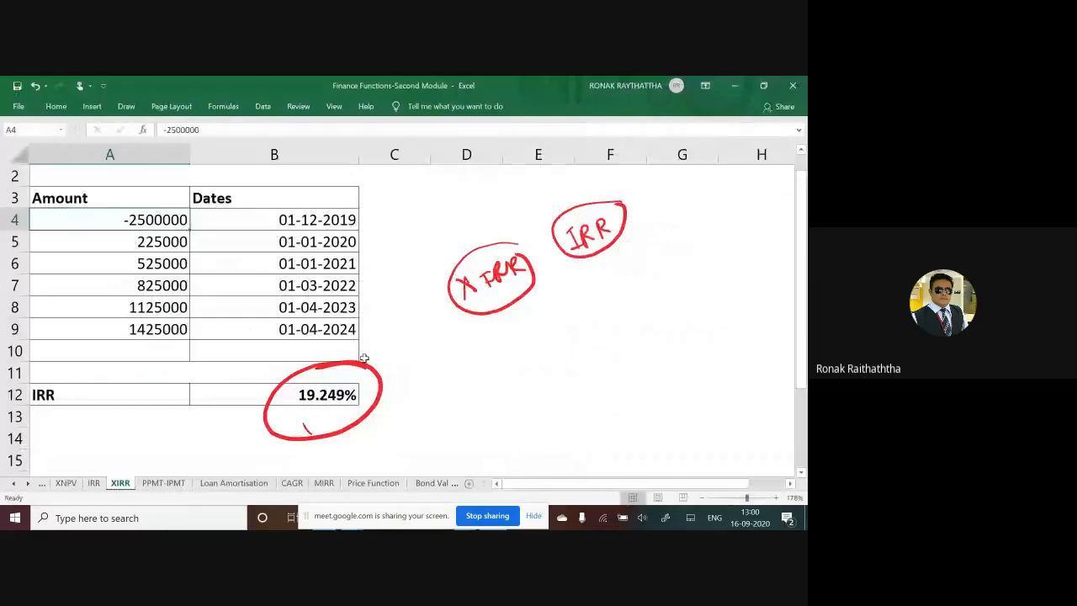
Step: Switch to the Google Meet chat again, look through its messages, and return to the Excel workbook
key(alt+Tab)
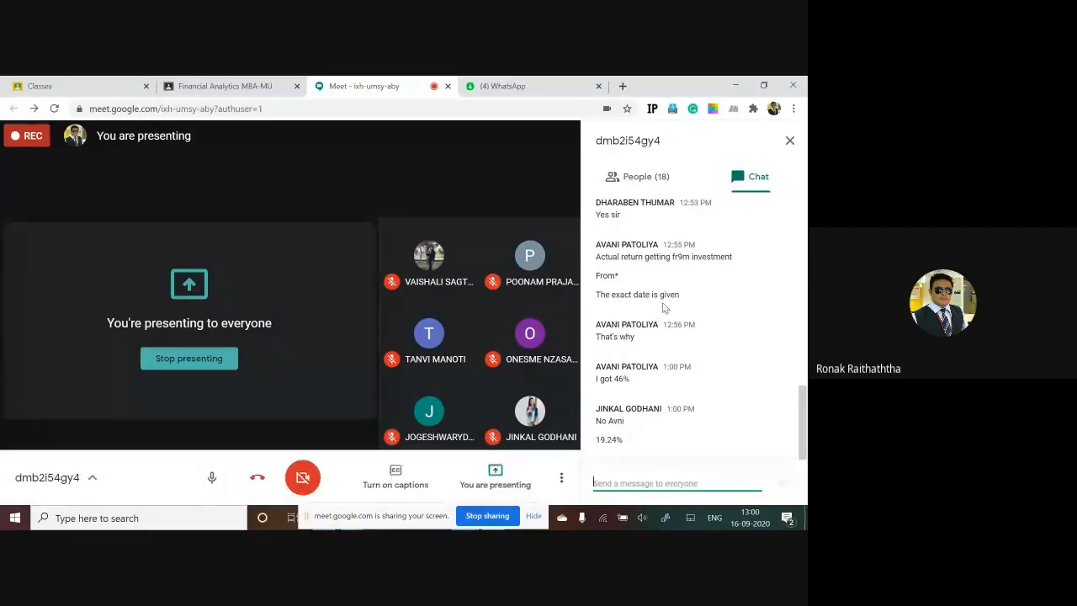
scroll(663, 308, up, 1)
scroll(664, 308, up, 2)
scroll(664, 308, down, 3)
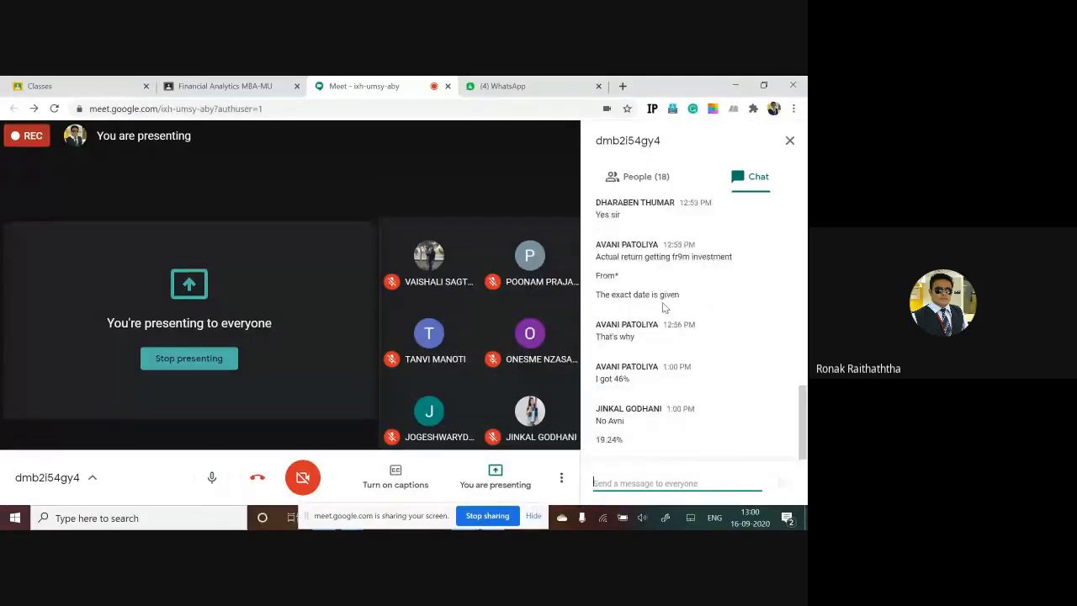
key(alt+Tab)
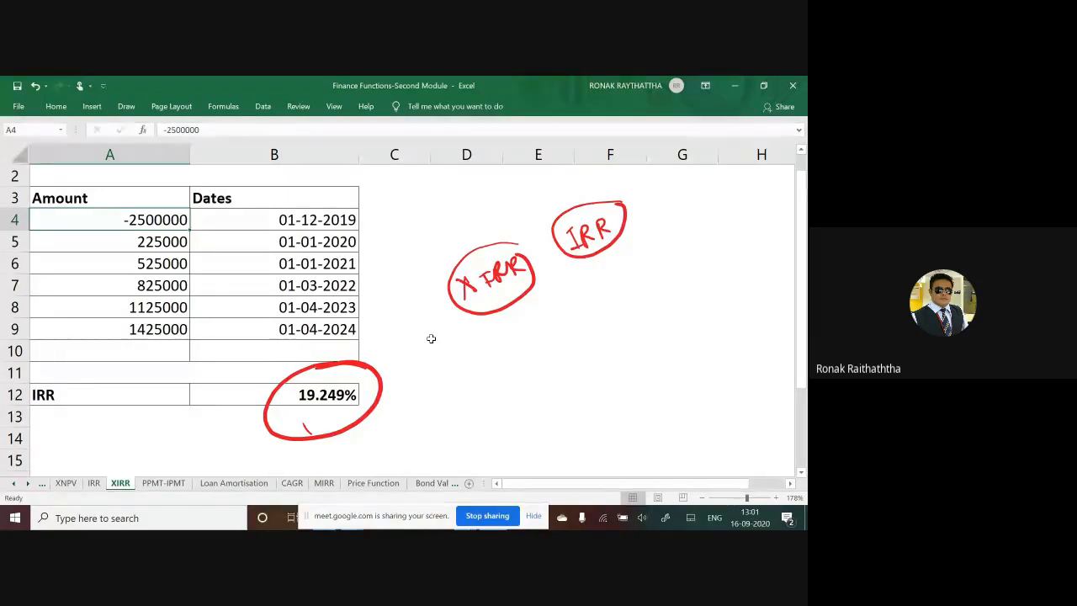
Step: Switch to Google Meet, look through the list of people in the call, and return to the Excel workbook
key(alt+Tab)
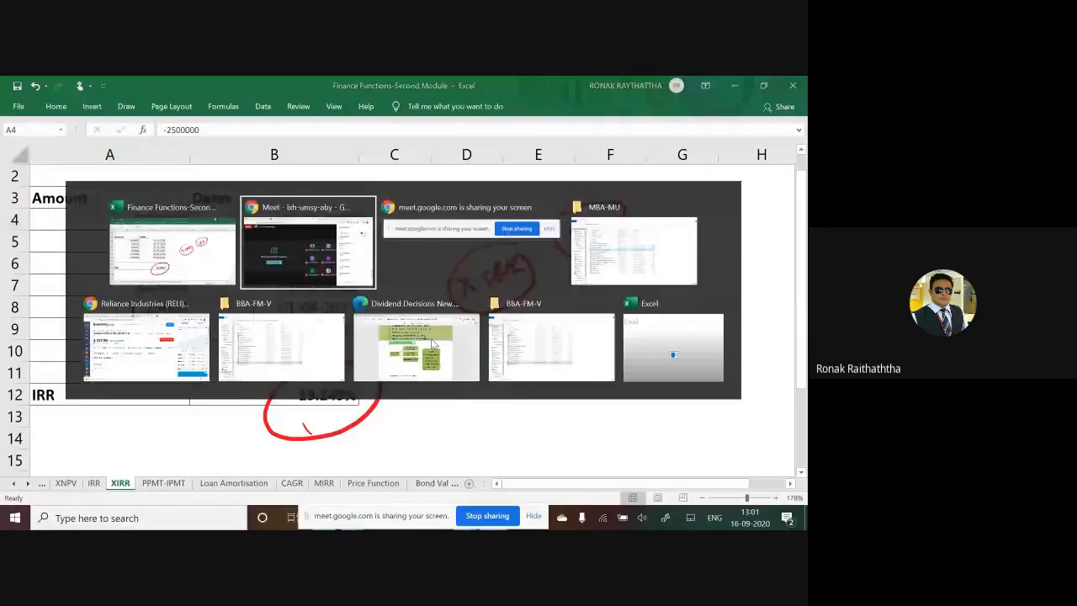
key(alt+Tab)
key(alt+Tab)
key(alt+Tab)
key(alt+Tab)
key(alt+Tab)
key(alt+Tab)
key(alt+Tab)
key(alt+Tab)
key(alt+Tab)
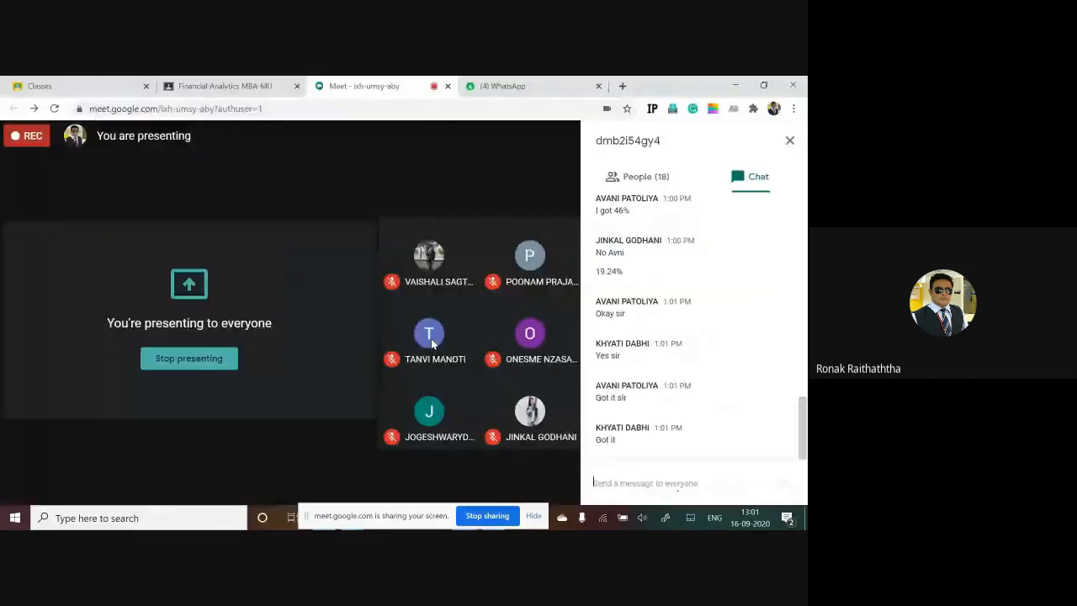
click(635, 176)
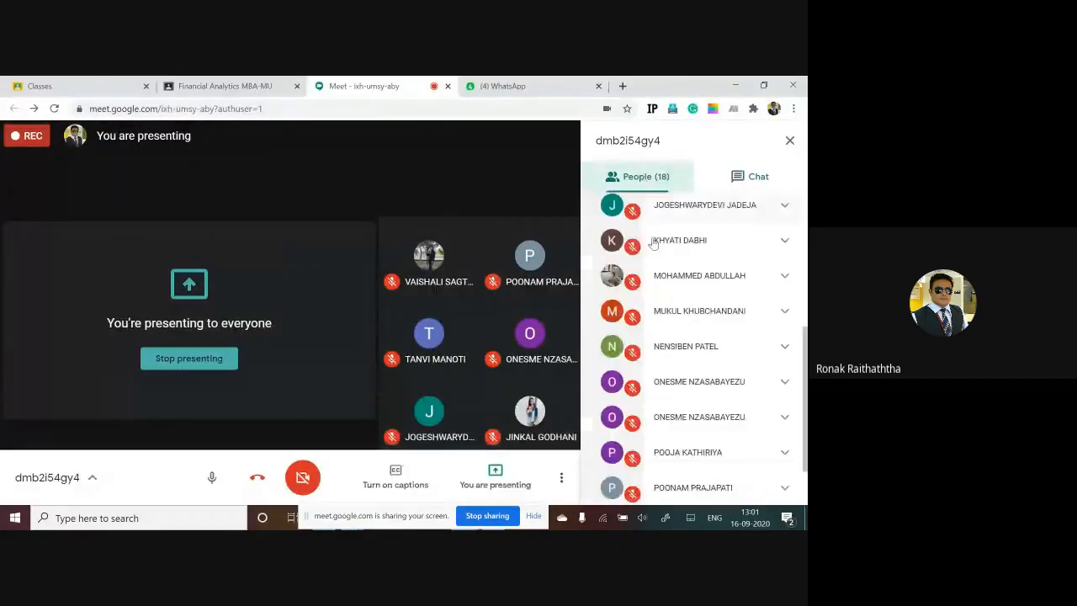
scroll(652, 333, down, 2)
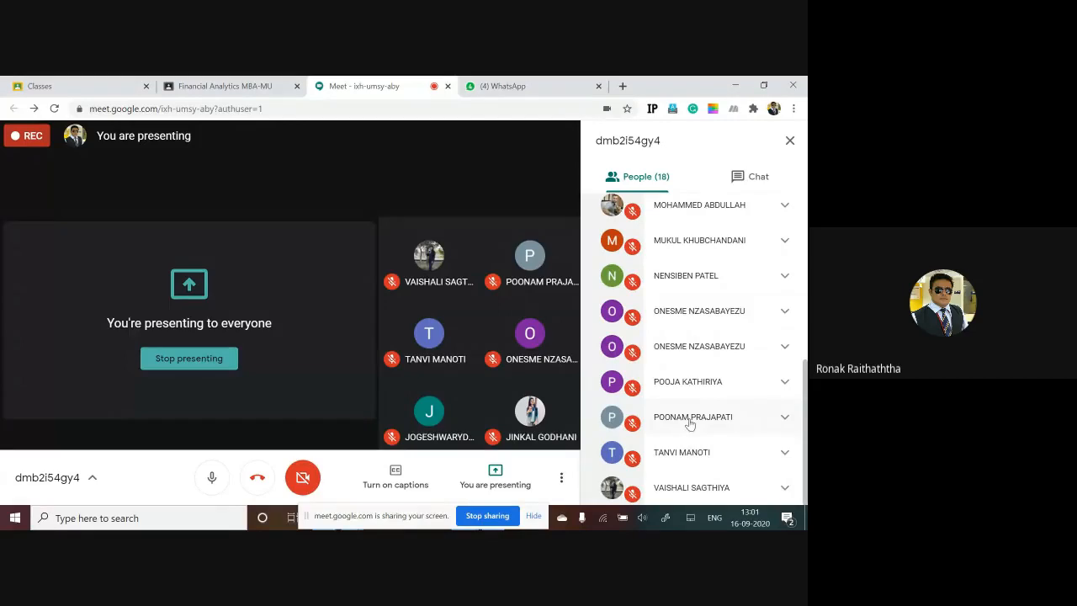
scroll(691, 419, up, 1)
scroll(692, 418, up, 3)
scroll(691, 404, down, 6)
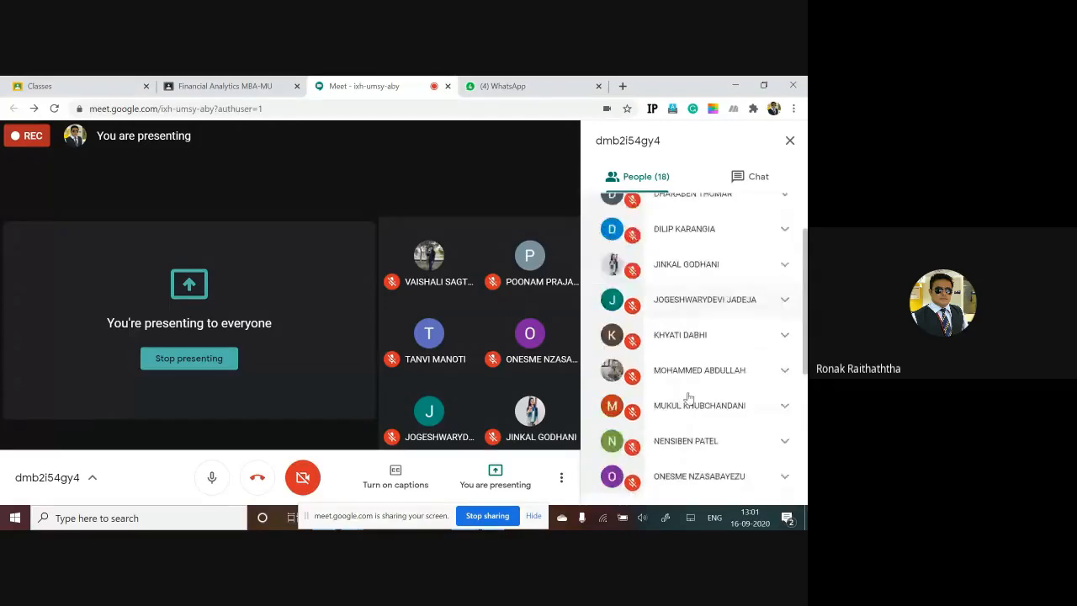
key(alt+Tab)
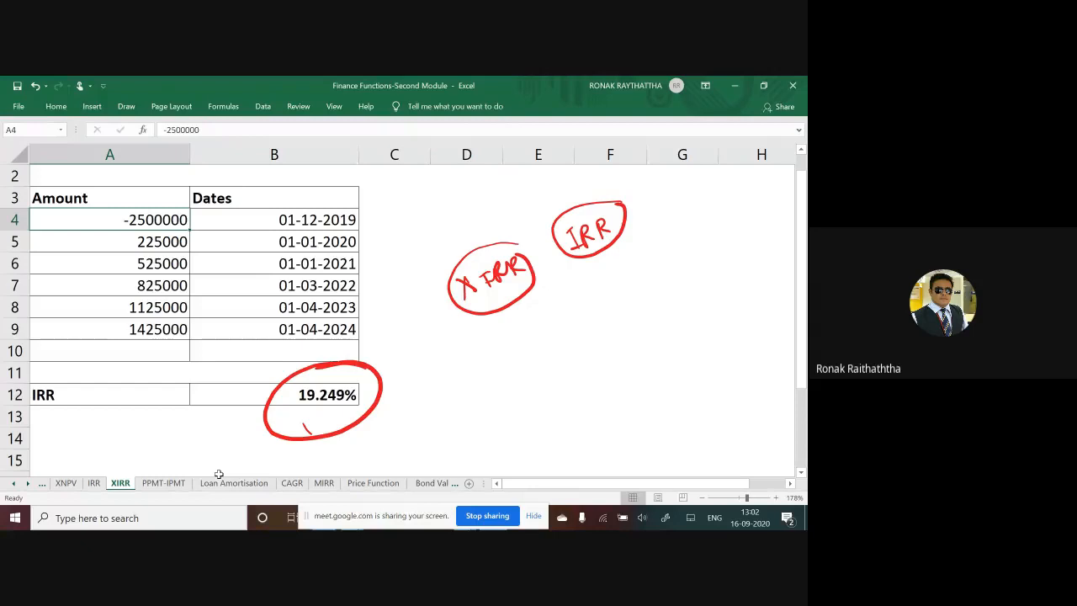
Step: Open the CAGR sheet and clear the contents of cells A1:A5
click(291, 484)
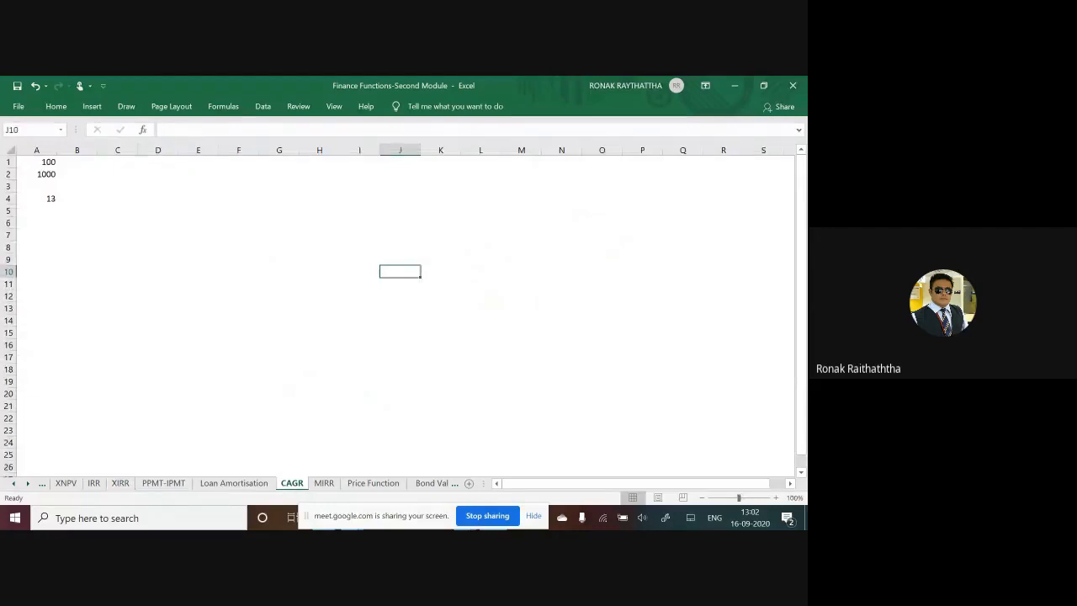
scroll(400, 311, up, 2)
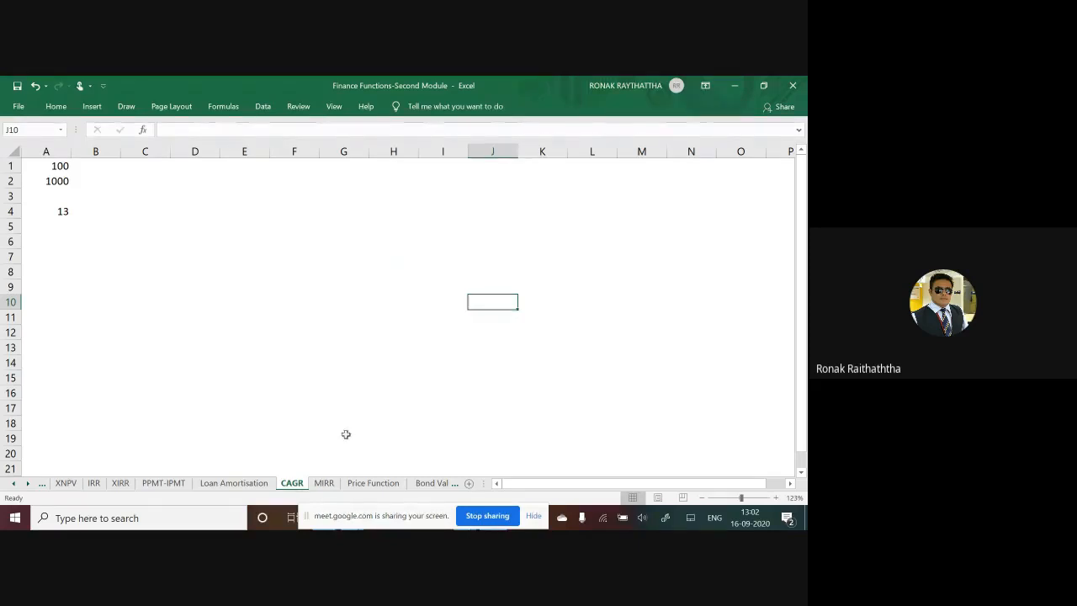
drag(60, 166, 64, 226)
key(Delete)
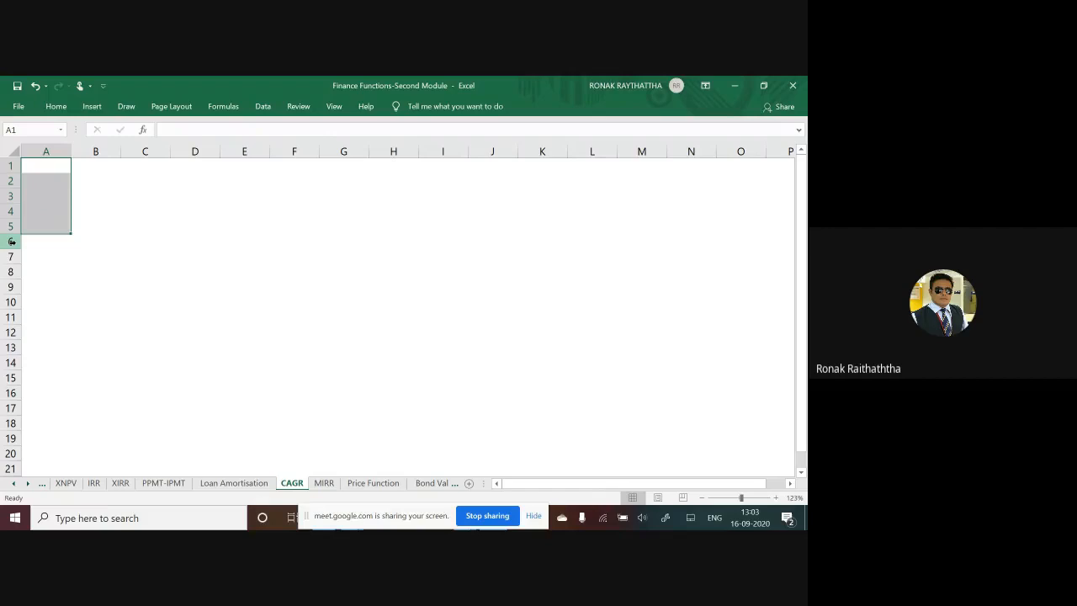
Step: Select blank cell ranges on the CAGR sheet and turn on the display of its gridlines
click(173, 244)
drag(147, 255, 521, 397)
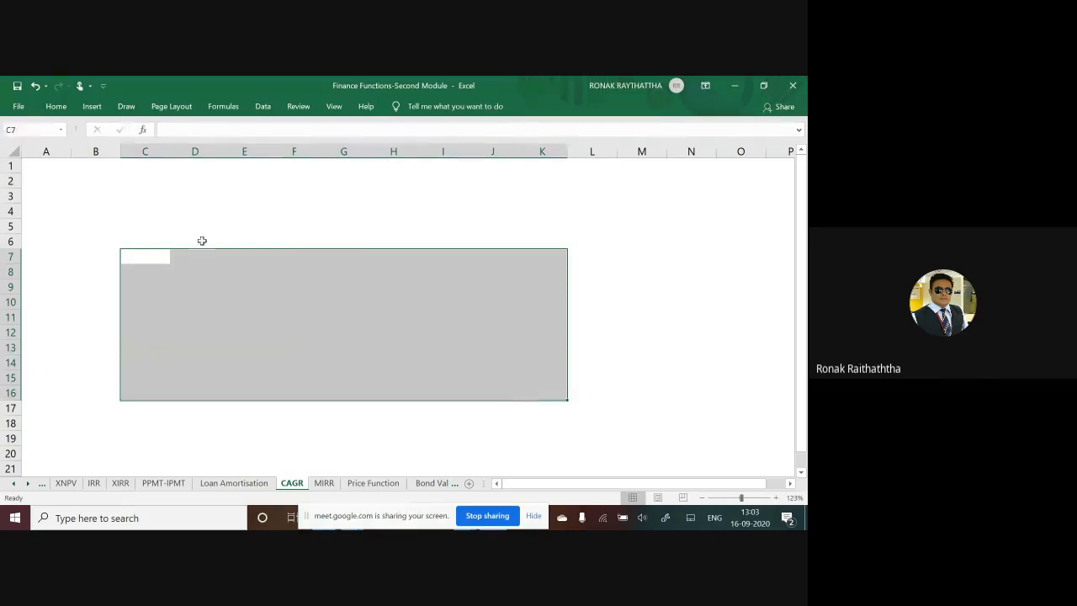
drag(188, 228, 455, 393)
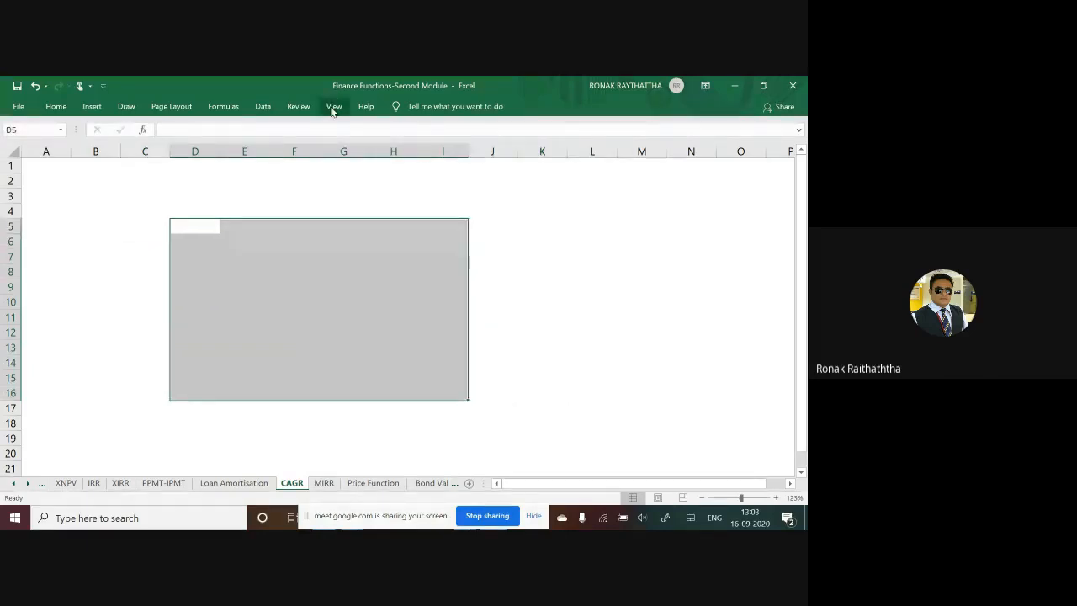
click(333, 107)
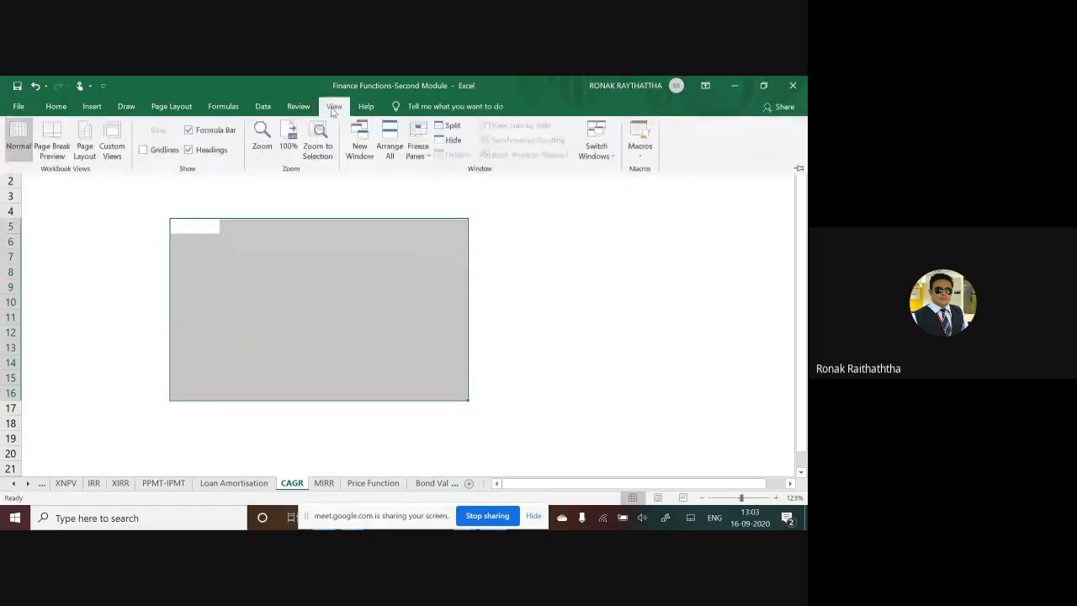
click(143, 150)
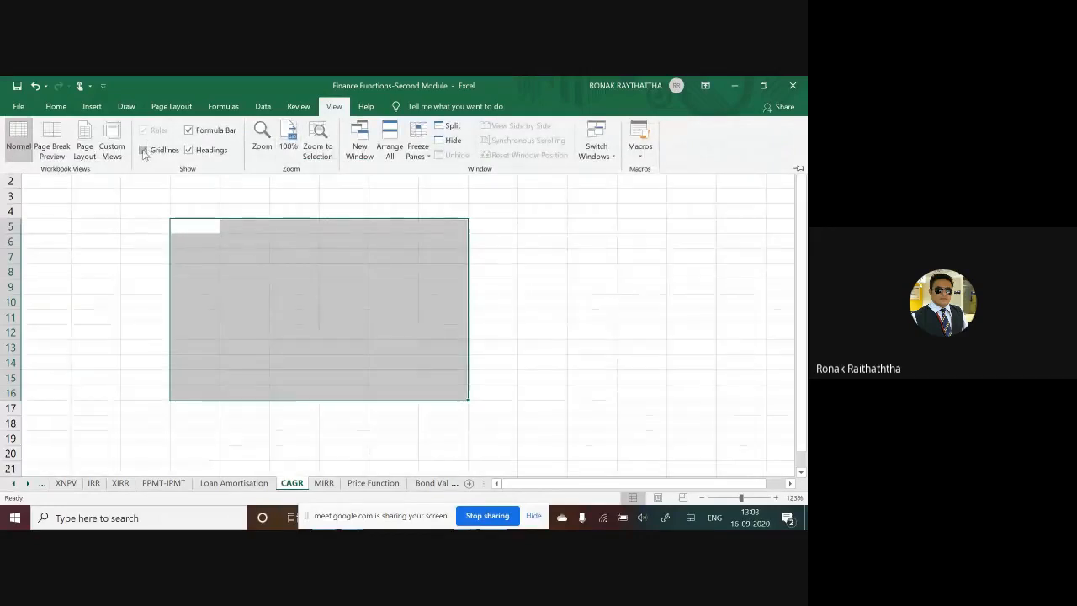
click(555, 289)
click(556, 289)
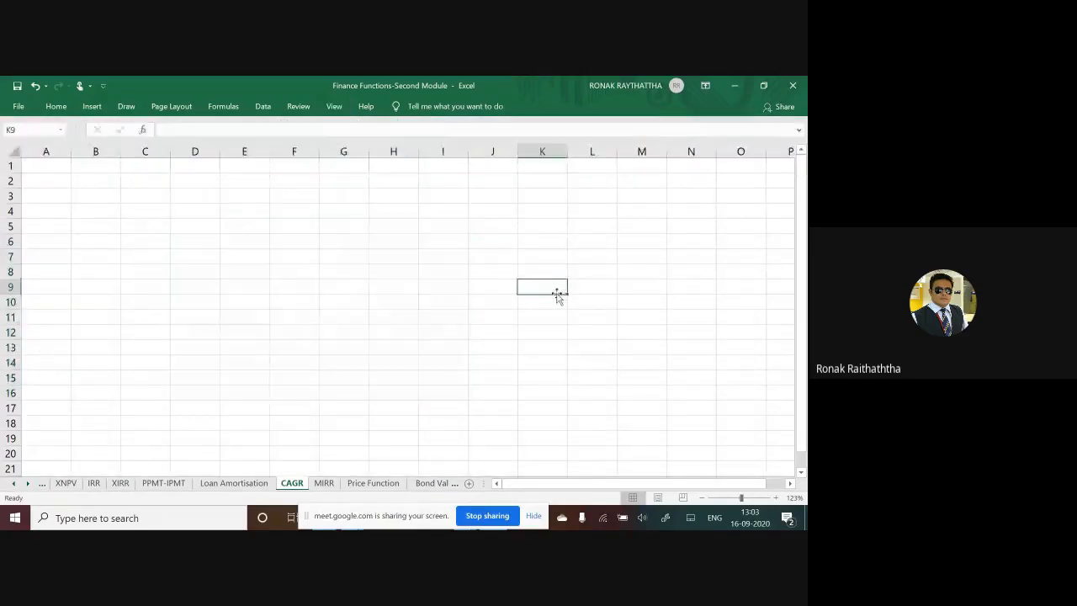
Step: Turn off the gridline display on the CAGR sheet and select a blank cell
click(334, 107)
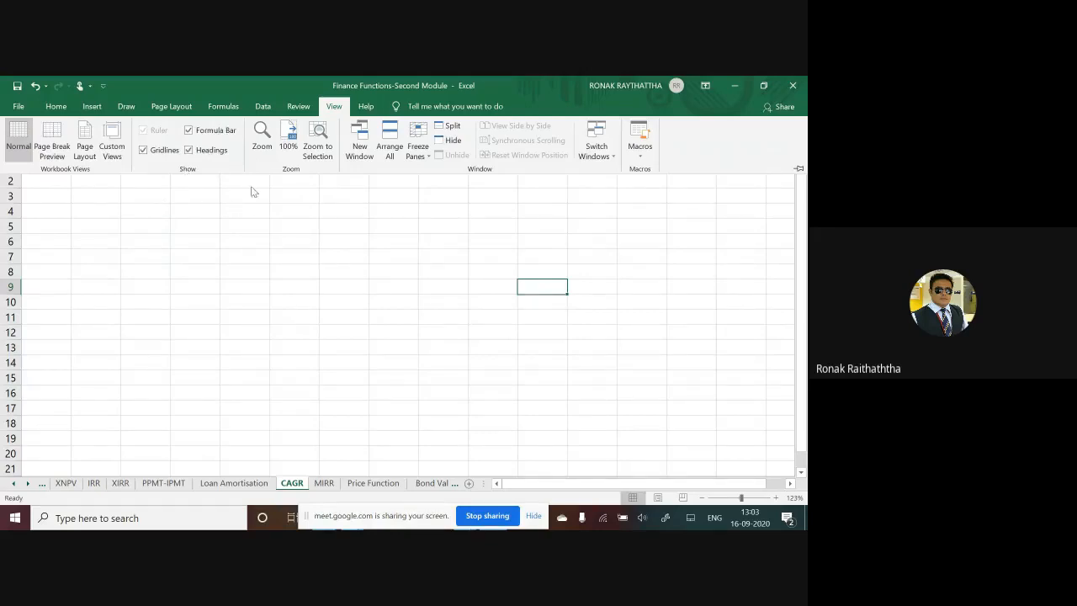
click(142, 152)
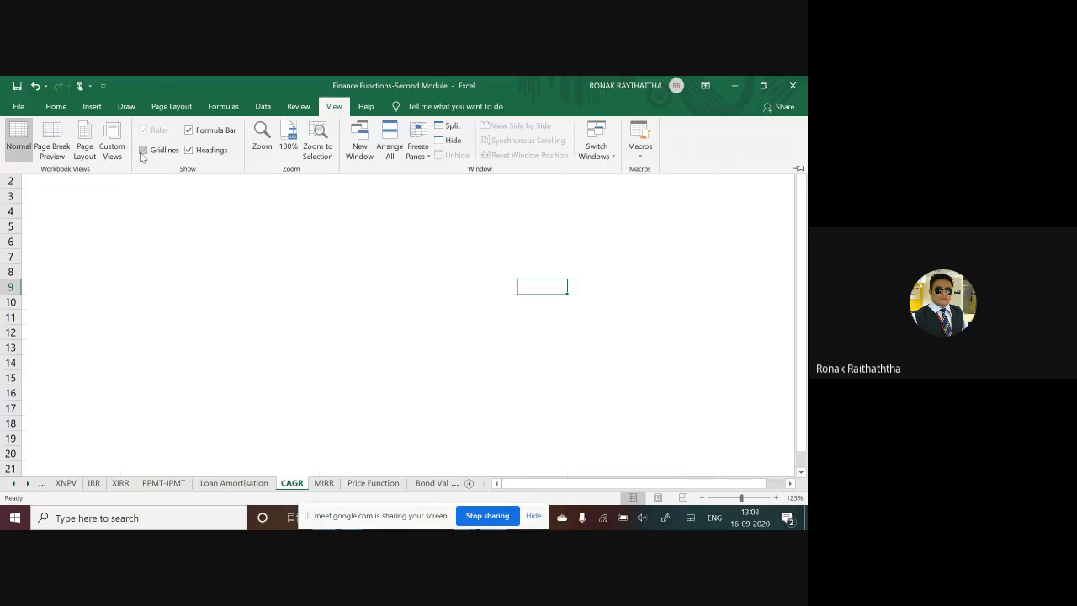
click(265, 270)
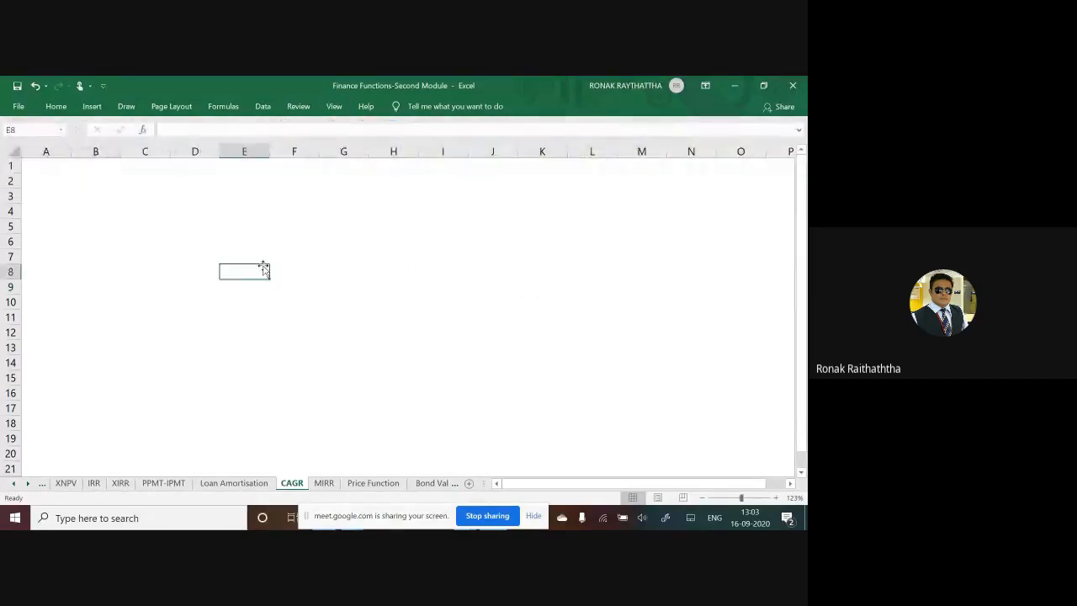
click(273, 314)
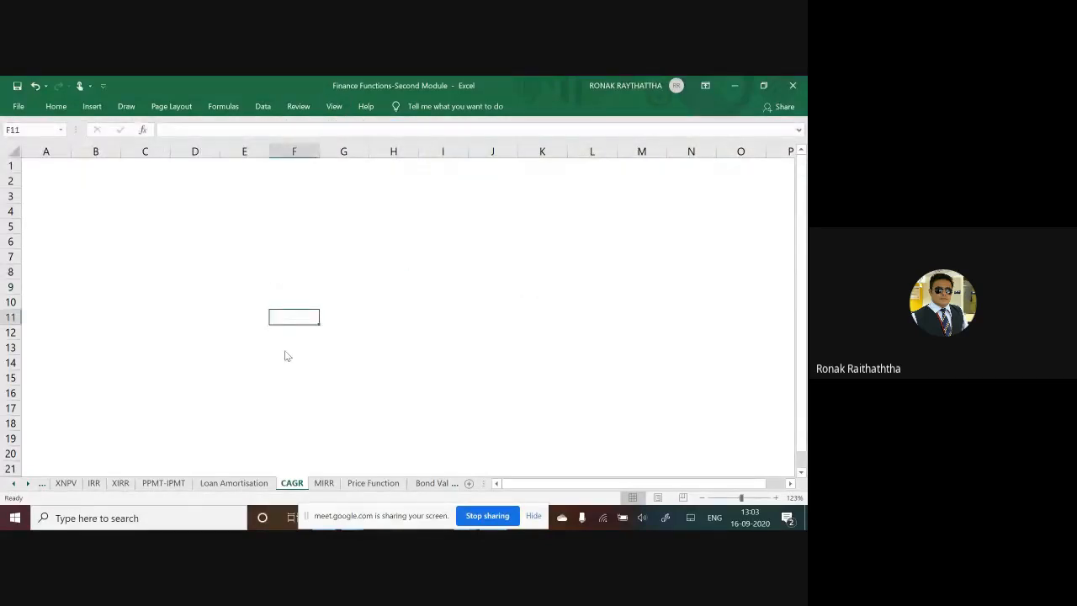
Step: Switch to the Investing.com page in Chrome and look through the daily historical prices of Reliance Industries
key(alt+Tab)
key(alt+Tab)
key(alt+Tab)
key(alt+Tab)
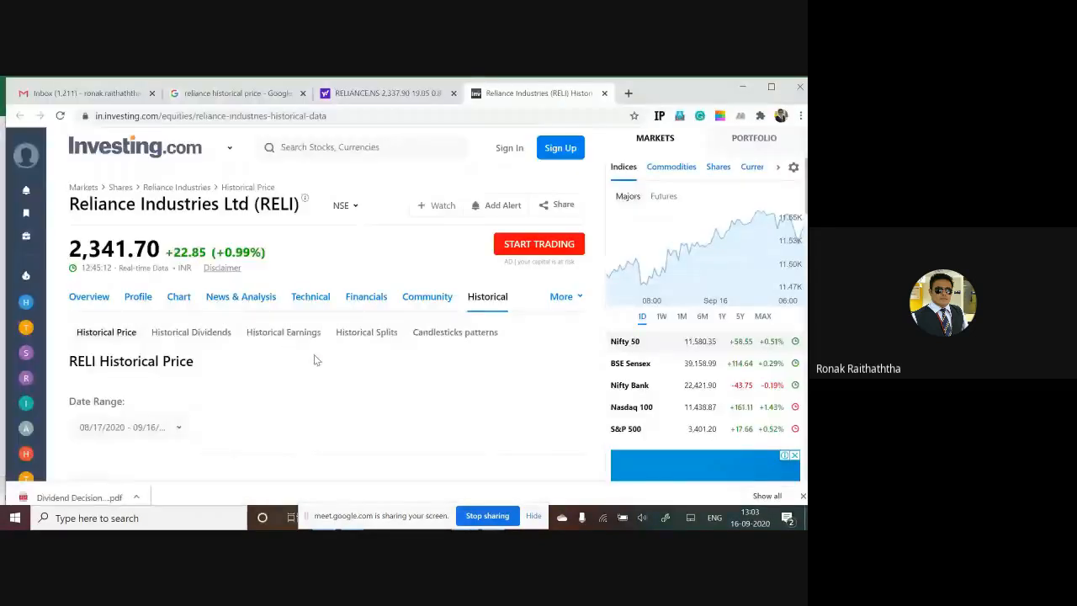
scroll(313, 363, down, 2)
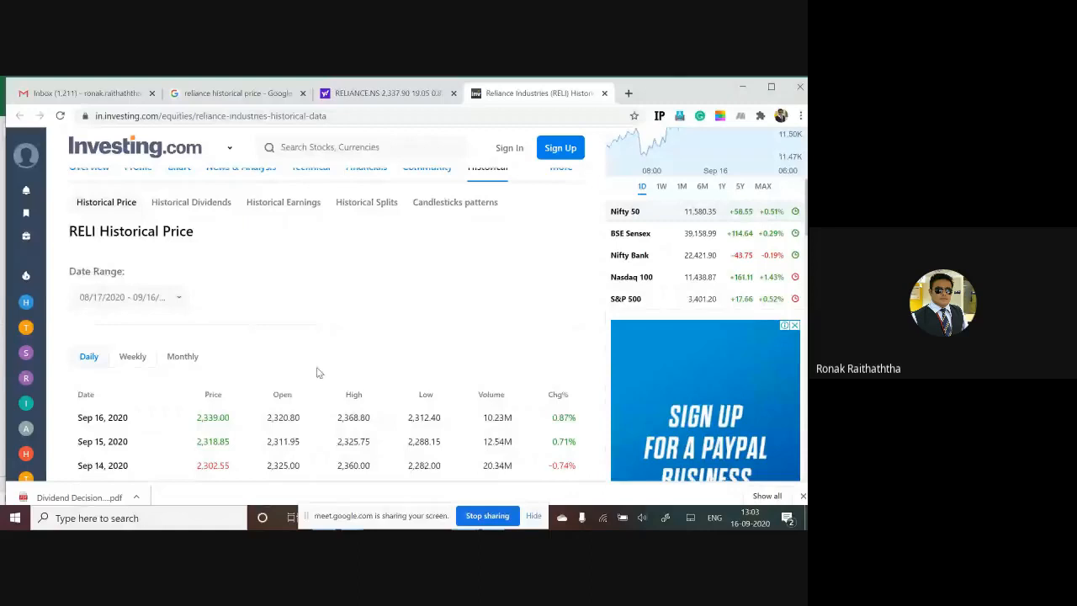
scroll(318, 373, down, 5)
scroll(326, 365, down, 5)
scroll(328, 370, up, 2)
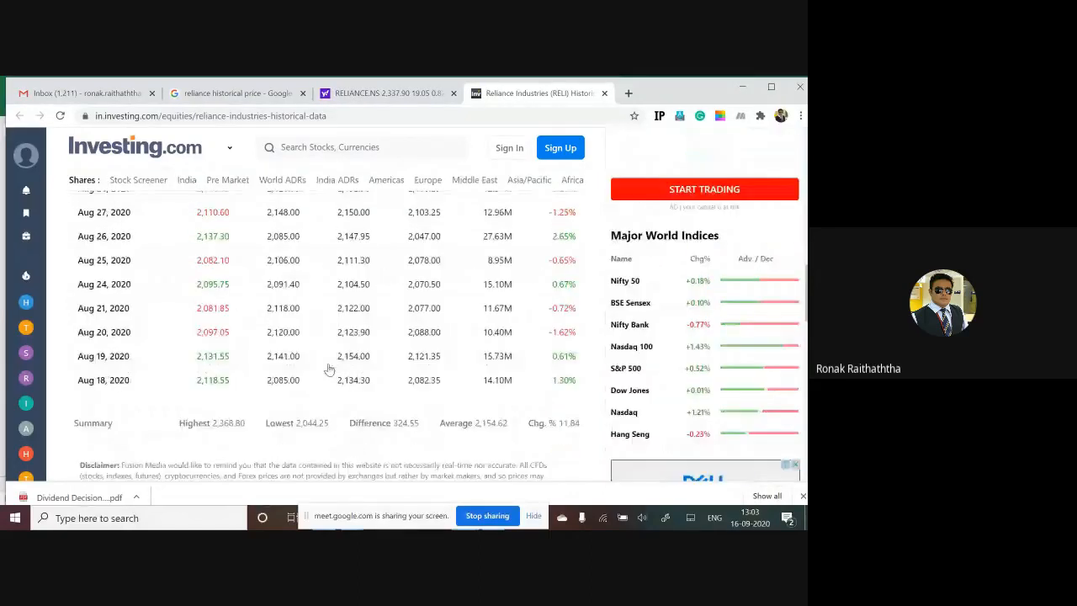
Step: Change the Reliance historical price table to the monthly interval and look through its rows
scroll(328, 369, up, 7)
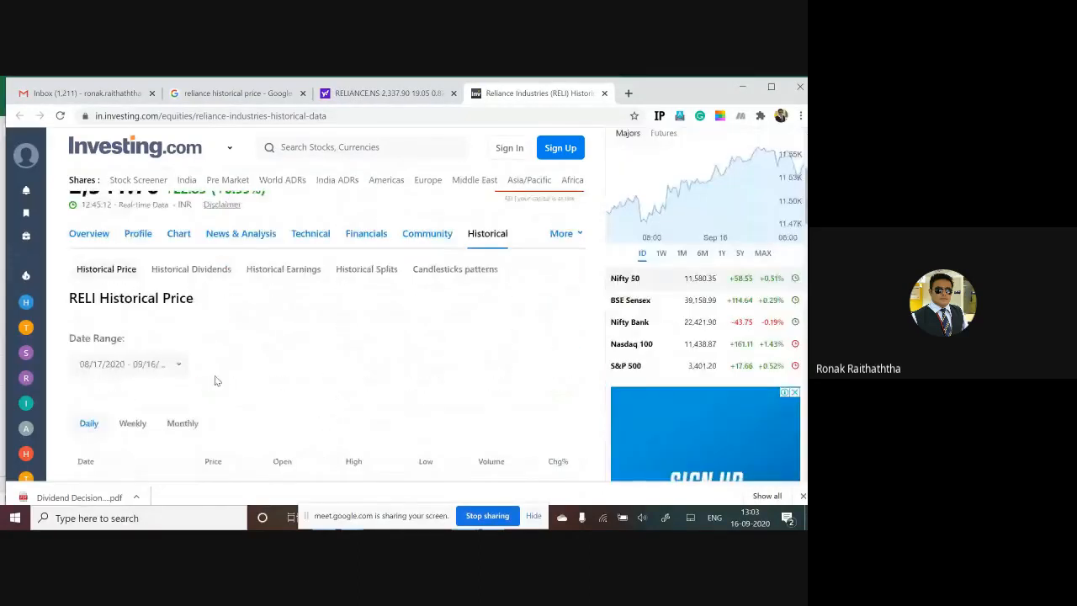
click(185, 430)
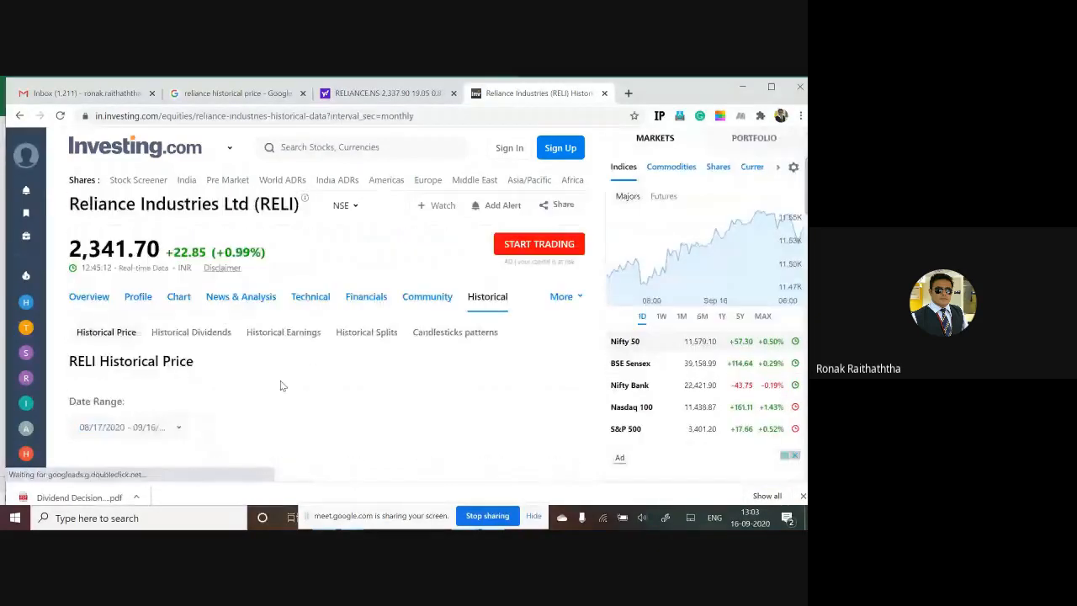
scroll(282, 385, down, 1)
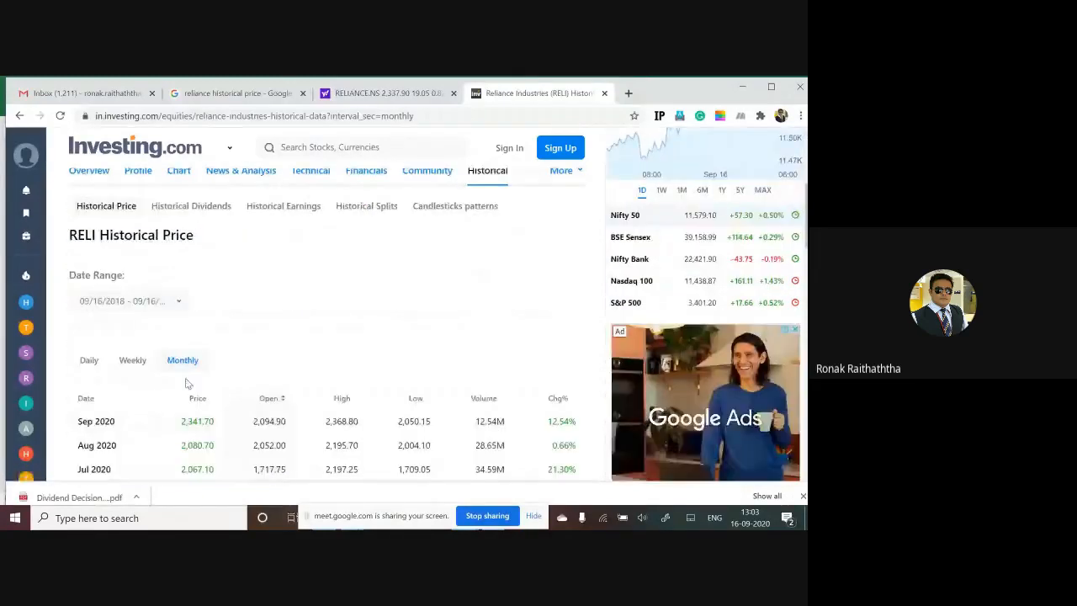
scroll(287, 357, down, 3)
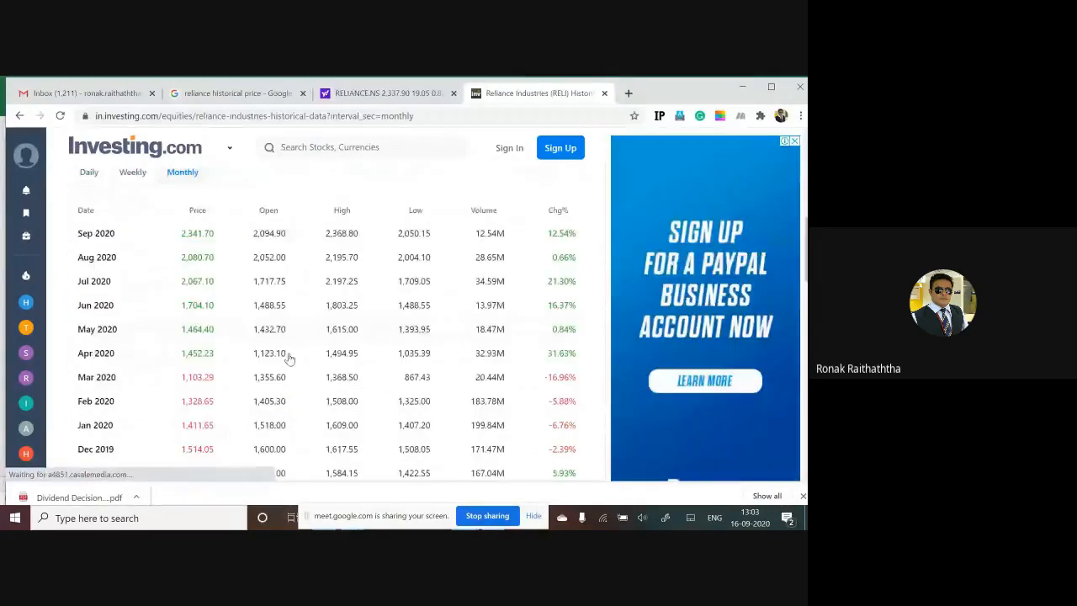
scroll(287, 356, down, 10)
scroll(289, 357, up, 13)
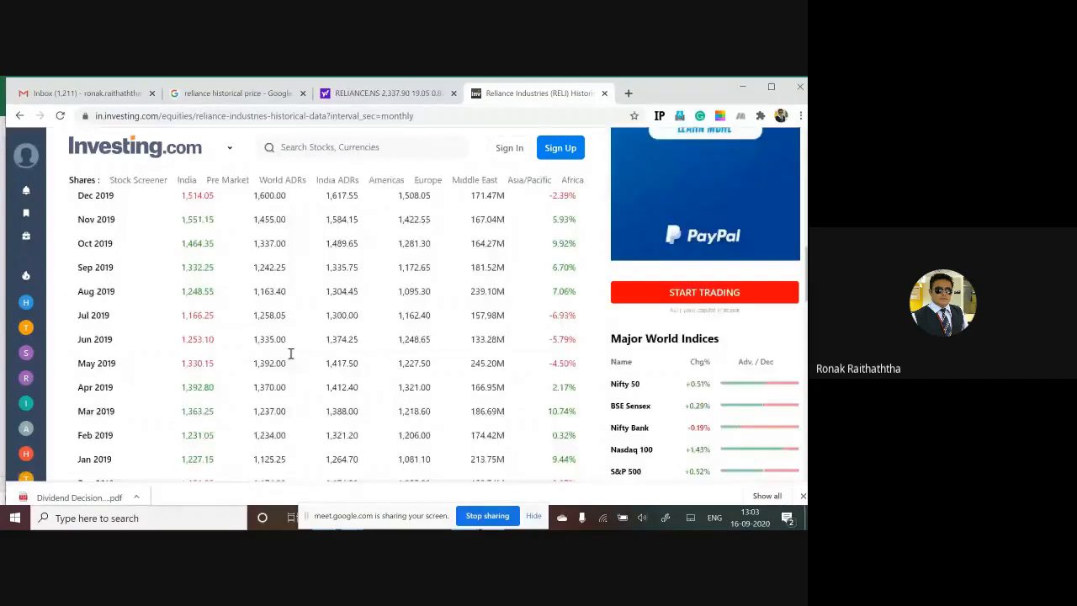
scroll(290, 353, up, 1)
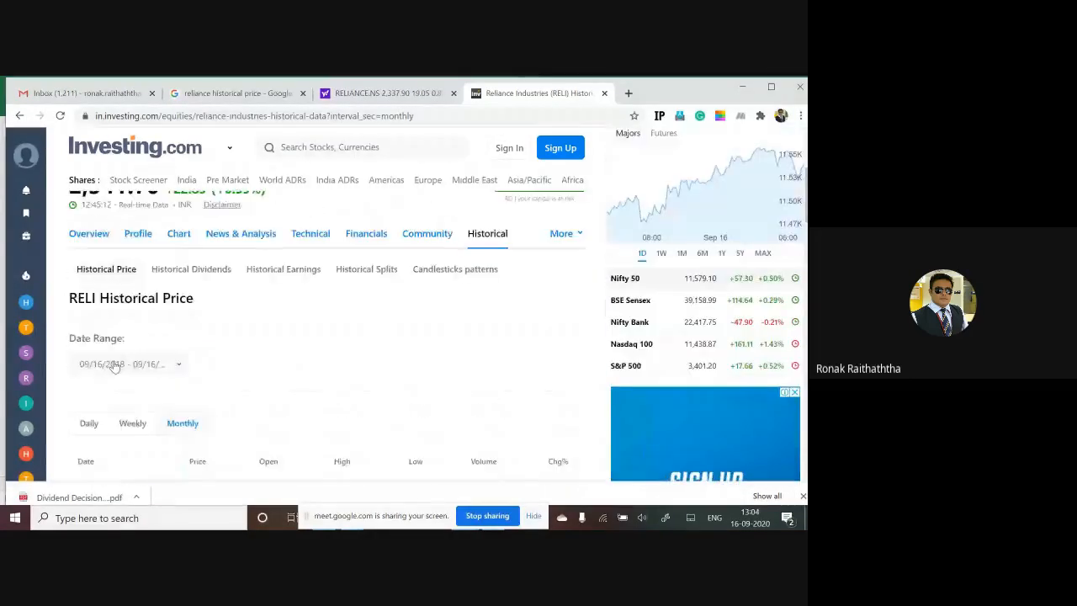
Step: Dismiss the date range options and close the floating news video covering the Reliance historical price page
click(179, 362)
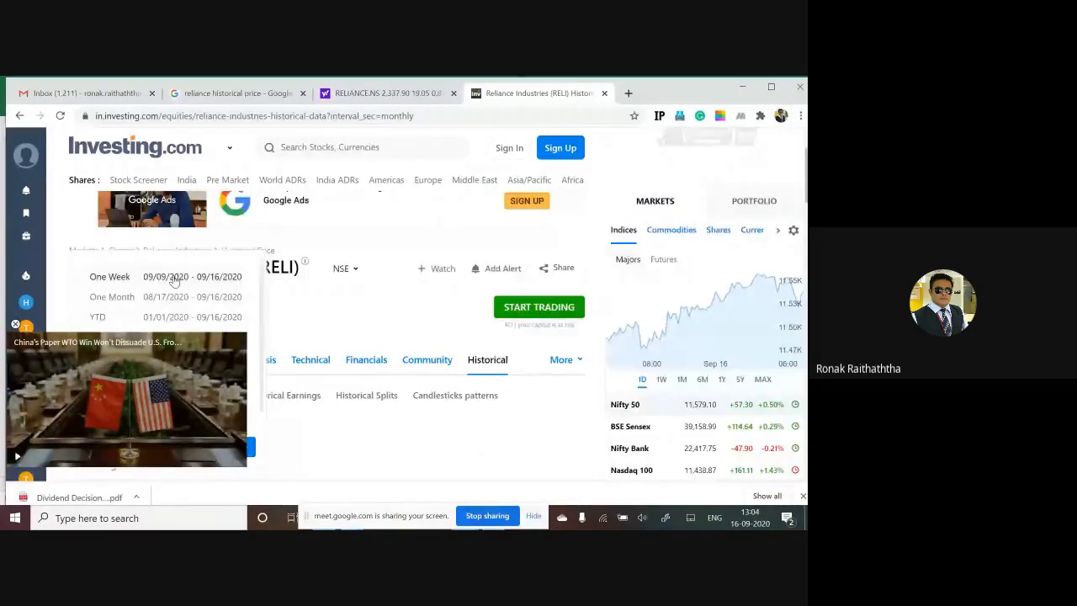
click(315, 438)
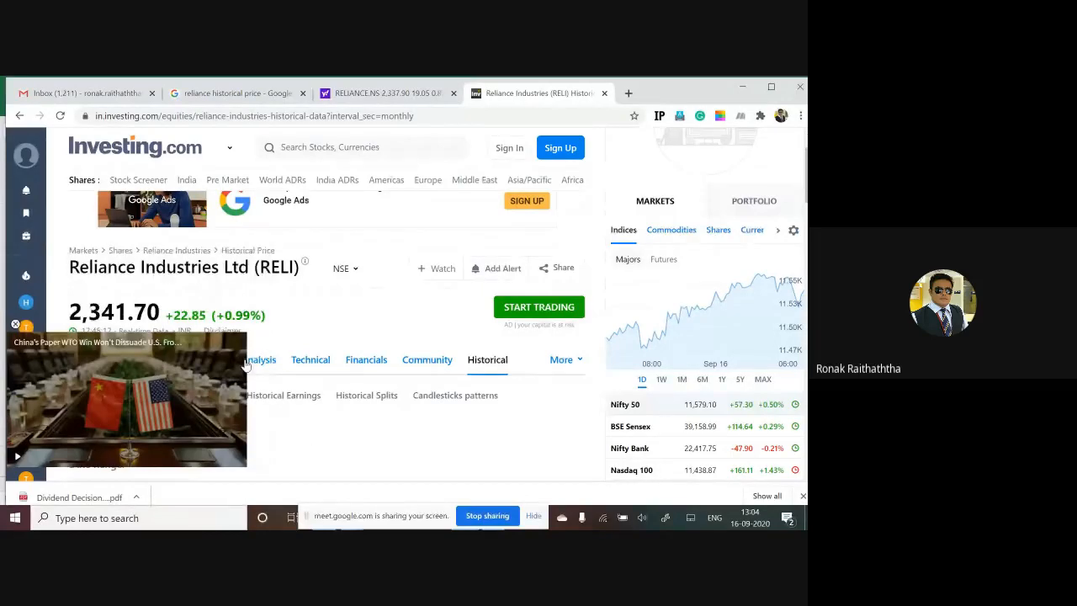
scroll(392, 318, down, 2)
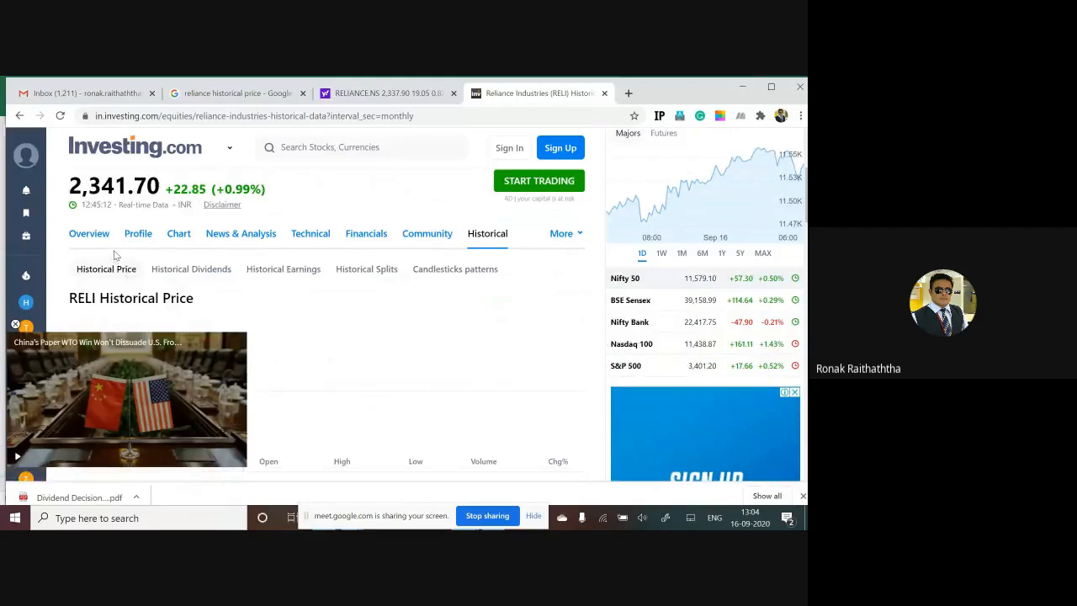
click(15, 326)
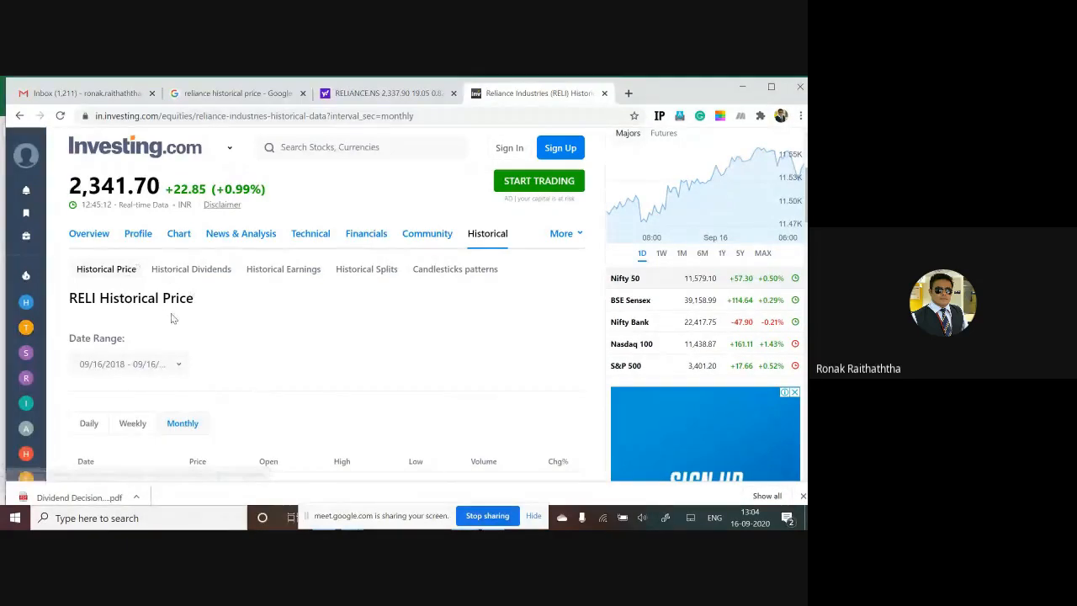
Step: Set the start of the historical price date range to 09/16/2012 and apply it
scroll(171, 318, down, 2)
click(168, 237)
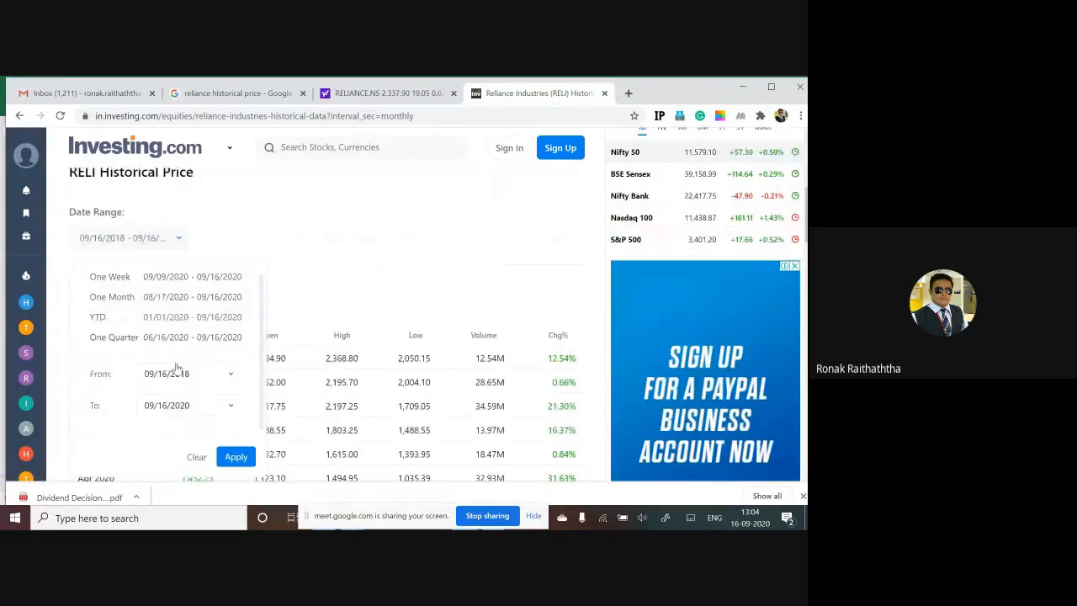
click(227, 377)
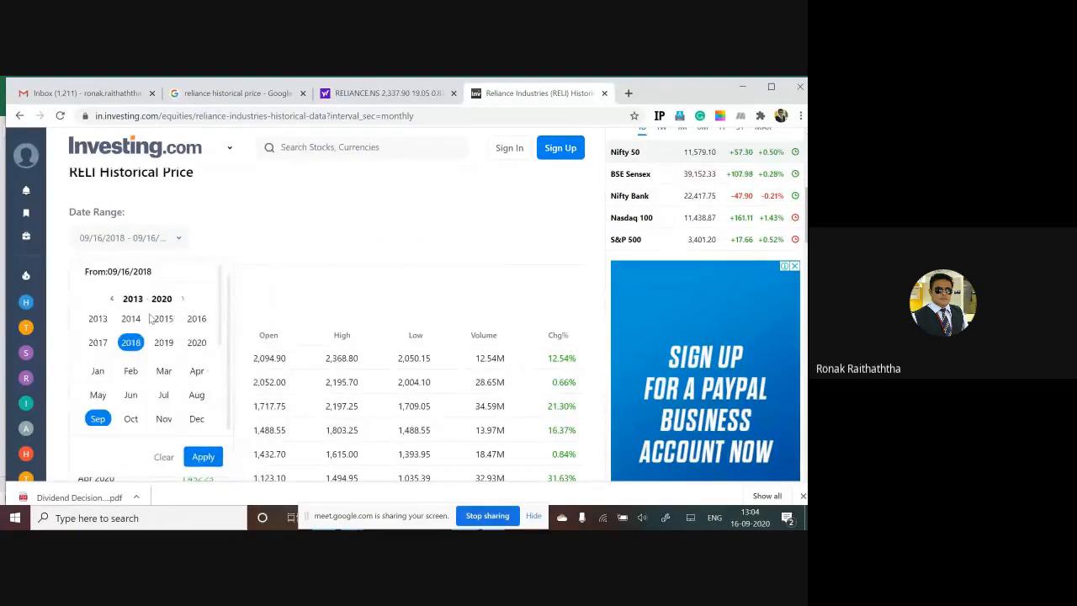
click(112, 299)
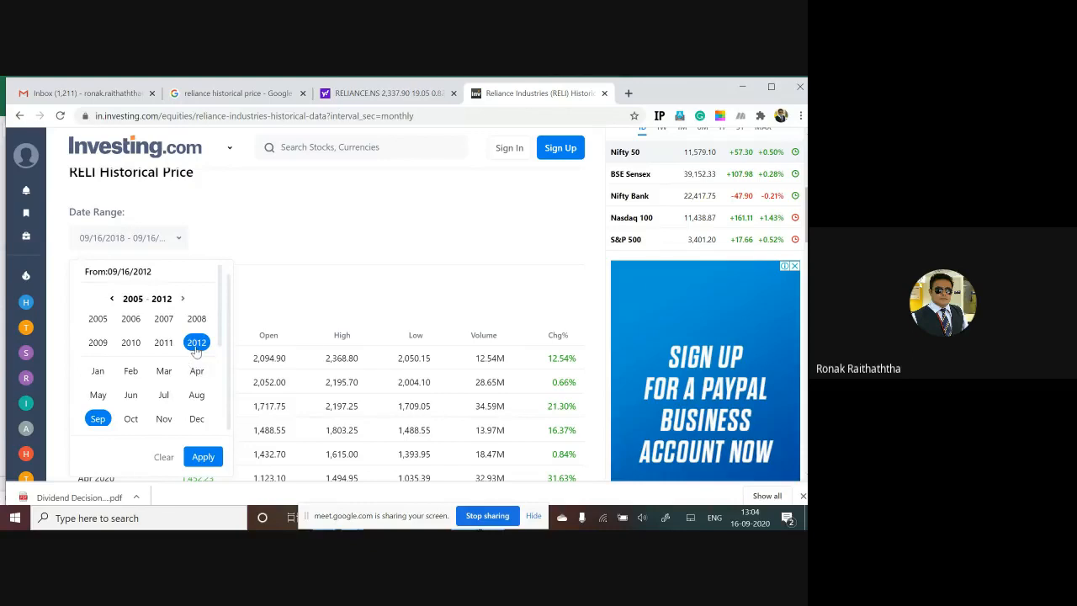
click(203, 457)
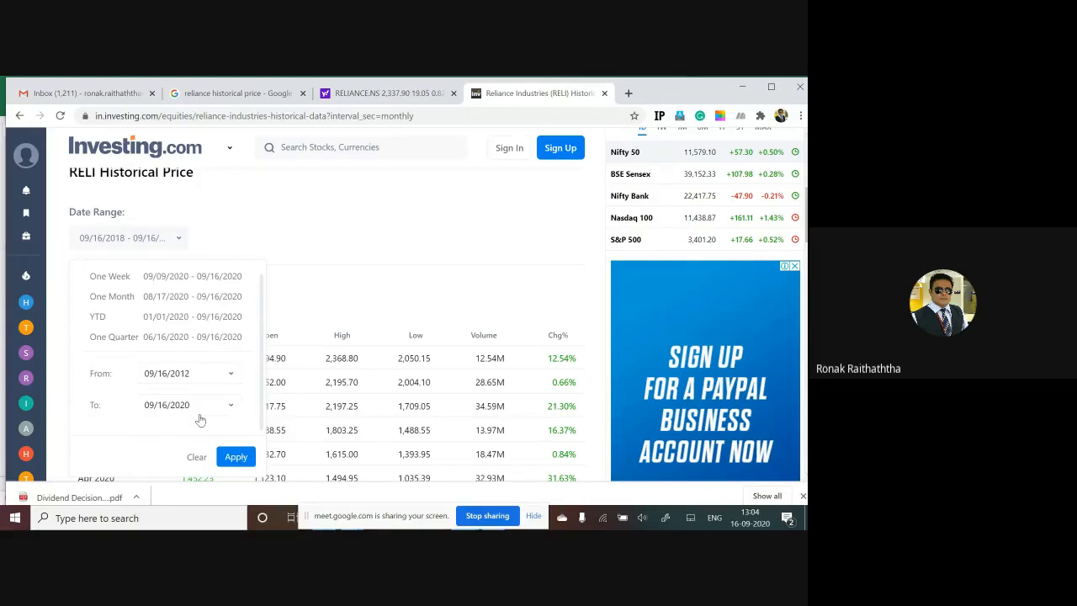
scroll(253, 354, down, 1)
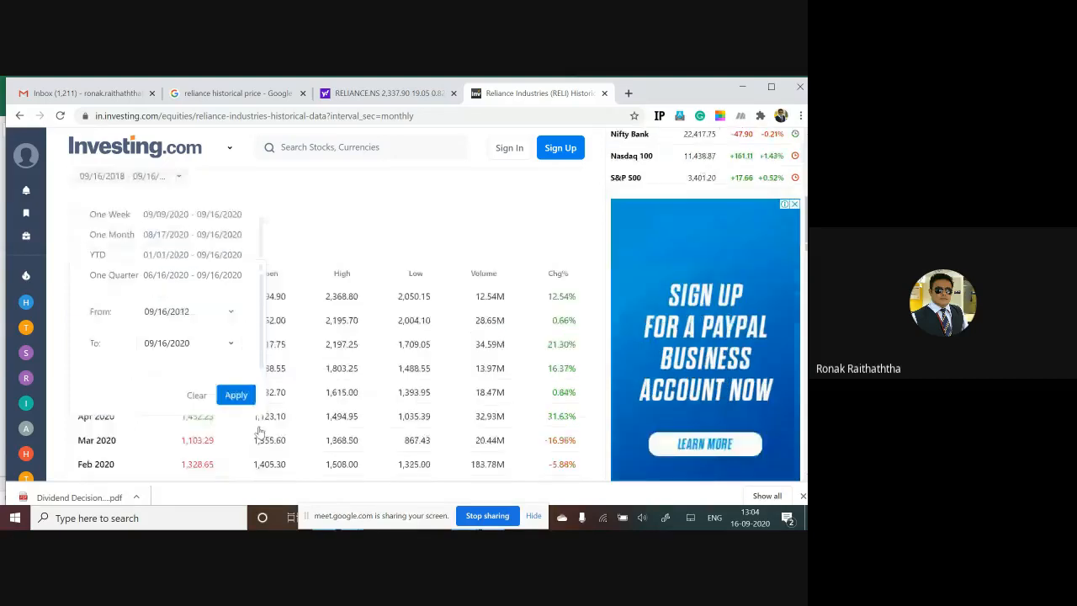
click(236, 393)
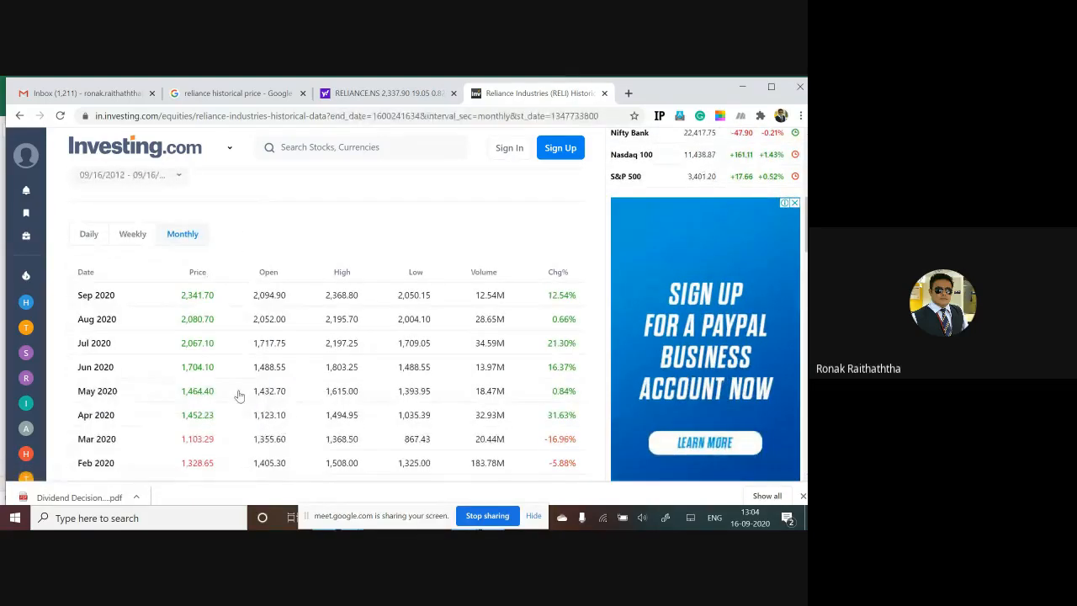
Step: Look through the monthly Reliance prices back to October 2012, closing the floating news video over the table
scroll(239, 387, down, 6)
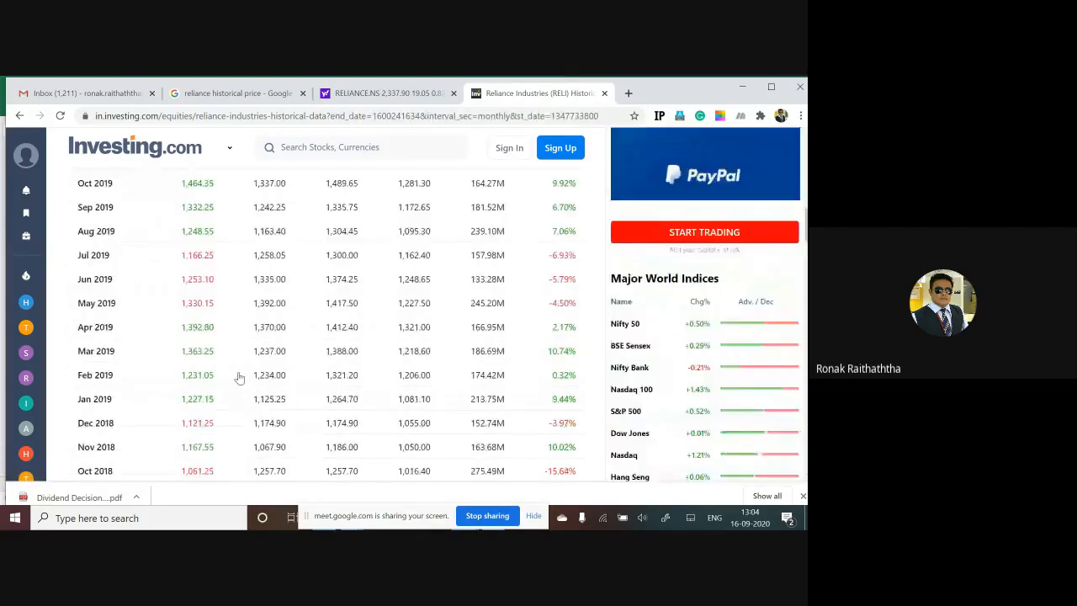
scroll(239, 377, down, 20)
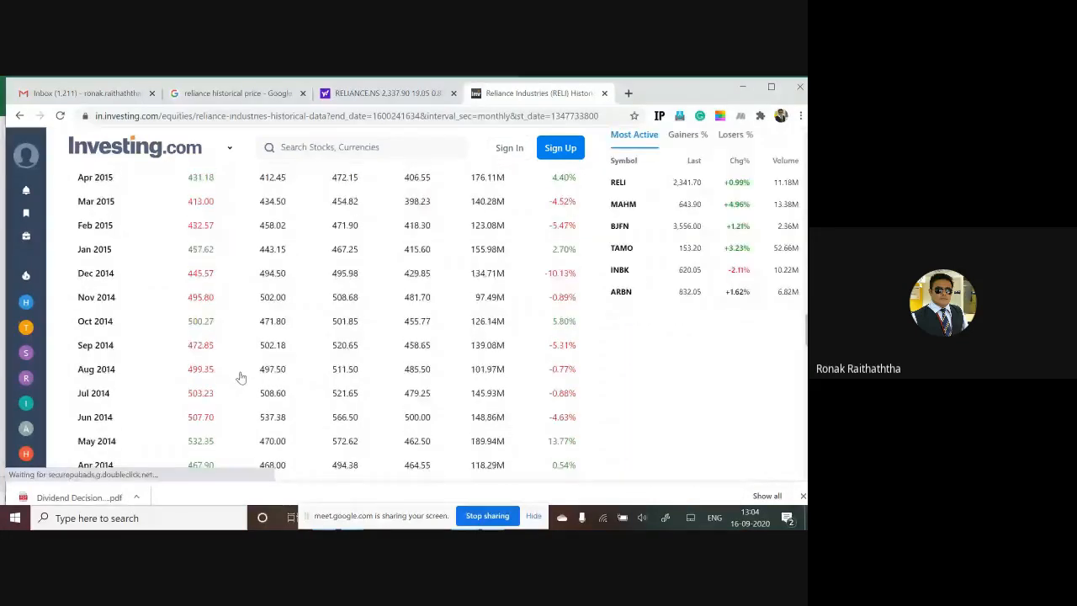
scroll(248, 368, up, 4)
scroll(244, 345, up, 3)
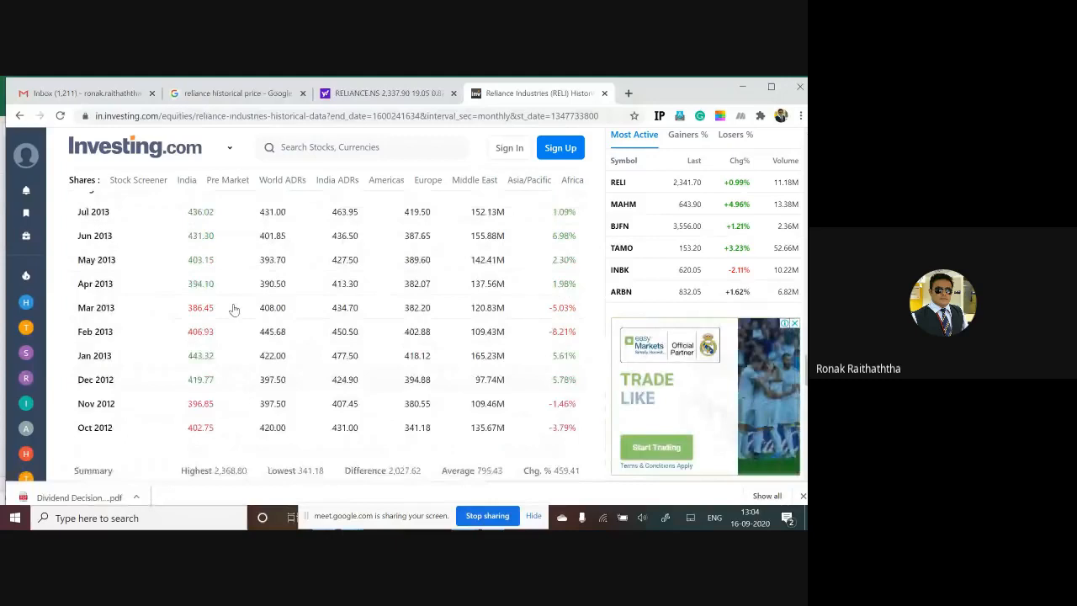
scroll(234, 310, up, 1)
scroll(233, 309, down, 1)
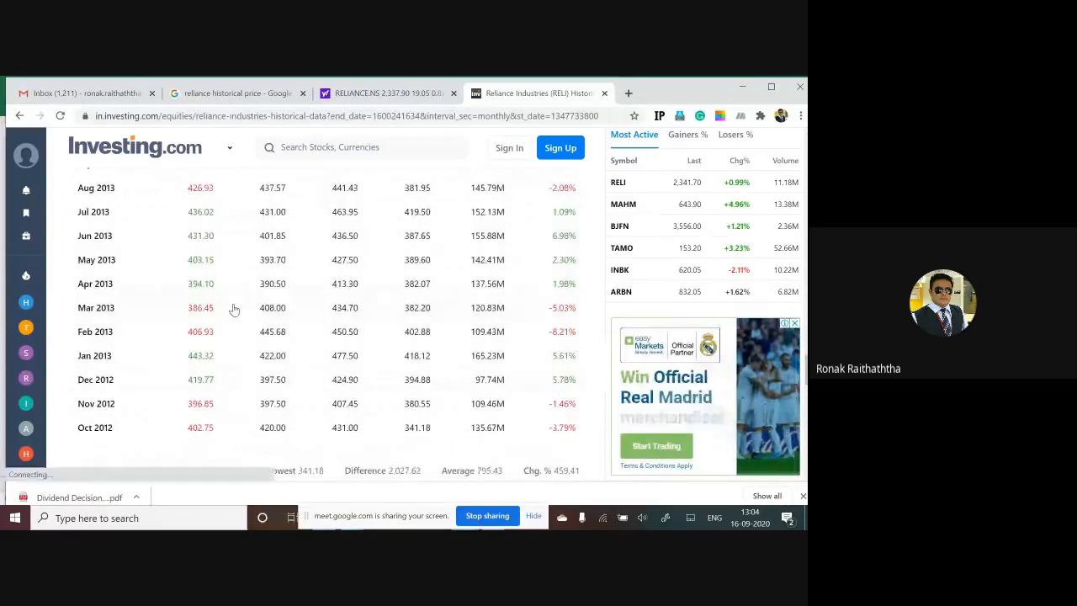
click(15, 325)
scroll(133, 422, down, 1)
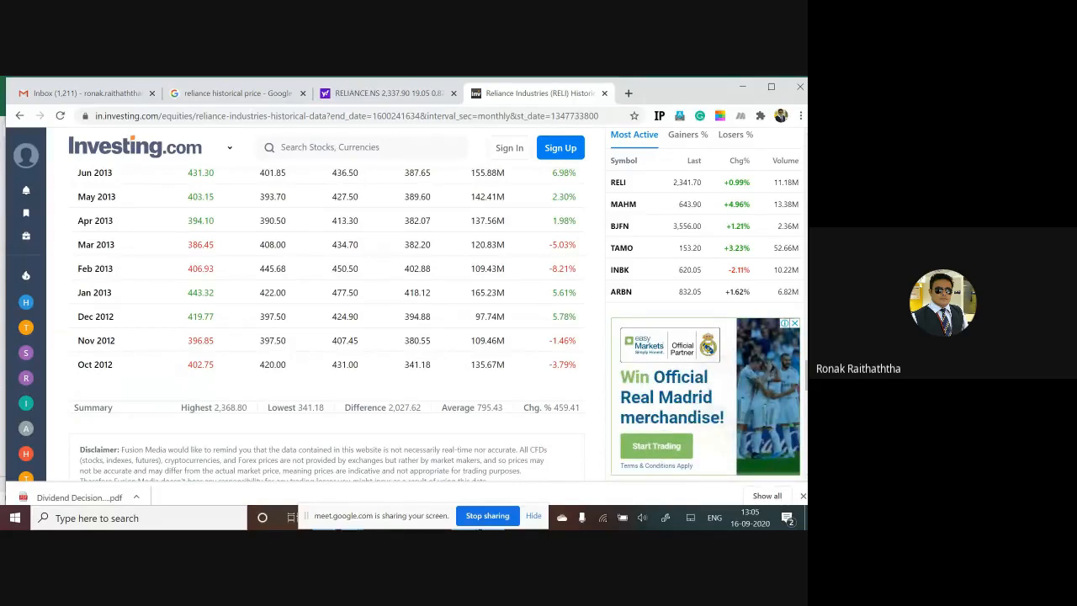
Step: Enlarge the browser page zoom to 175% on the Reliance historical price page
click(800, 117)
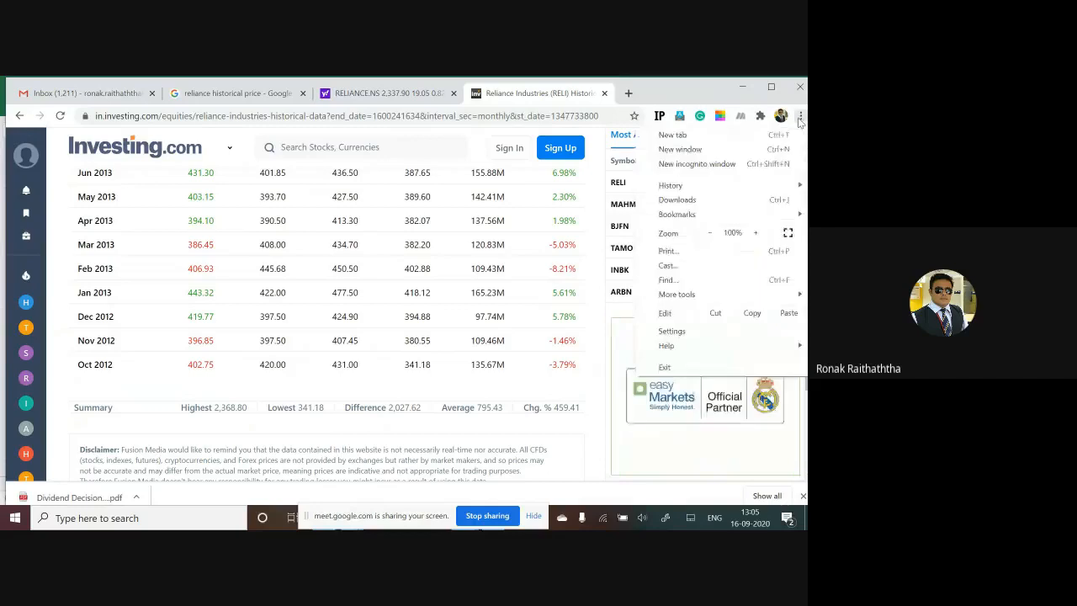
click(757, 234)
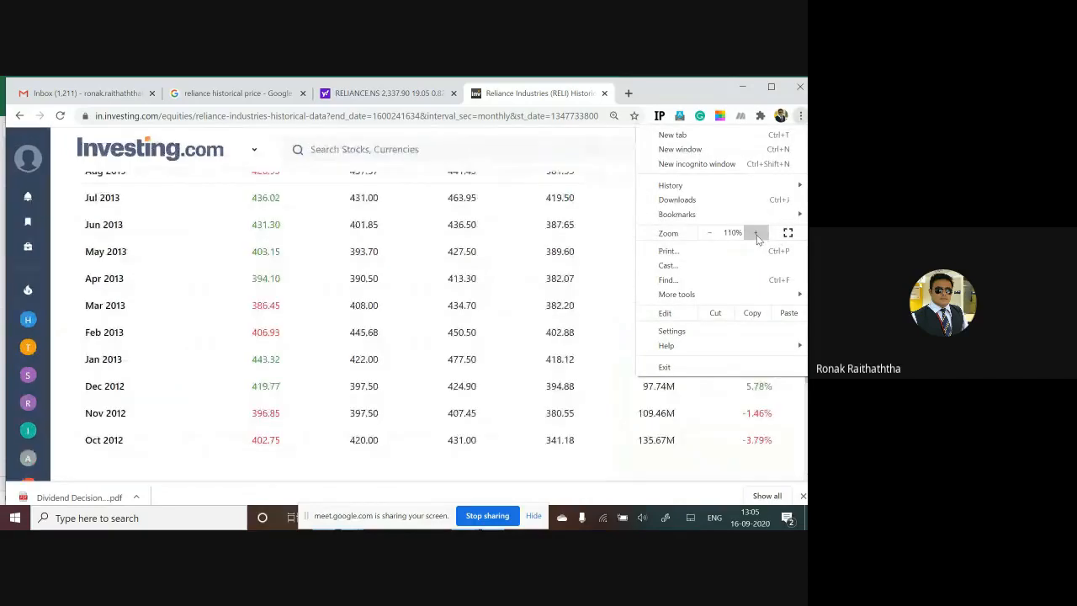
click(757, 235)
click(756, 234)
click(756, 235)
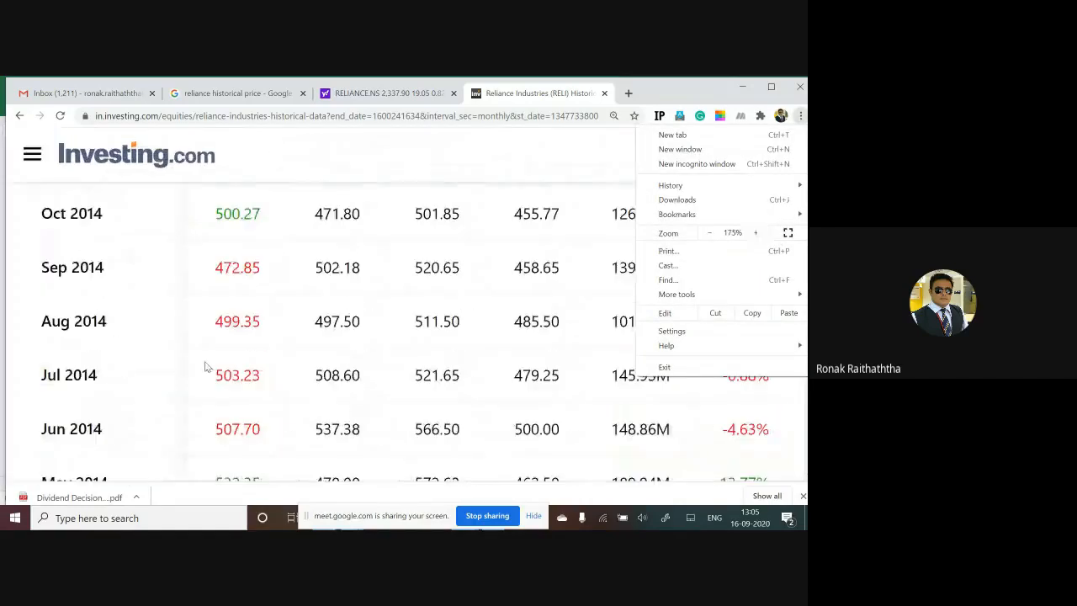
Step: Look through the enlarged monthly Reliance prices between September 2020 and October 2012, comparing the first and last months
scroll(212, 348, down, 7)
scroll(233, 358, down, 5)
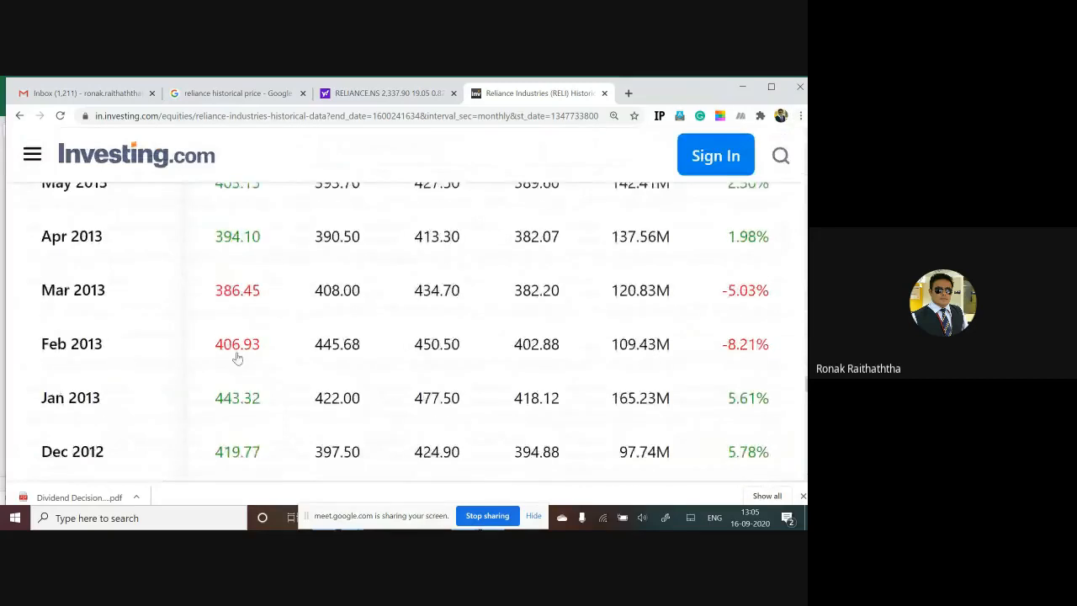
scroll(241, 359, up, 2)
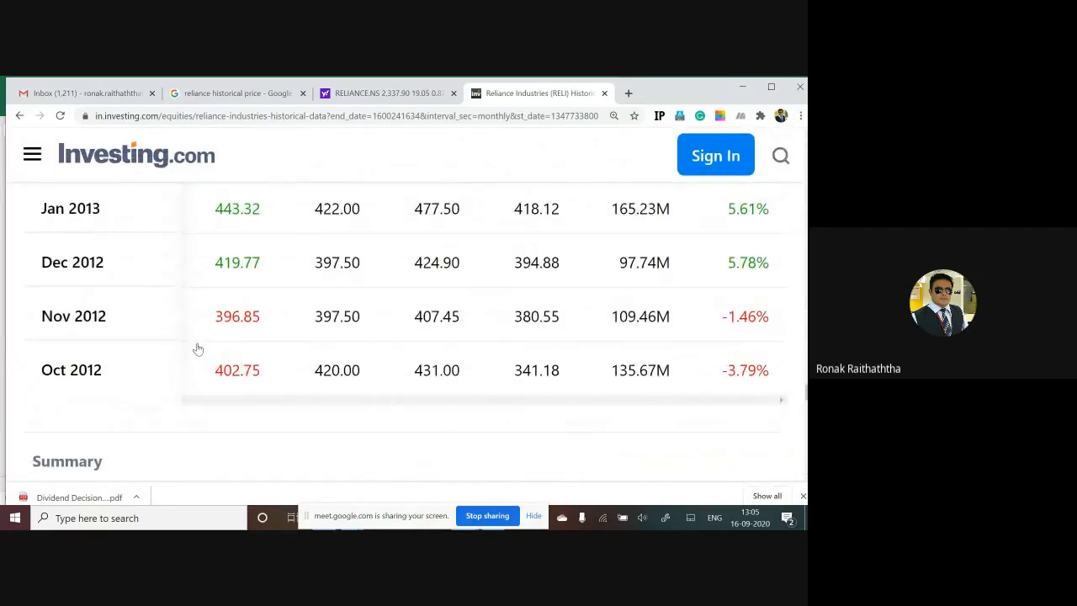
scroll(198, 349, up, 15)
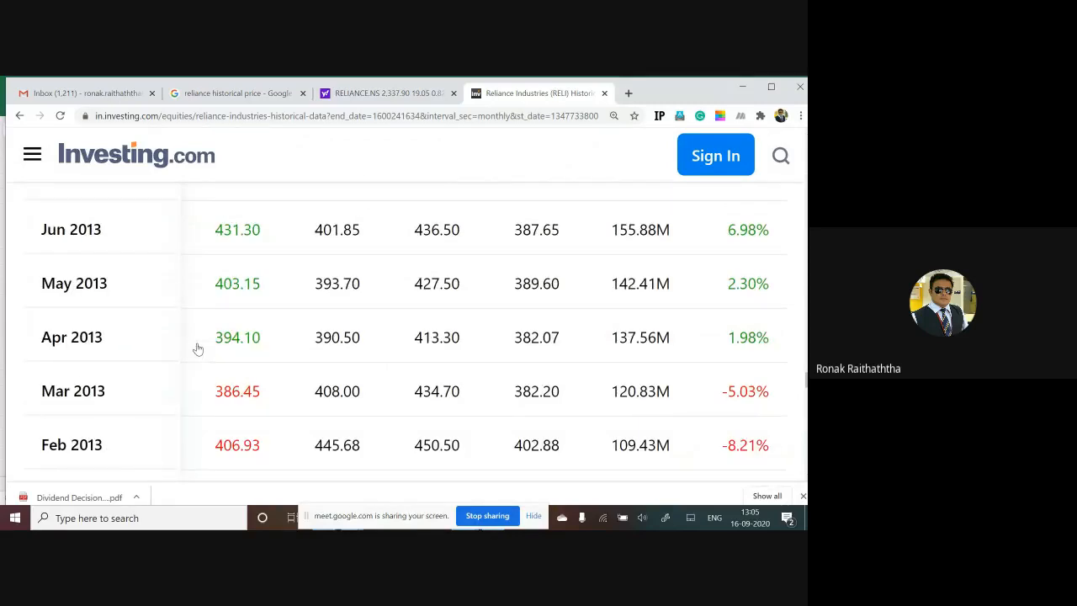
scroll(197, 348, up, 8)
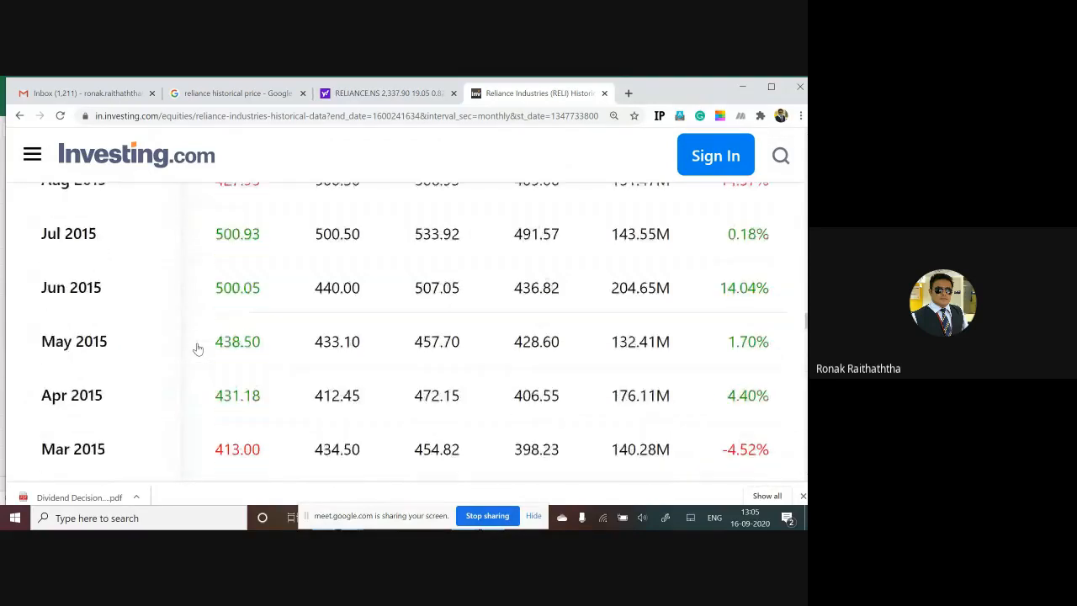
scroll(198, 349, up, 8)
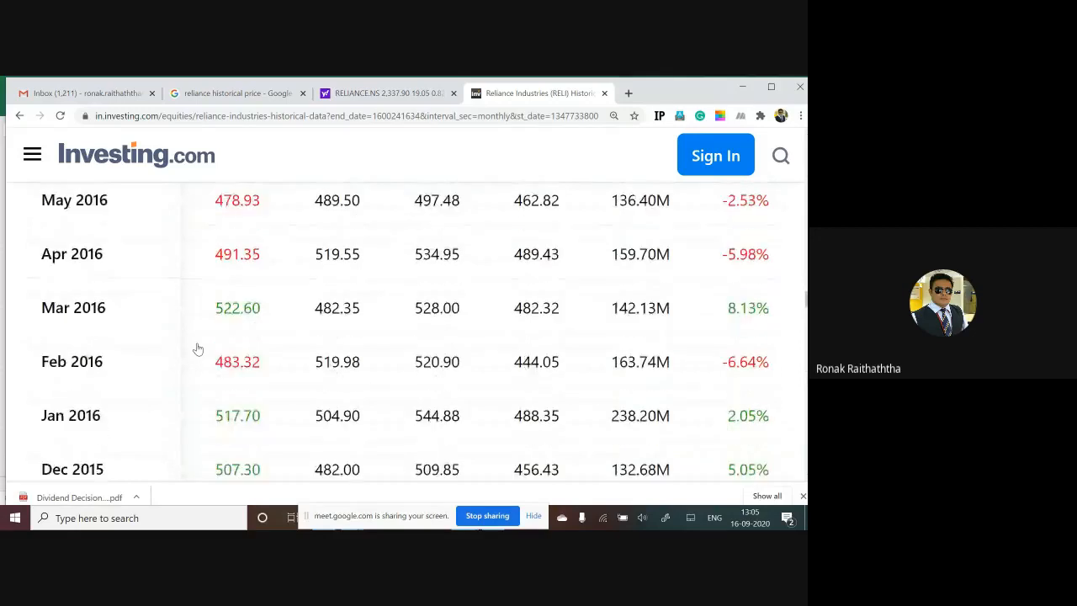
scroll(198, 348, up, 16)
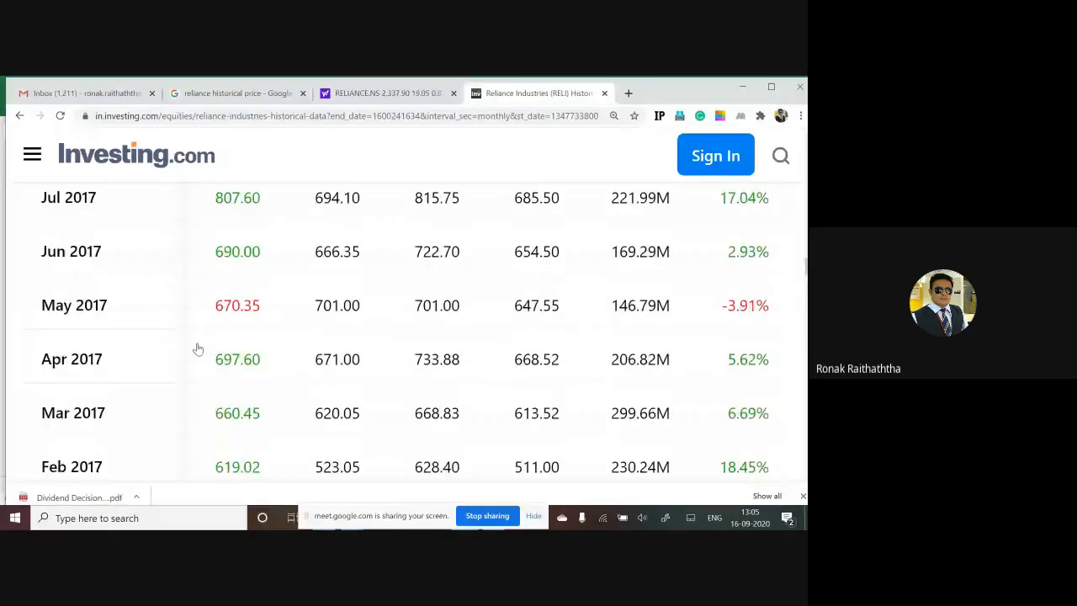
scroll(197, 348, up, 10)
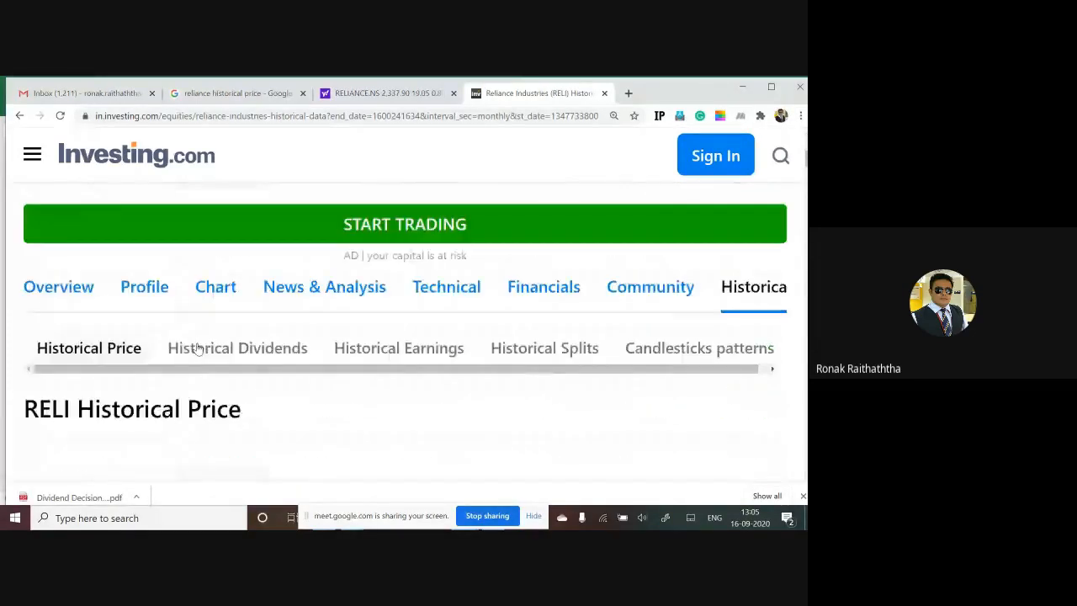
scroll(198, 348, down, 2)
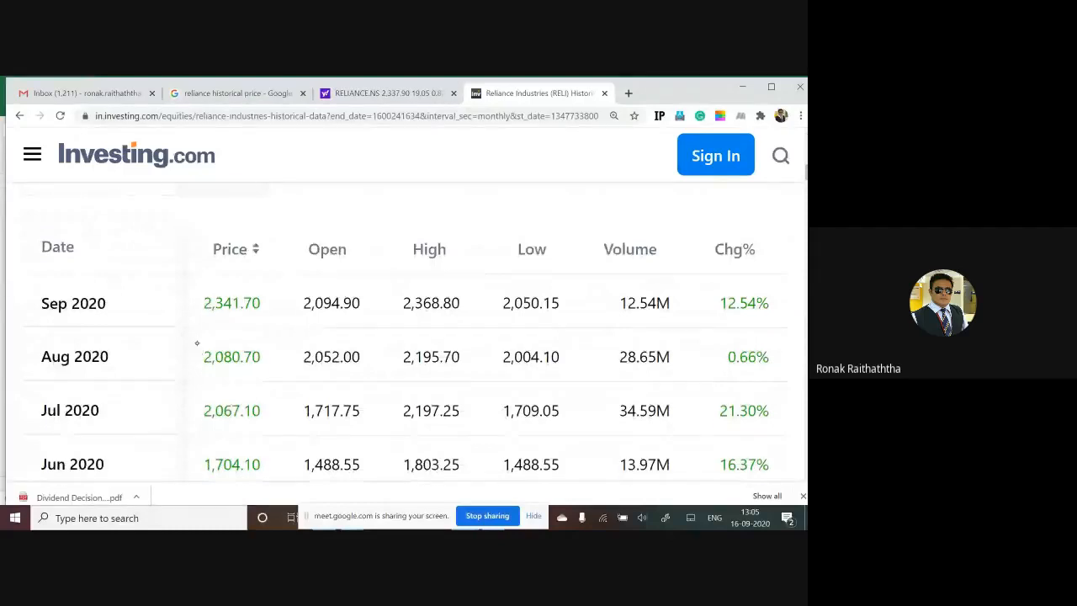
scroll(197, 348, down, 1)
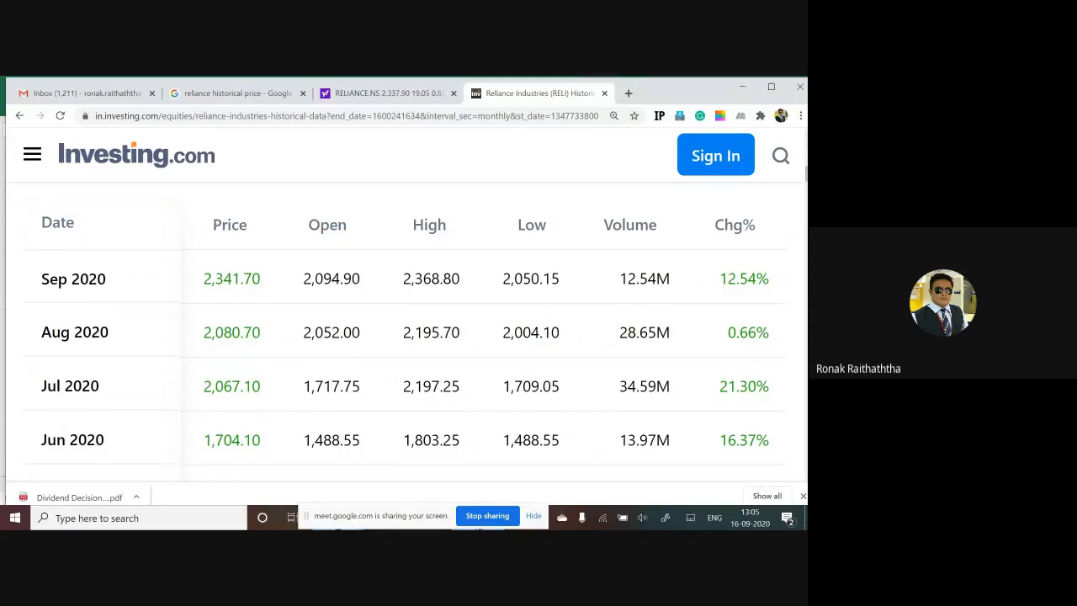
scroll(192, 350, down, 12)
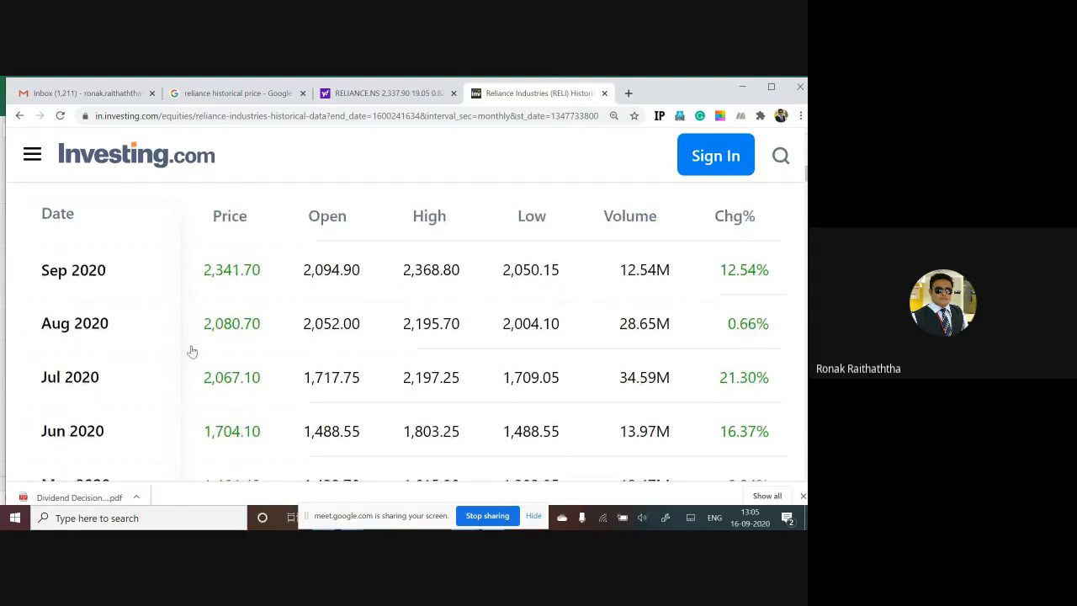
scroll(194, 350, down, 20)
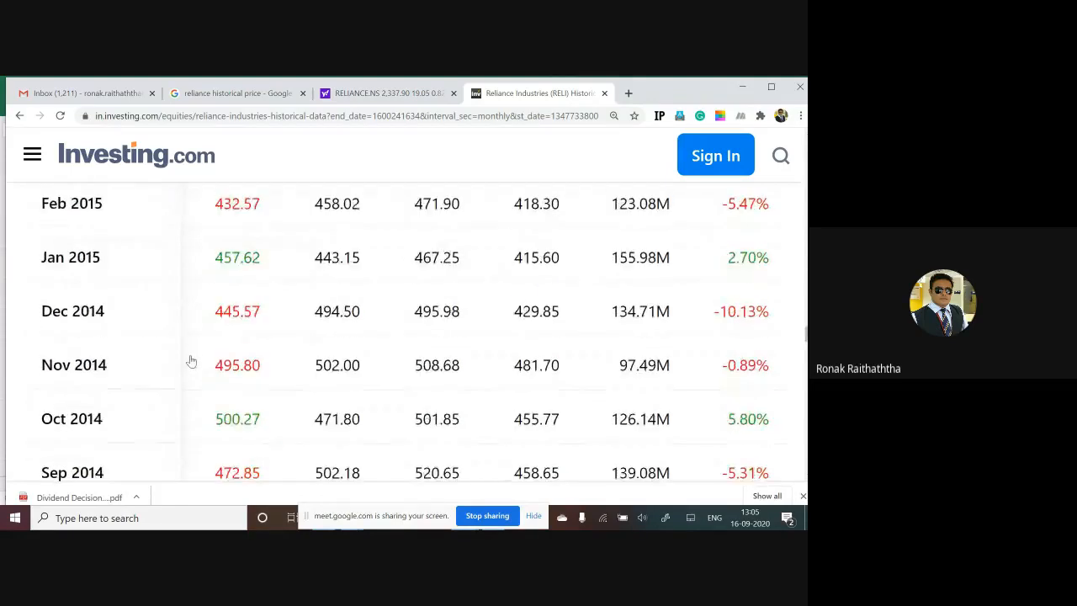
scroll(192, 362, down, 20)
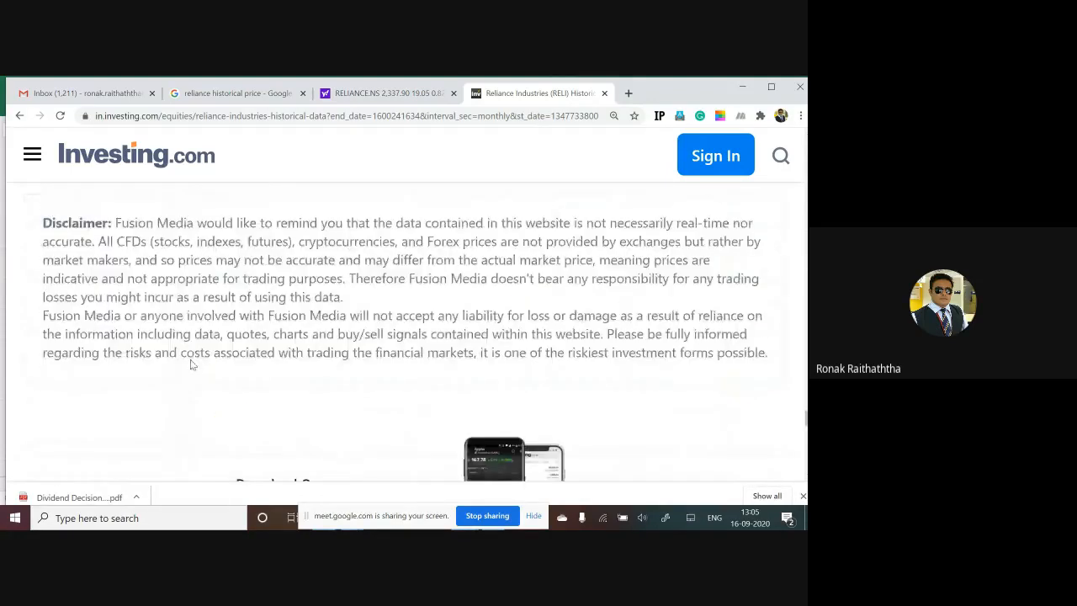
scroll(190, 364, up, 5)
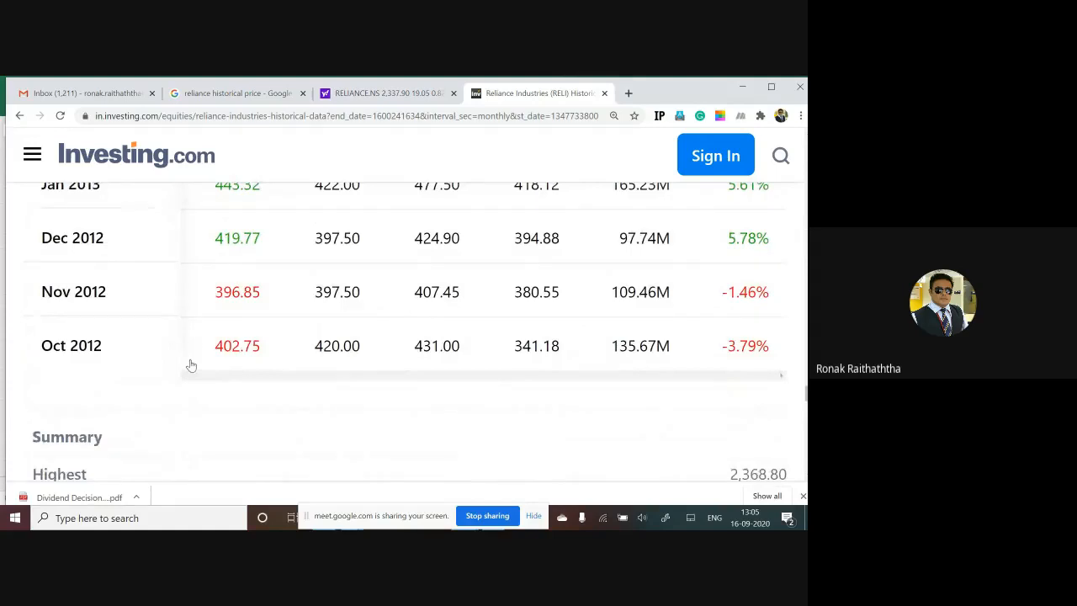
Step: Switch to the Excel workbook's CAGR sheet and enter Oct-12 in A1 with the price 402 in B1
key(alt+Tab)
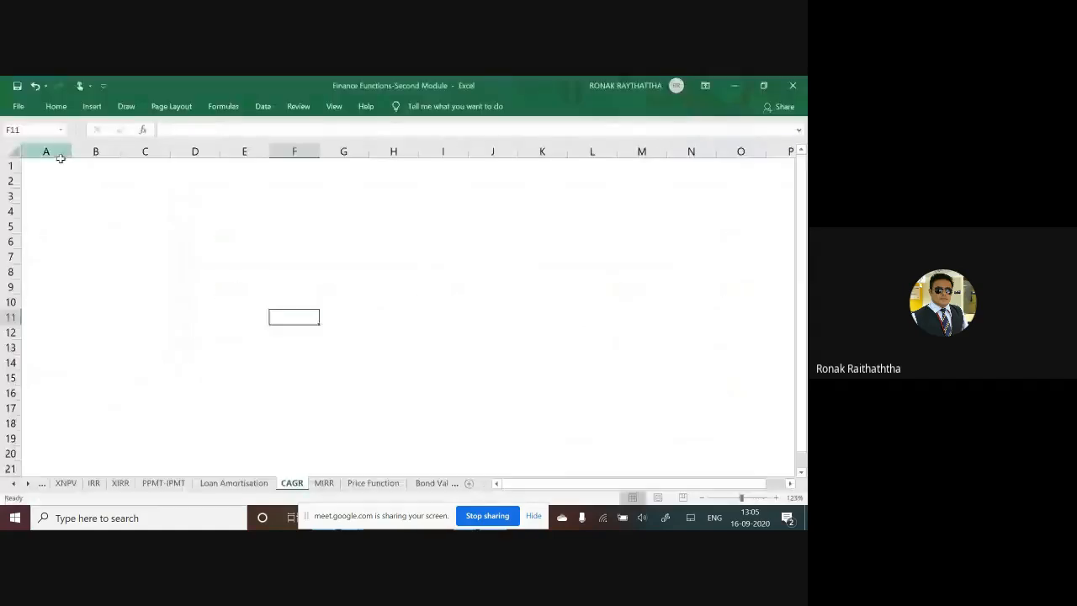
key(ctrl+Home)
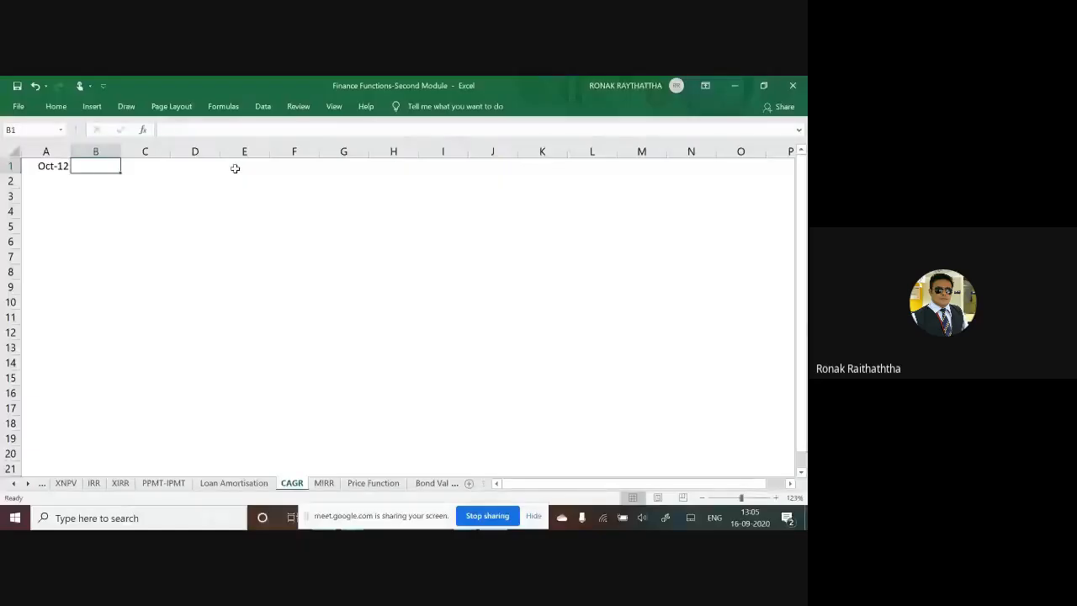
text(402)
key(Return)
Step: Look up the September 2020 price on Investing.com and enter Sep-20 in A2 with 2341 in B2 of the Excel sheet
key(alt+Tab)
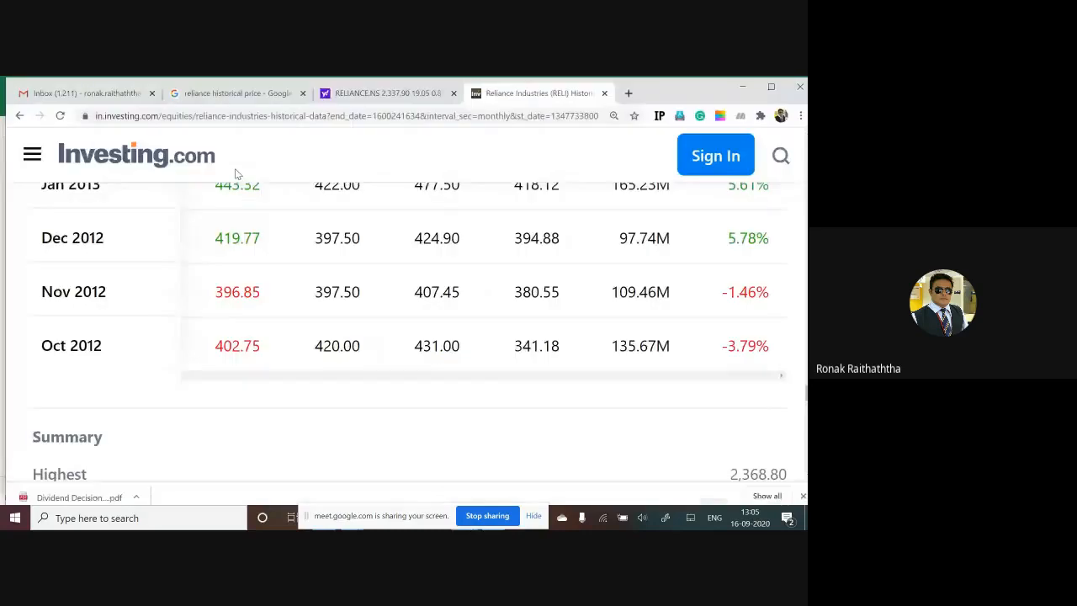
scroll(264, 231, up, 20)
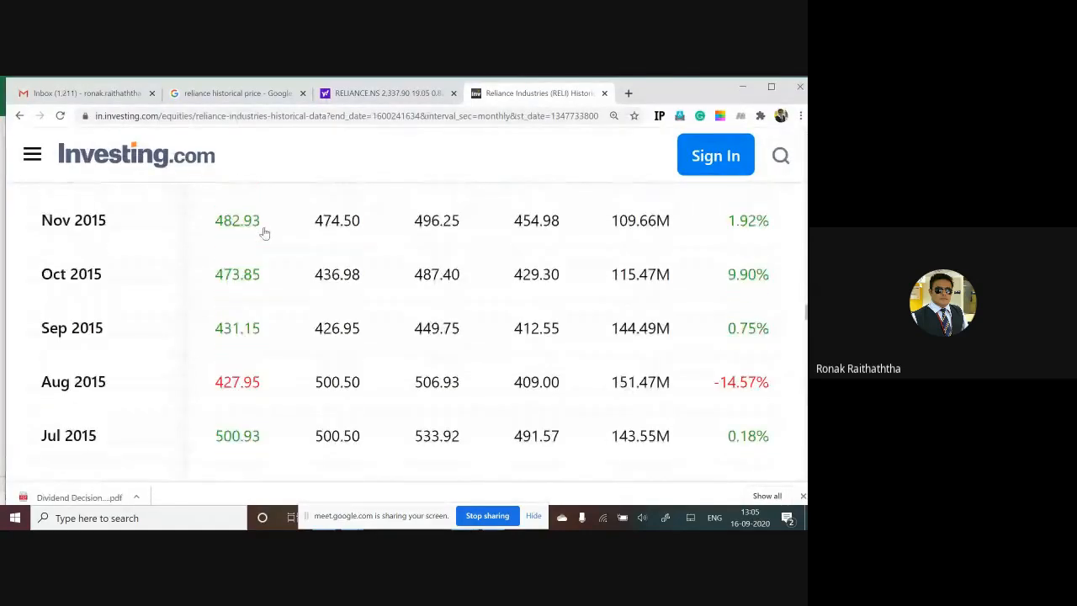
scroll(264, 232, up, 20)
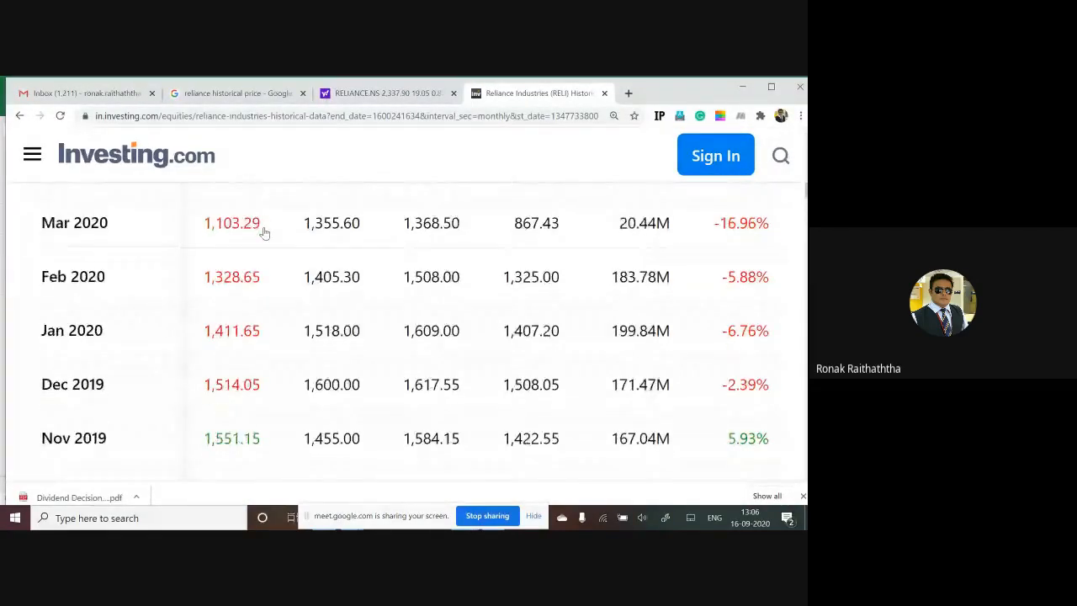
scroll(264, 233, up, 8)
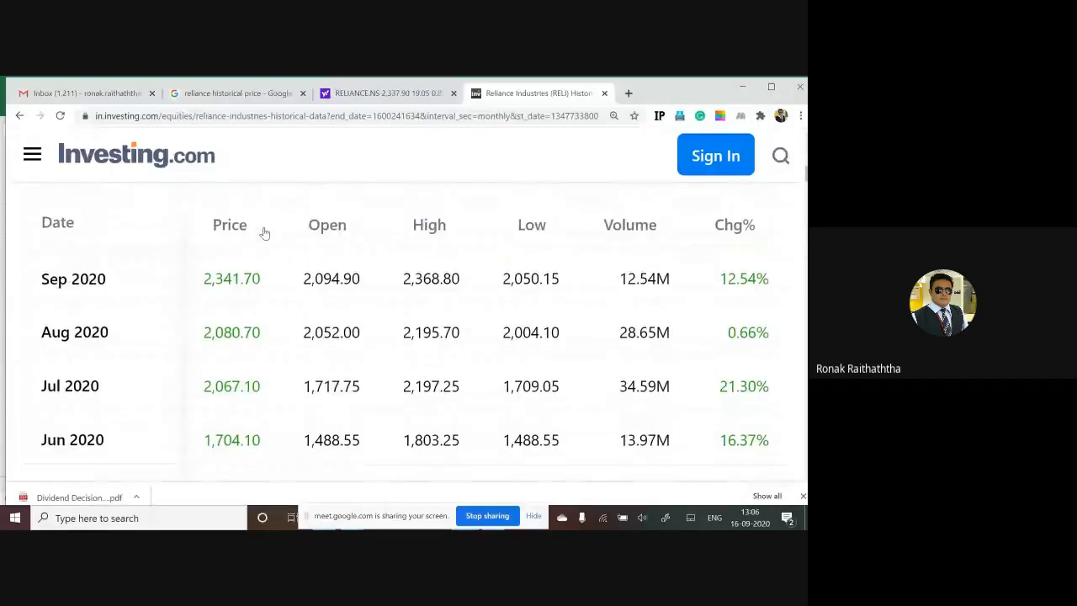
key(alt+Tab)
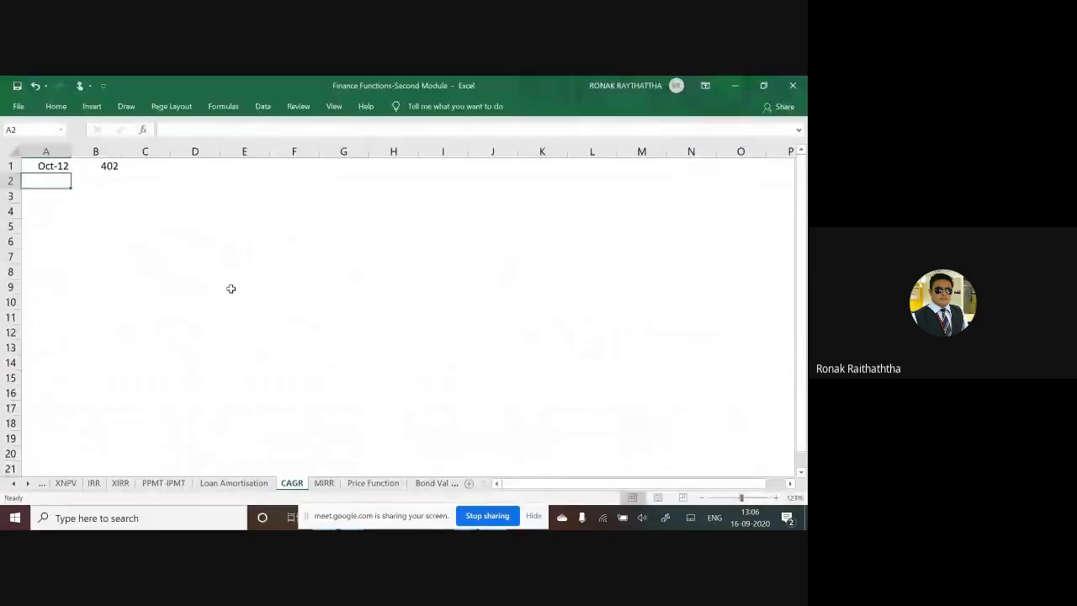
text(Sep)
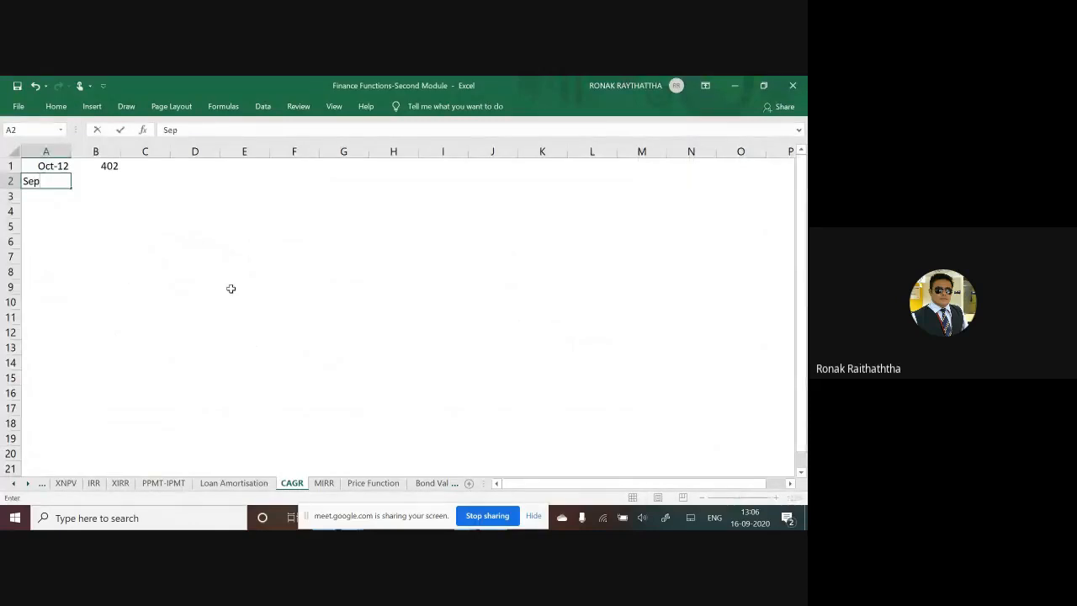
text(-20)
key(Tab)
text(2)
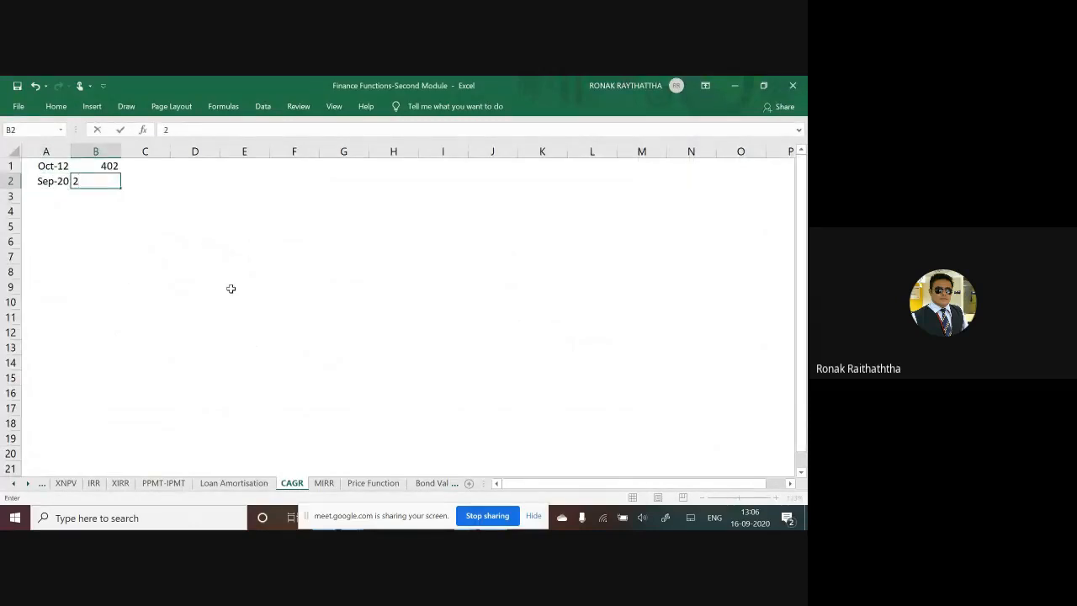
text(342)
key(BackSpace)
text(1)
key(Return)
Step: Check the two prices entered in the Excel sheet against the Investing.com price table
key(Up)
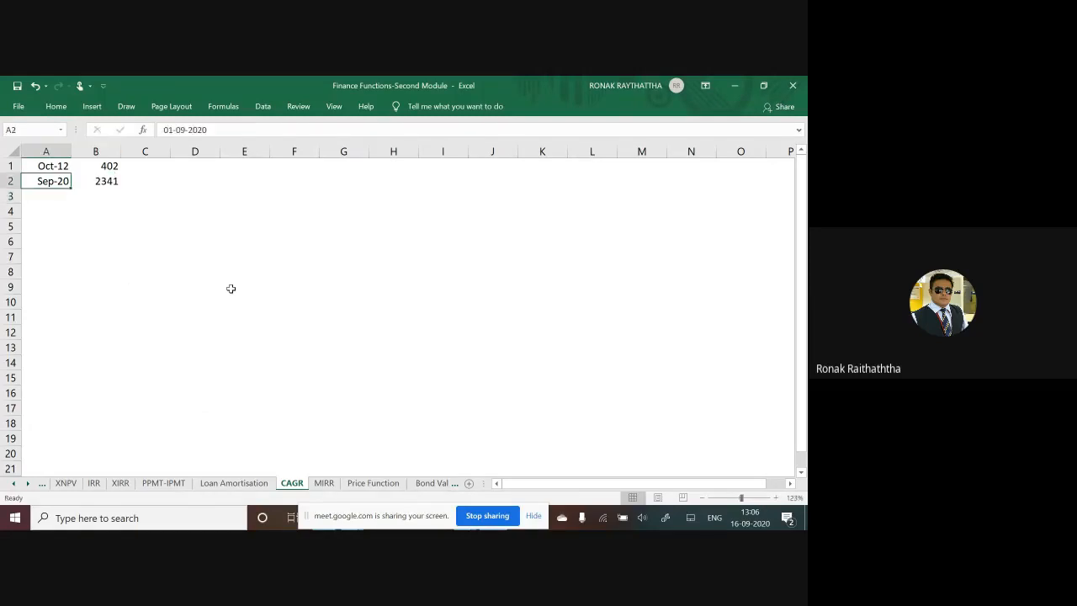
key(Right)
key(alt+Tab)
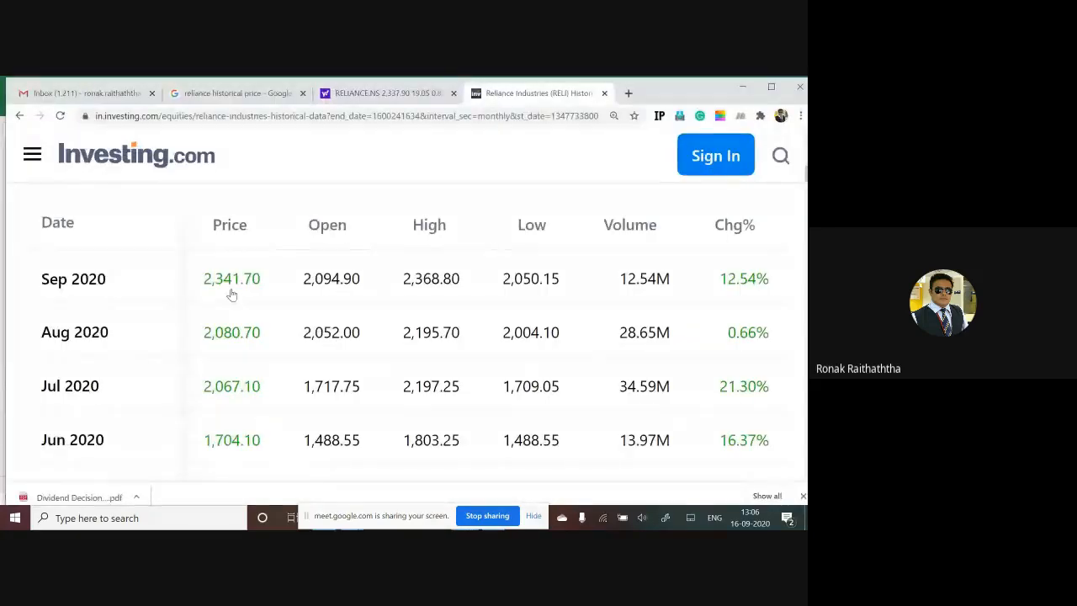
key(alt+Tab)
key(Up)
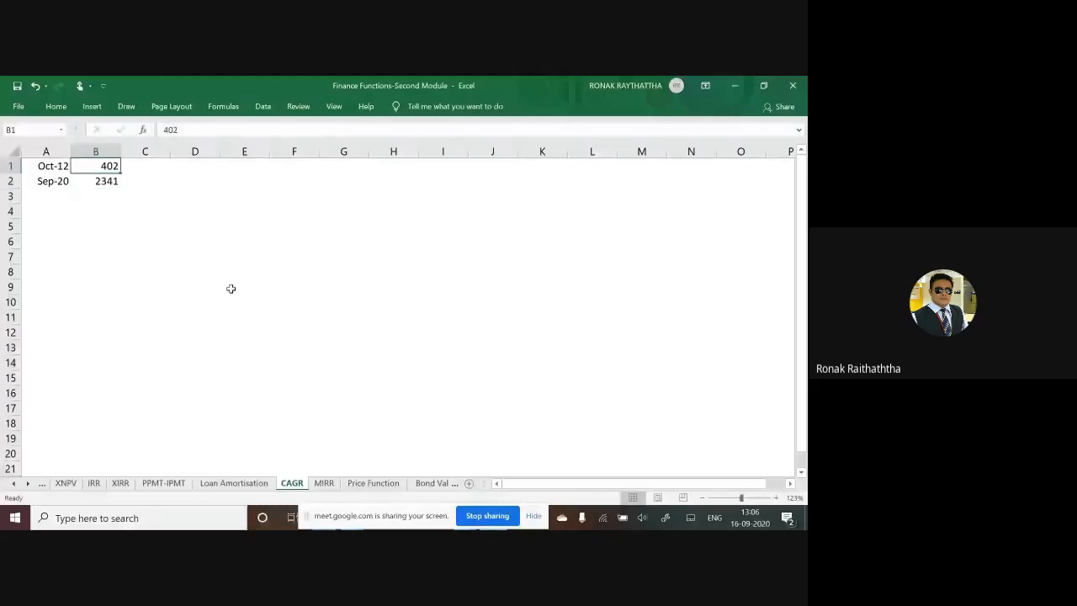
key(Down)
key(Down)
key(alt+Tab)
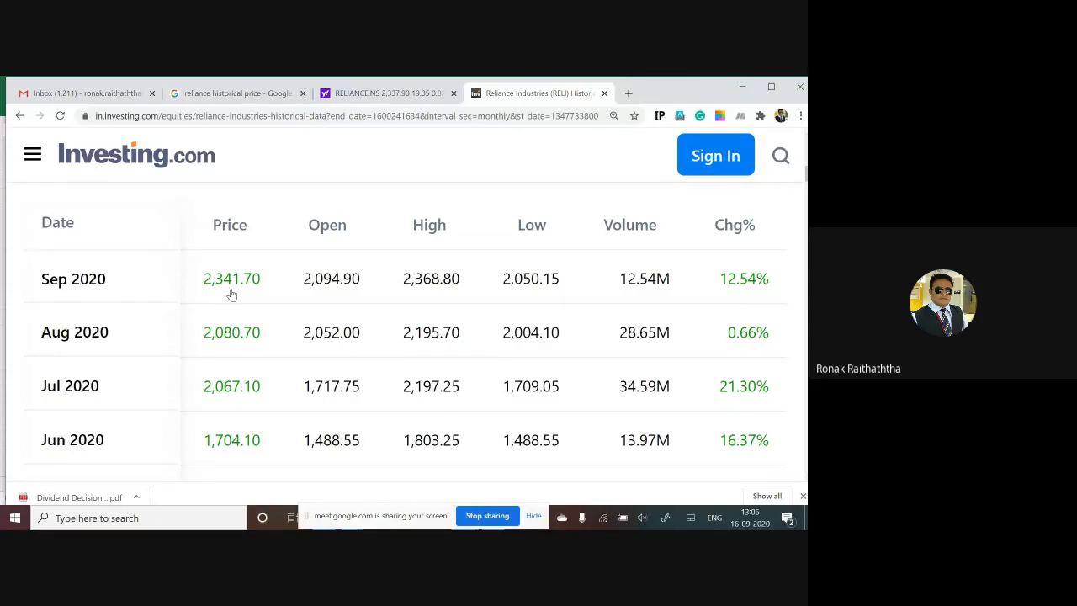
key(alt+Tab)
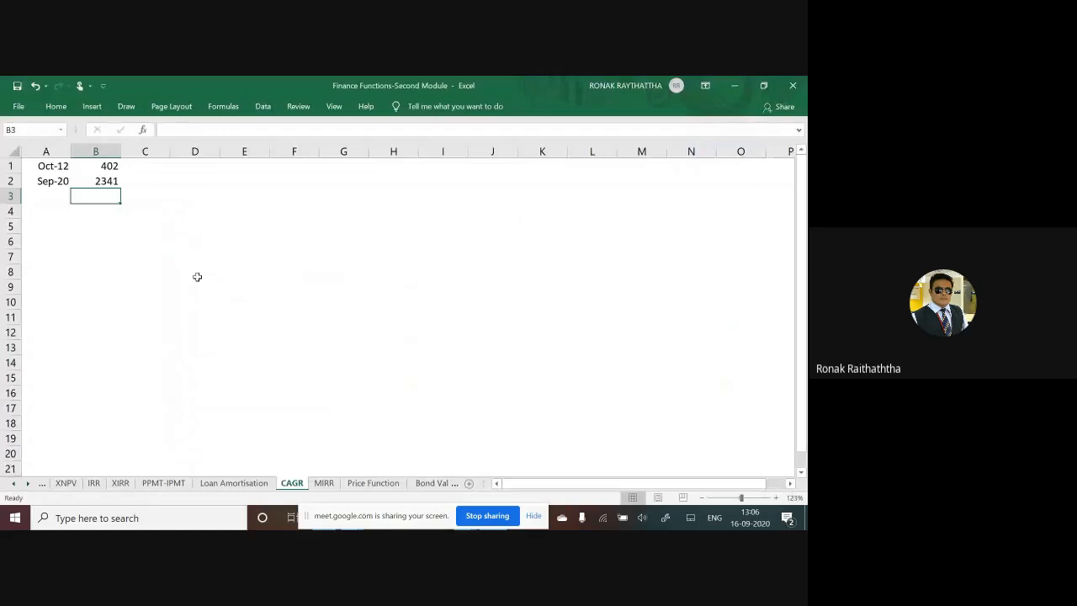
Step: Label cell A4 "No of years" and enter 8 in B4
key(Down)
key(Left)
text(No)
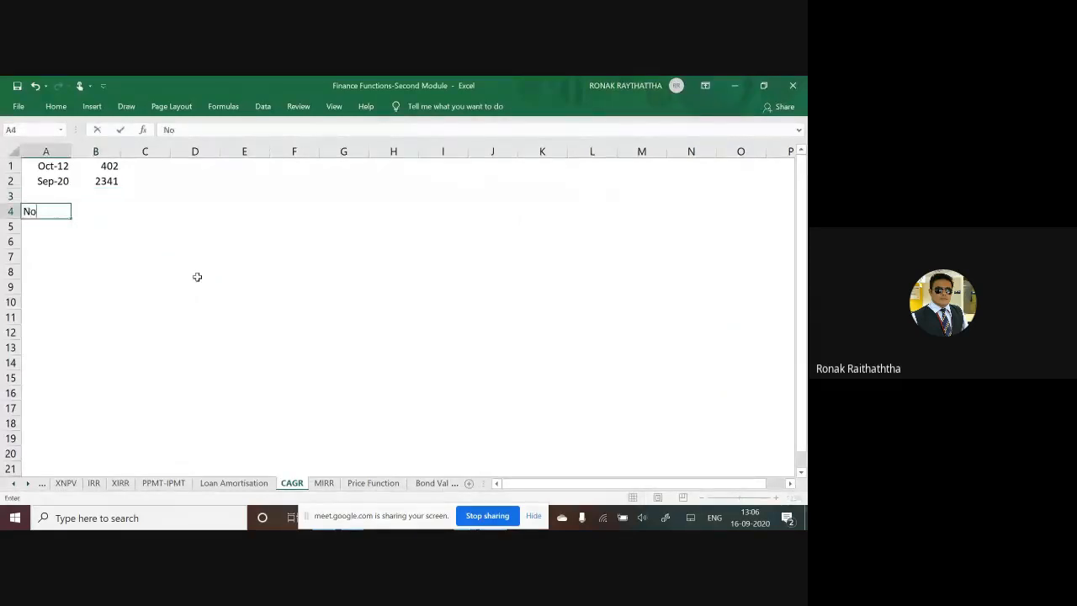
text( of years)
key(Tab)
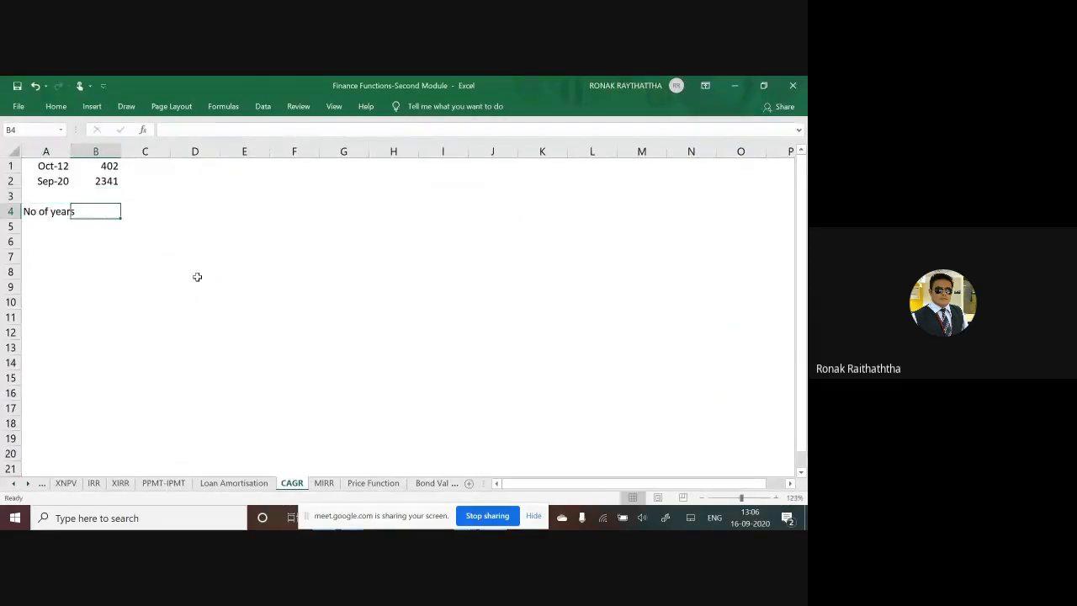
text(8)
key(Return)
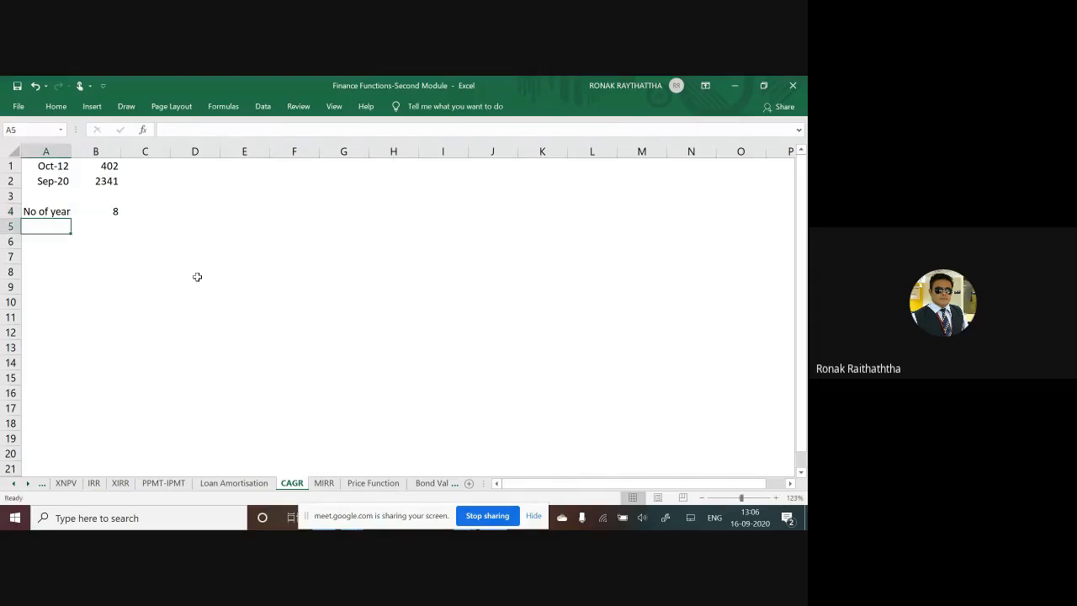
Step: Apply all borders to the range A1:B4 on the CAGR sheet
key(Up)
key(Up)
key(Up)
key(Up)
key(shift+Right)
key(shift+Down)
key(shift+Down)
key(shift+Down)
key(shift+Down)
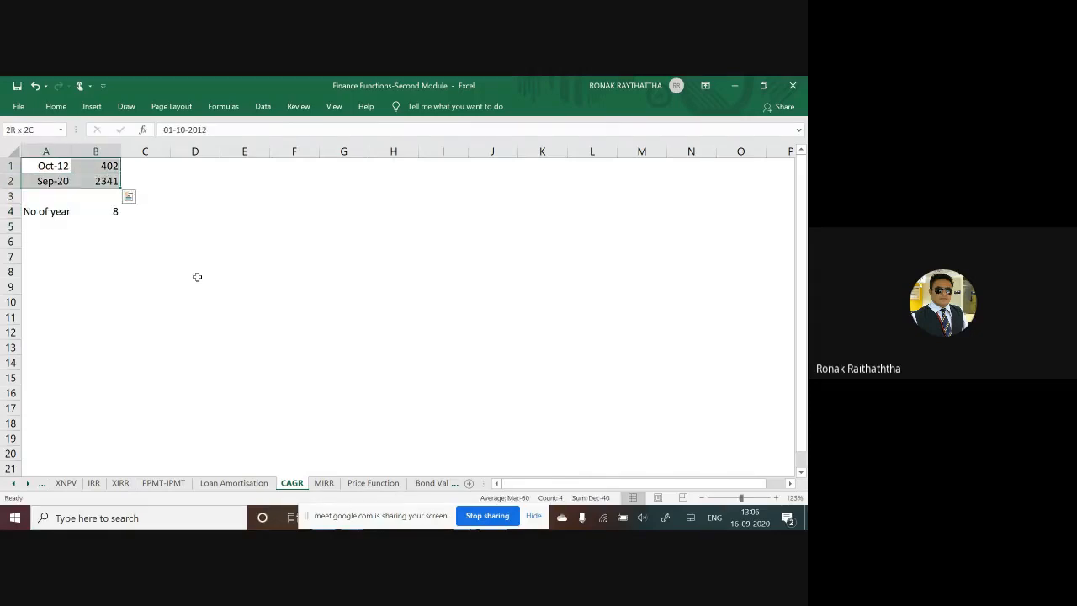
key(shift+Up)
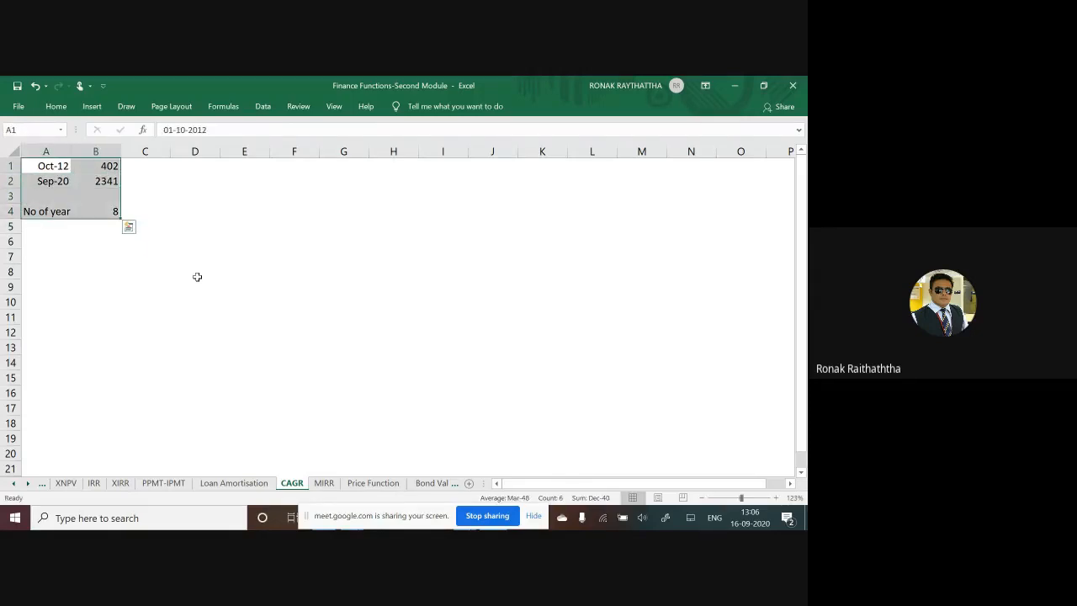
key(alt+h)
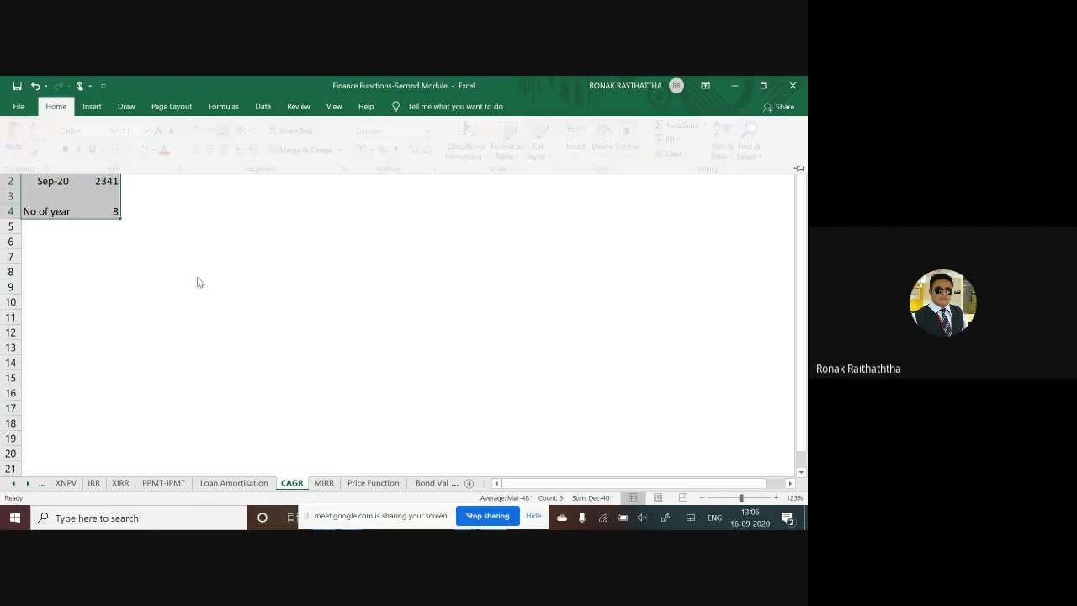
key(b)
key(a)
scroll(141, 253, up, 6)
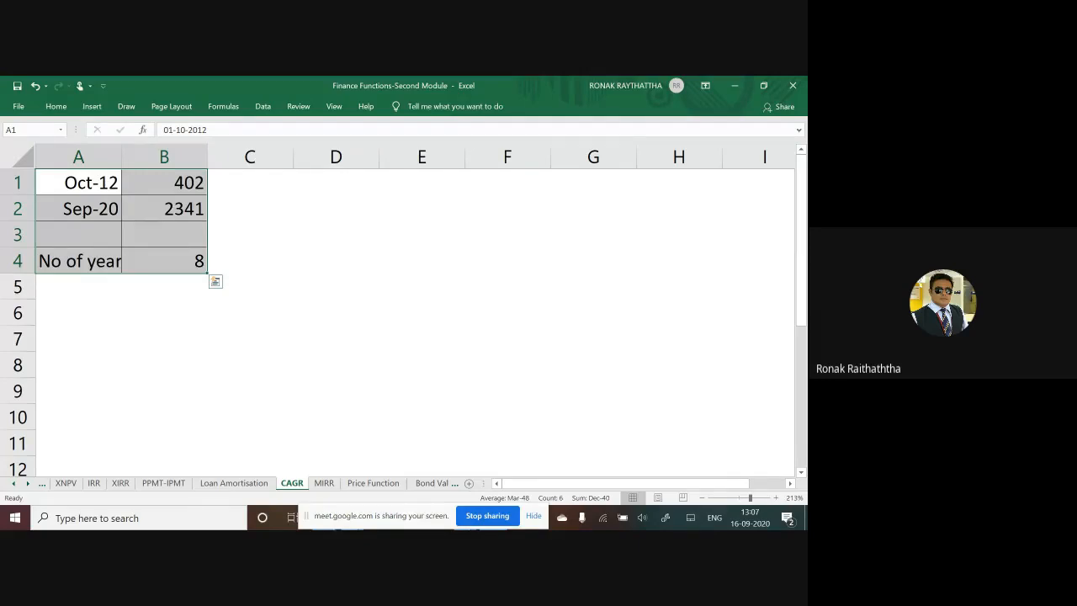
Step: Switch to the Google Meet call in the browser and check the chat and the full list of participants
key(alt+Tab)
key(alt+Tab)
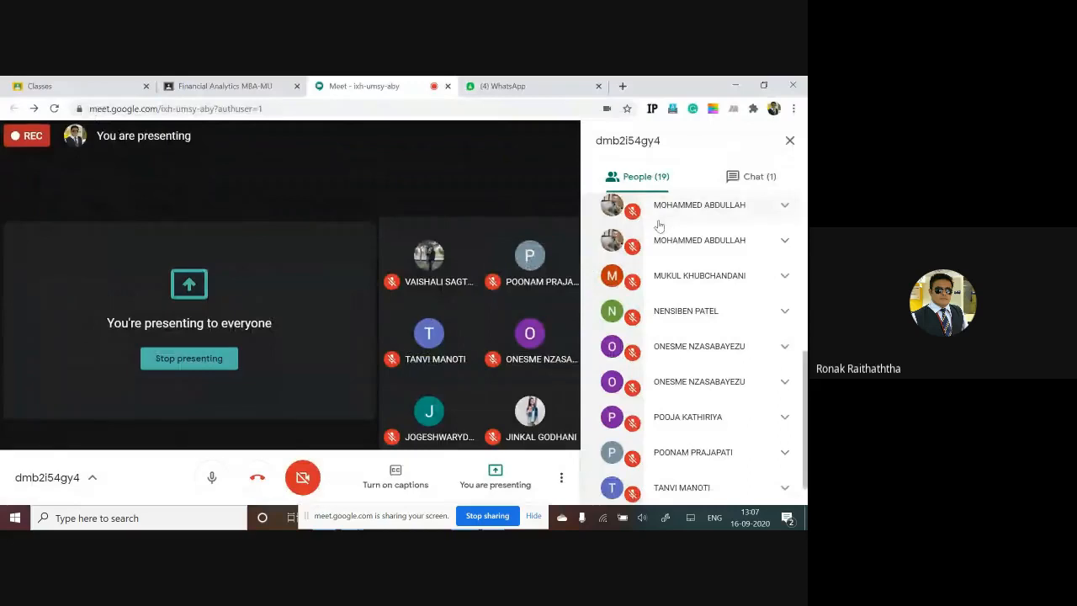
click(752, 179)
click(652, 180)
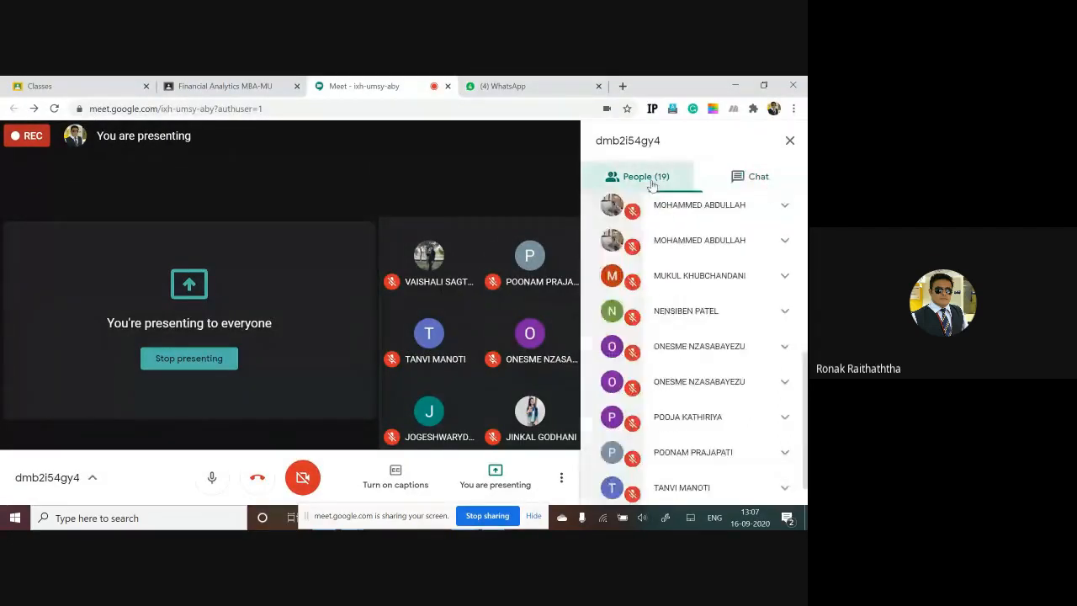
scroll(670, 339, down, 1)
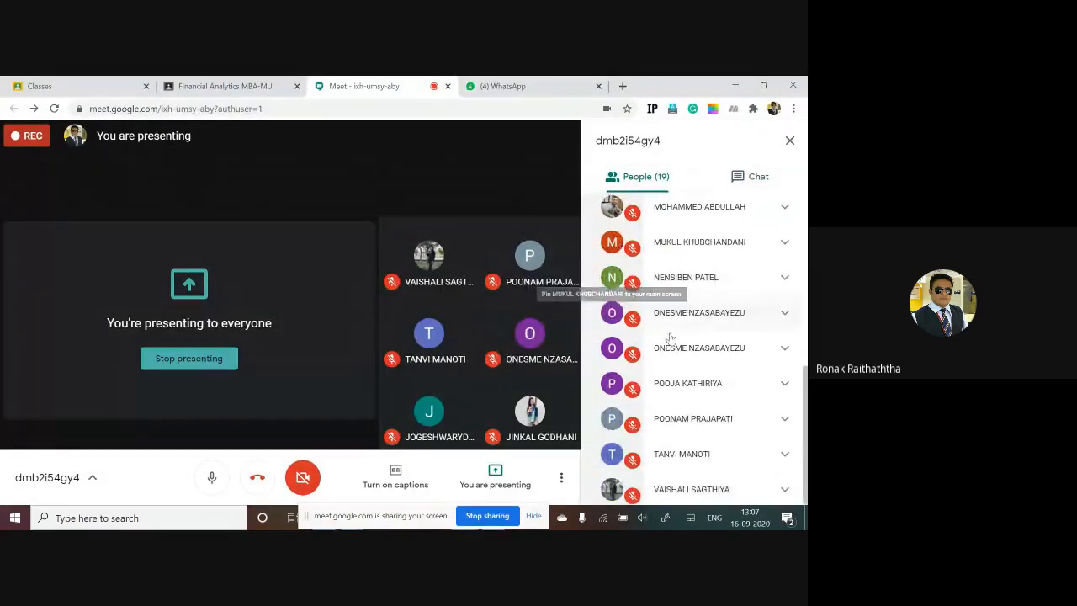
scroll(671, 339, up, 5)
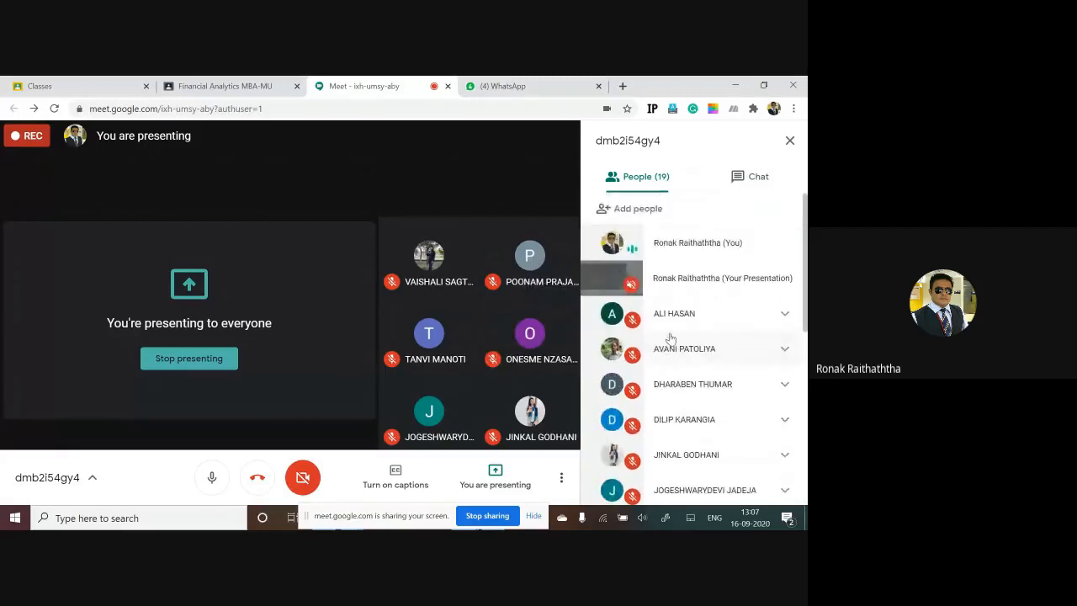
scroll(670, 338, down, 5)
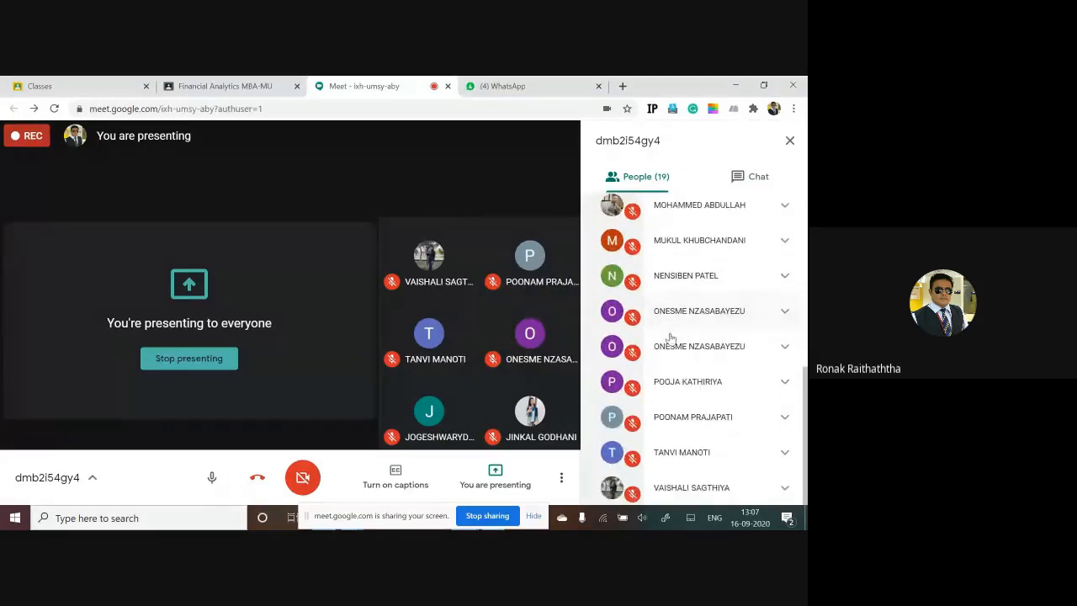
scroll(670, 338, up, 5)
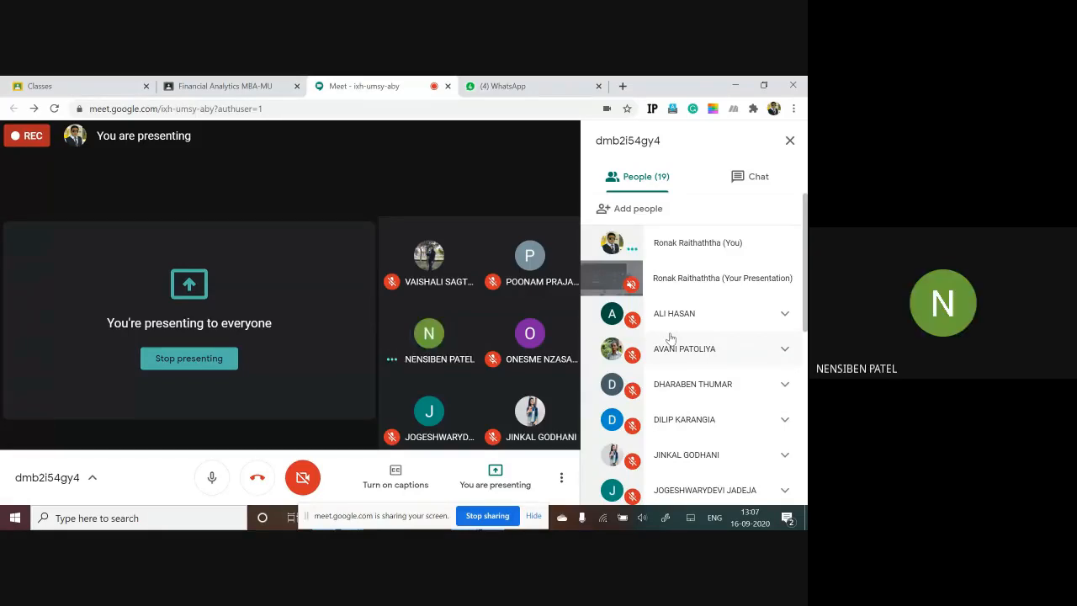
Step: Switch back to the Excel CAGR sheet and draw a red ink bracket beside the data in rows 1 to 4
key(alt+Tab)
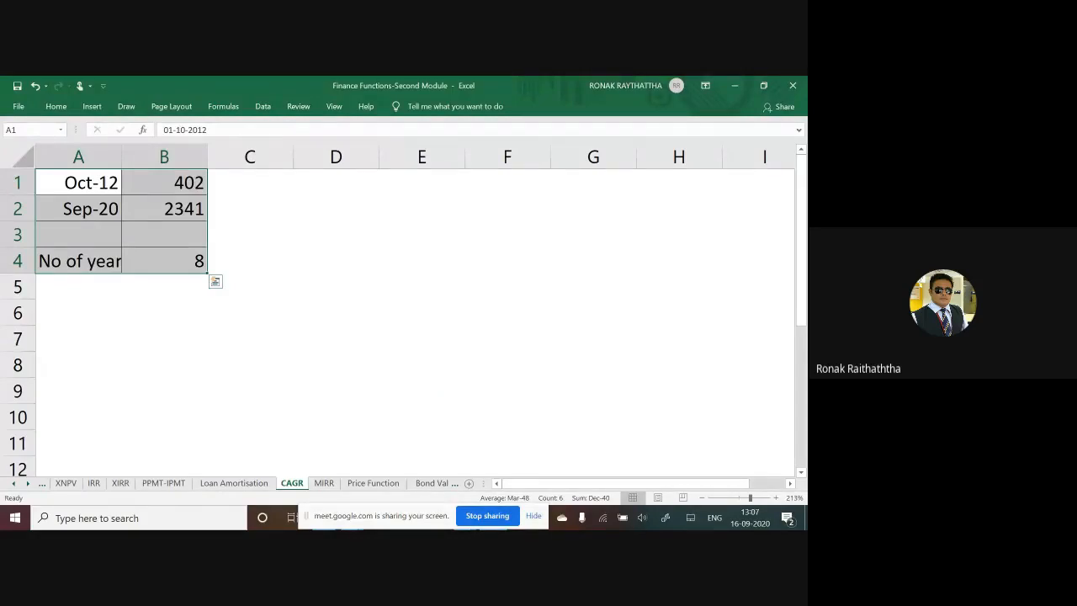
click(293, 284)
right_click(293, 283)
key(Escape)
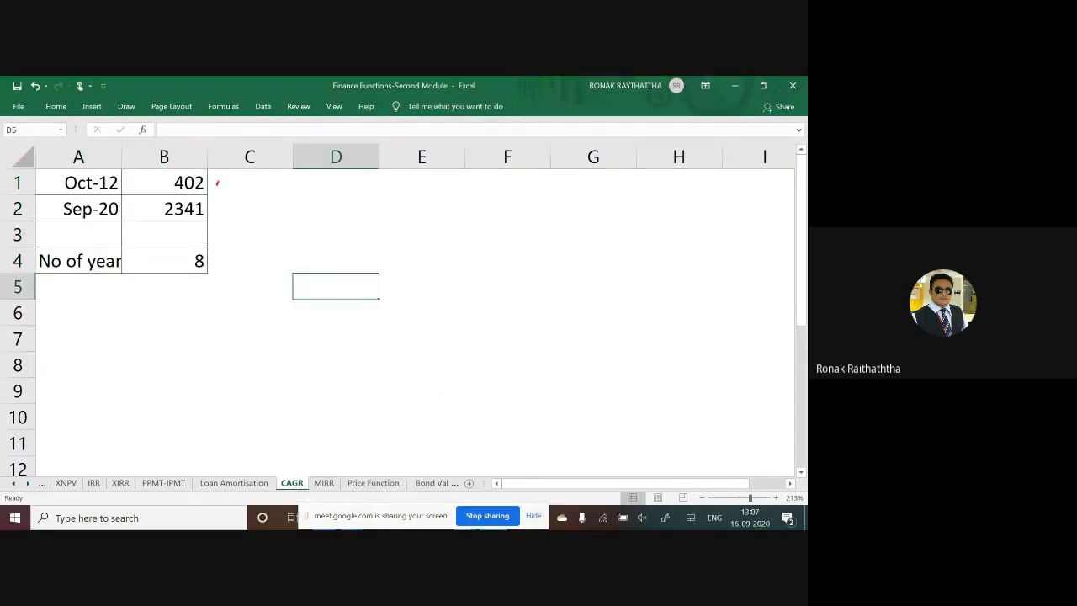
mouse_move(219, 177)
mouse_down()
mouse_move(244, 216)
mouse_move(206, 286)
mouse_up()
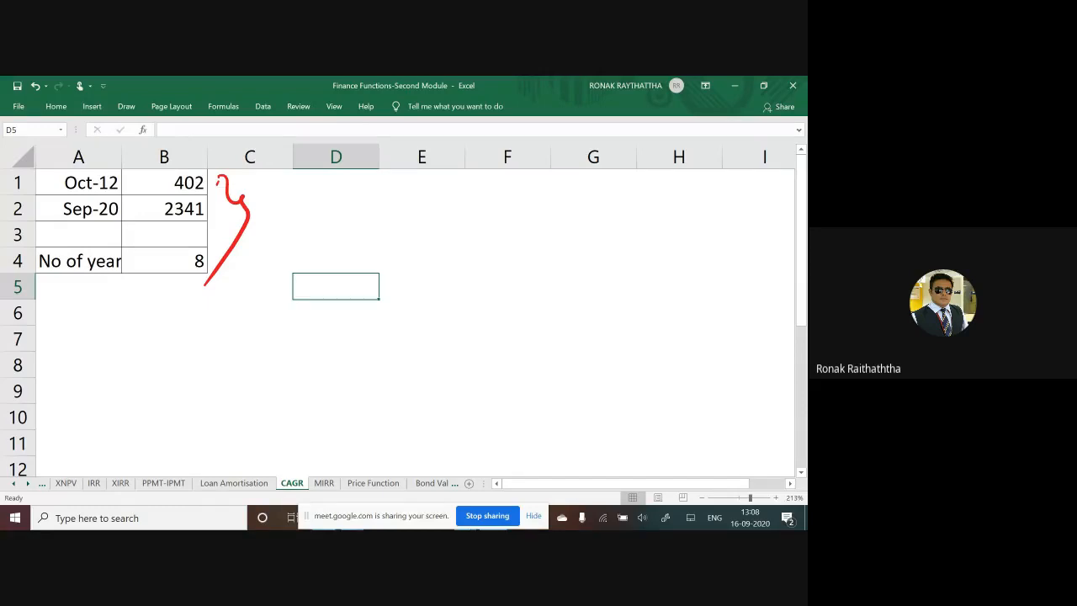
Step: Widen column A so the "No of years" label in A4 fits completely
click(121, 149)
drag(121, 149, 140, 149)
Step: Switch to the Google Meet call in the browser, check the chat messages, and return to the Excel CAGR sheet
key(alt+Tab)
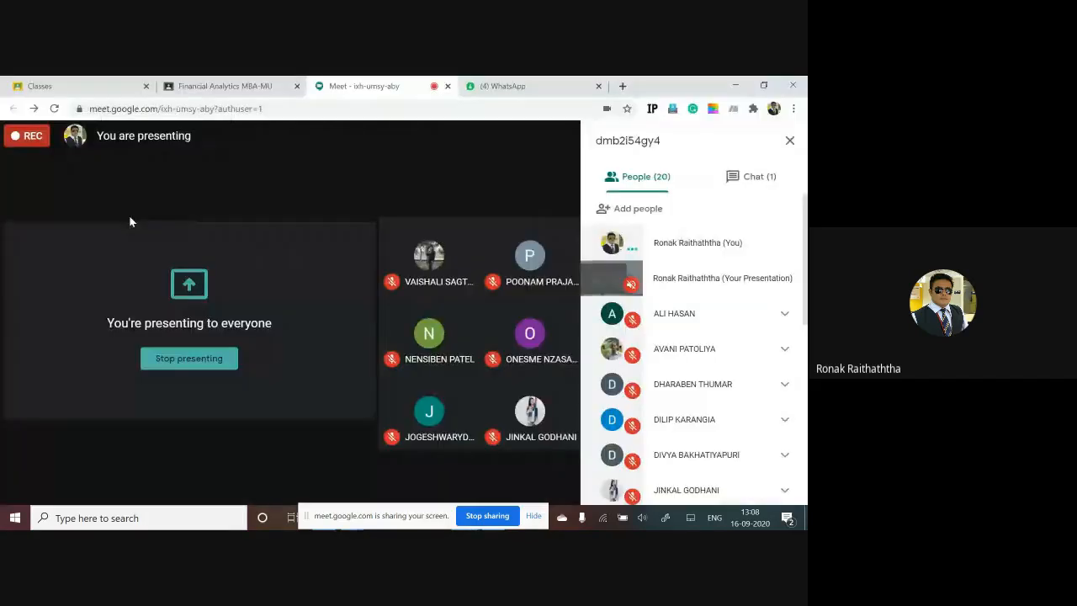
click(760, 177)
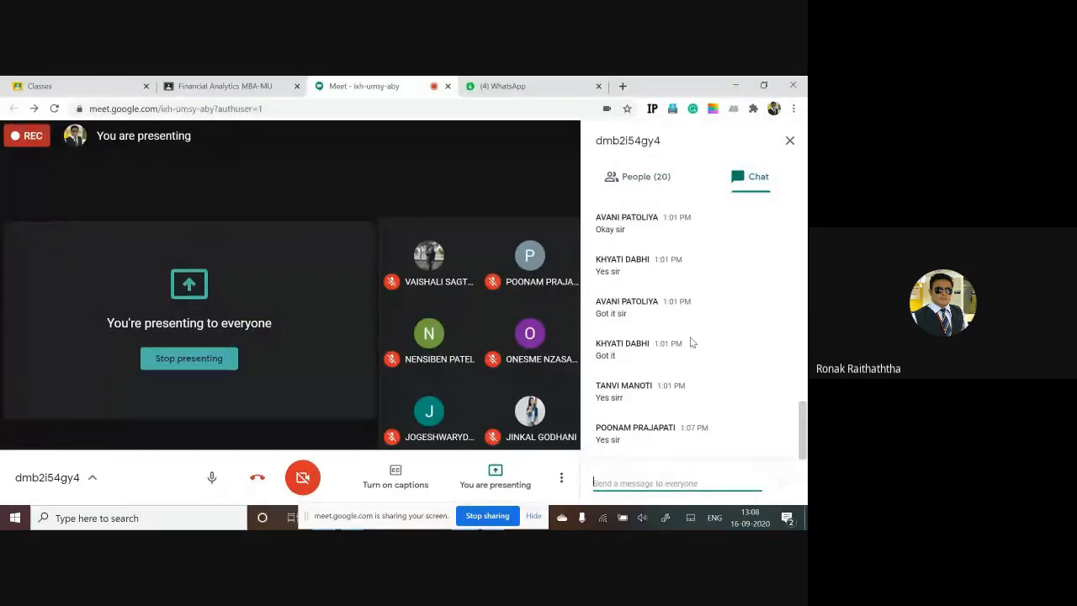
key(alt+Tab)
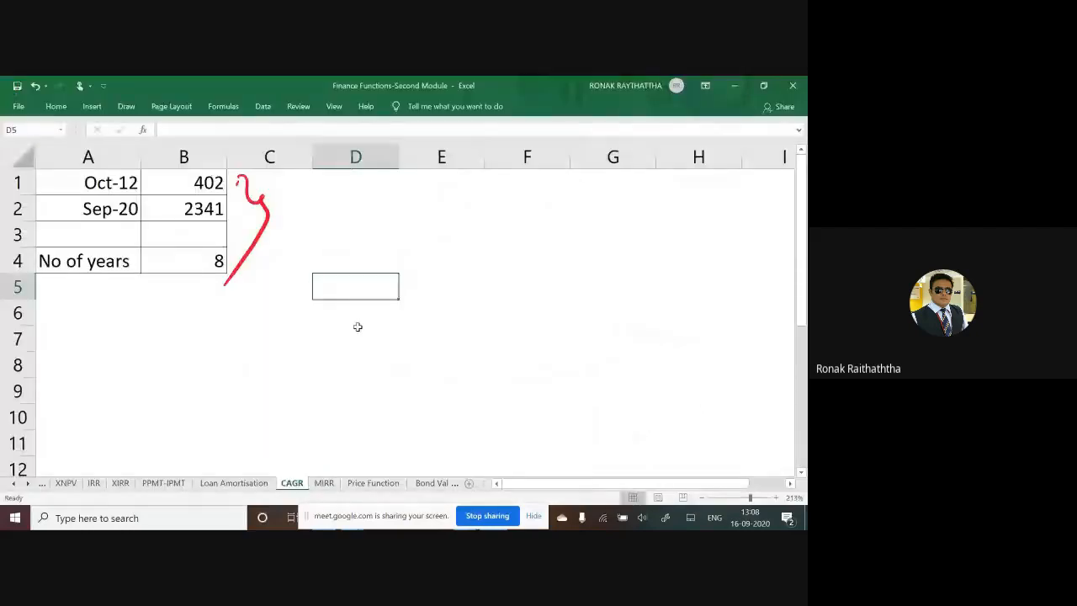
key(alt+Tab)
key(alt+Tab)
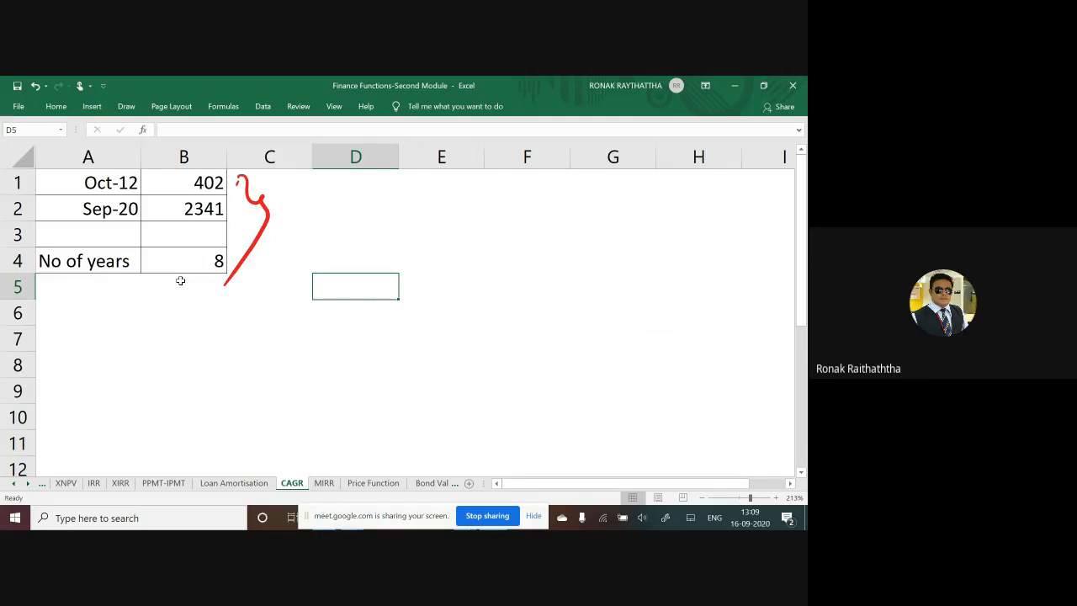
Step: Handwrite "CAGR" in red ink beside the bracket, with "Compounded annual growth Rate" sloping upward below it
mouse_move(311, 217)
mouse_down()
mouse_move(313, 242)
mouse_move(342, 234)
mouse_move(380, 189)
mouse_move(391, 212)
mouse_up()
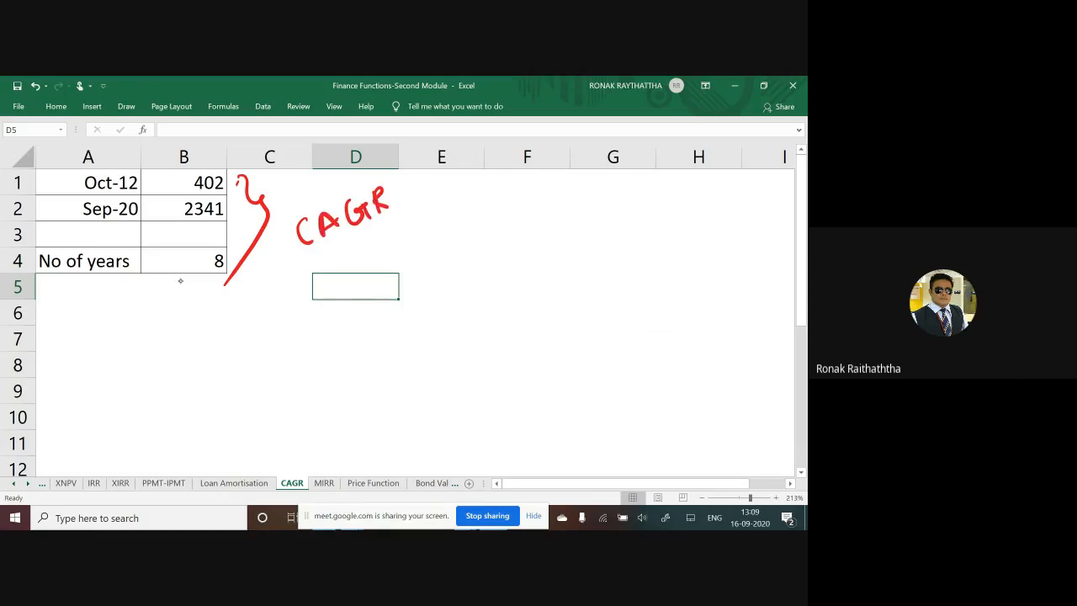
mouse_move(281, 301)
mouse_down()
mouse_move(291, 314)
mouse_move(313, 305)
mouse_move(330, 318)
mouse_move(344, 281)
mouse_move(405, 244)
mouse_move(415, 224)
mouse_up()
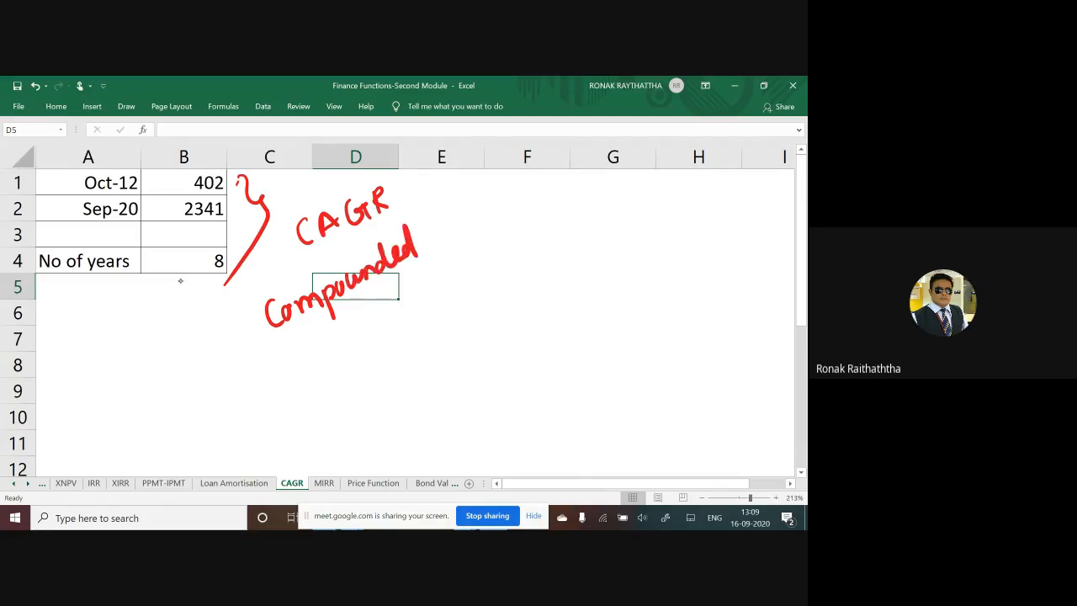
mouse_move(424, 278)
mouse_down()
mouse_move(461, 266)
mouse_move(505, 221)
mouse_up()
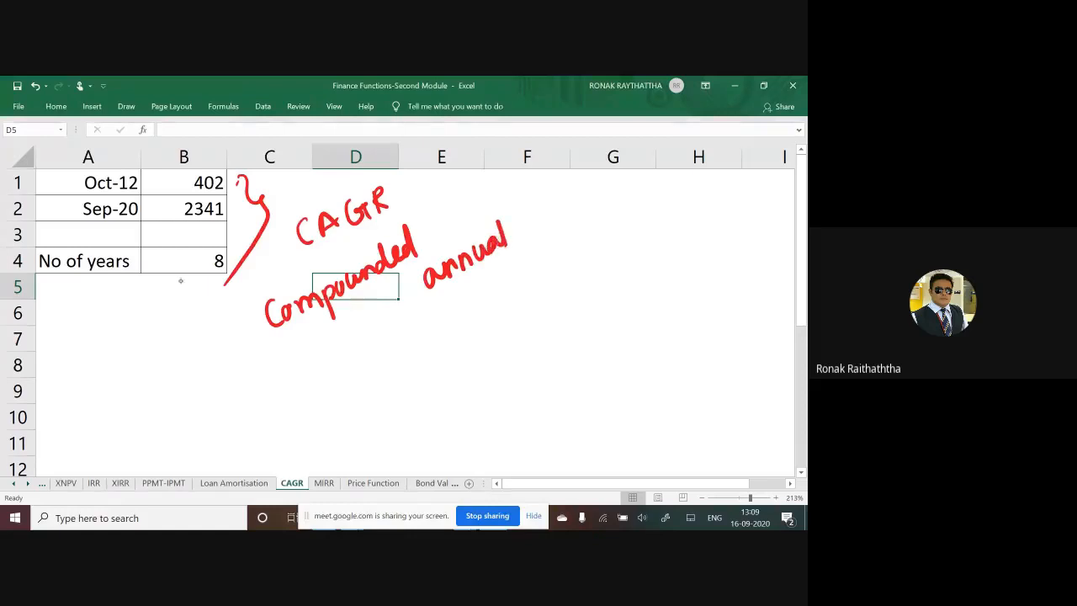
drag(476, 300, 480, 336)
drag(491, 313, 530, 271)
drag(532, 281, 562, 253)
mouse_move(577, 261)
mouse_down()
mouse_move(581, 234)
mouse_move(592, 254)
mouse_move(599, 247)
mouse_up()
mouse_move(603, 214)
mouse_down()
mouse_move(608, 244)
mouse_move(613, 219)
mouse_up()
drag(623, 229, 636, 215)
click(646, 214)
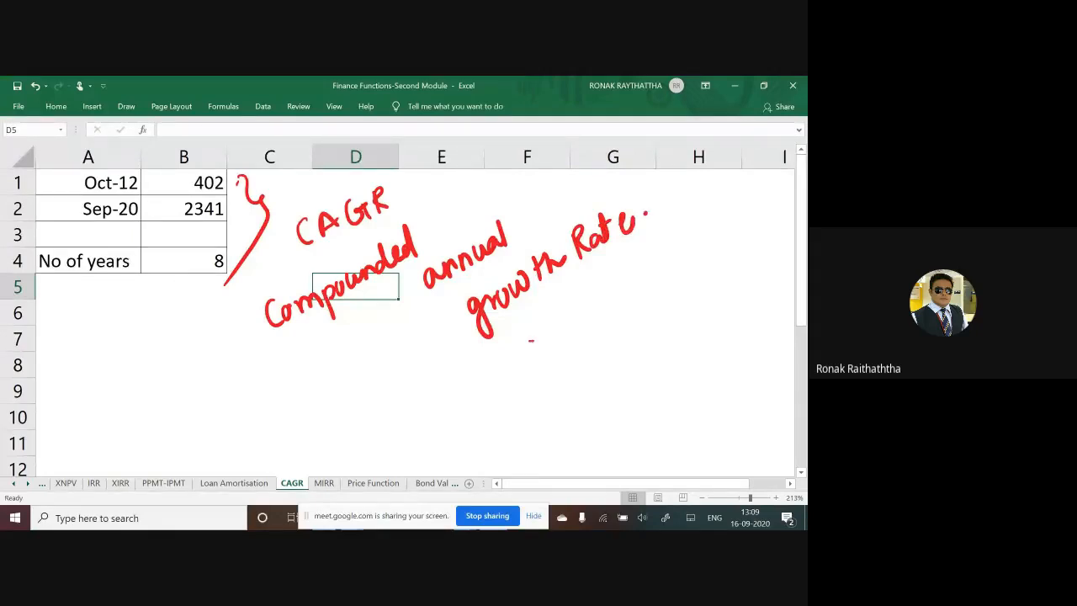
Step: Handwrite "opening" and "closing" in red ink on two lines below "growth Rate", each preceded by an arrow
drag(530, 341, 552, 339)
mouse_move(540, 332)
mouse_down()
mouse_move(552, 342)
mouse_move(540, 350)
mouse_up()
drag(577, 332, 582, 365)
drag(584, 335, 596, 343)
mouse_move(599, 343)
mouse_down()
mouse_move(611, 330)
mouse_move(619, 343)
mouse_up()
mouse_move(626, 333)
mouse_down()
mouse_move(628, 344)
mouse_move(649, 342)
mouse_move(663, 366)
mouse_up()
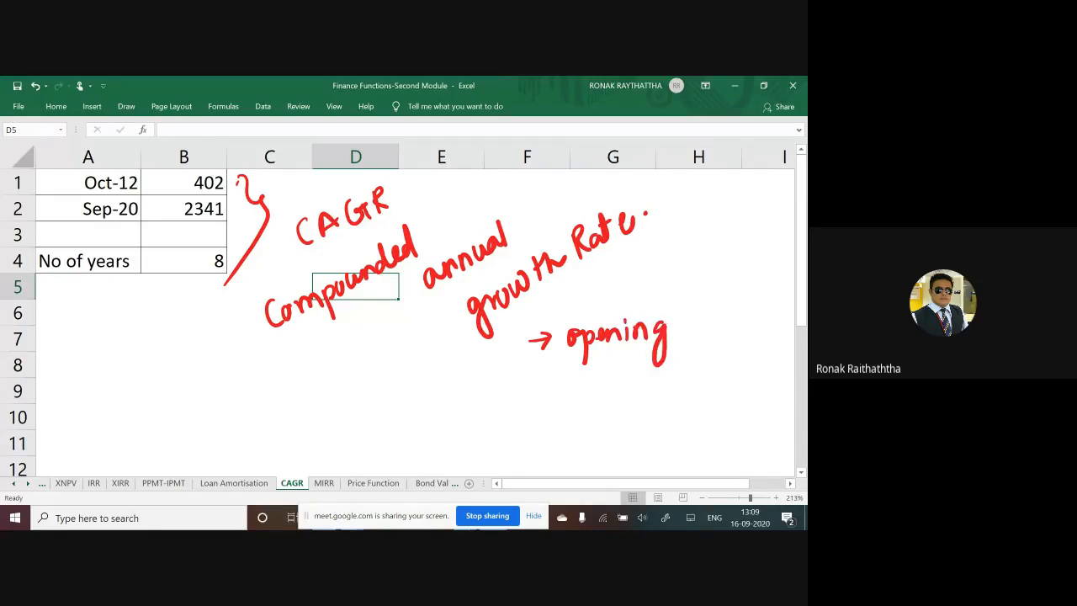
drag(532, 393, 574, 403)
mouse_move(587, 372)
mouse_down()
mouse_move(592, 404)
mouse_move(602, 404)
mouse_up()
drag(614, 386, 609, 404)
mouse_move(630, 388)
mouse_down()
mouse_move(622, 402)
mouse_move(636, 404)
mouse_up()
drag(627, 382, 628, 387)
mouse_move(639, 391)
mouse_down()
mouse_move(648, 404)
mouse_move(656, 395)
mouse_move(662, 436)
mouse_up()
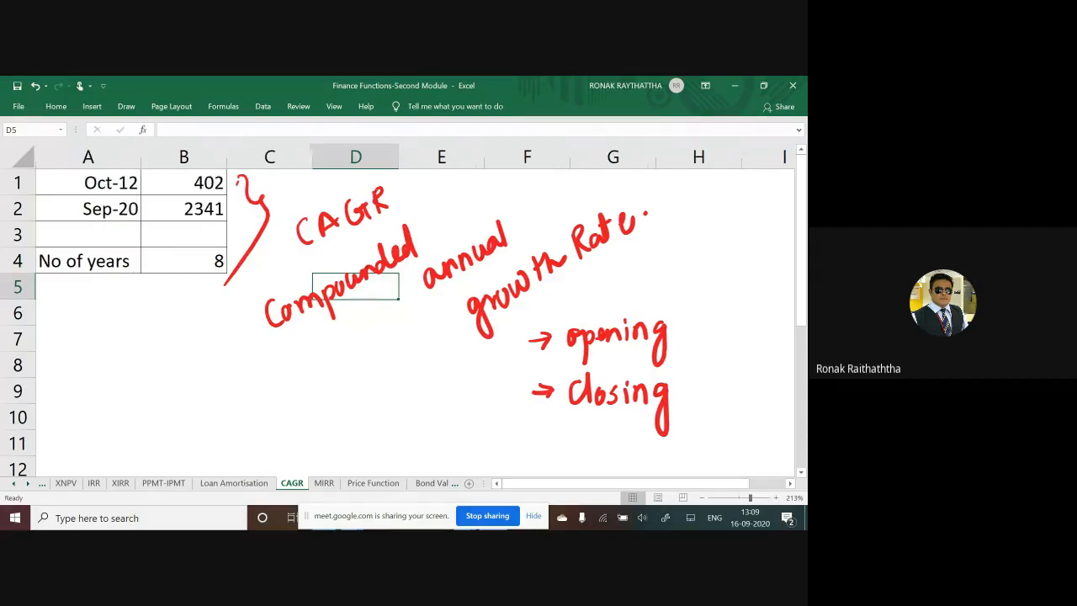
Step: Write 402 beside "opening" and 2341 beside "closing" in red ink, and add a circled "n" above them
mouse_move(707, 311)
mouse_down()
mouse_move(714, 339)
mouse_move(725, 318)
mouse_up()
drag(737, 321, 757, 335)
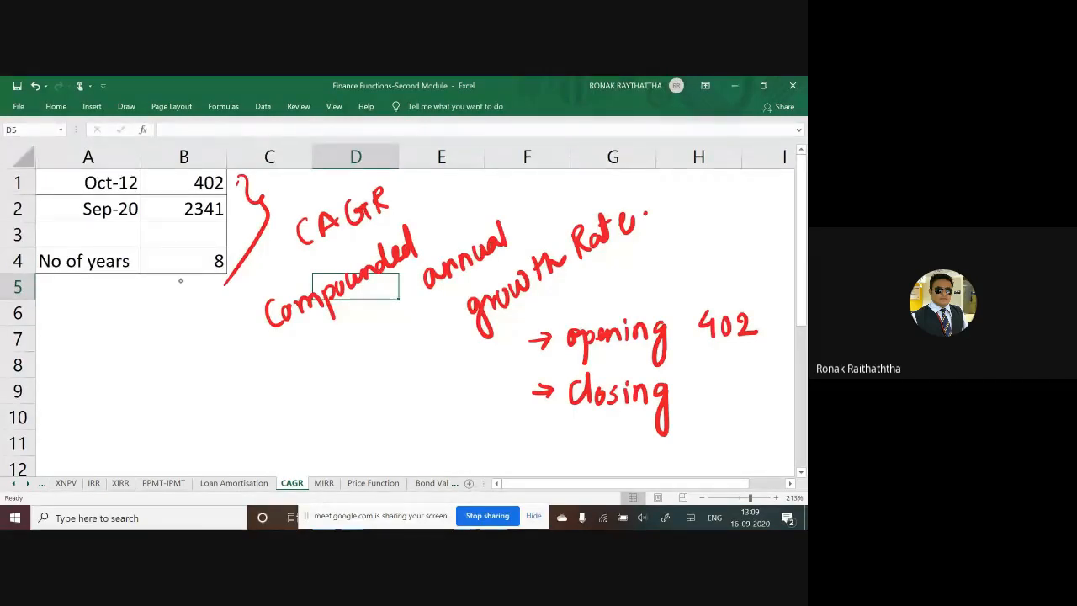
mouse_move(688, 378)
mouse_down()
mouse_move(688, 399)
mouse_move(740, 384)
mouse_move(737, 399)
mouse_up()
drag(754, 370, 755, 399)
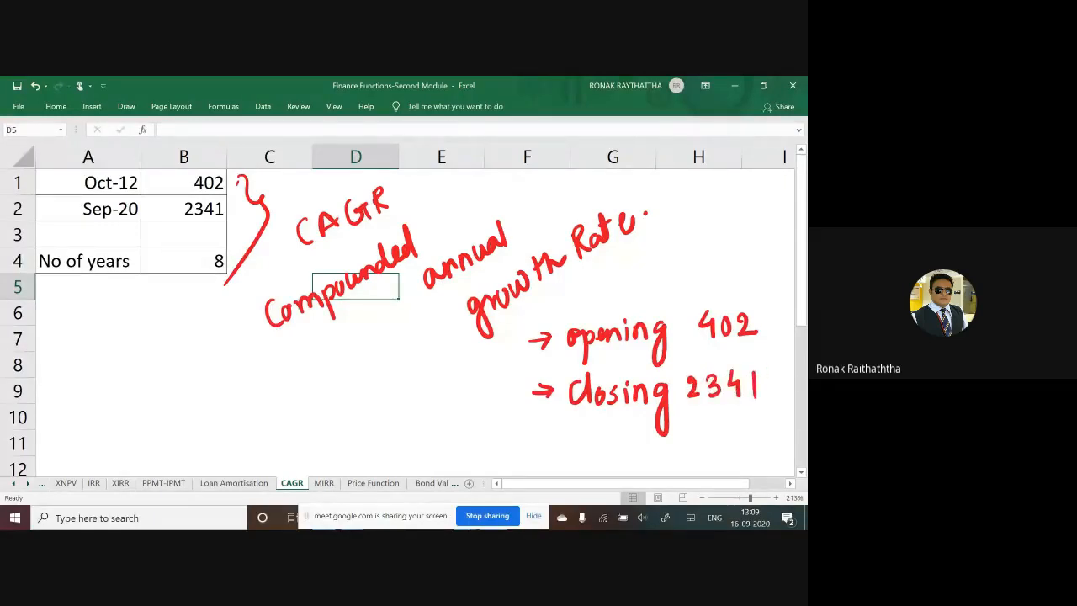
mouse_move(689, 253)
mouse_down()
mouse_move(717, 249)
mouse_move(696, 221)
mouse_up()
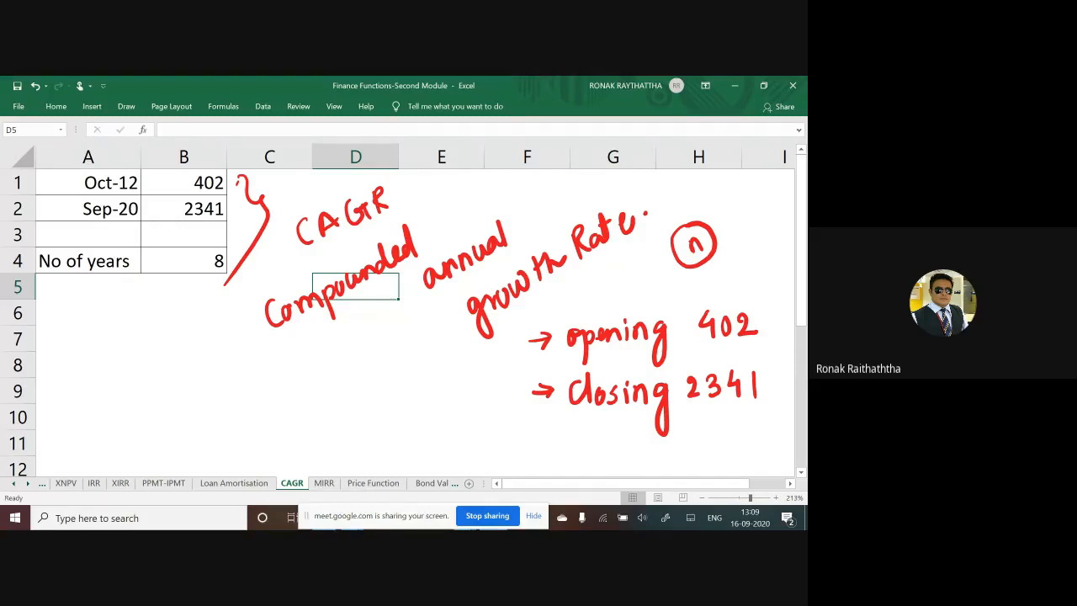
Step: Handwrite "CAGR =" in red ink below the data table, followed by the fraction closing over opening
mouse_move(138, 378)
mouse_down()
mouse_move(124, 396)
mouse_move(132, 402)
mouse_up()
mouse_move(136, 400)
mouse_down()
mouse_move(148, 381)
mouse_move(137, 399)
mouse_move(152, 398)
mouse_up()
mouse_move(164, 376)
mouse_down()
mouse_move(156, 392)
mouse_move(173, 387)
mouse_up()
drag(166, 389, 190, 397)
drag(193, 385, 255, 396)
mouse_move(261, 364)
mouse_down()
mouse_move(265, 397)
mouse_move(273, 378)
mouse_up()
mouse_move(291, 377)
mouse_down()
mouse_move(280, 392)
mouse_move(313, 388)
mouse_move(315, 420)
mouse_up()
drag(215, 413, 318, 397)
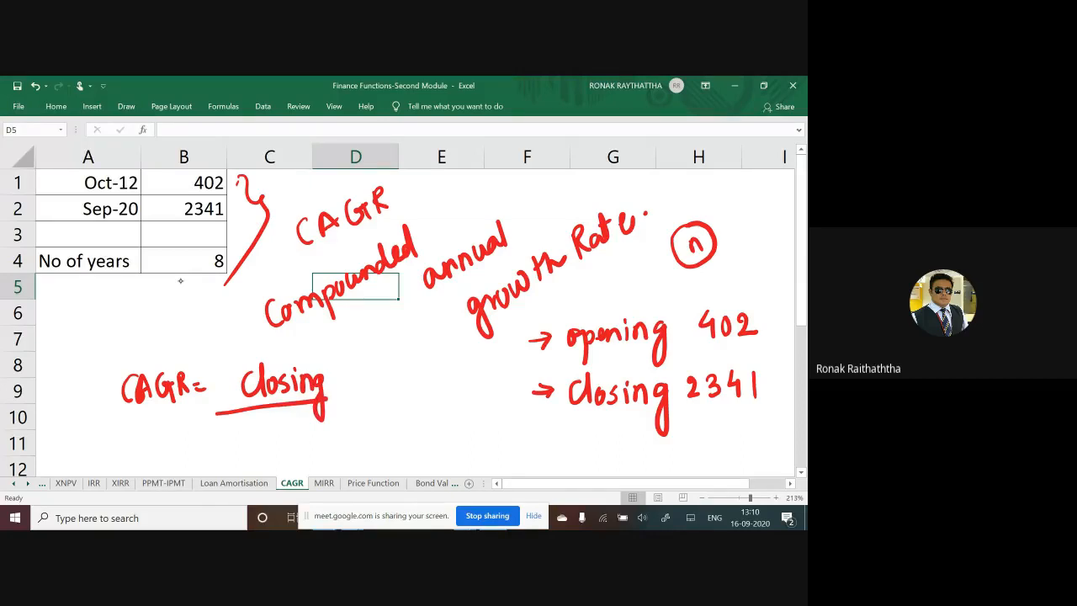
mouse_move(251, 427)
mouse_down()
mouse_move(243, 441)
mouse_move(265, 463)
mouse_up()
drag(271, 438, 306, 443)
mouse_move(310, 433)
mouse_down()
mouse_move(318, 442)
mouse_move(329, 432)
mouse_move(315, 445)
mouse_up()
Step: Enclose the handwritten fraction in brackets, add the exponent 1/n and "- 1", and frame the whole formula in red
drag(343, 365, 338, 462)
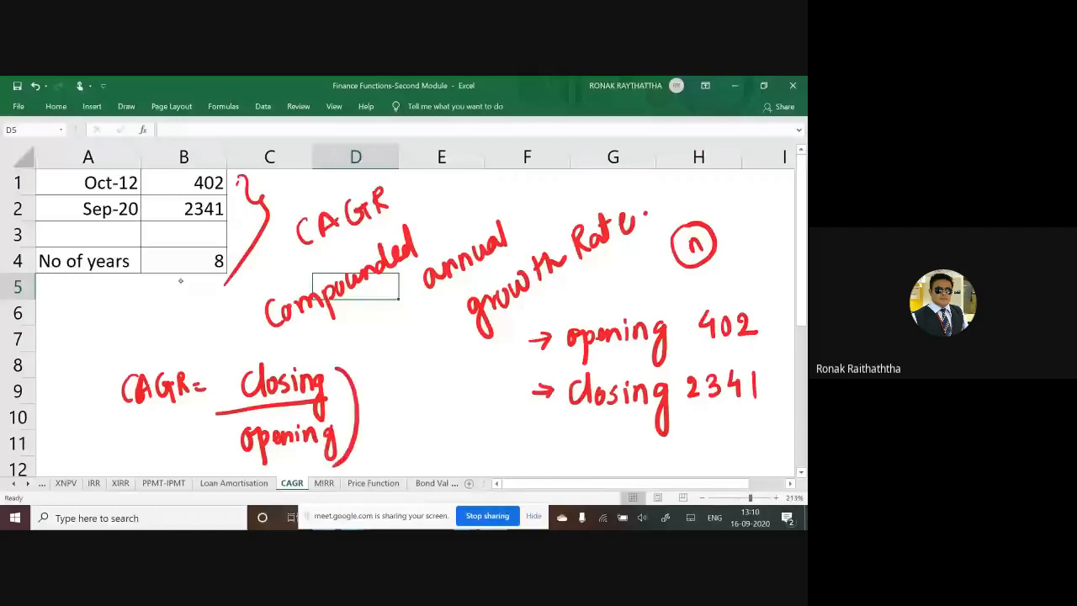
drag(240, 361, 252, 465)
drag(355, 329, 356, 341)
drag(351, 370, 377, 343)
mouse_move(369, 370)
mouse_down()
mouse_move(370, 384)
mouse_move(433, 402)
mouse_move(455, 422)
mouse_up()
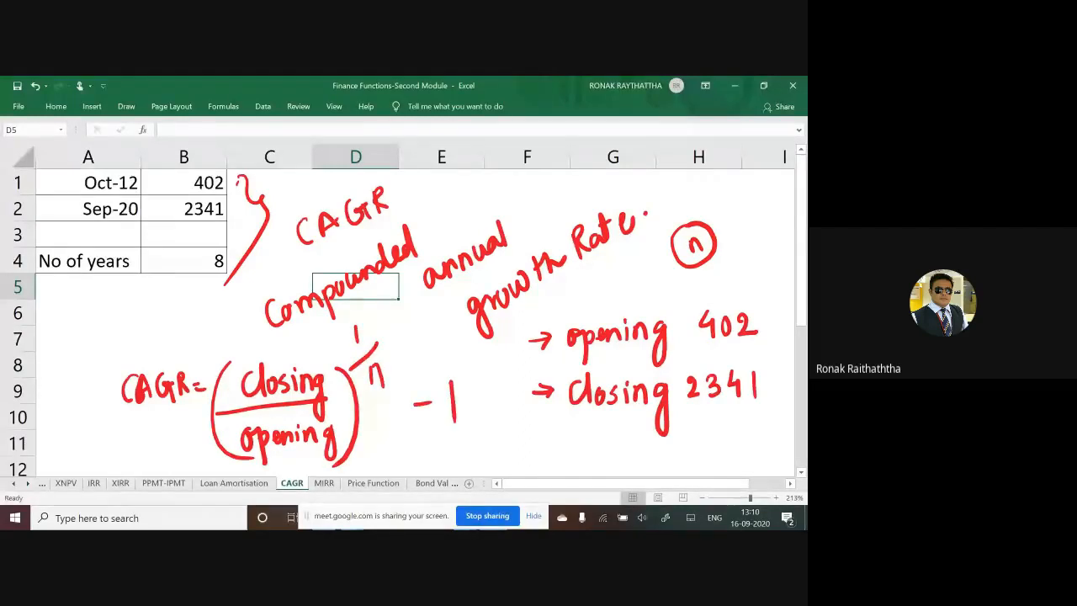
mouse_move(79, 446)
mouse_down()
mouse_move(75, 342)
mouse_move(480, 454)
mouse_move(77, 475)
mouse_up()
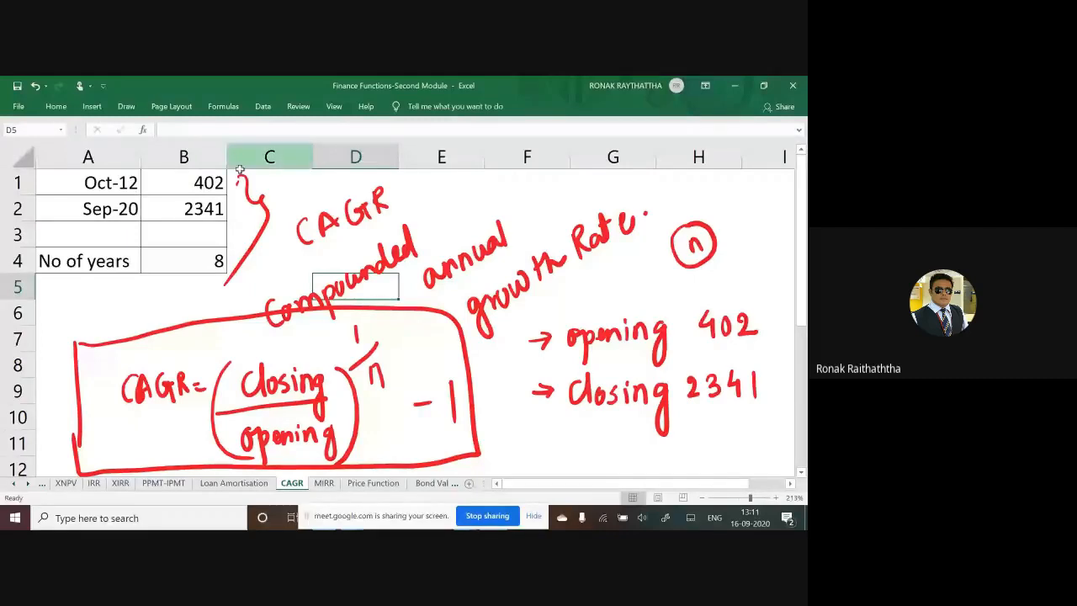
Step: Label cell A5 "CAGR" below "No of years"
scroll(190, 424, down, 2)
scroll(172, 261, up, 2)
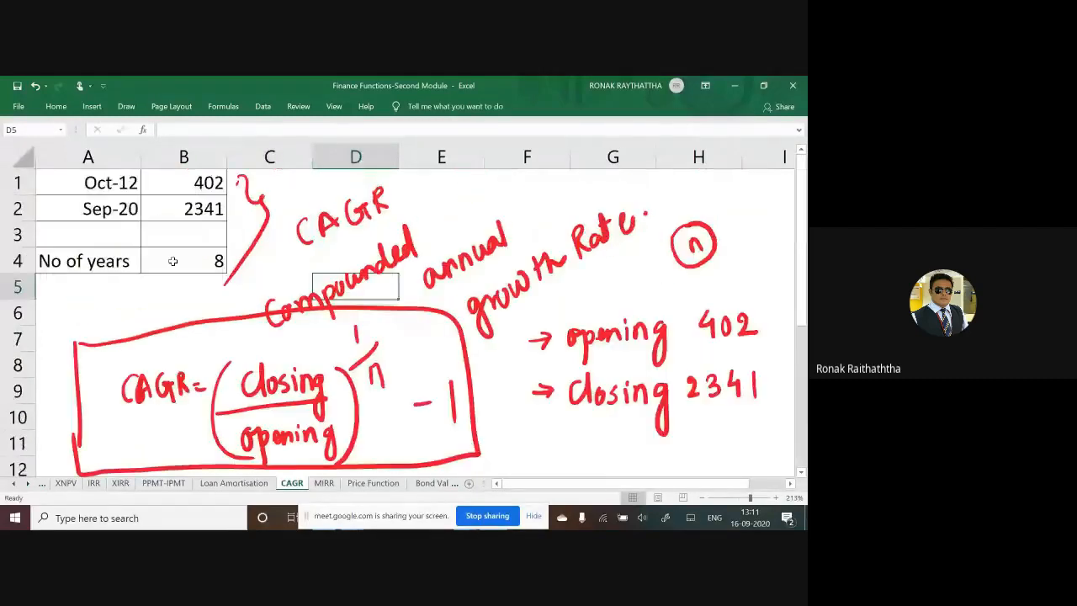
click(119, 303)
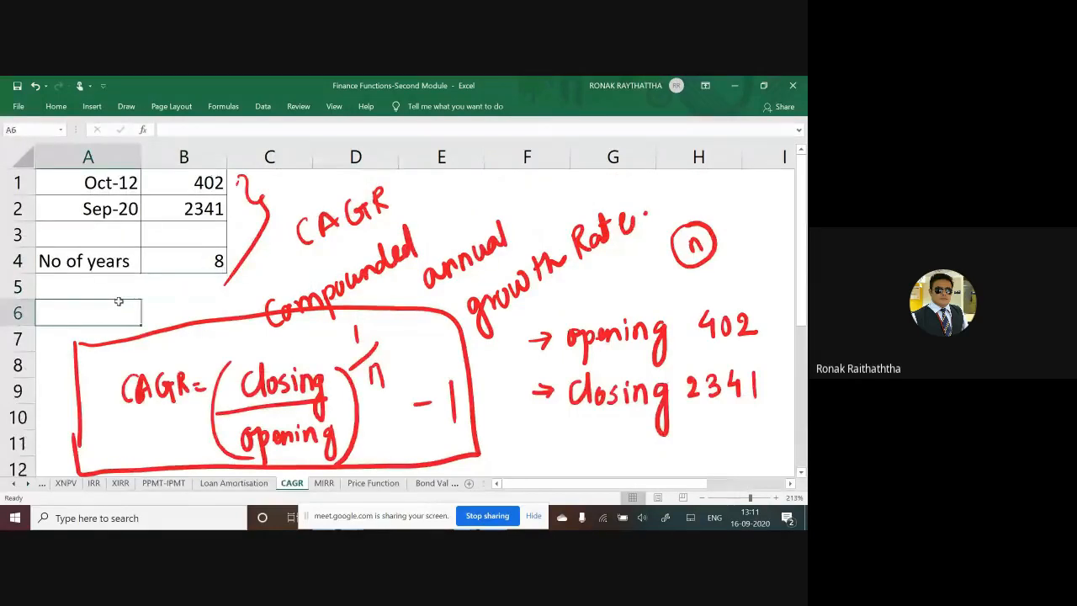
key(Up)
text(CAGR)
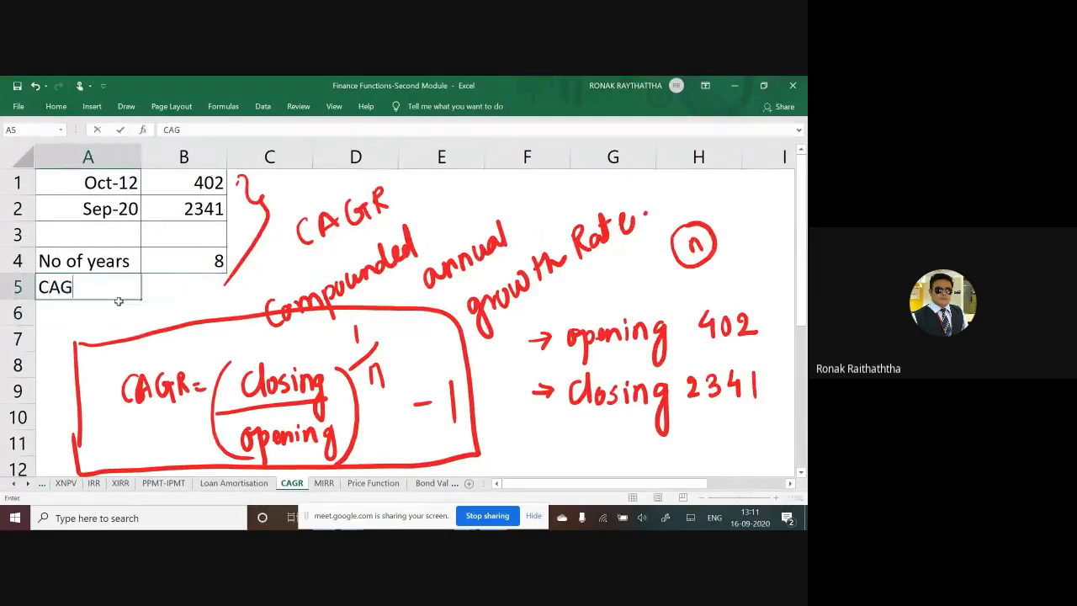
Step: Enter =RRI(B4,B1,B2) in B5 to calculate the compounded annual growth rate
key(Tab)
text(=RR)
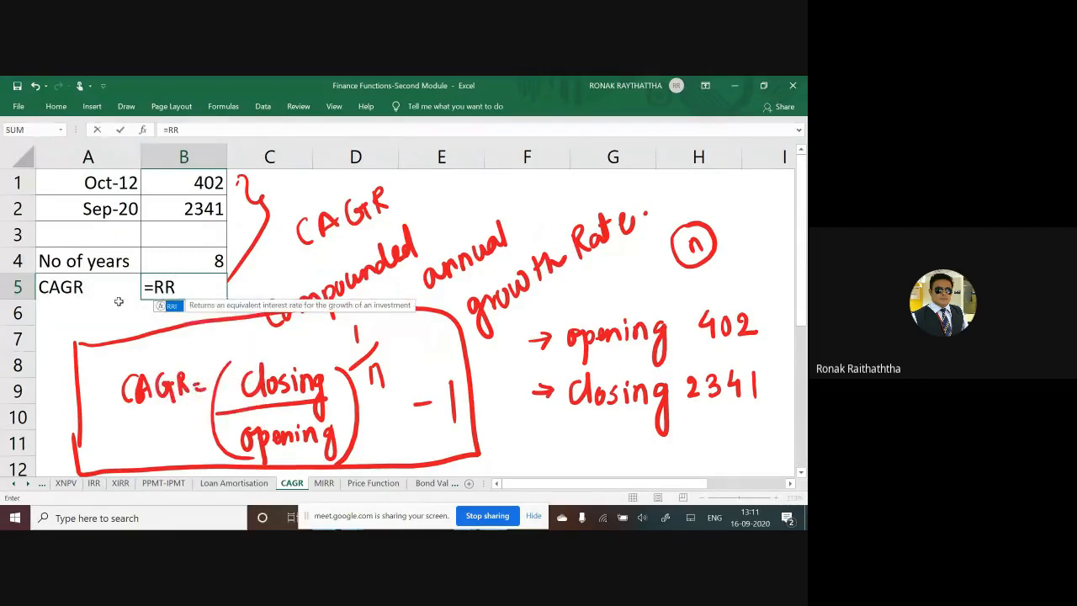
text(I)
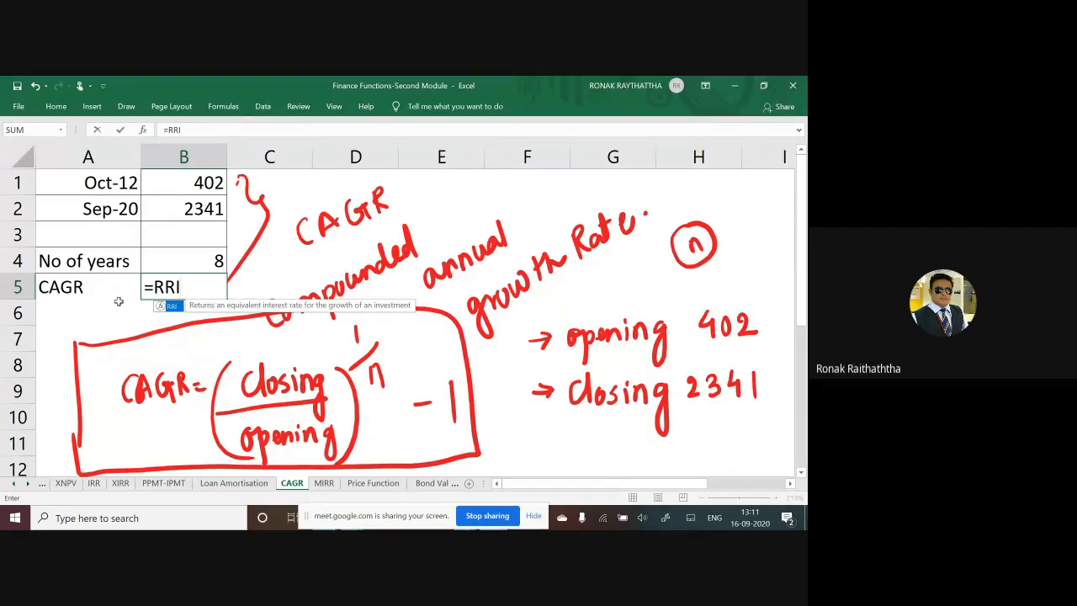
text(()
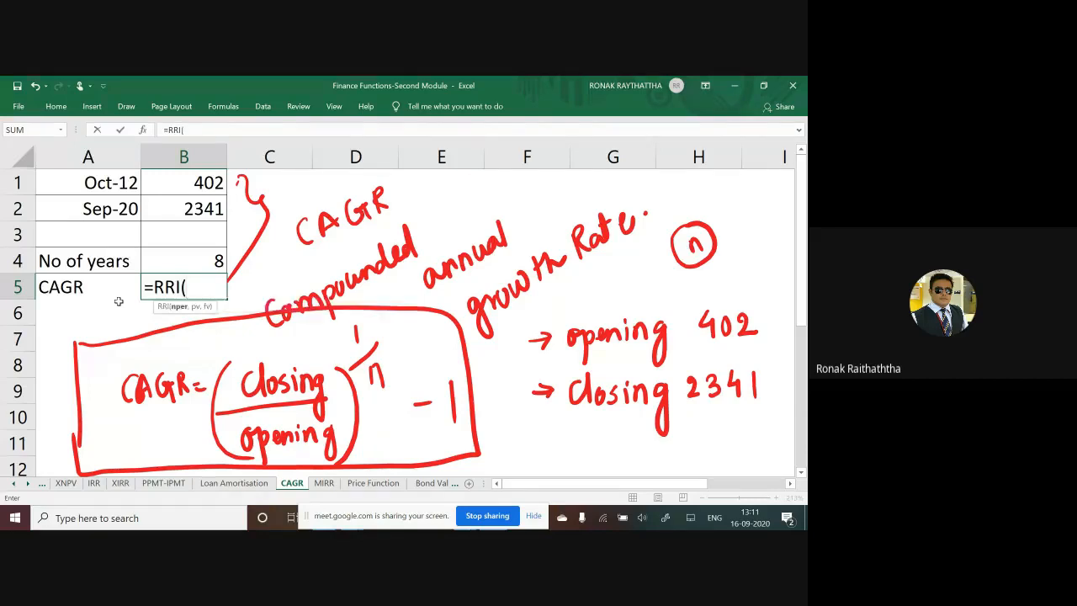
click(194, 262)
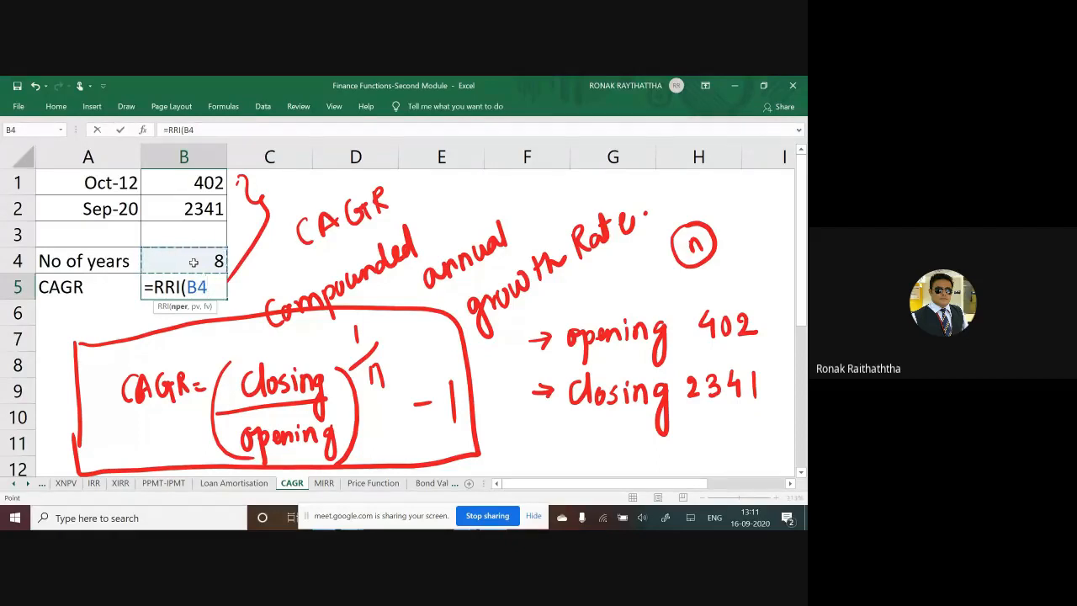
text(,)
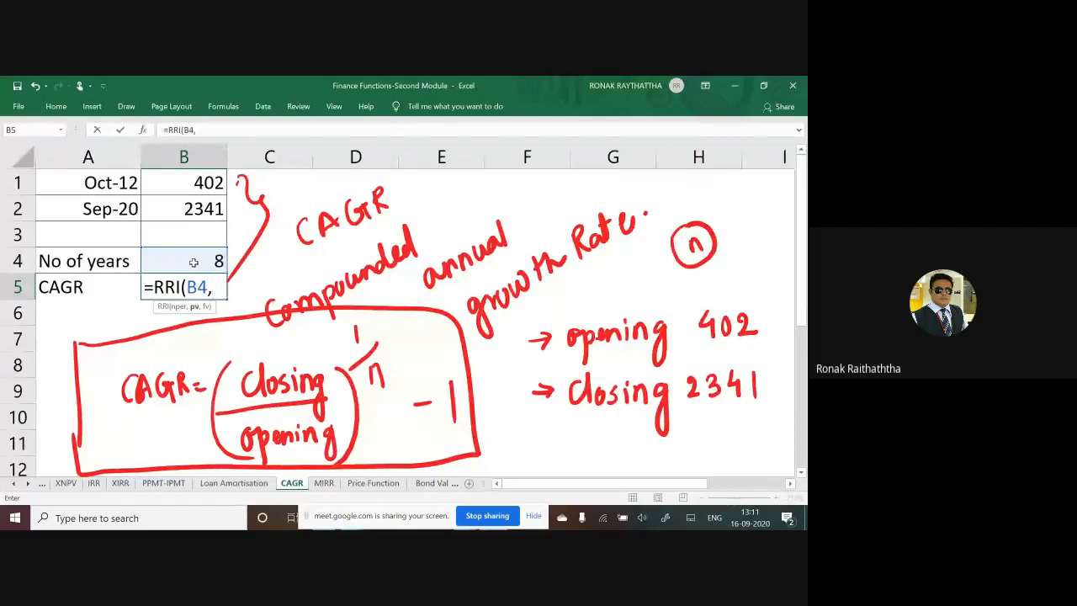
click(197, 183)
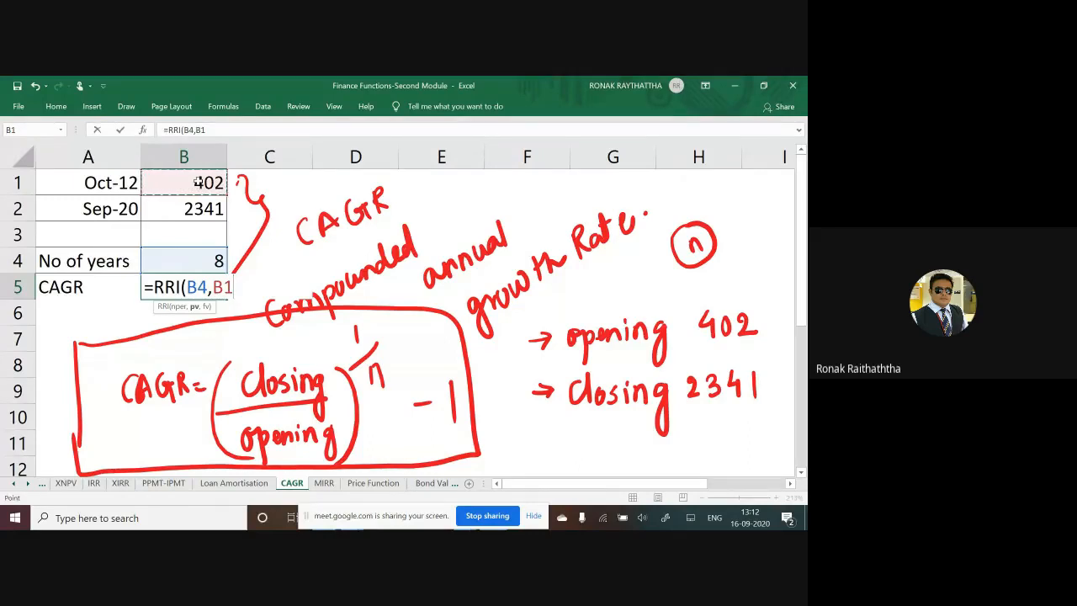
text(,)
click(197, 204)
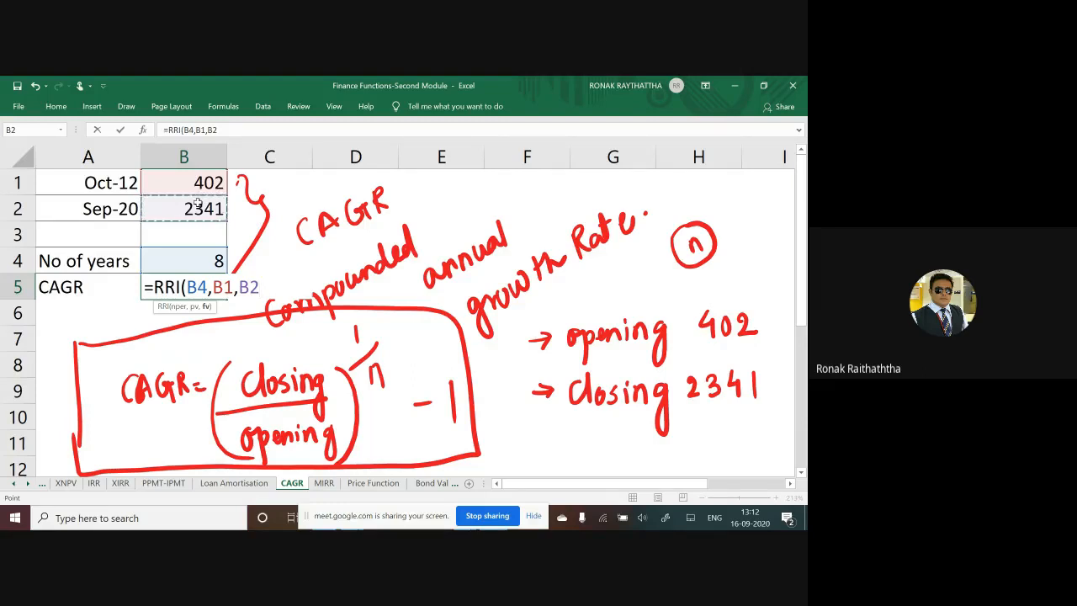
text())
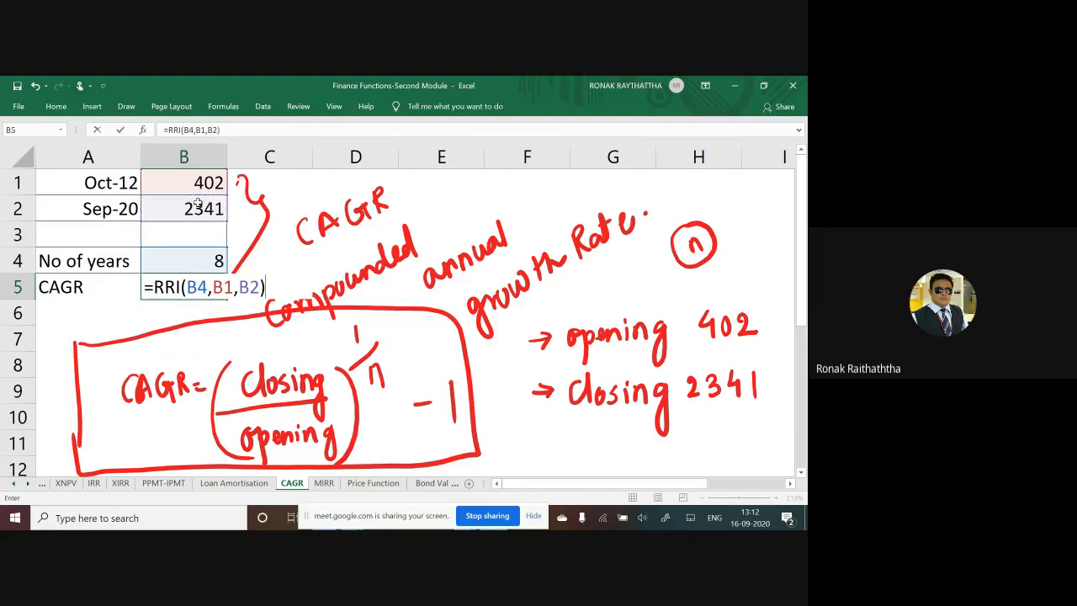
key(Return)
key(Up)
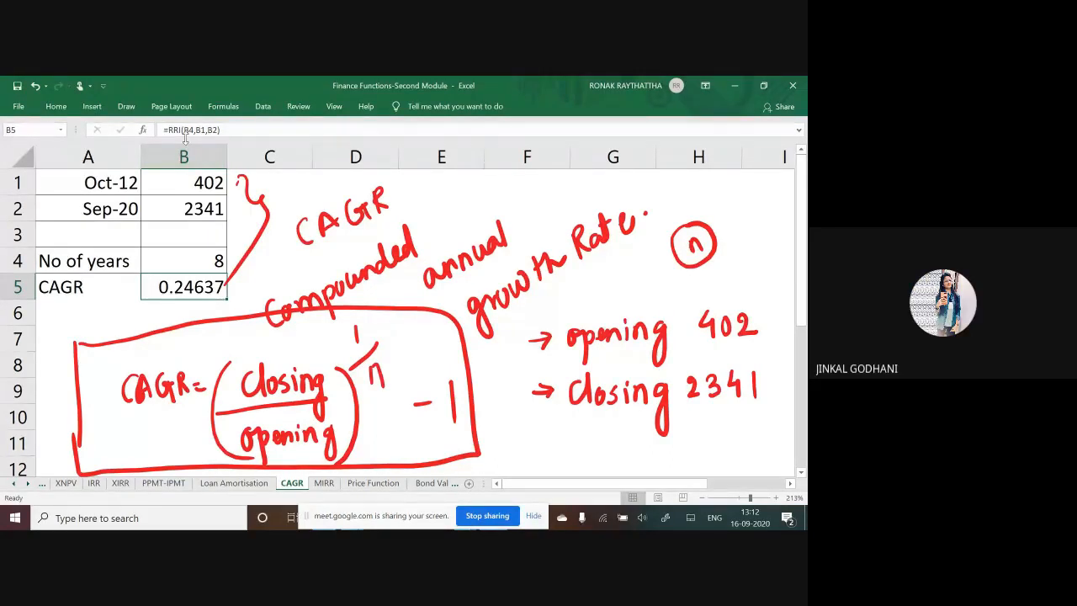
Step: Format the CAGR result in B5 as a percentage with two decimal places
click(64, 107)
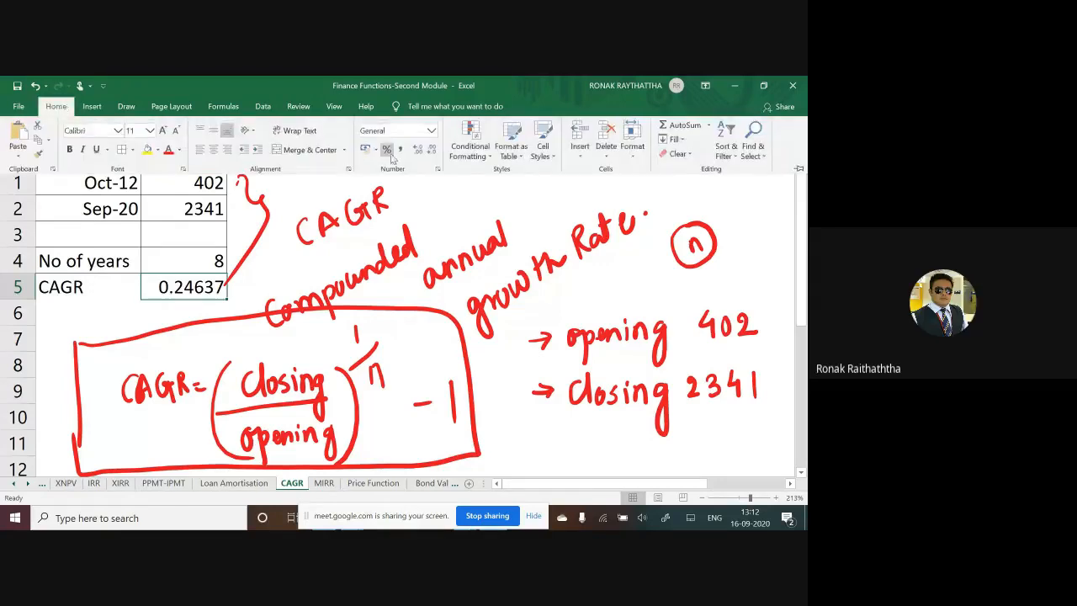
click(386, 148)
click(418, 149)
click(418, 149)
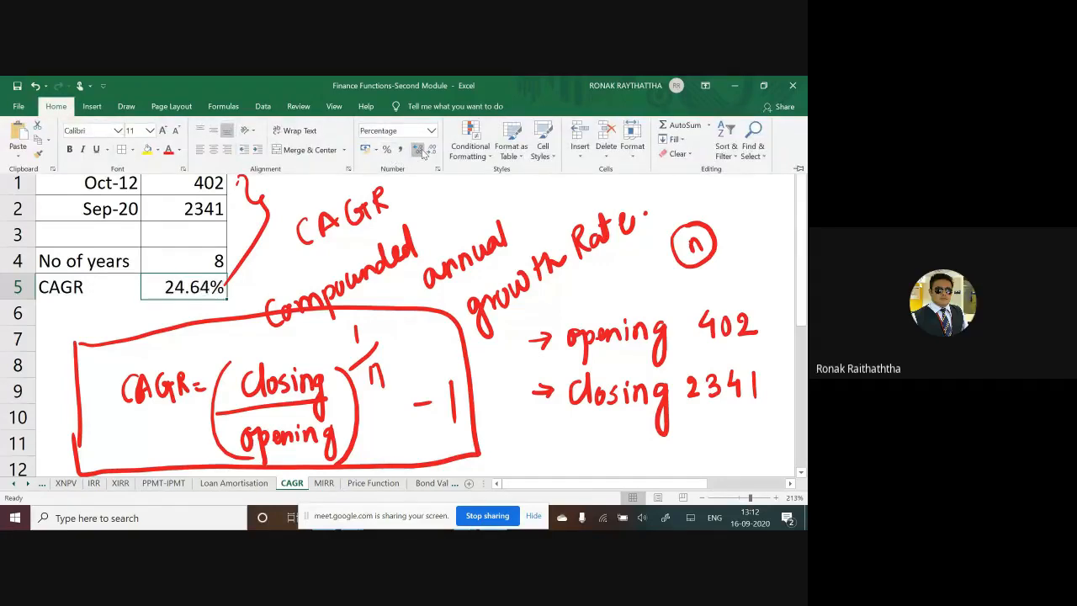
click(223, 288)
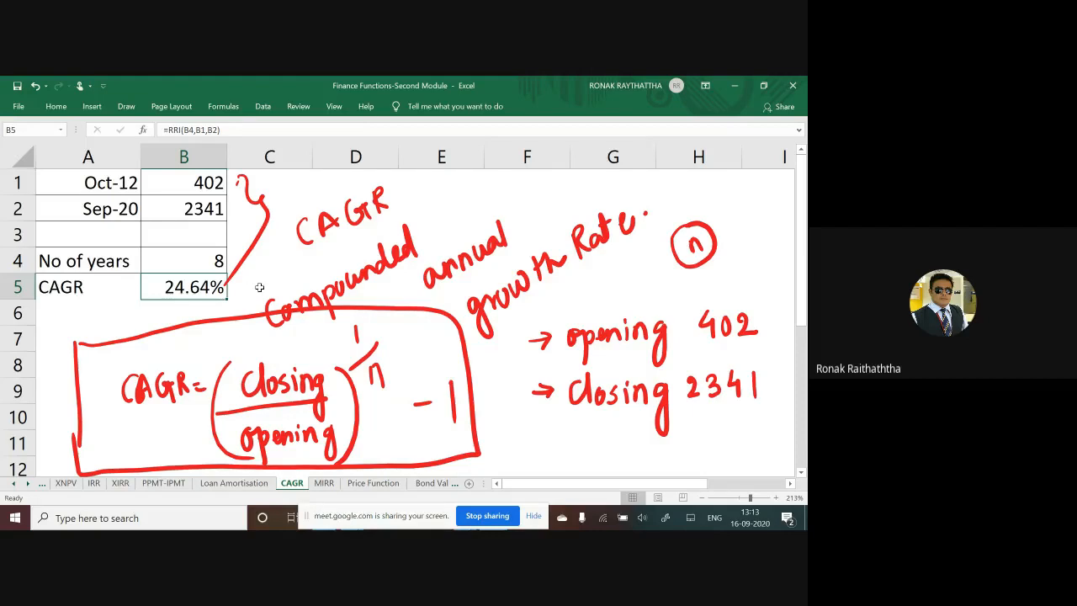
scroll(259, 288, down, 1)
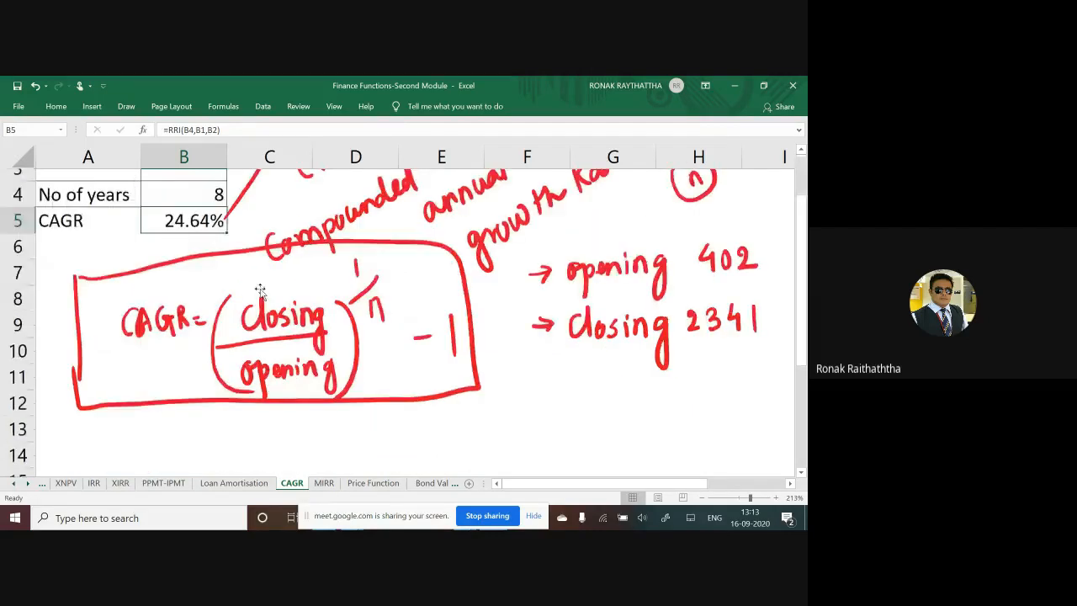
scroll(260, 290, up, 1)
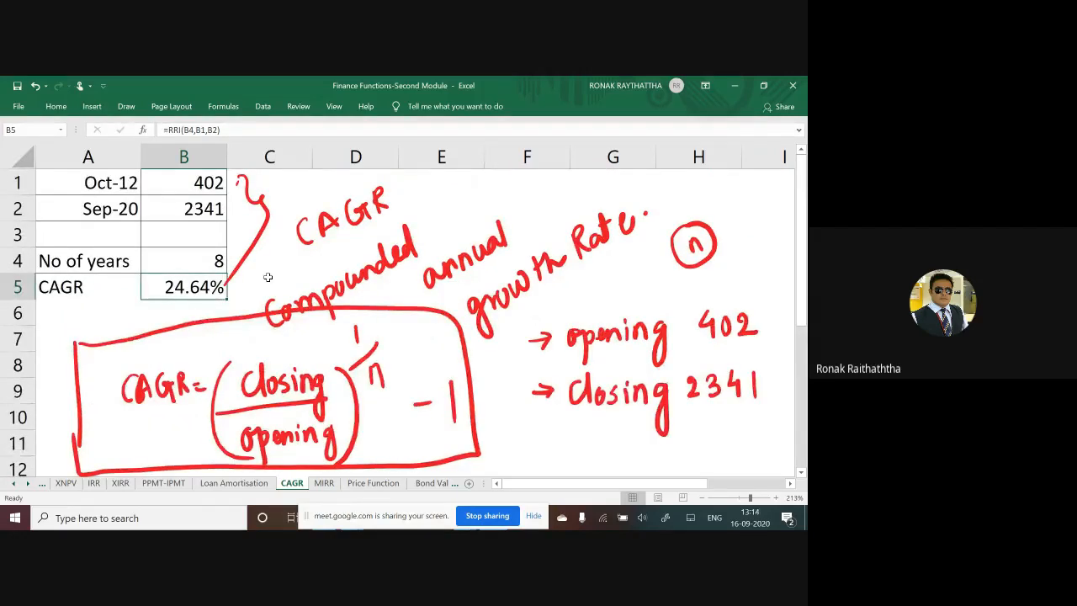
scroll(228, 302, down, 1)
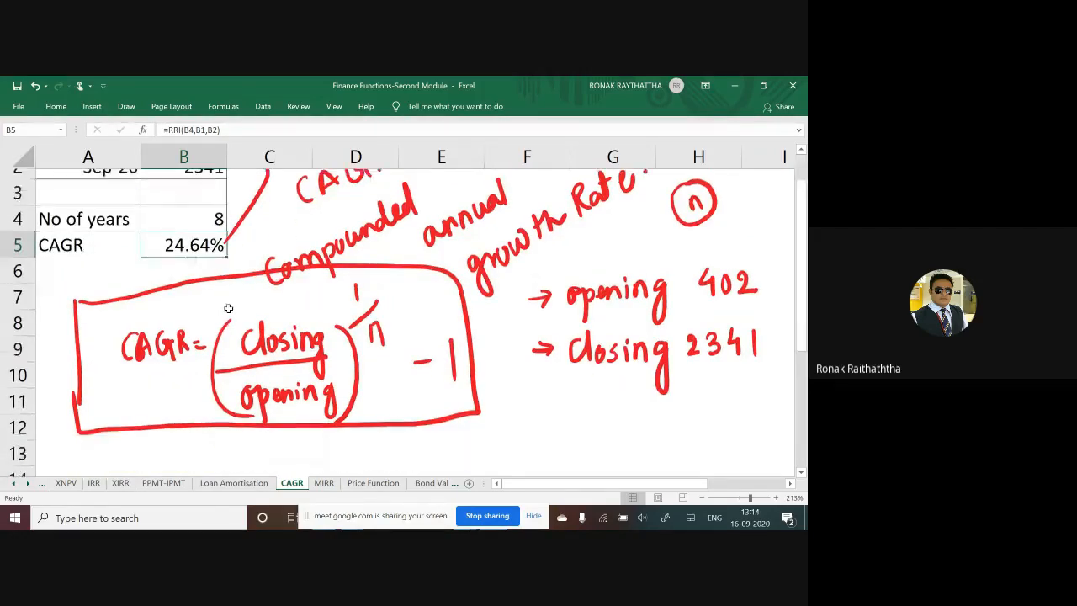
Step: Start a manual CAGR formula in B13 that divides the closing price by the opening price, =(B2/B1)
scroll(228, 309, down, 1)
click(187, 422)
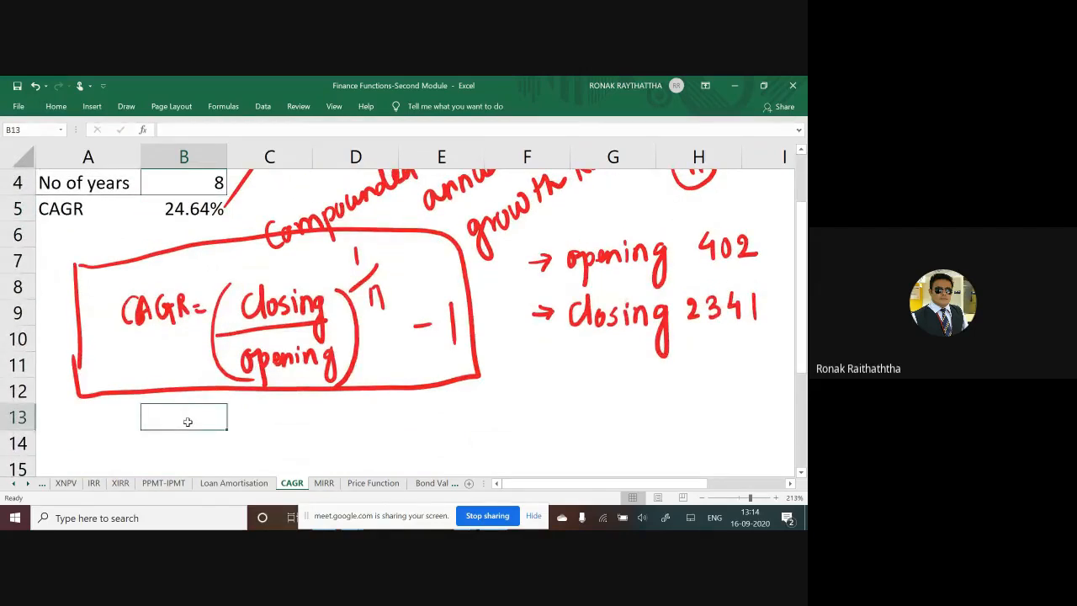
text(=)
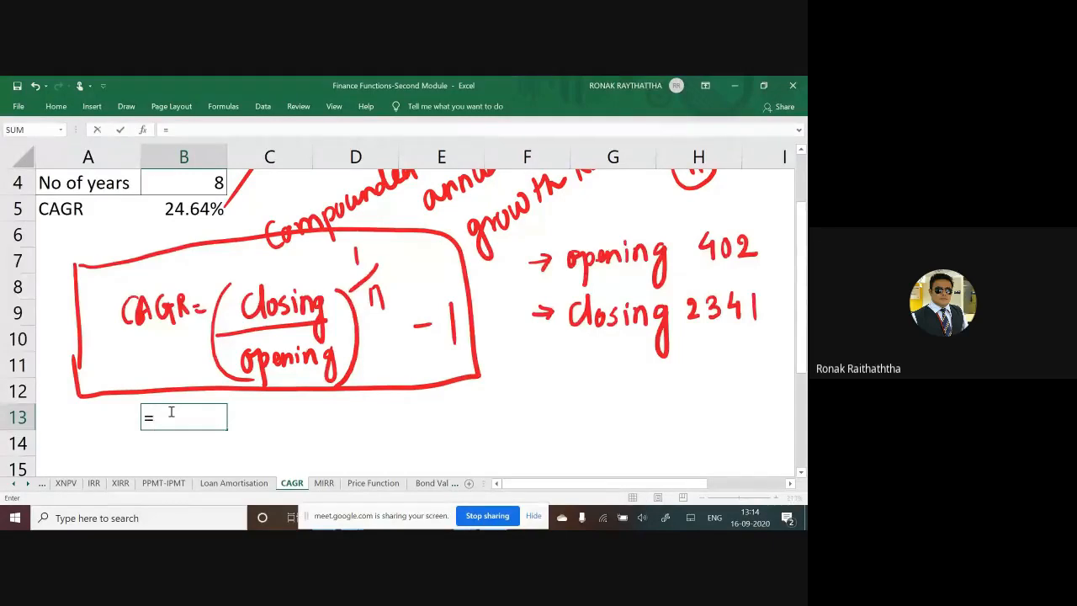
scroll(165, 360, up, 1)
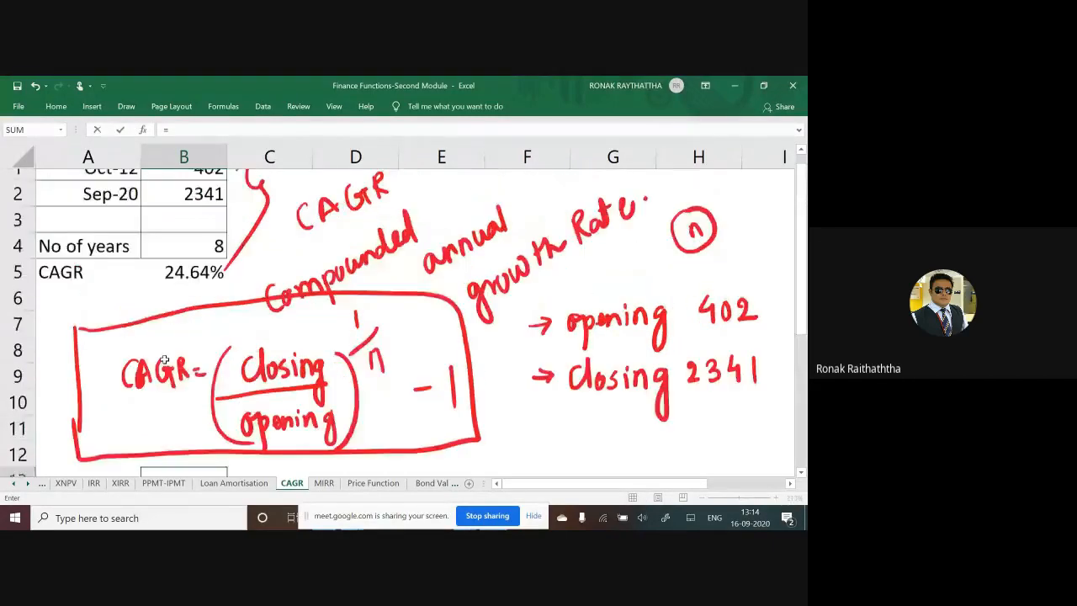
scroll(165, 360, down, 1)
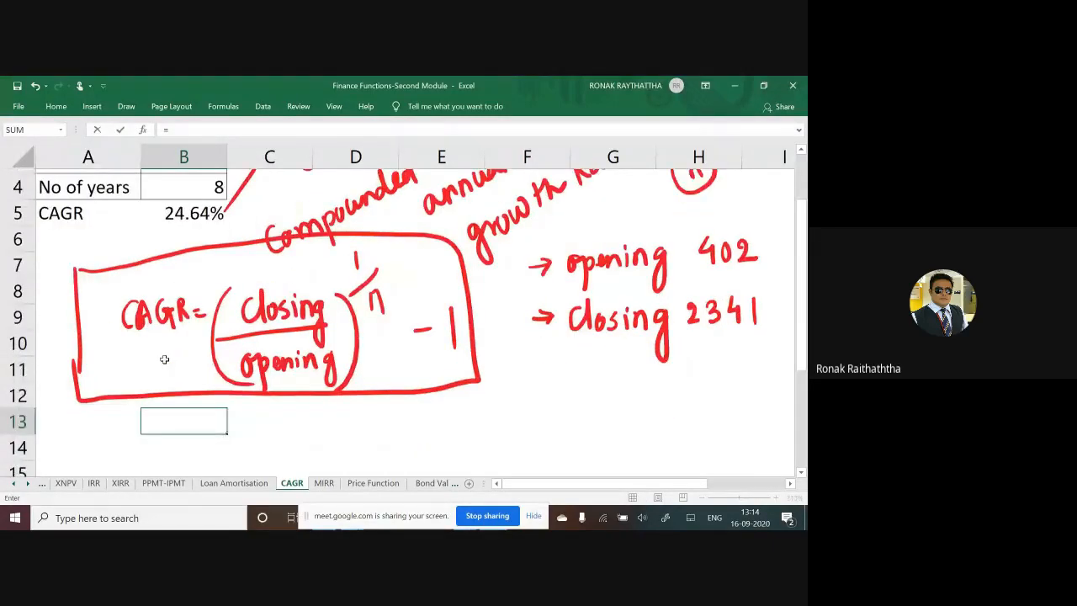
scroll(165, 360, down, 1)
text(()
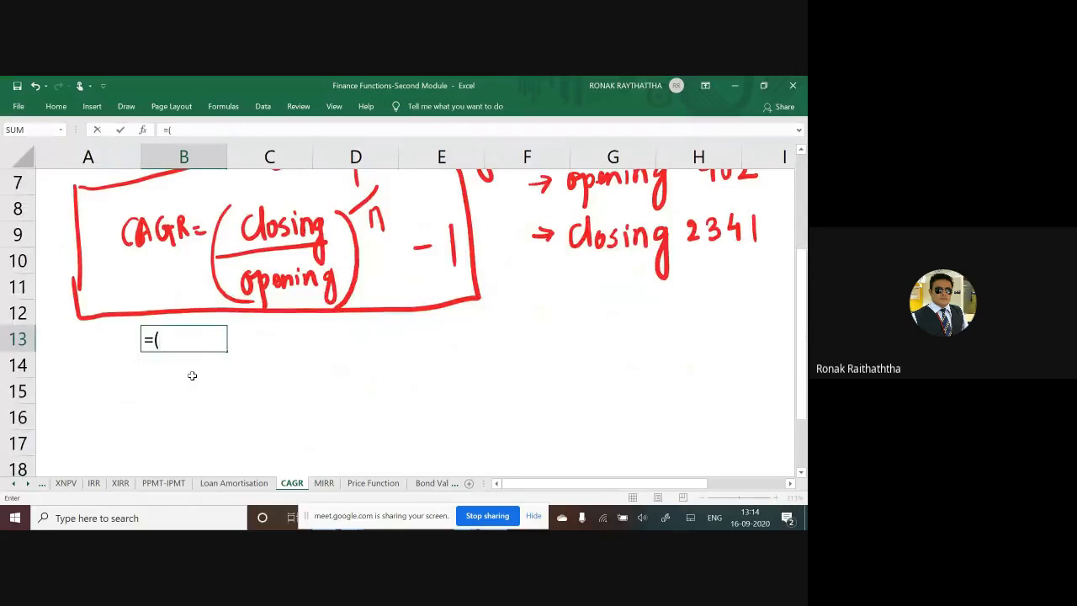
scroll(192, 376, up, 2)
click(192, 210)
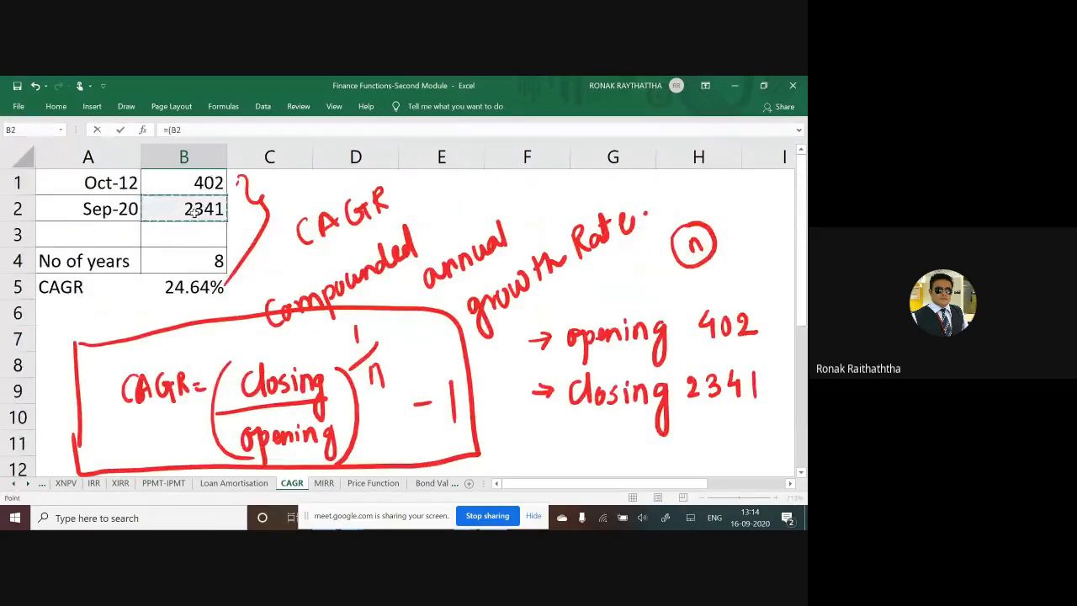
text(/)
scroll(199, 224, down, 2)
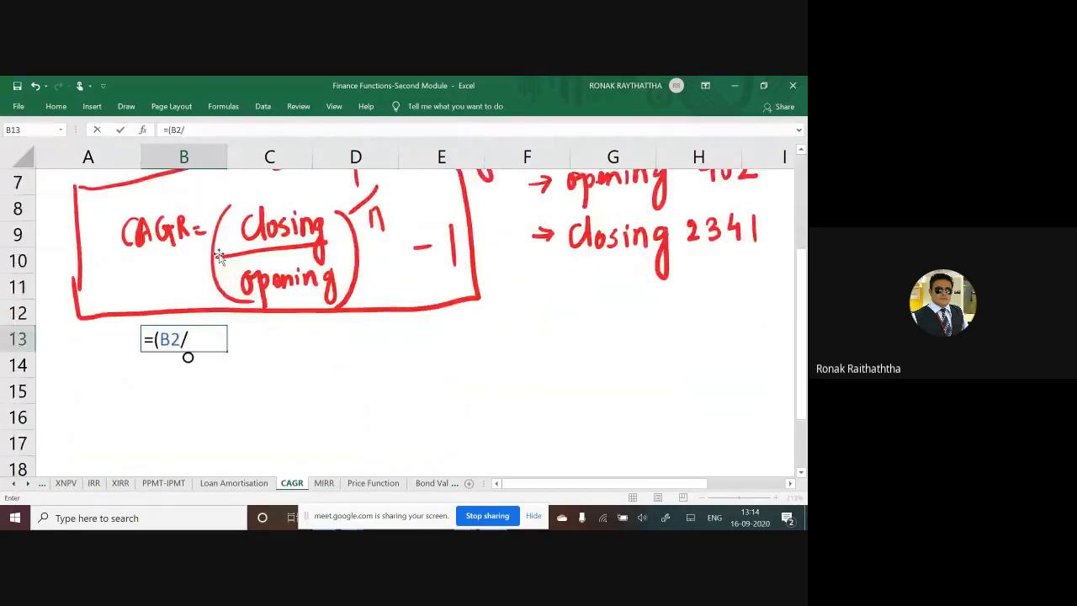
scroll(187, 357, up, 1)
scroll(219, 253, up, 2)
click(191, 183)
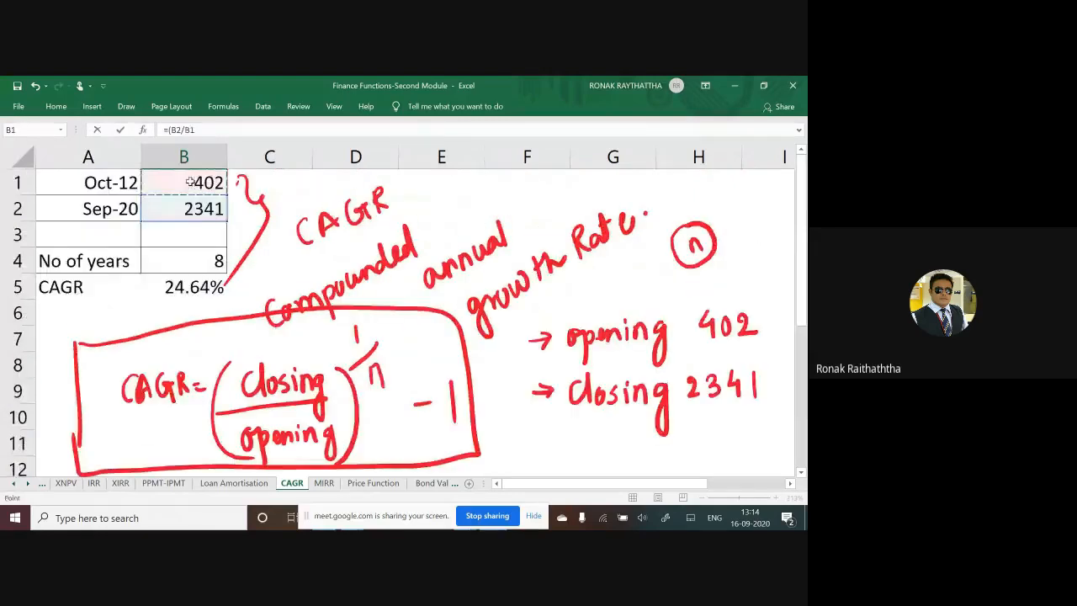
scroll(257, 290, down, 2)
text())
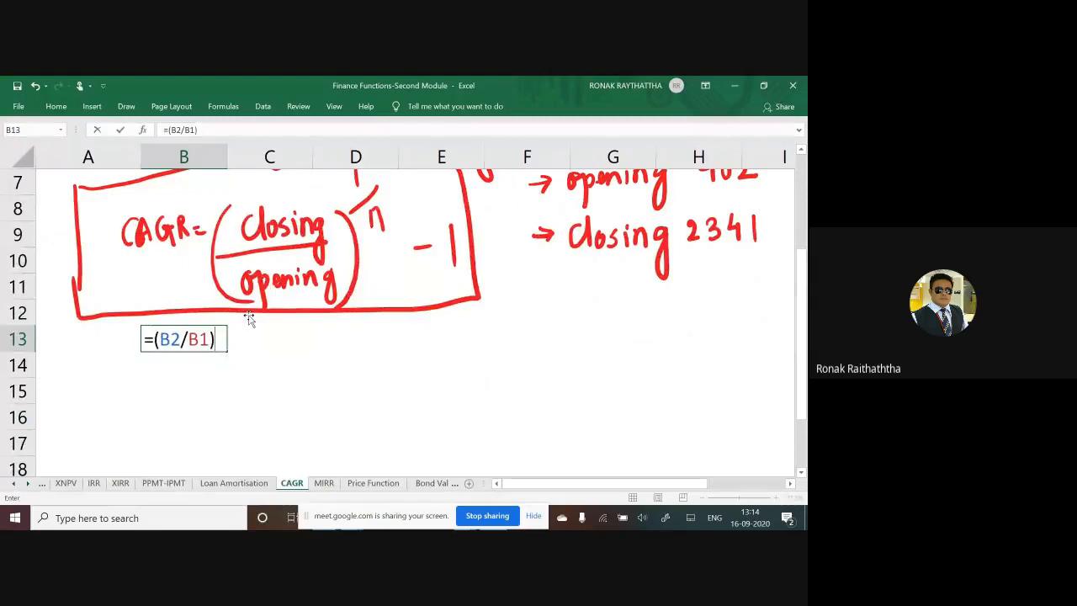
text(^)
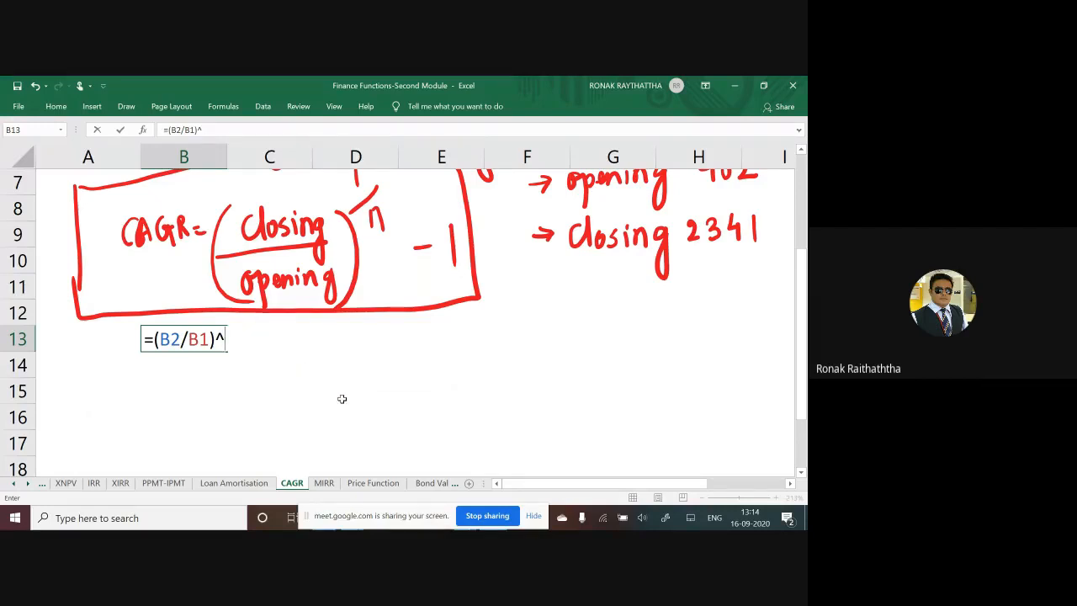
Step: Complete the B13 formula by raising the ratio to (1/B4) and subtracting 1, giving =(B2/B1)^(1/B4)-1
text((1/)
scroll(292, 365, up, 2)
click(206, 261)
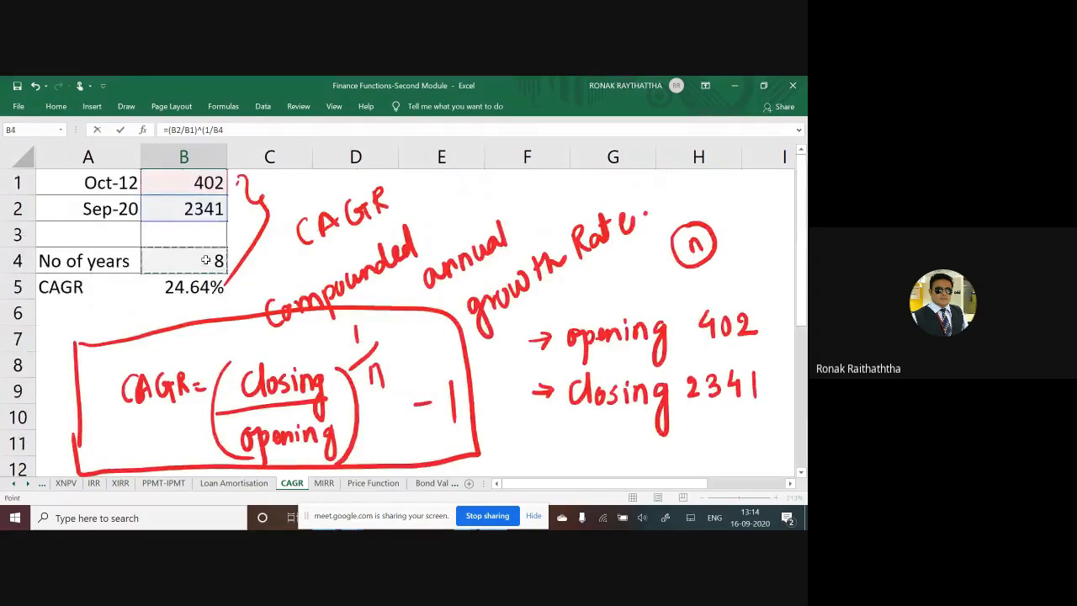
scroll(266, 339, down, 3)
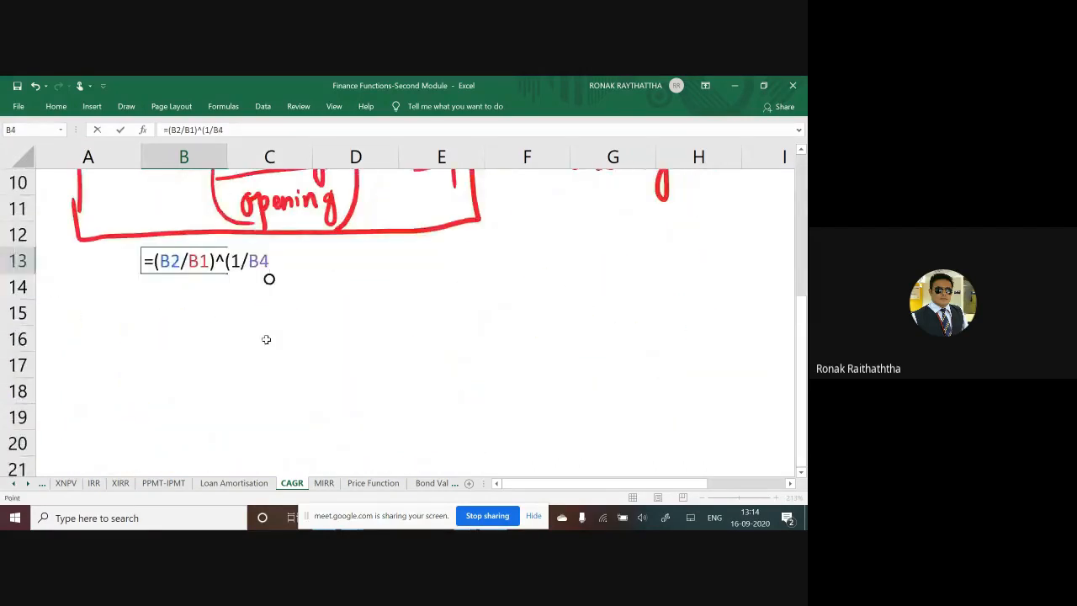
text())
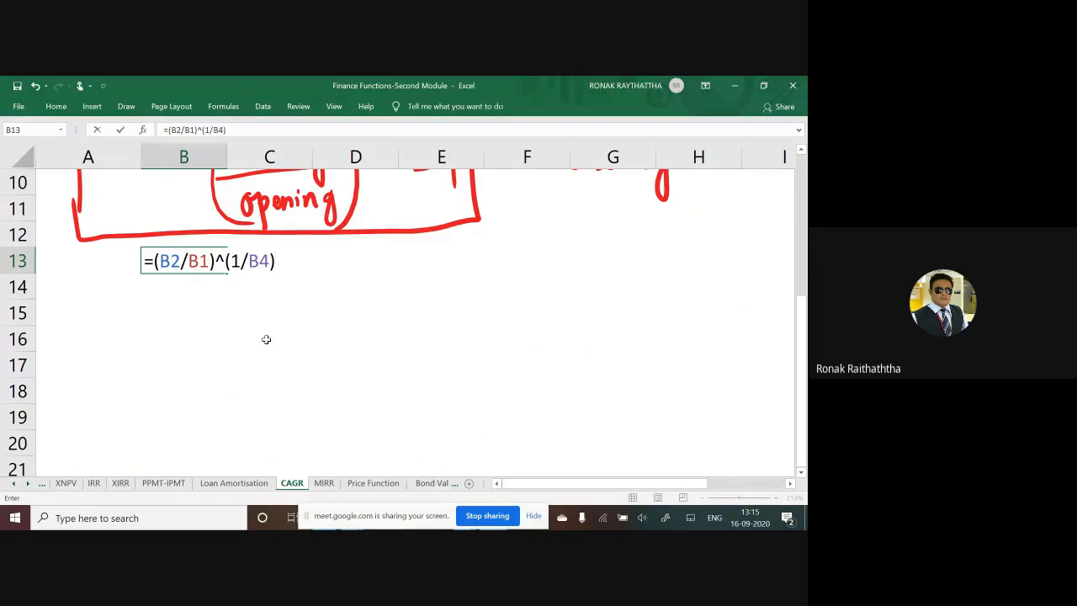
text(-1)
scroll(281, 332, up, 1)
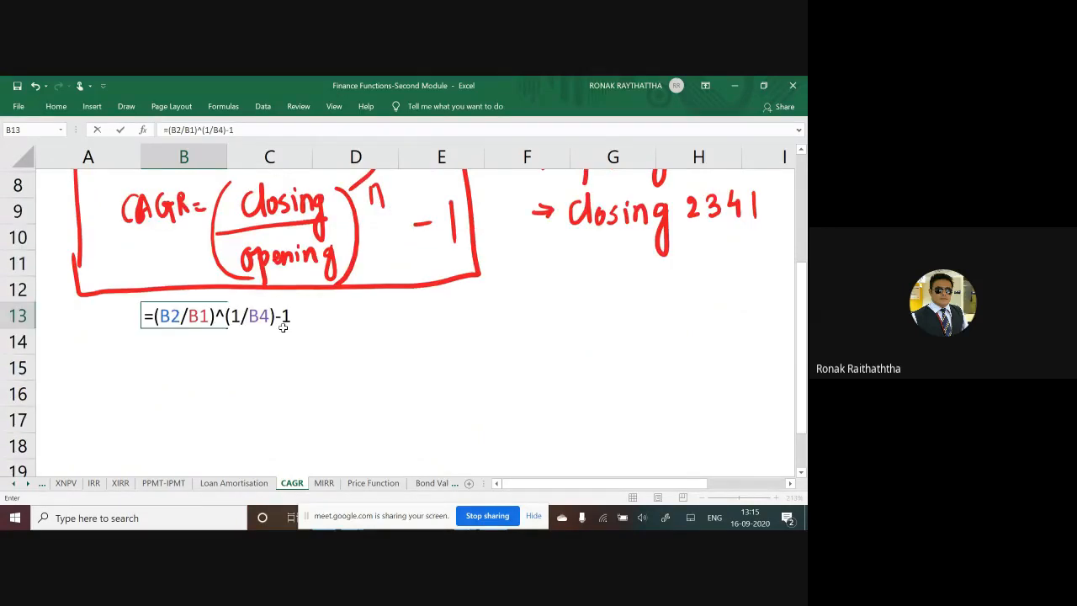
scroll(283, 327, up, 2)
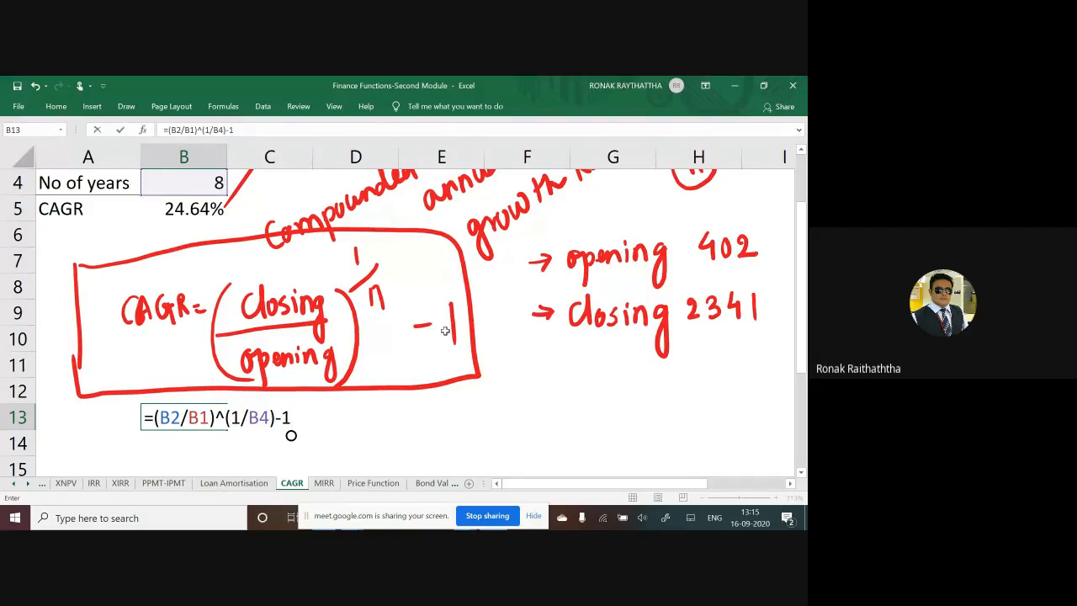
scroll(351, 353, down, 1)
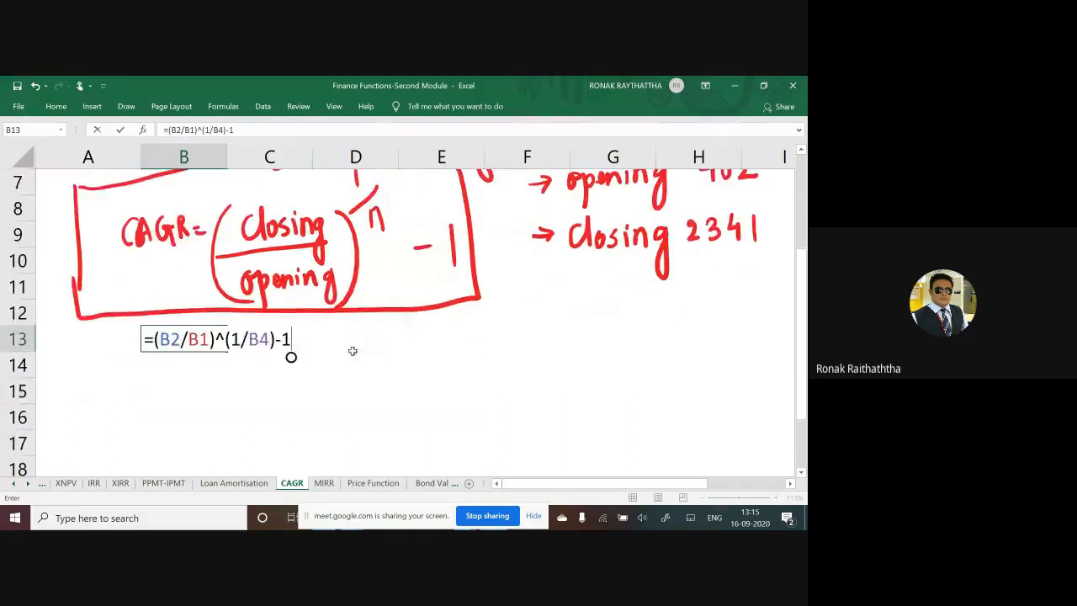
key(Return)
key(Up)
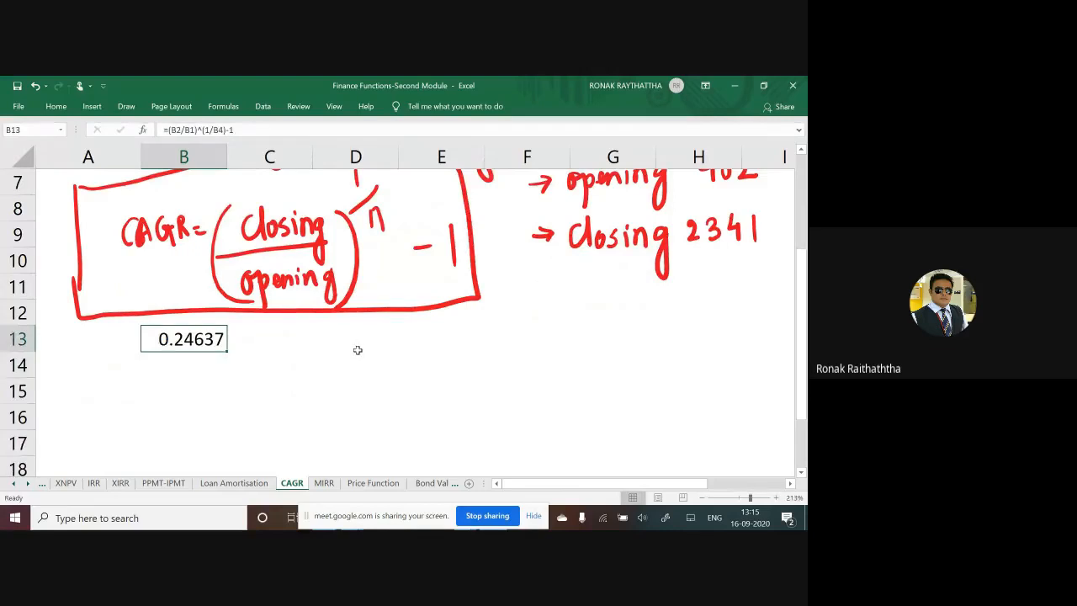
Step: Format the manual CAGR result in B13 as a percentage with two decimal places
scroll(358, 350, up, 2)
scroll(249, 351, down, 2)
click(55, 106)
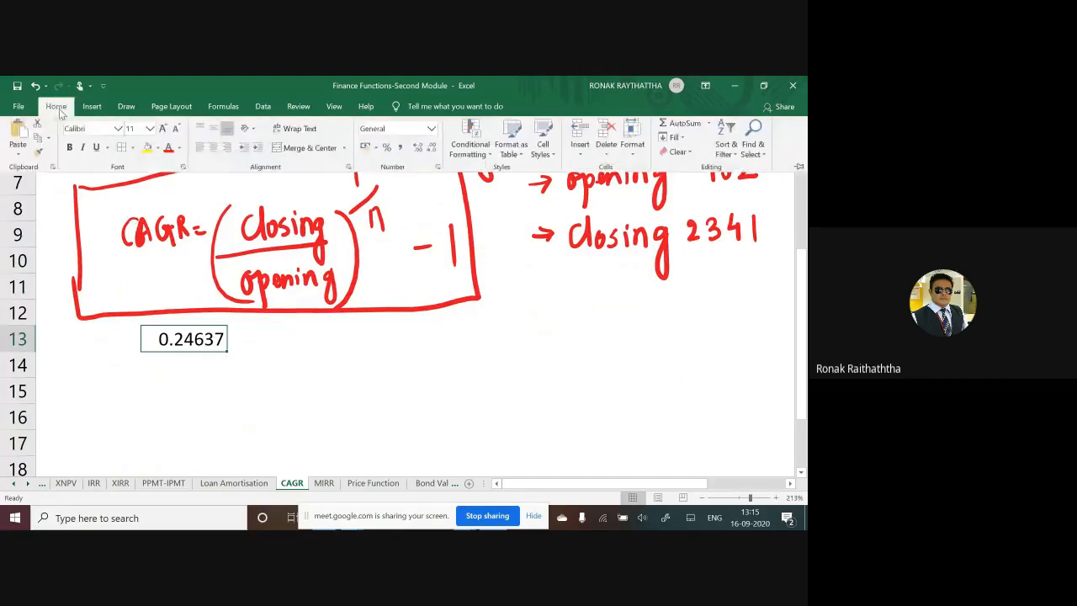
click(386, 149)
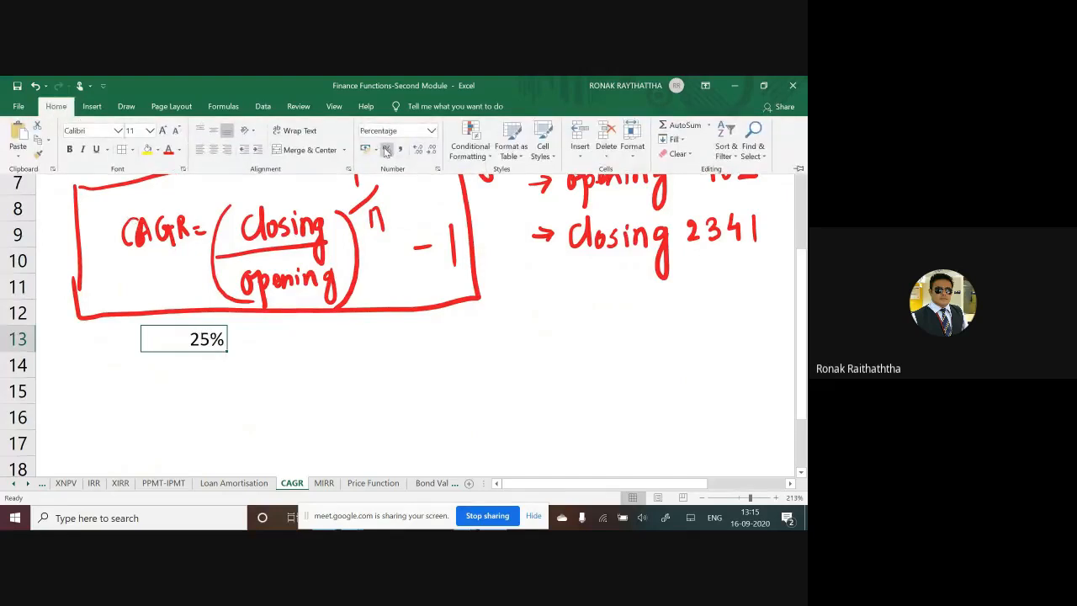
click(419, 151)
click(418, 152)
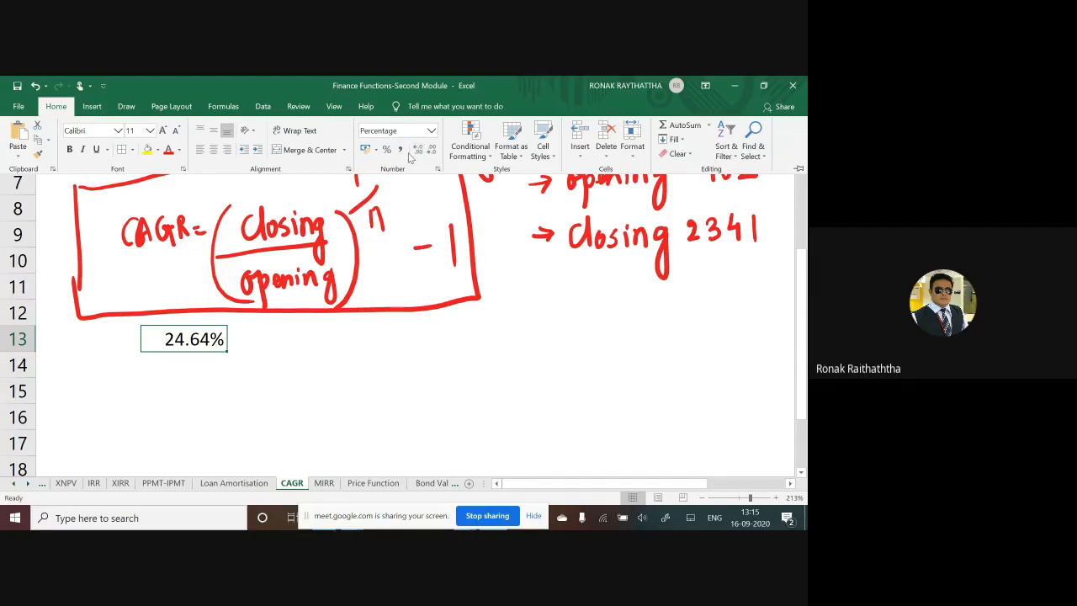
Step: Check the meeting chat, review Reliance's monthly historical prices on Yahoo Finance in the browser, and return to the Excel workbook
scroll(273, 283, up, 2)
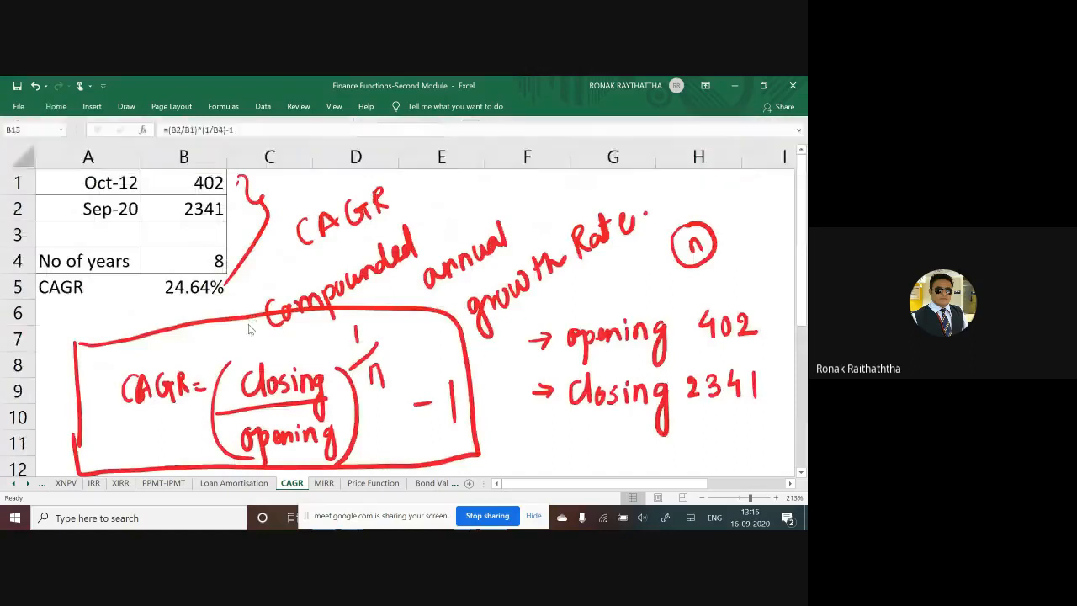
key(alt+Tab)
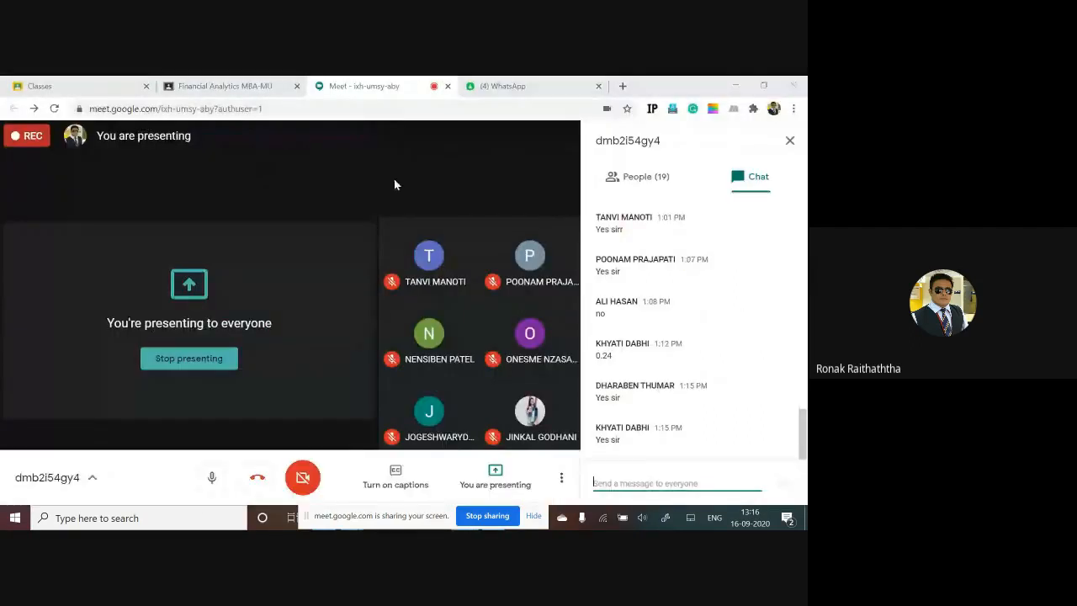
key(alt+Tab)
key(alt+Tab)
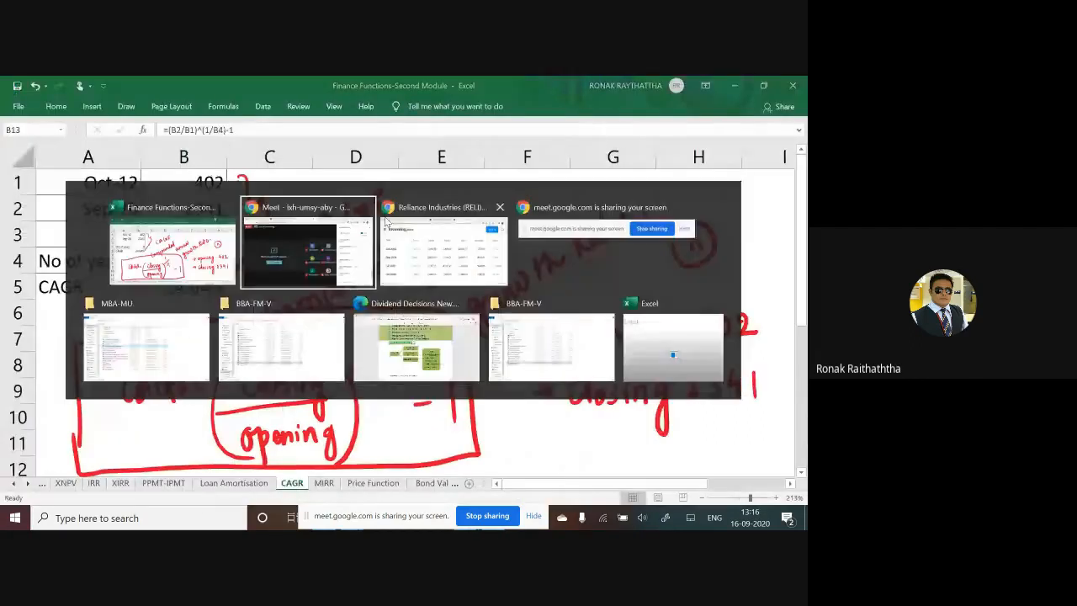
click(386, 221)
click(367, 95)
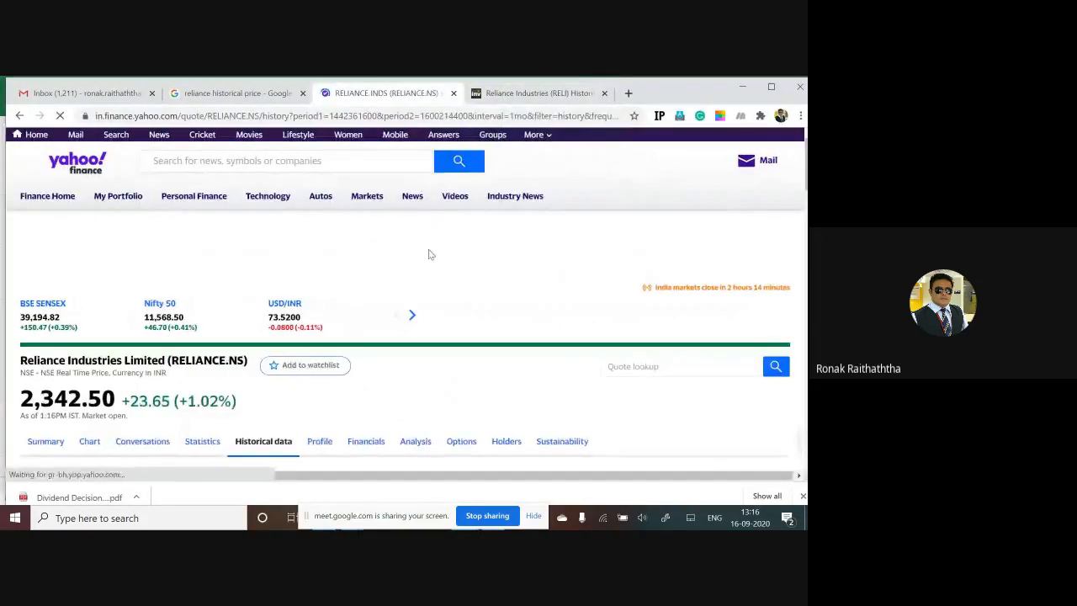
scroll(266, 295, down, 3)
scroll(274, 301, down, 2)
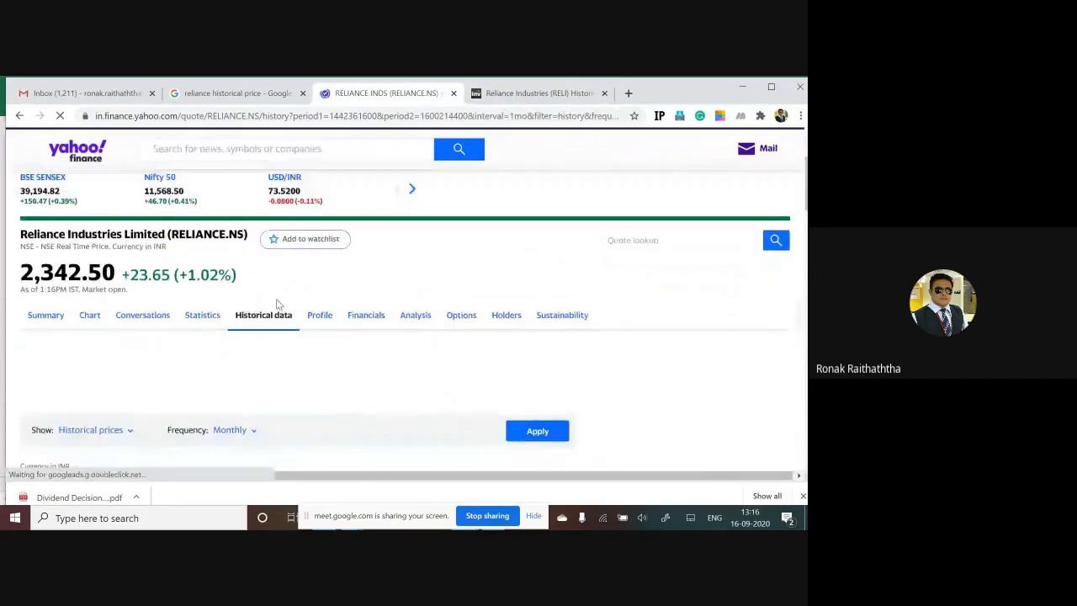
scroll(287, 321, down, 5)
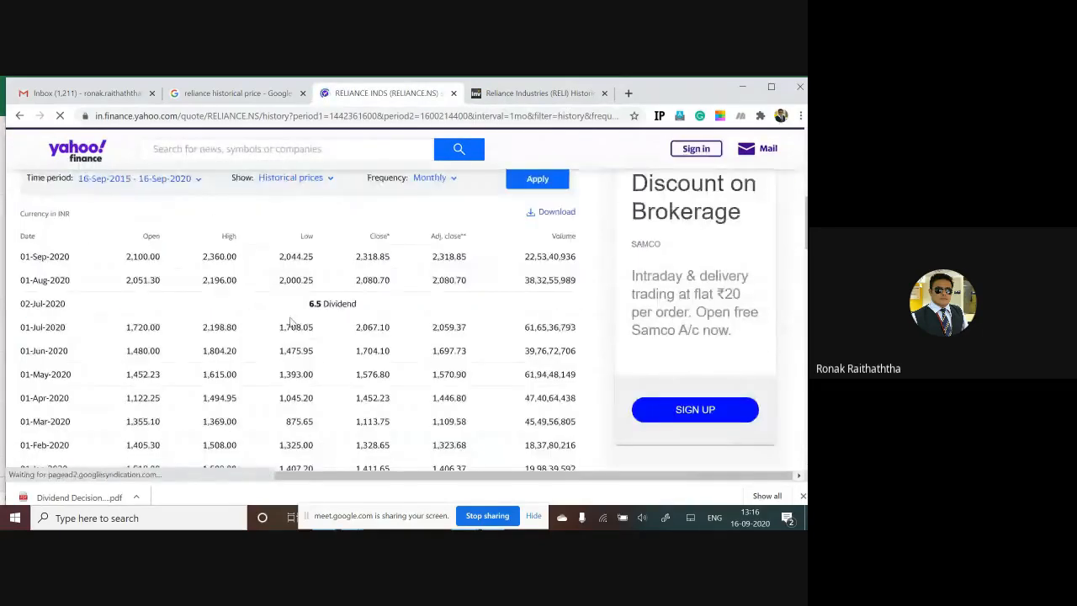
scroll(288, 327, down, 5)
key(alt+Tab)
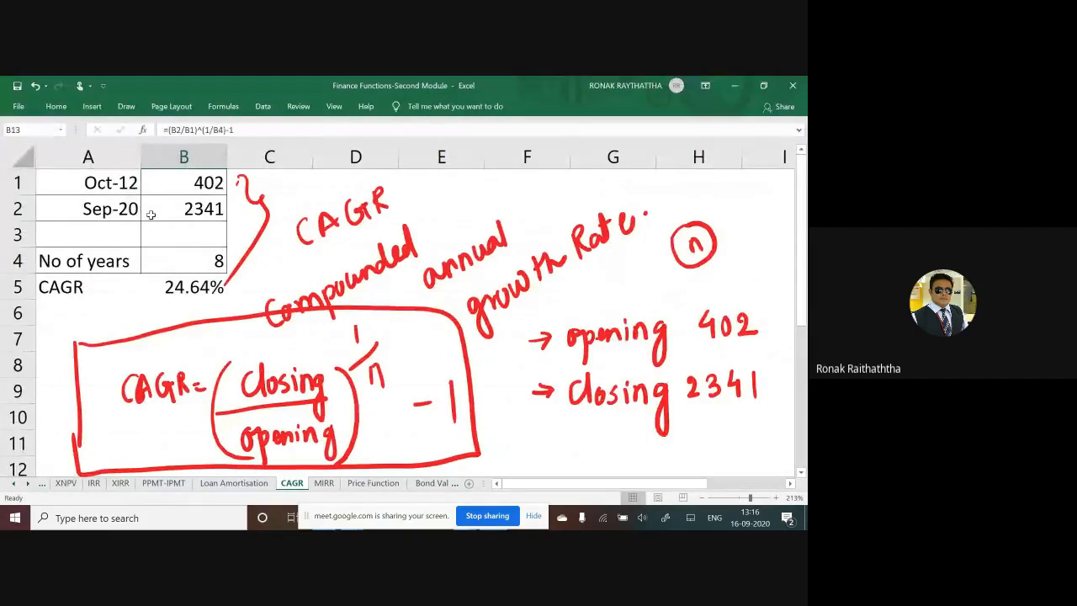
Step: Compare the RRI result in B5 with the manual formula result in B13 on the CAGR sheet
click(185, 288)
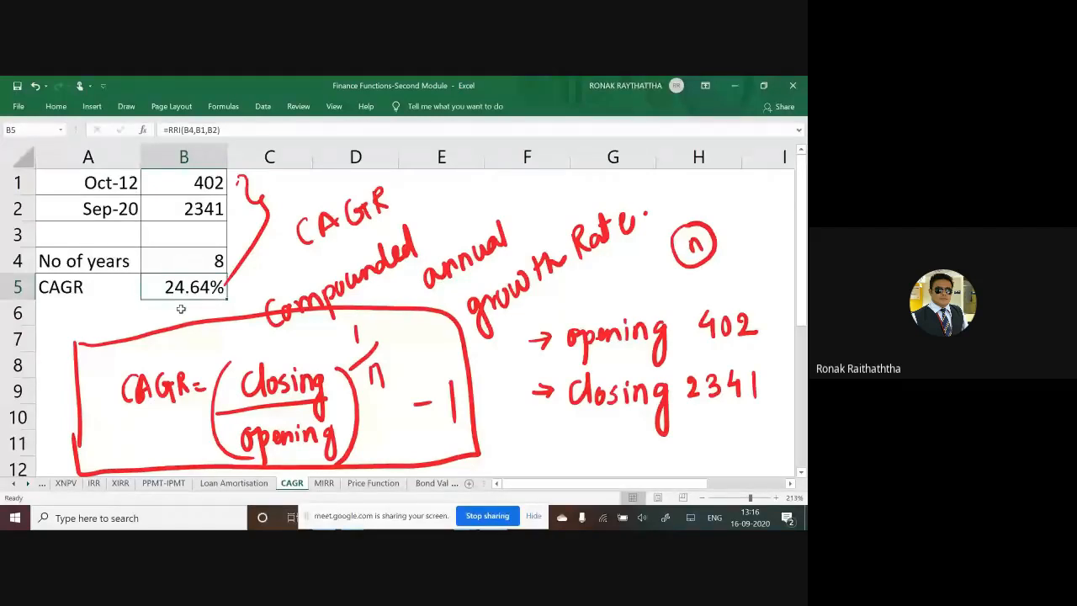
scroll(262, 303, down, 2)
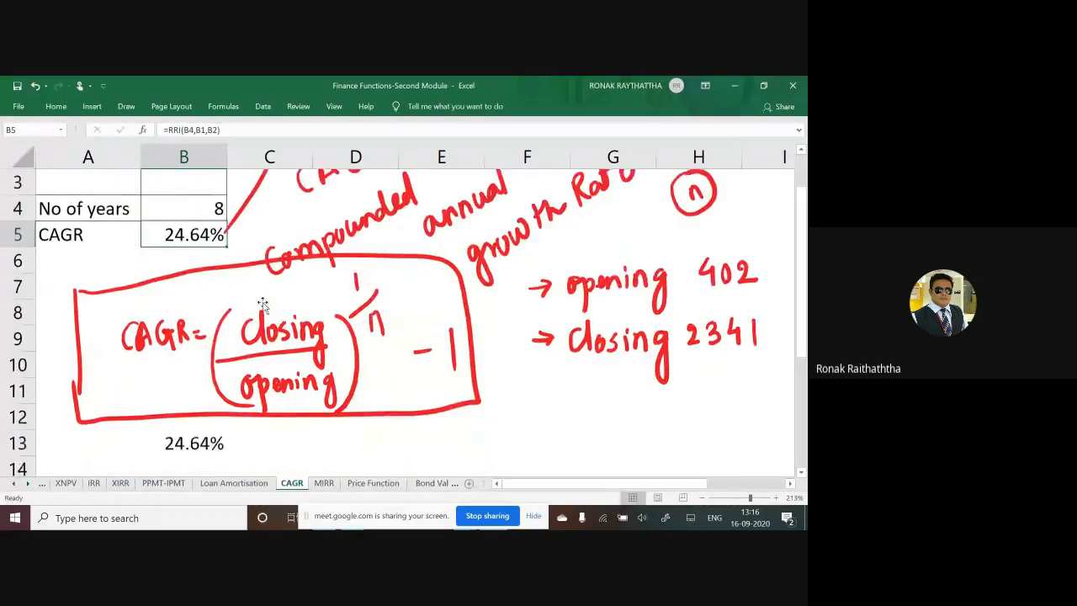
scroll(270, 290, up, 2)
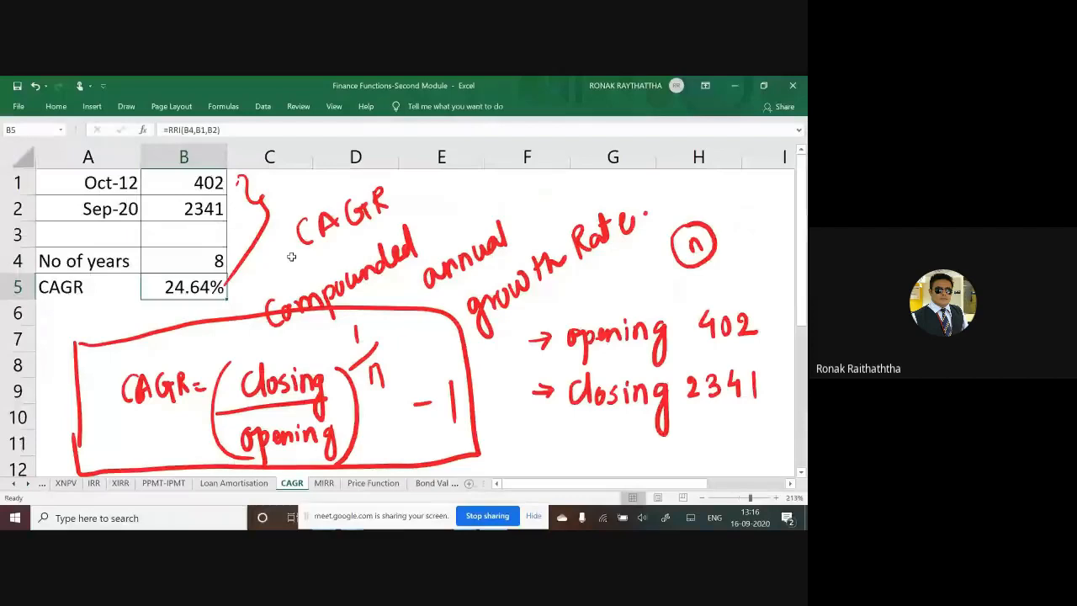
scroll(294, 283, down, 2)
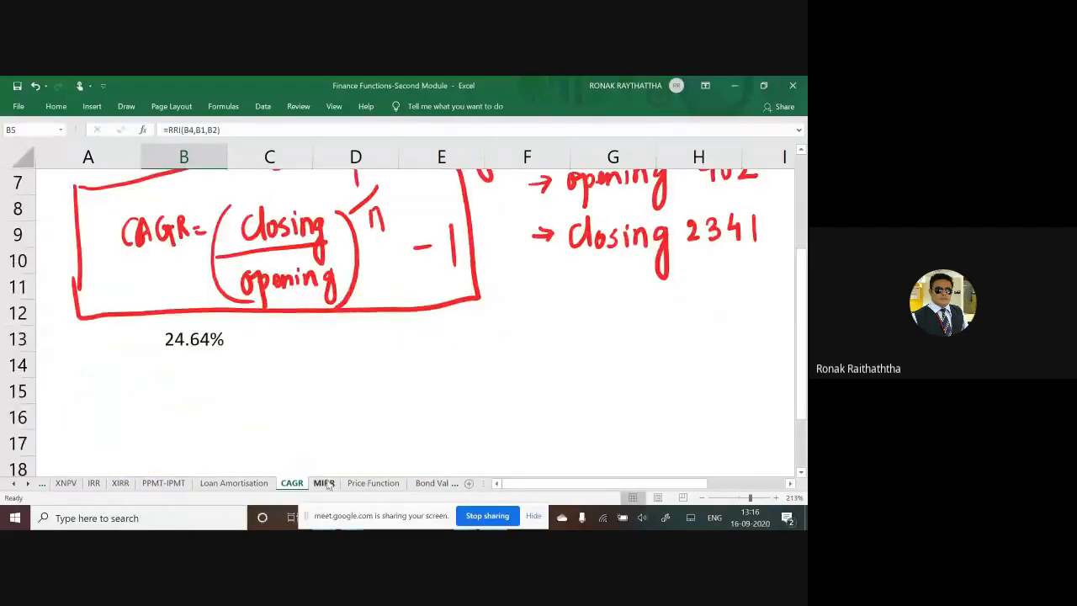
Step: Open the MIRR sheet and apply all borders to the Sr. No and Cash Flows table in A2:B12
click(325, 484)
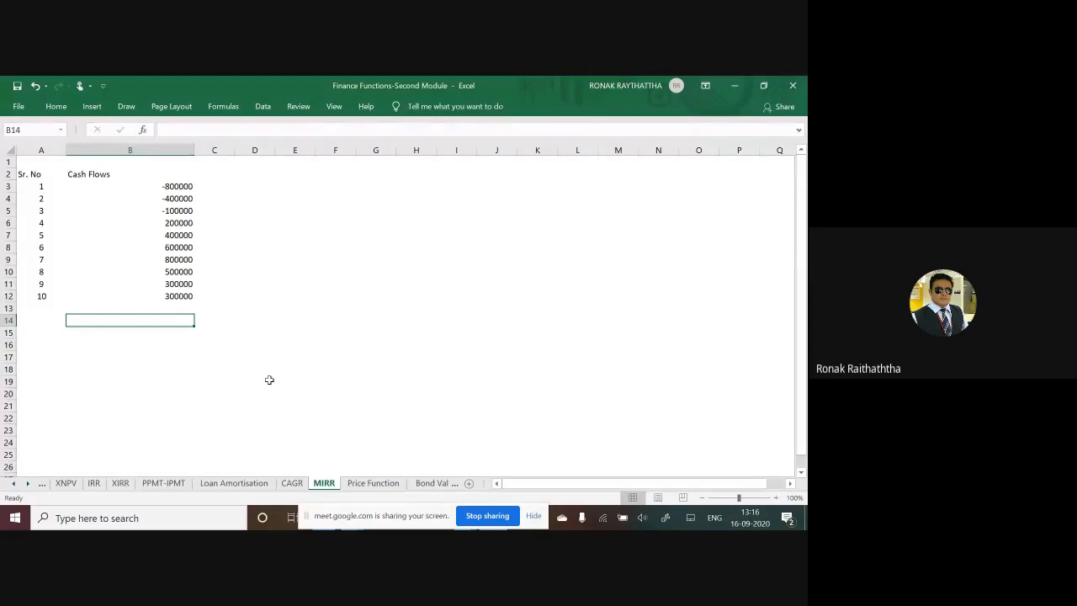
click(42, 173)
key(shift+Right)
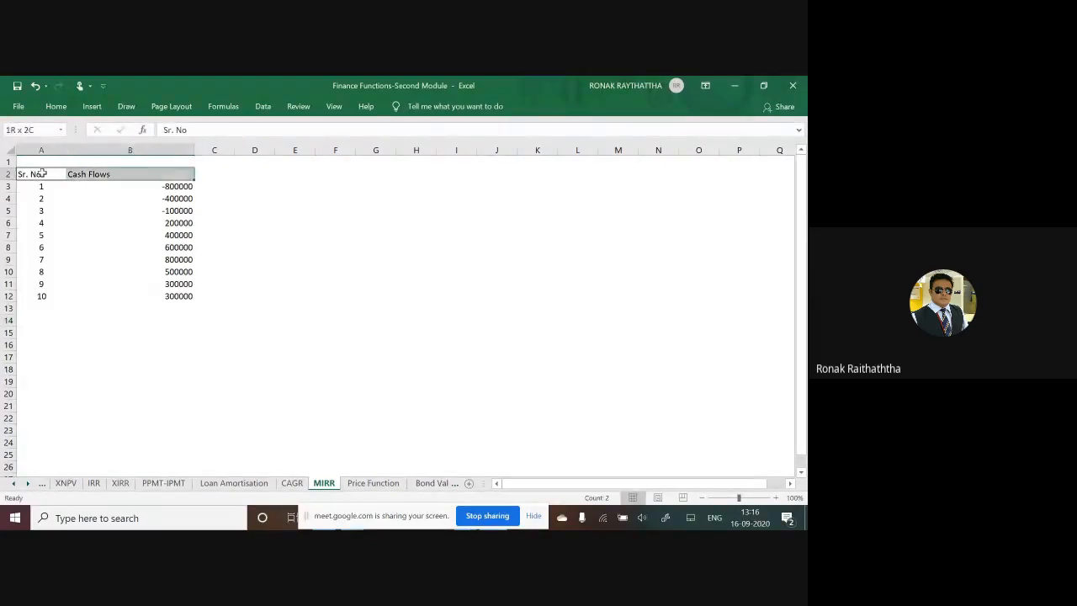
key(ctrl+shift+Down)
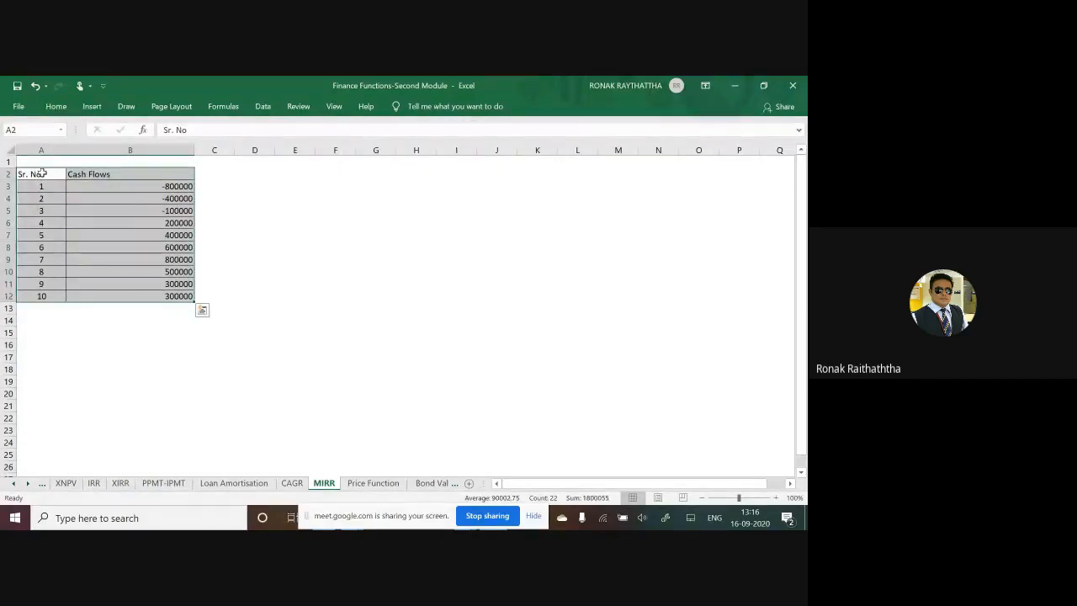
click(42, 173)
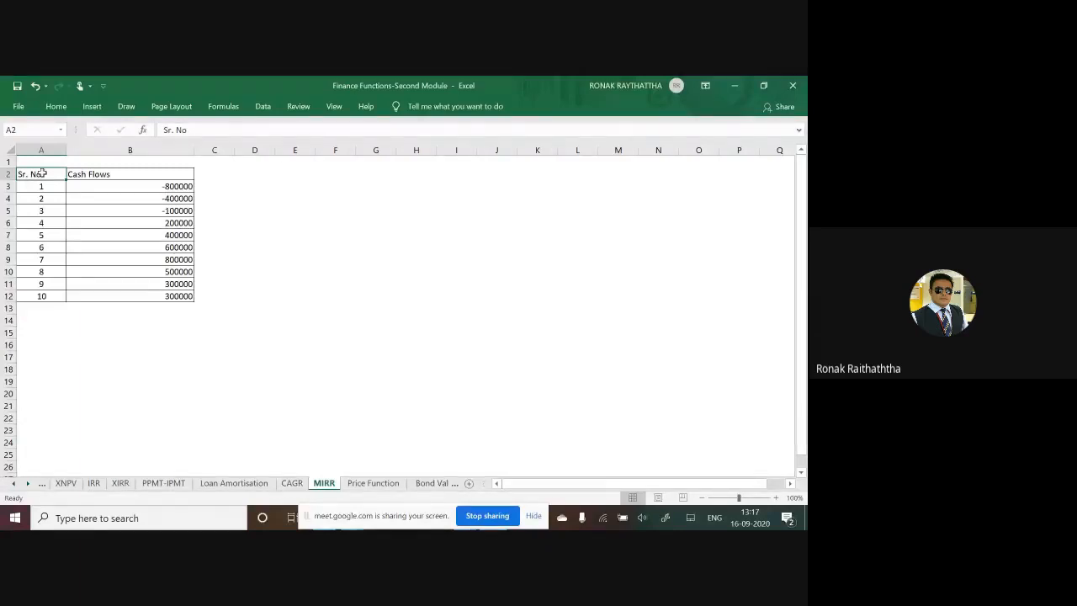
Step: Return to the CAGR sheet and enter TCS in A14 below the manual CAGR result
click(294, 488)
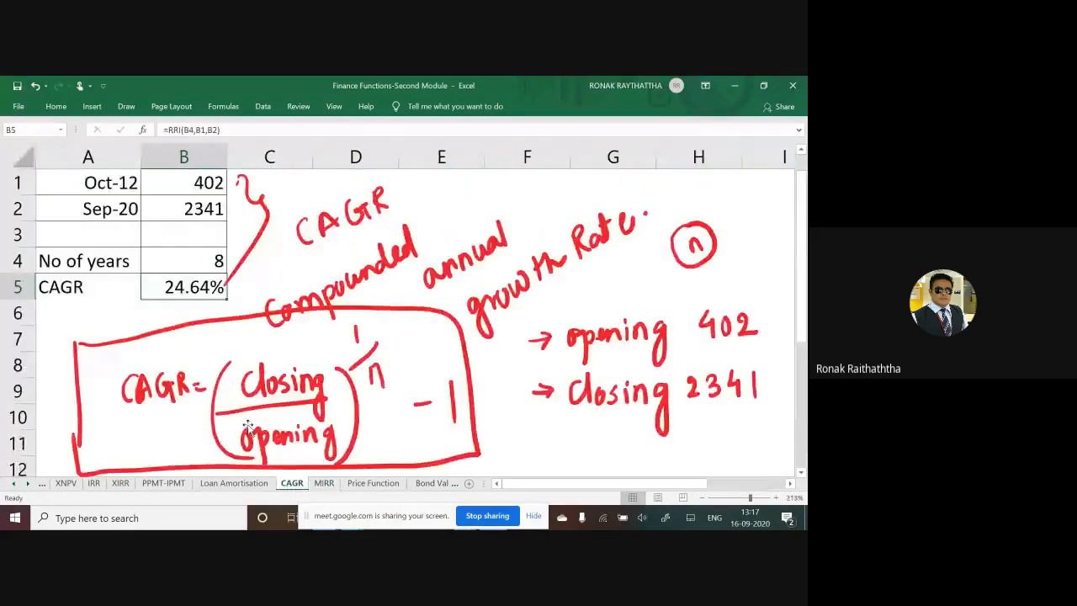
click(136, 383)
key(Up)
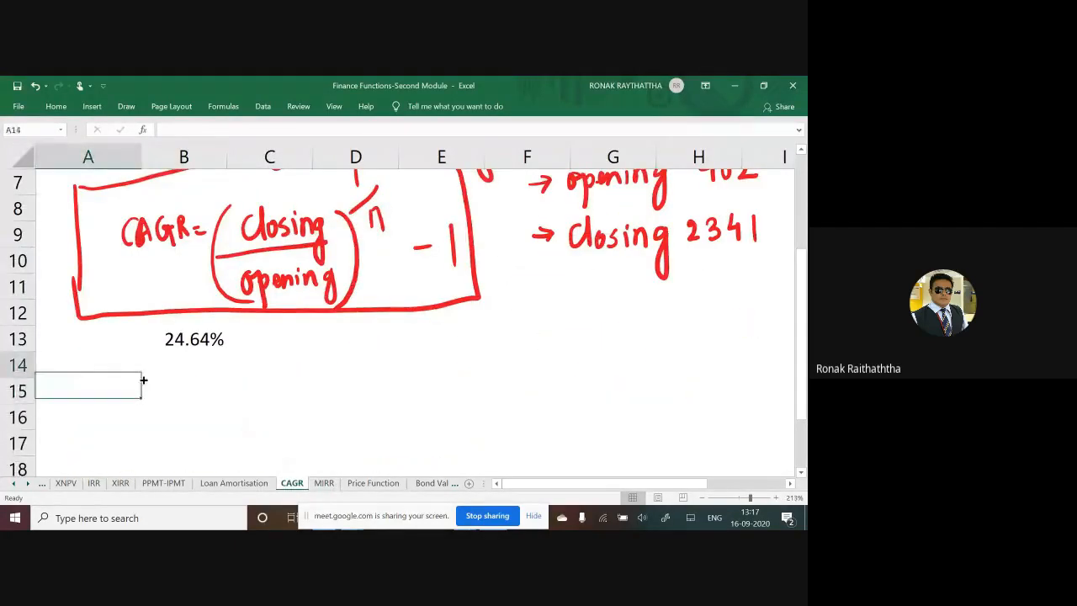
key(Right)
click(139, 374)
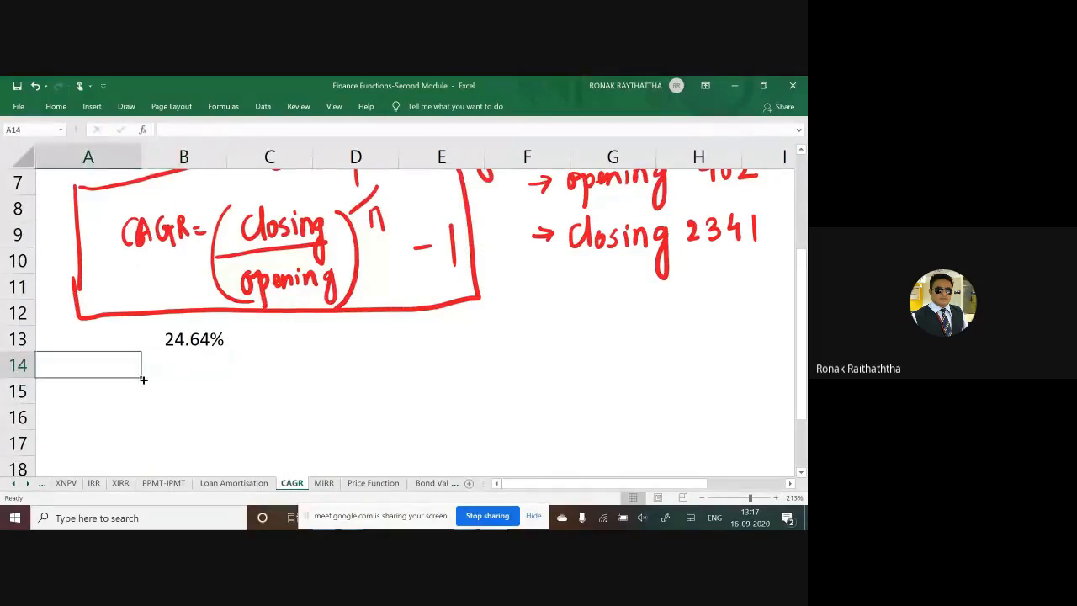
text(T)
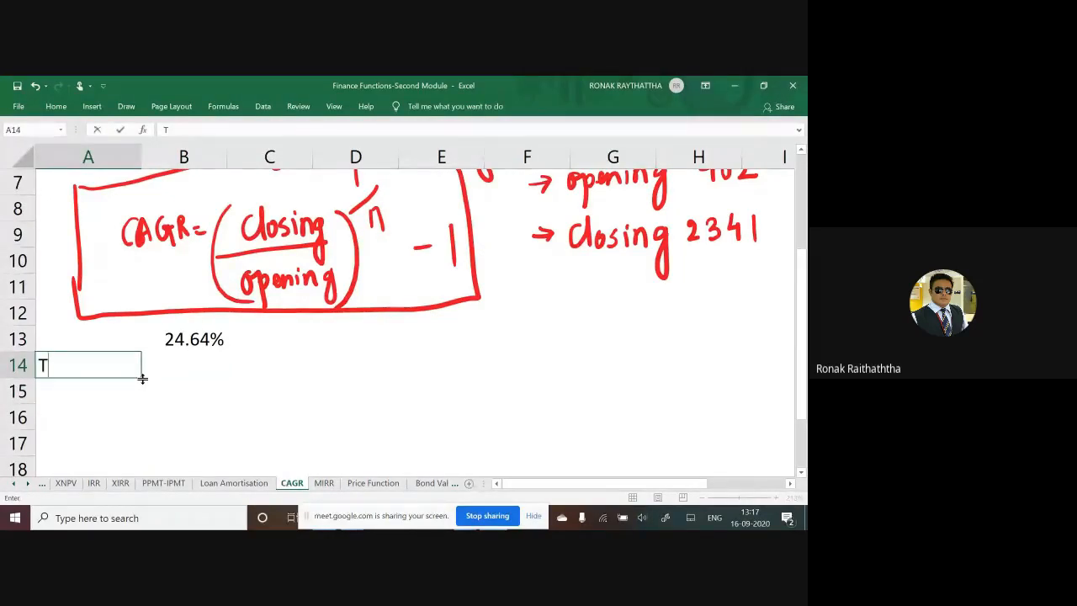
text(CS)
key(Return)
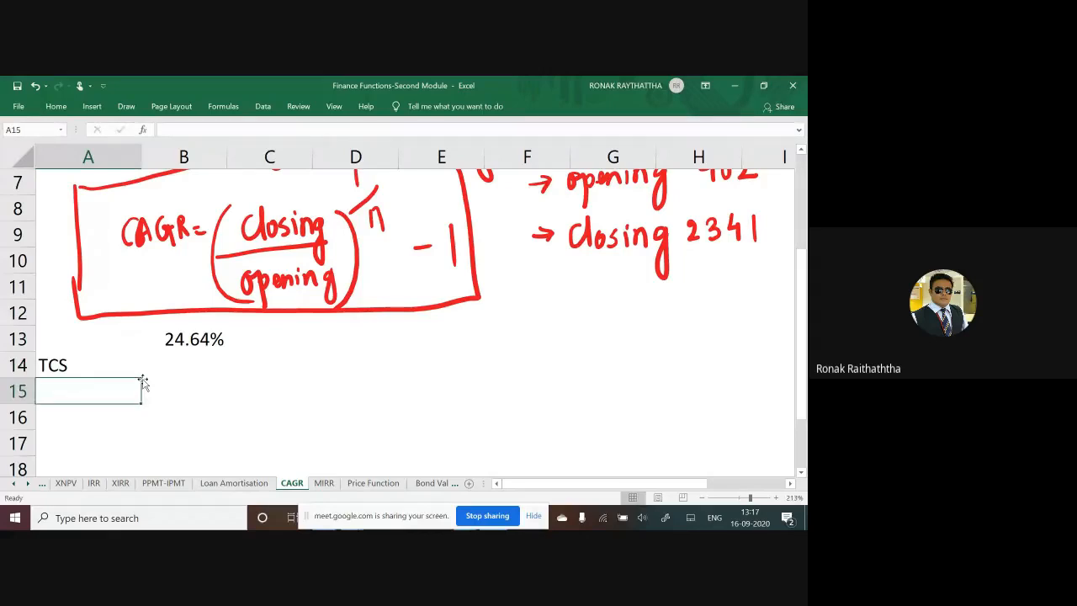
Step: Enter Bajaj Finance in A15 and SBI in A16 to extend the company list
text(Baja)
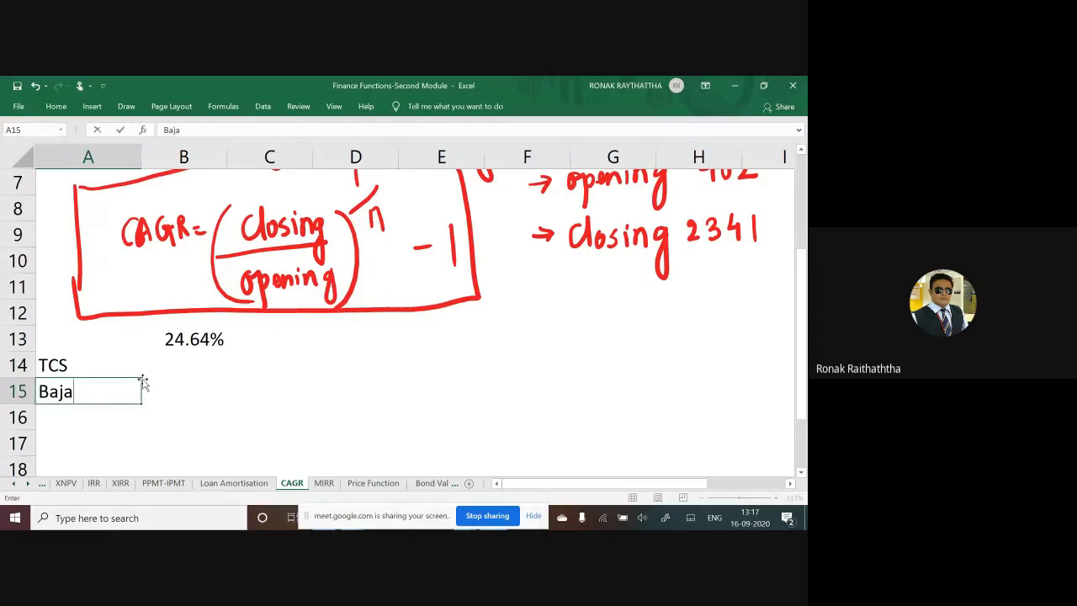
text(j Finance)
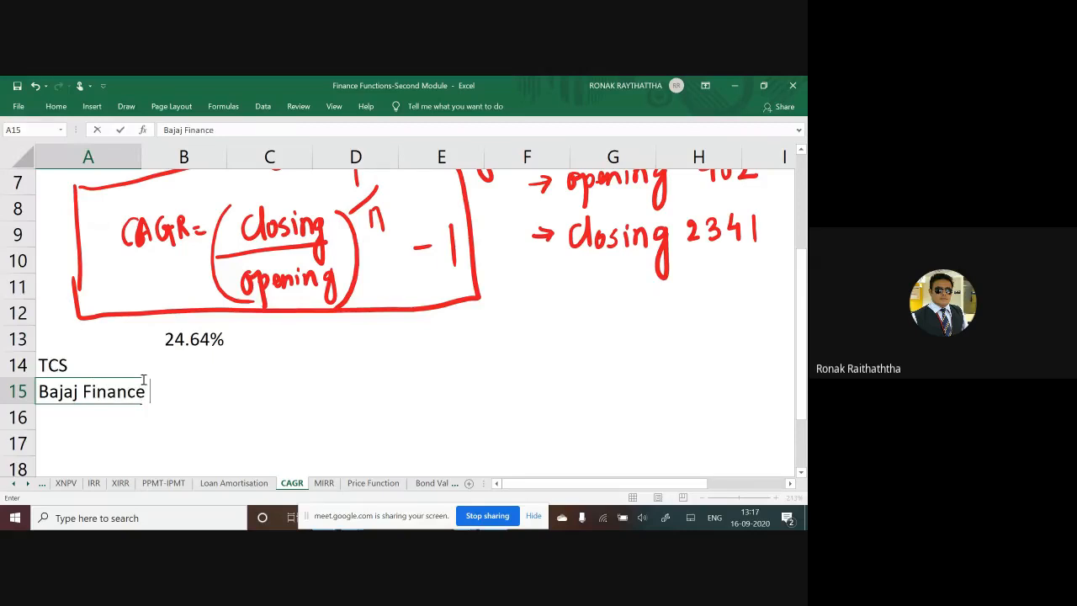
key(ctrl+Return)
key(Return)
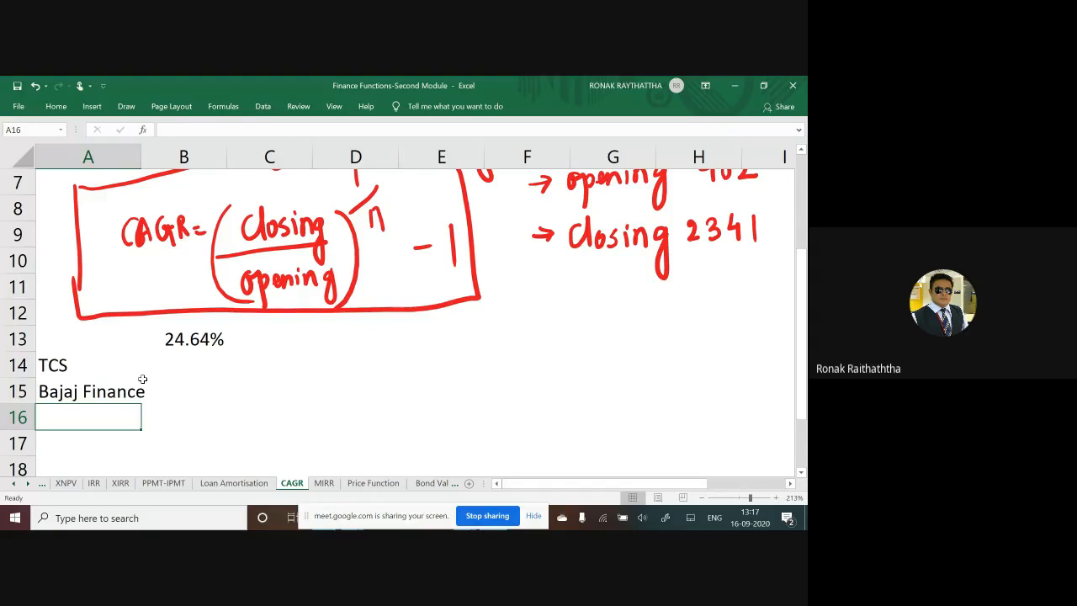
text(SBI)
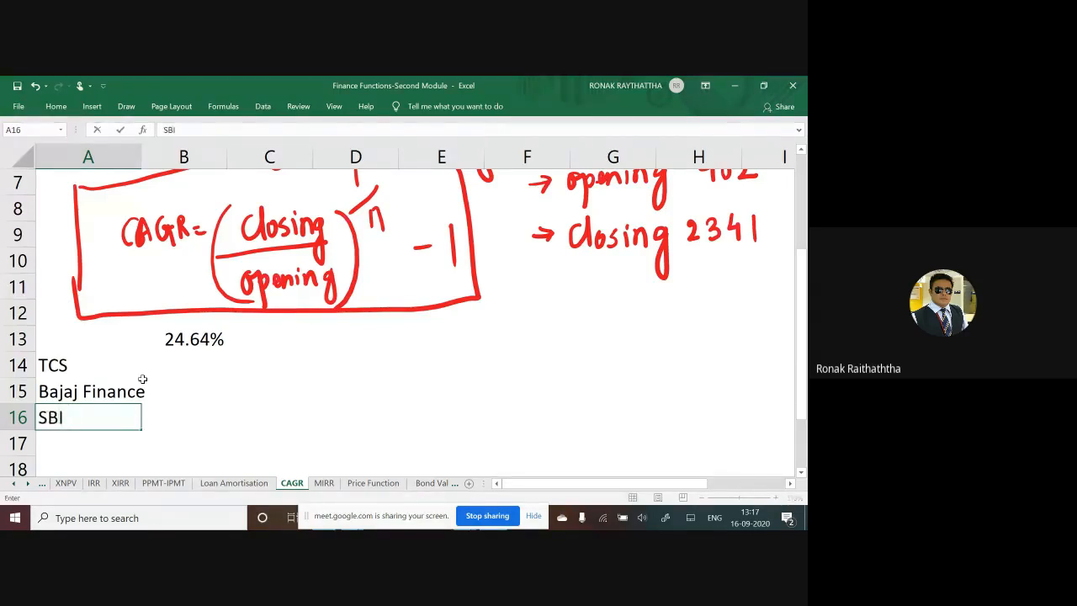
key(ctrl+Return)
Step: Insert a blank row above TCS and enter the bold heading 5 Years in A14
click(142, 376)
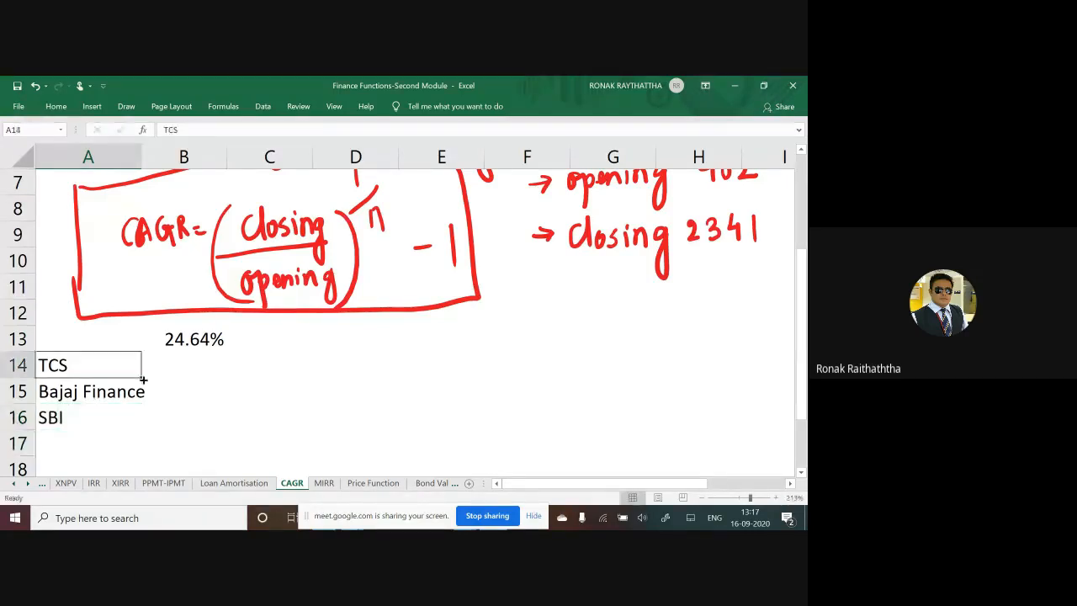
key(ctrl+shift+Right)
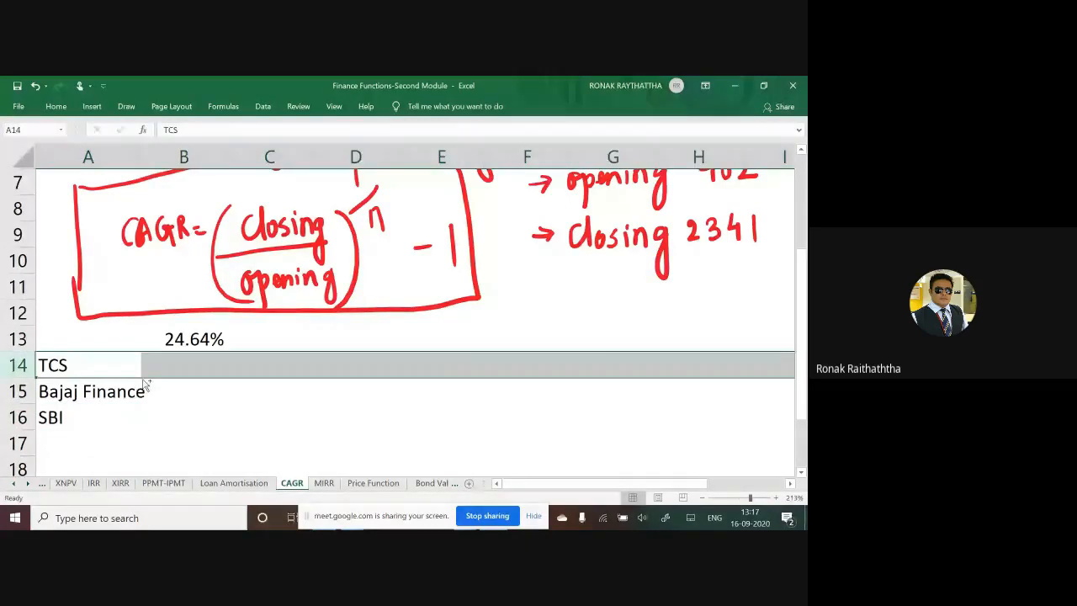
key(ctrl+shift+plus)
key(Up)
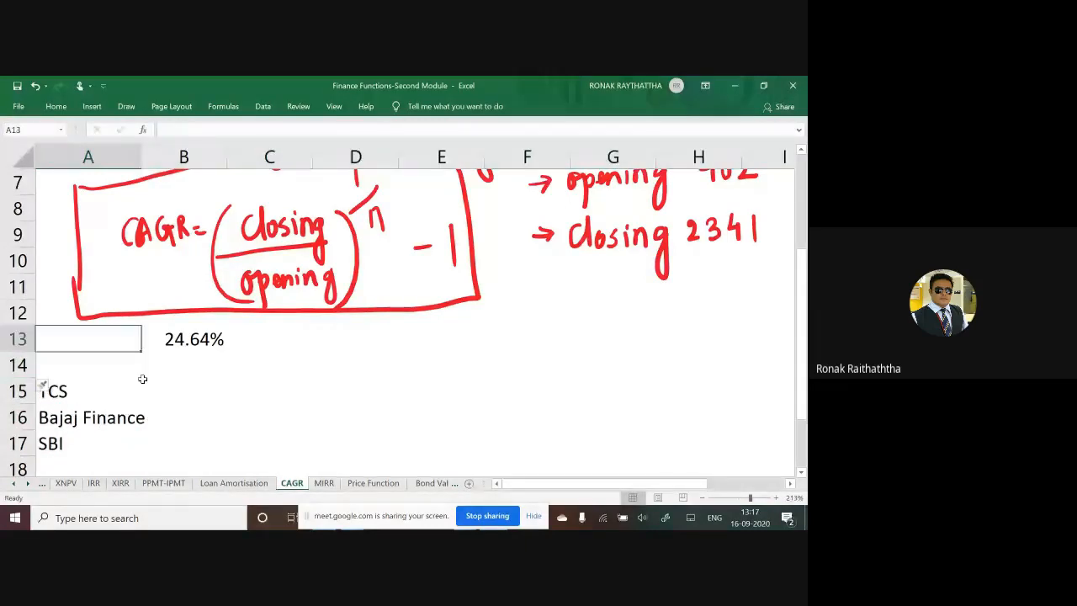
key(Down)
text(5 Years)
key(ctrl+Return)
key(ctrl+b)
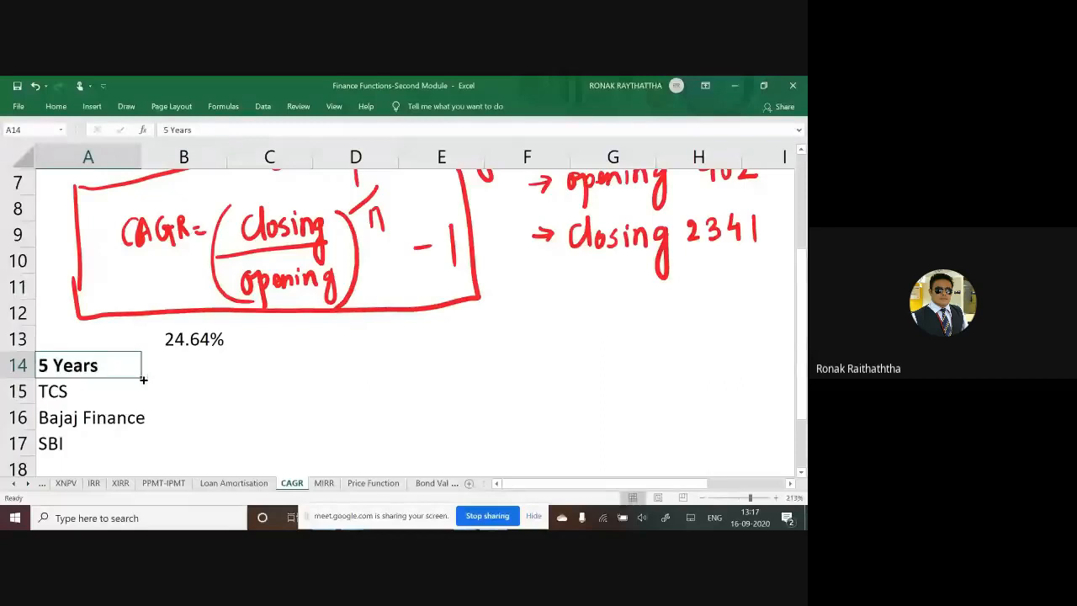
key(Down)
key(Down)
key(Up)
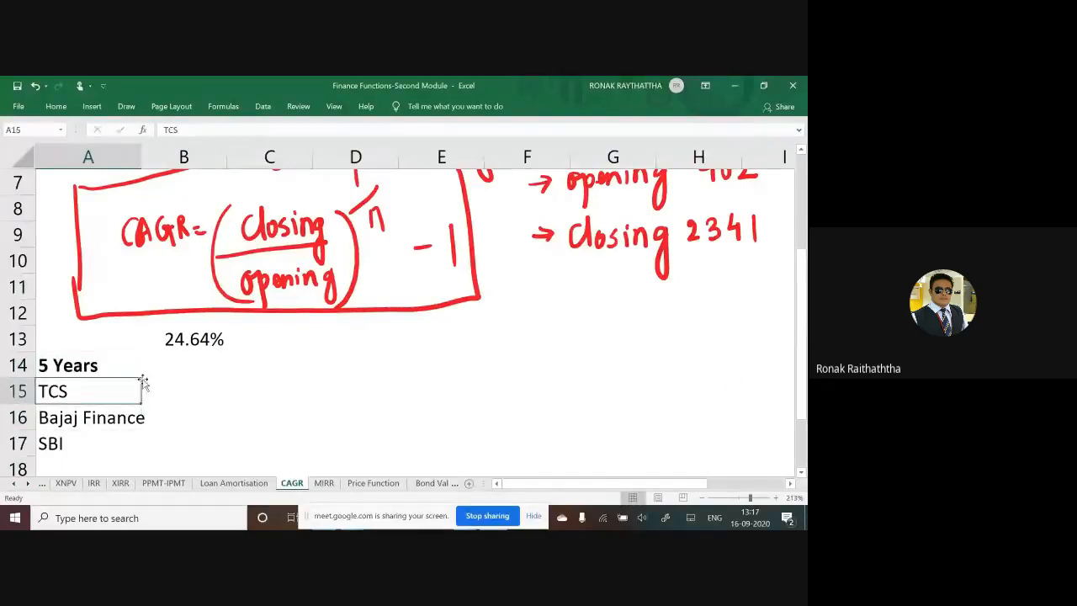
Step: Switch to the browser, examine the time period options for Reliance's historical prices on Yahoo Finance, and return to the Excel workbook
key(alt+Tab)
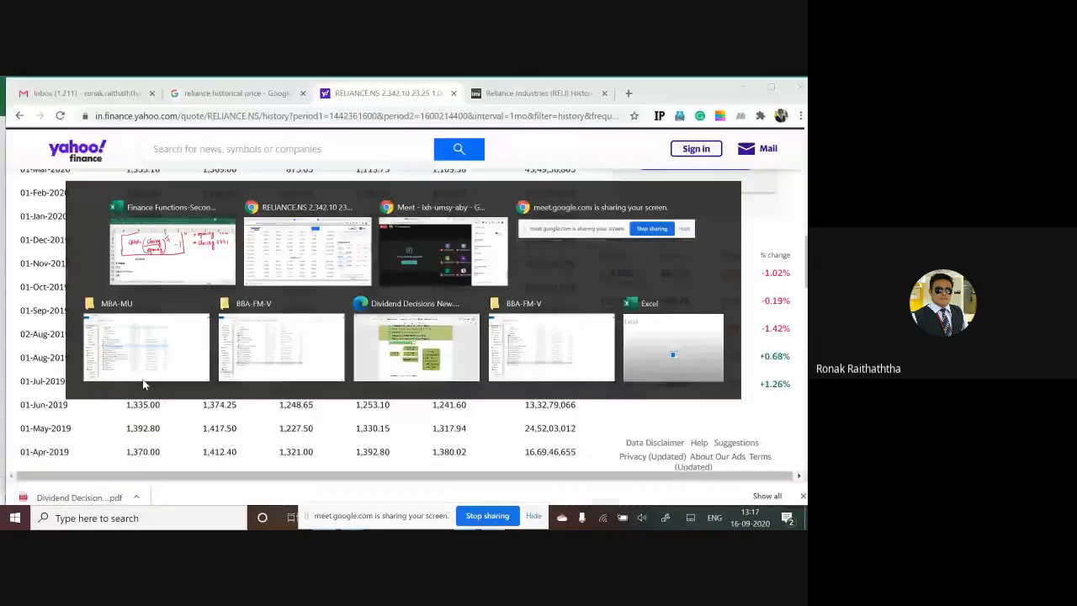
key(alt+Tab)
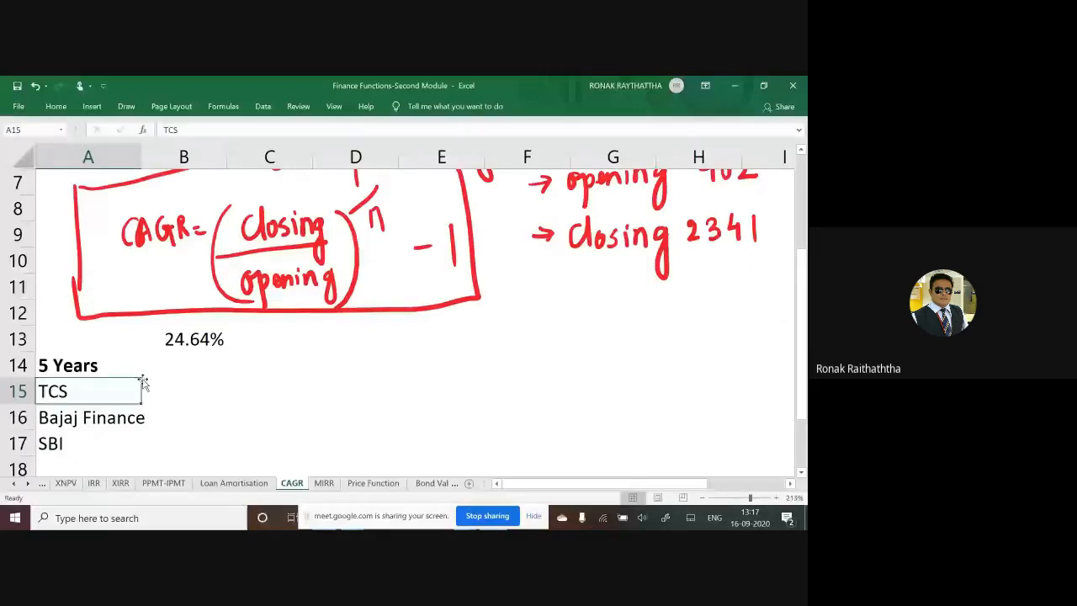
key(alt+Tab)
scroll(213, 352, up, 3)
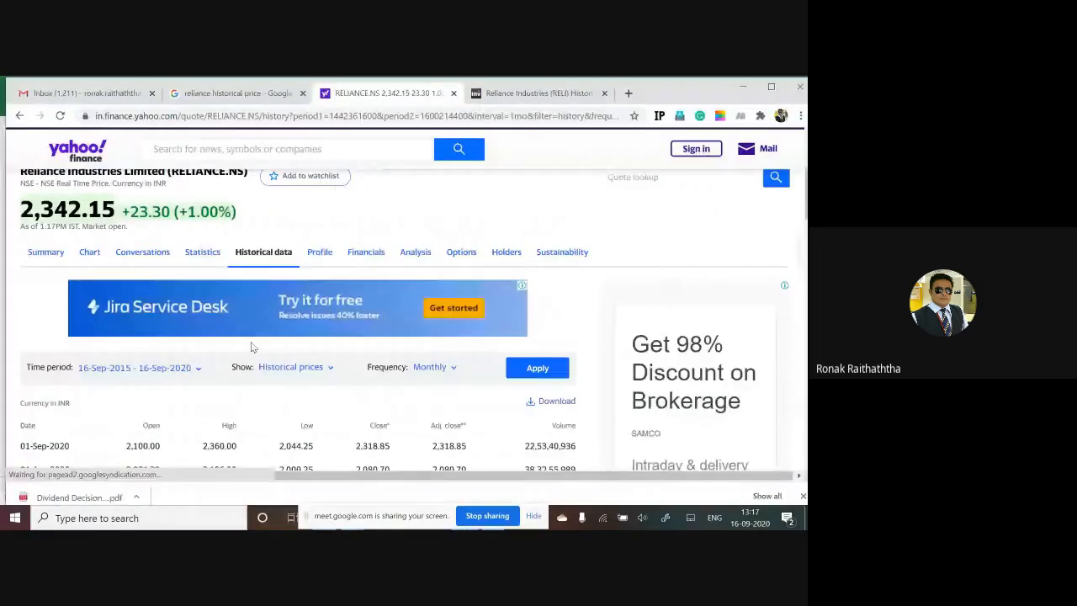
scroll(263, 308, up, 1)
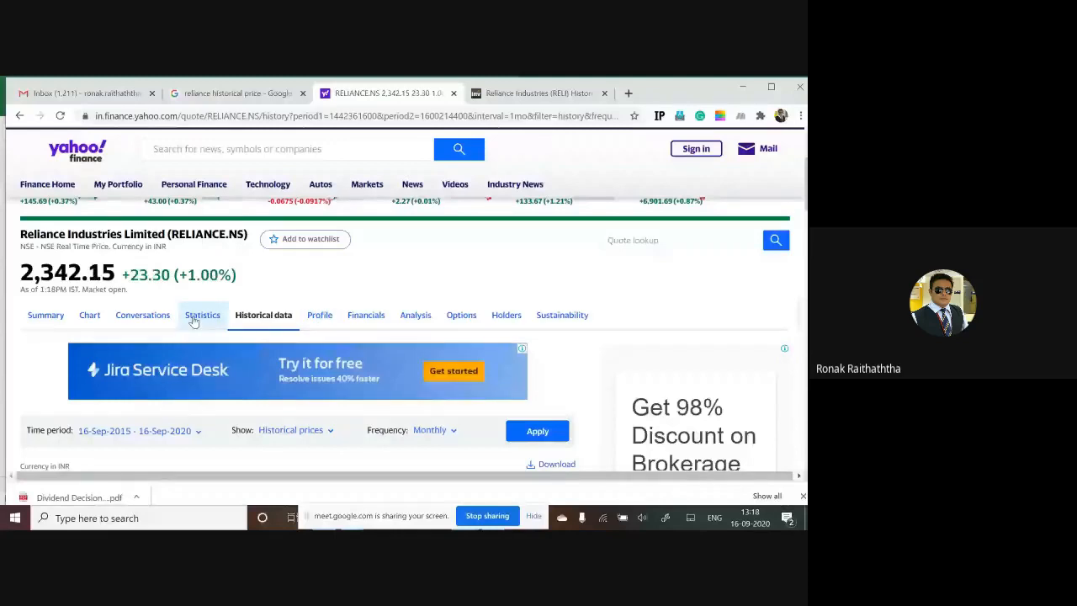
scroll(193, 321, down, 5)
scroll(141, 294, up, 3)
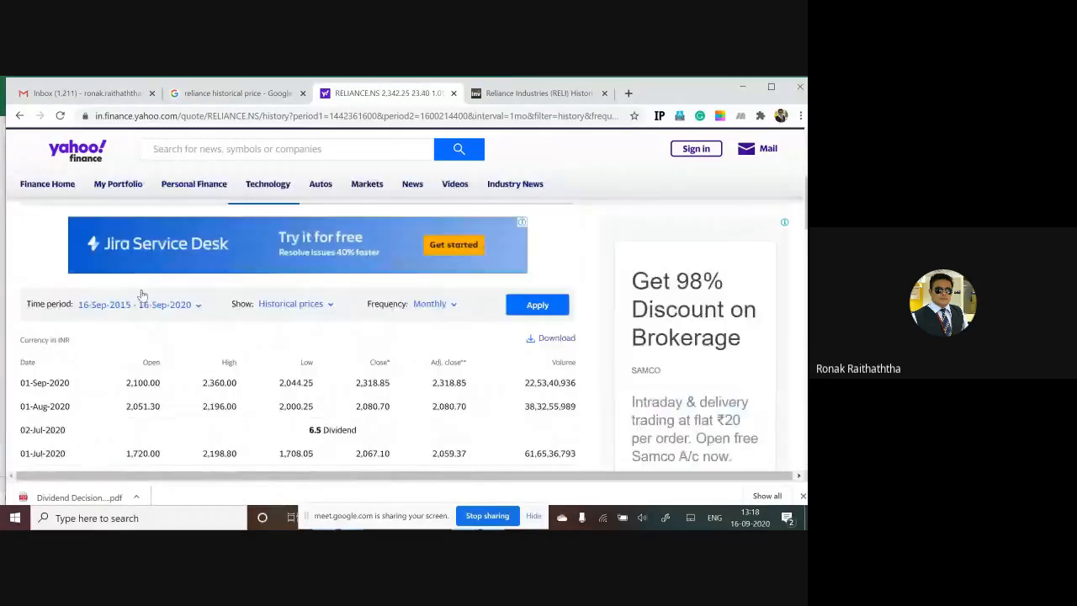
click(174, 307)
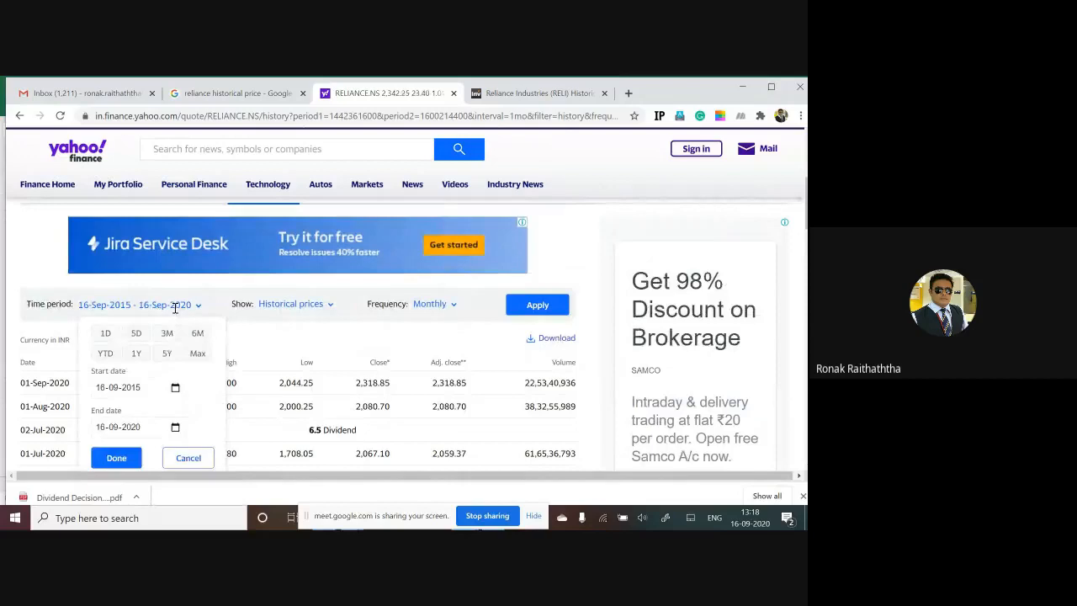
click(175, 307)
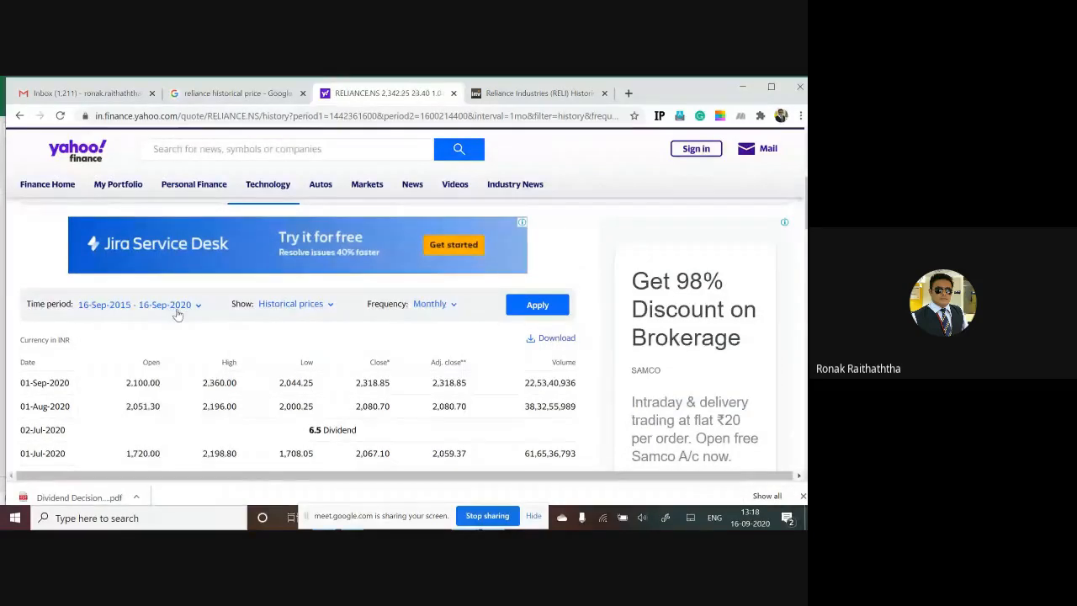
key(alt+Tab)
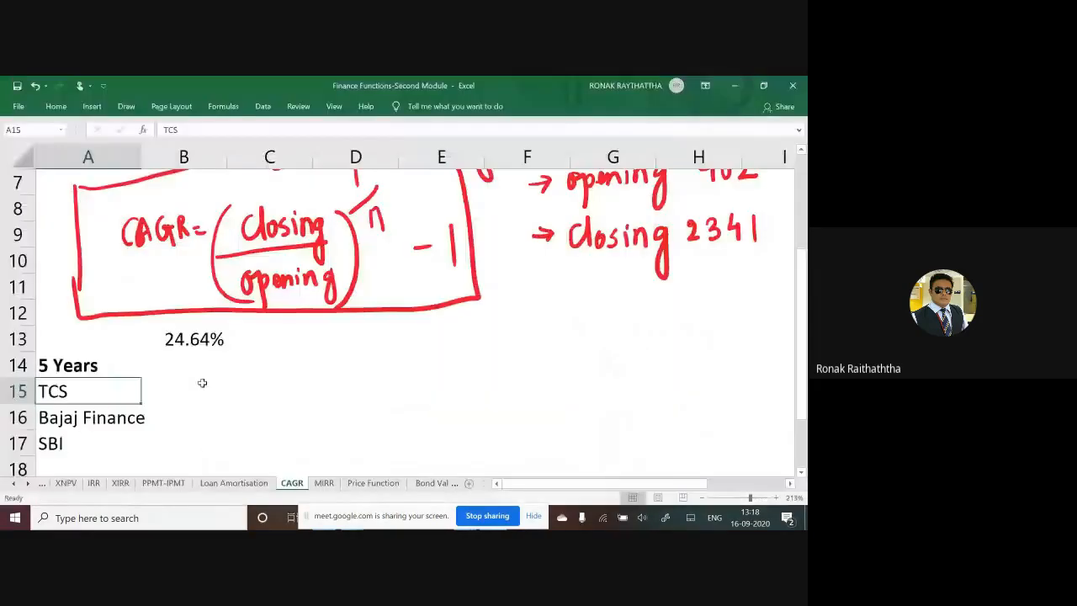
Step: AutoFit column A to the company names in A15:A17 and stop sharing the screen in the meeting
click(201, 383)
drag(48, 393, 50, 443)
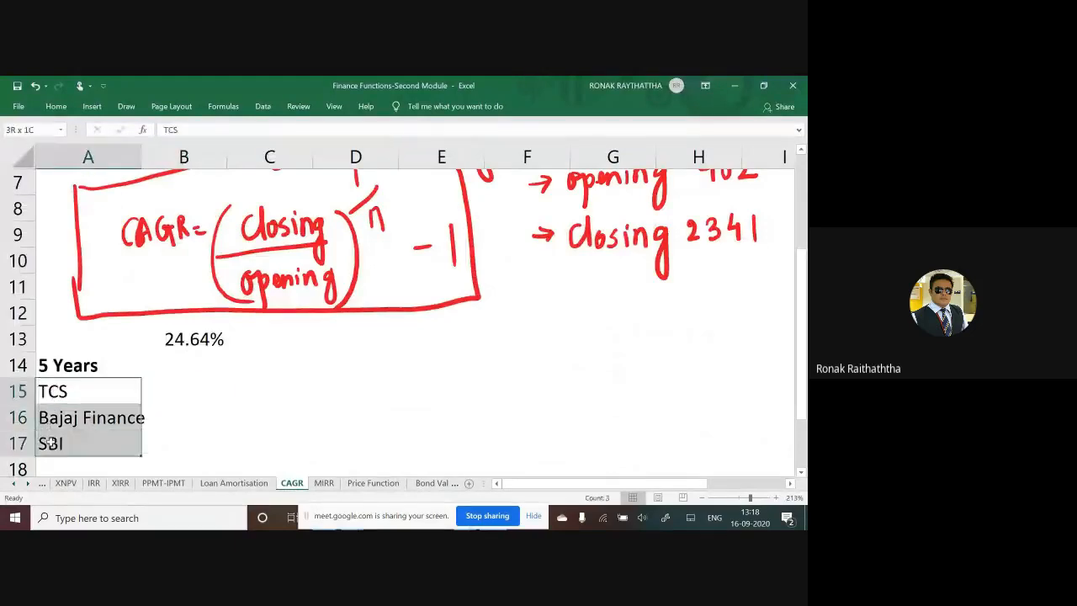
double_click(140, 151)
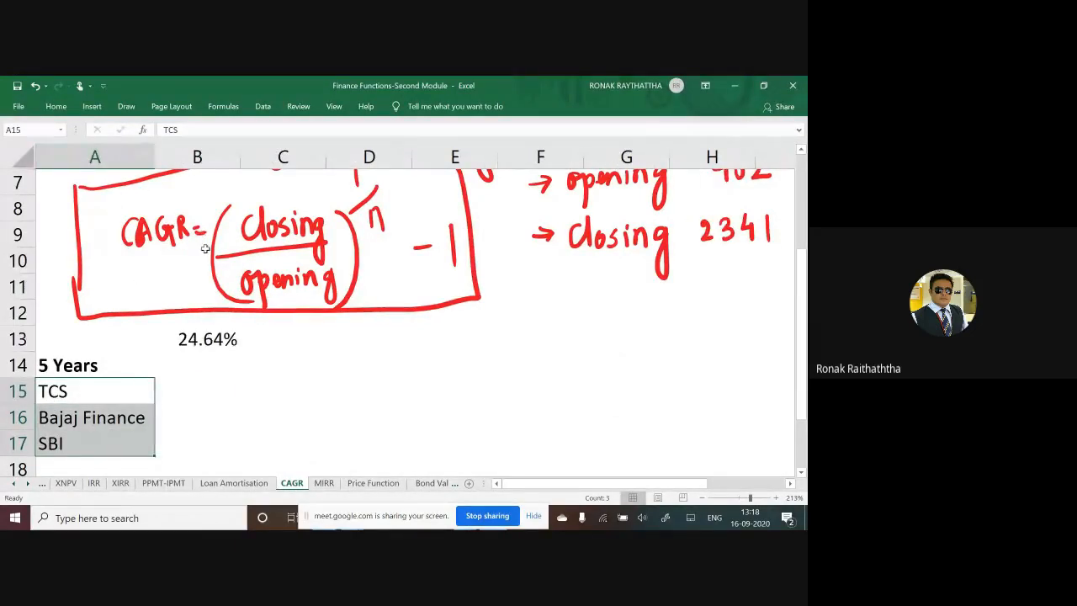
click(217, 386)
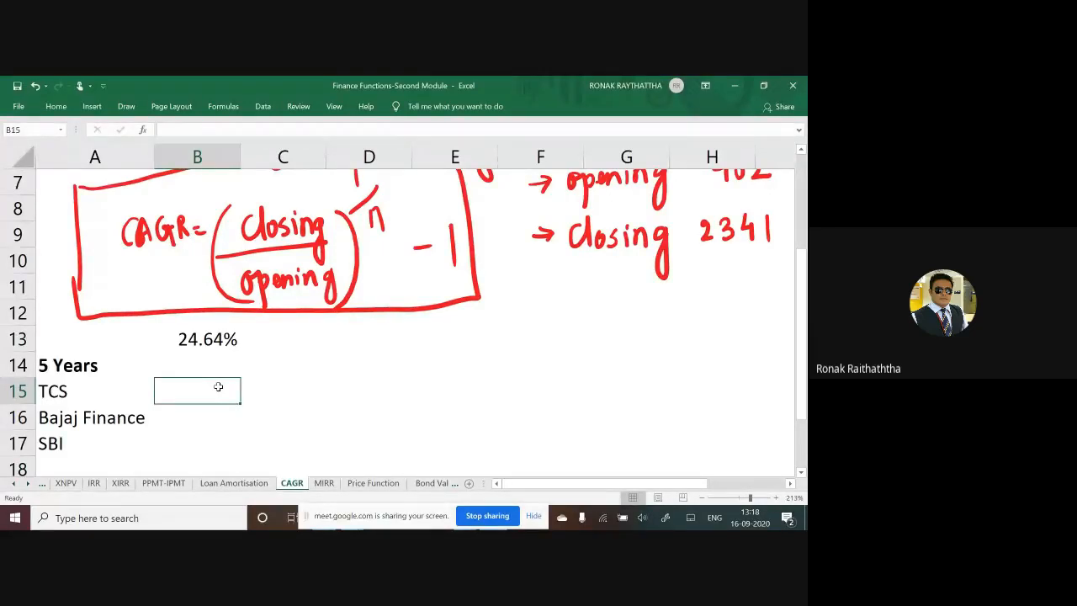
click(489, 516)
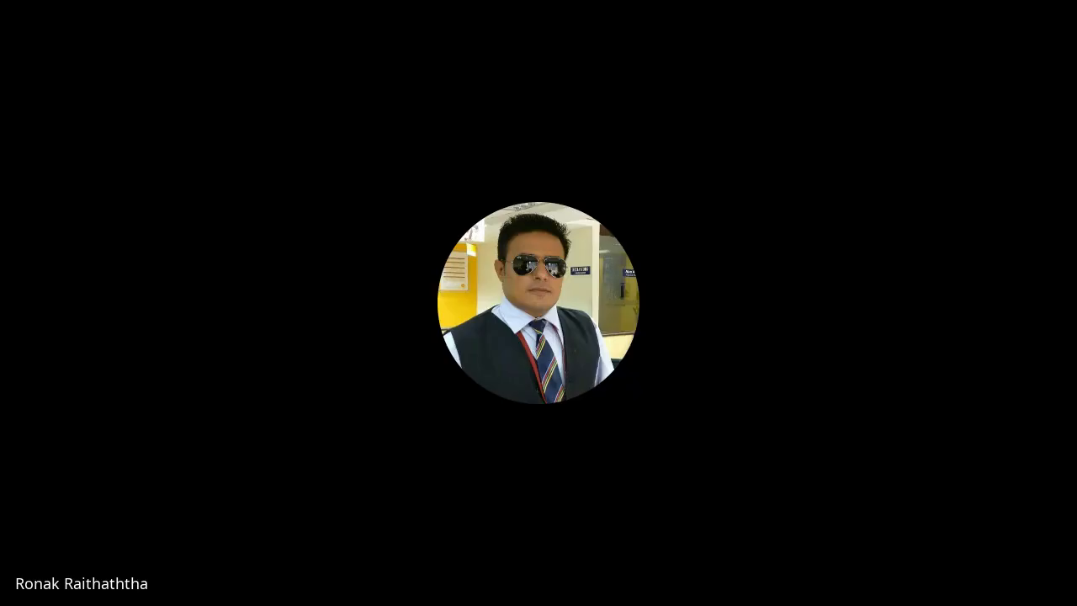